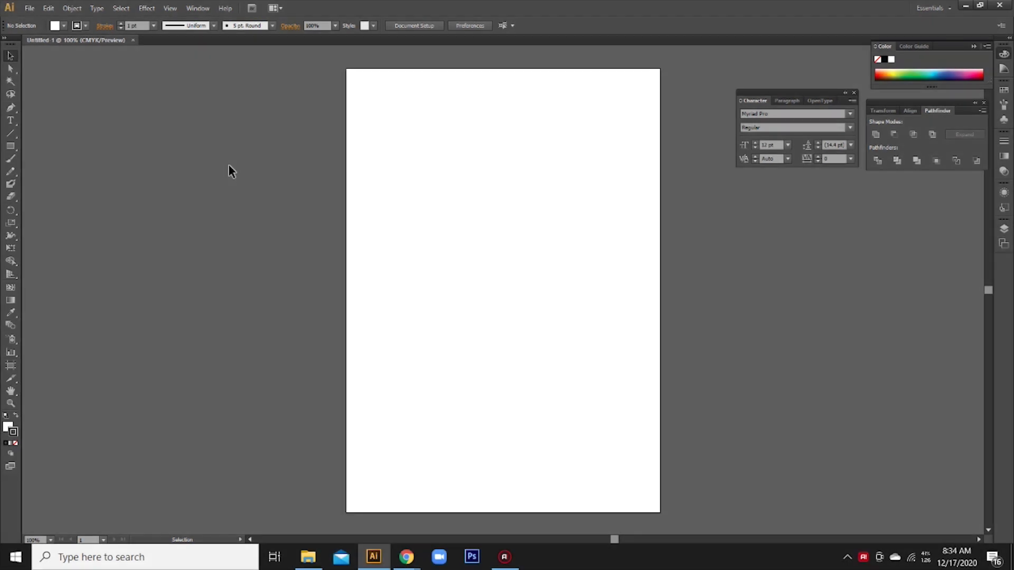
Set up the Pen tool with no fill, a 4 pt stroke and round corner joins
{"action": "key", "text": "ctrl+plus"}
{"action": "key", "text": "ctrl+plus"}
{"action": "key", "text": "ctrl+plus"}
{"action": "key", "text": "space"}
{"action": "mouse_move", "coordinate": [178, 100]}
{"action": "left_mouse_down"}
{"action": "mouse_move", "coordinate": [298, 226]}
{"action": "mouse_move", "coordinate": [274, 373]}
{"action": "mouse_move", "coordinate": [253, 188]}
{"action": "mouse_move", "coordinate": [239, 166]}
{"action": "left_mouse_up"}
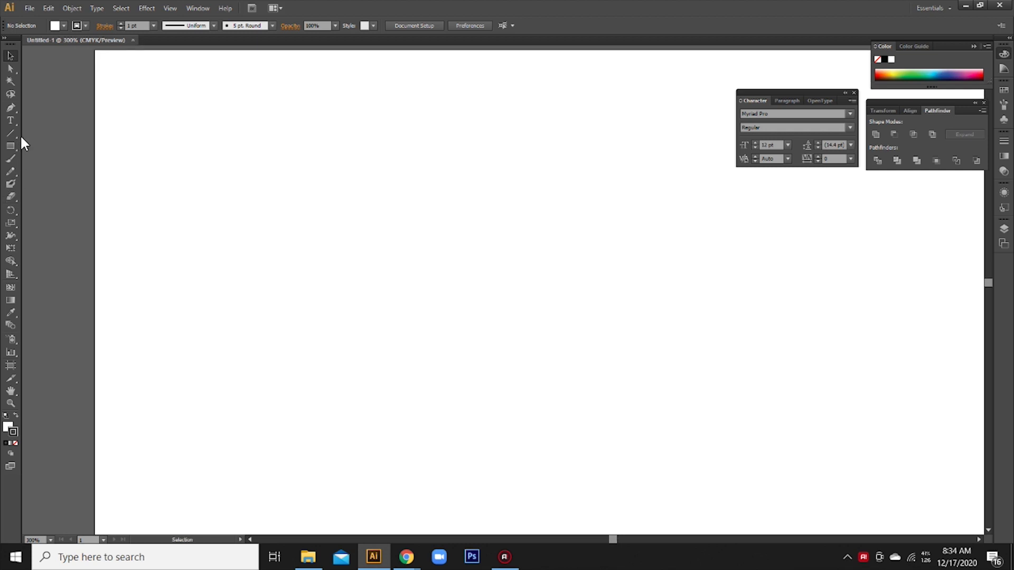
{"action": "left_click", "coordinate": [11, 108]}
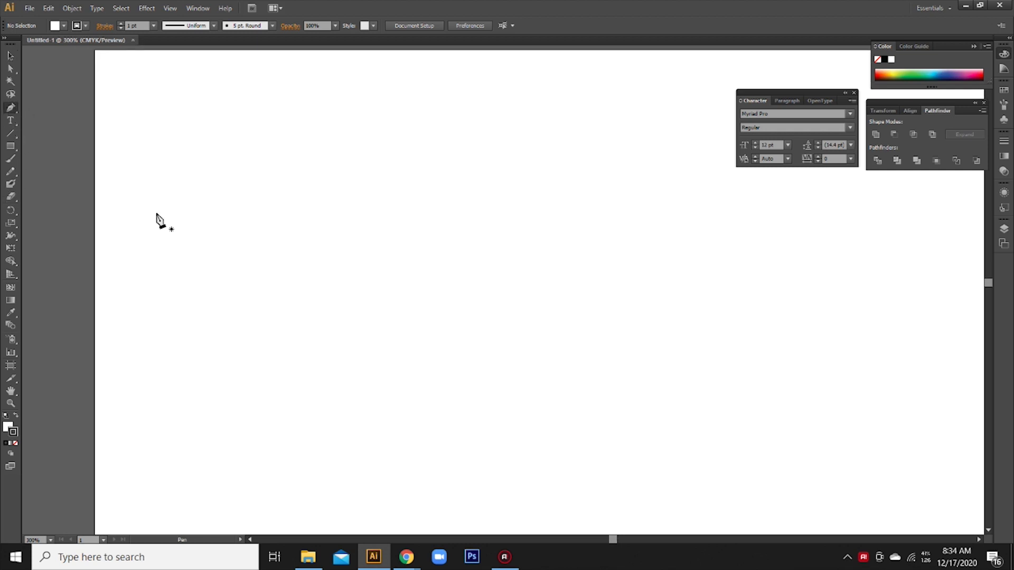
{"action": "left_click", "coordinate": [14, 444]}
{"action": "left_click", "coordinate": [1002, 141]}
{"action": "left_click", "coordinate": [944, 147]}
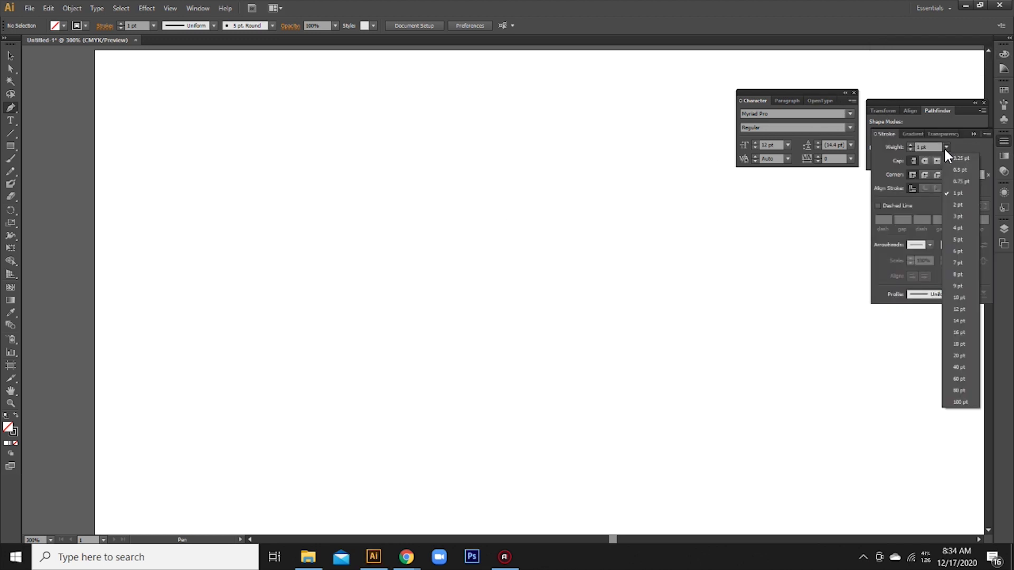
{"action": "left_click", "coordinate": [955, 224]}
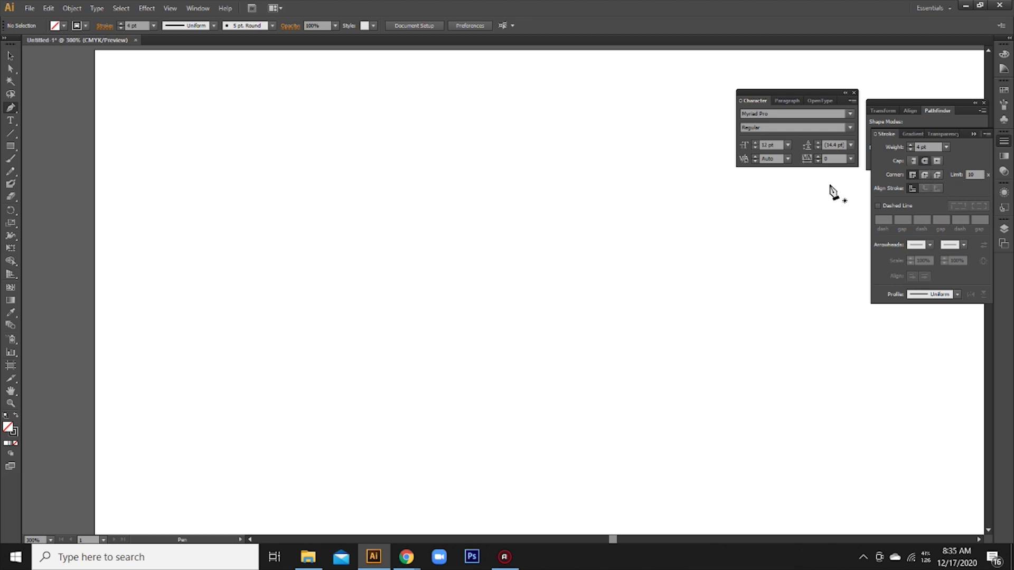
{"action": "left_click", "coordinate": [923, 174]}
Switch the document colour mode to RGB and place the first point on the artboard's left
{"action": "key", "text": "ctrl+plus"}
{"action": "mouse_move", "coordinate": [208, 174]}
{"action": "left_mouse_down"}
{"action": "mouse_move", "coordinate": [371, 400]}
{"action": "mouse_move", "coordinate": [245, 201]}
{"action": "mouse_move", "coordinate": [322, 239]}
{"action": "left_mouse_up"}
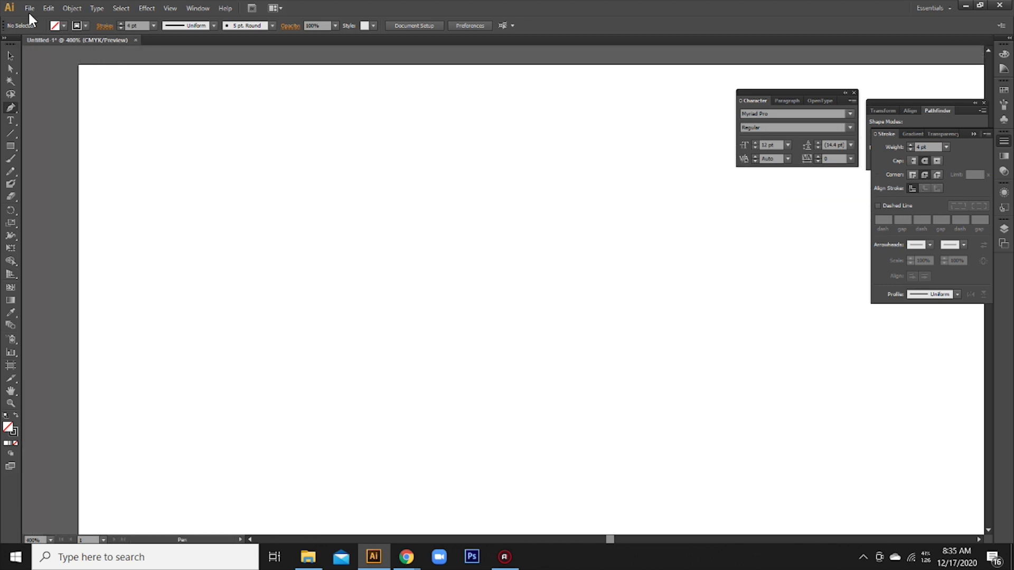
{"action": "left_click", "coordinate": [28, 9]}
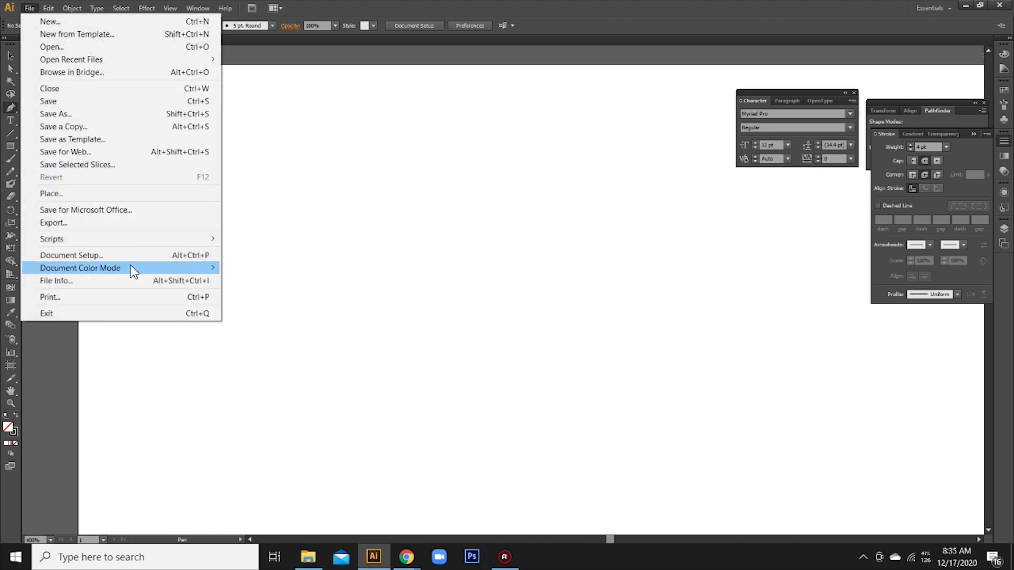
{"action": "left_click", "coordinate": [254, 281]}
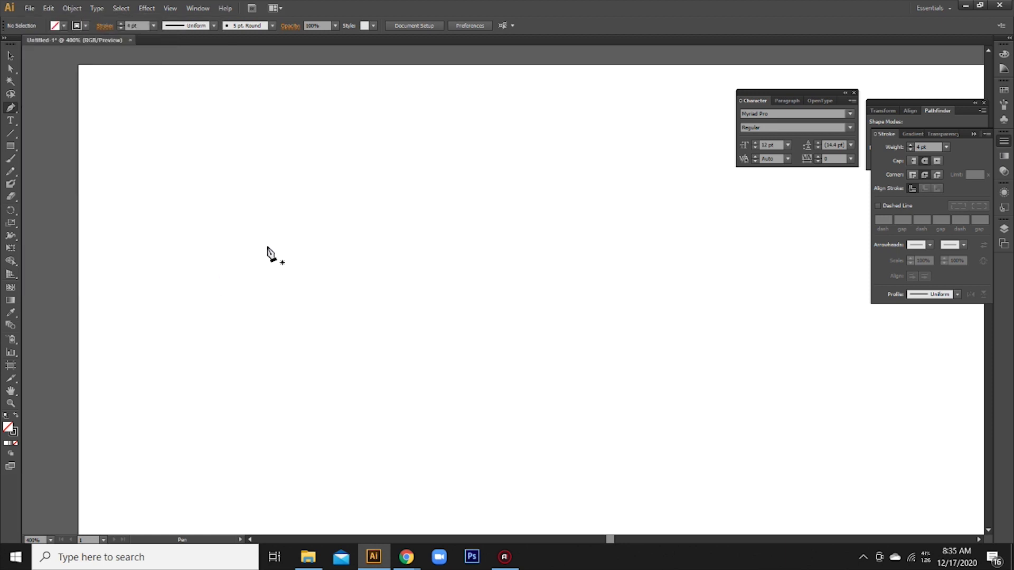
{"action": "left_click", "coordinate": [239, 325]}
Draw a vertical line curving right at the bottom, then copy and paste it
{"action": "left_click", "coordinate": [239, 398]}
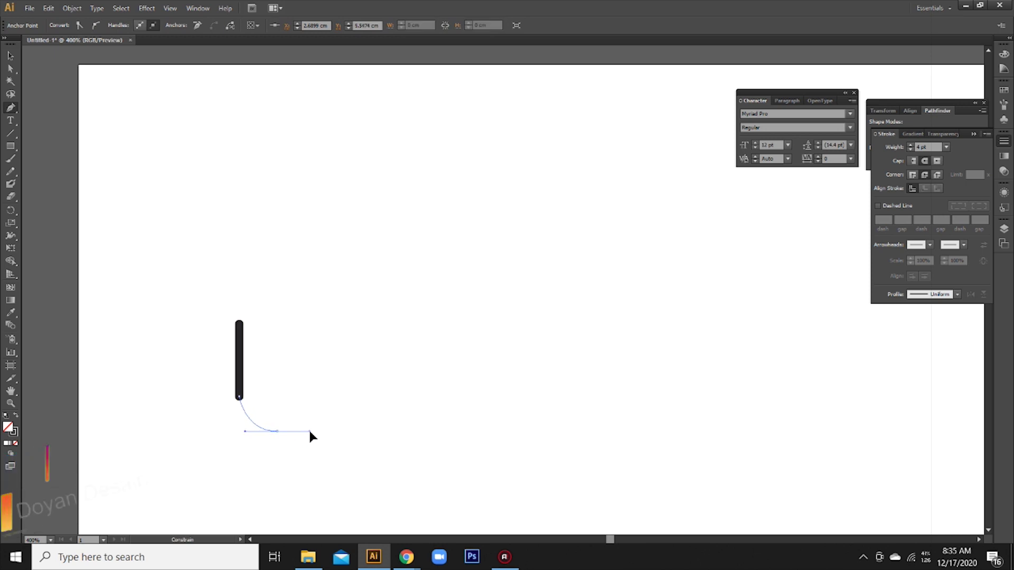
{"action": "left_click_drag", "start_coordinate": [290, 431], "coordinate": [315, 432]}
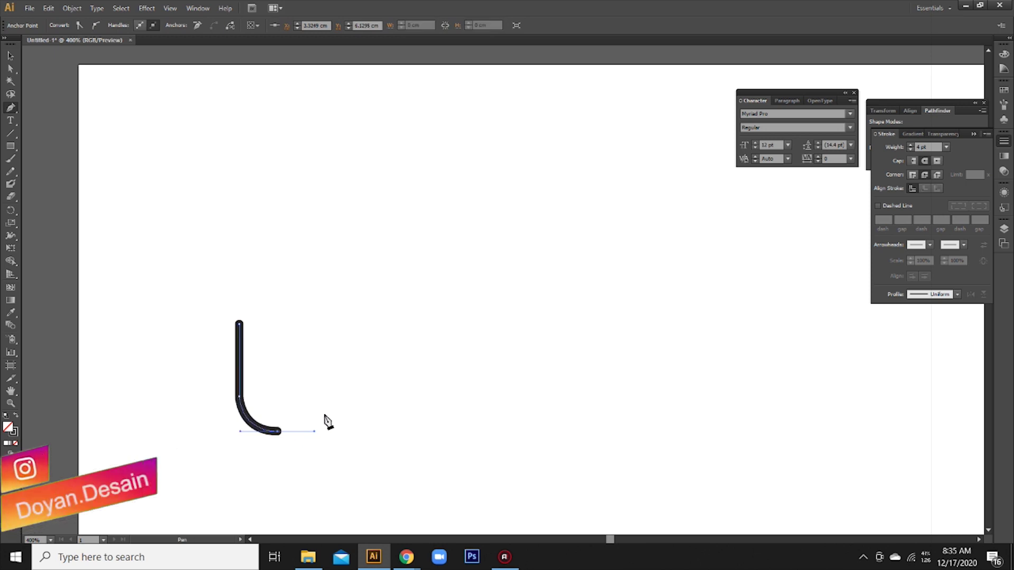
{"action": "left_click", "coordinate": [10, 55]}
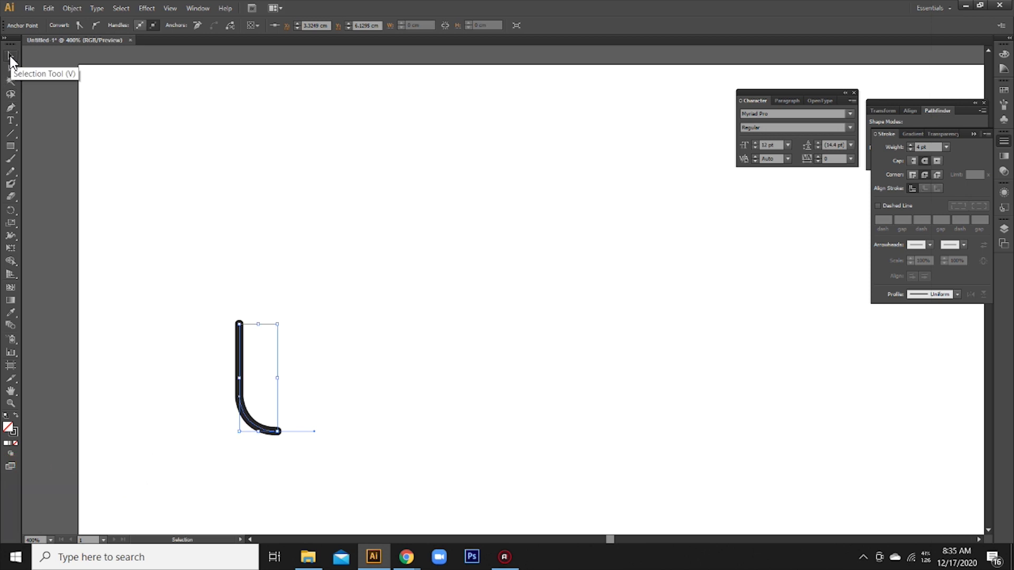
{"action": "left_click_drag", "start_coordinate": [146, 257], "coordinate": [320, 445]}
{"action": "key", "text": "ctrl+c"}
{"action": "key", "text": "ctrl+v"}
Reflect the pasted copy across the vertical axis
{"action": "left_click", "coordinate": [49, 8]}
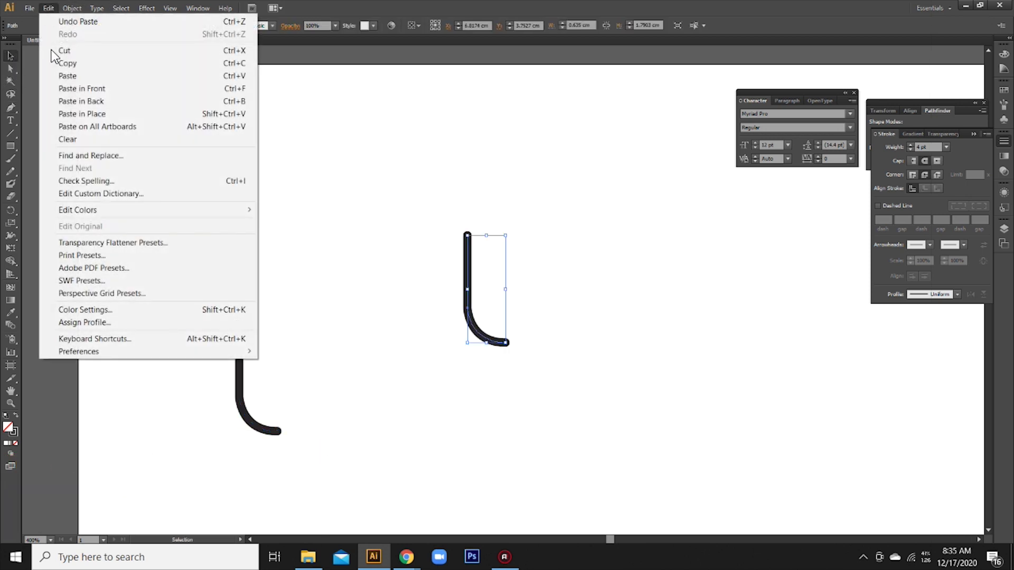
{"action": "left_click", "coordinate": [73, 8]}
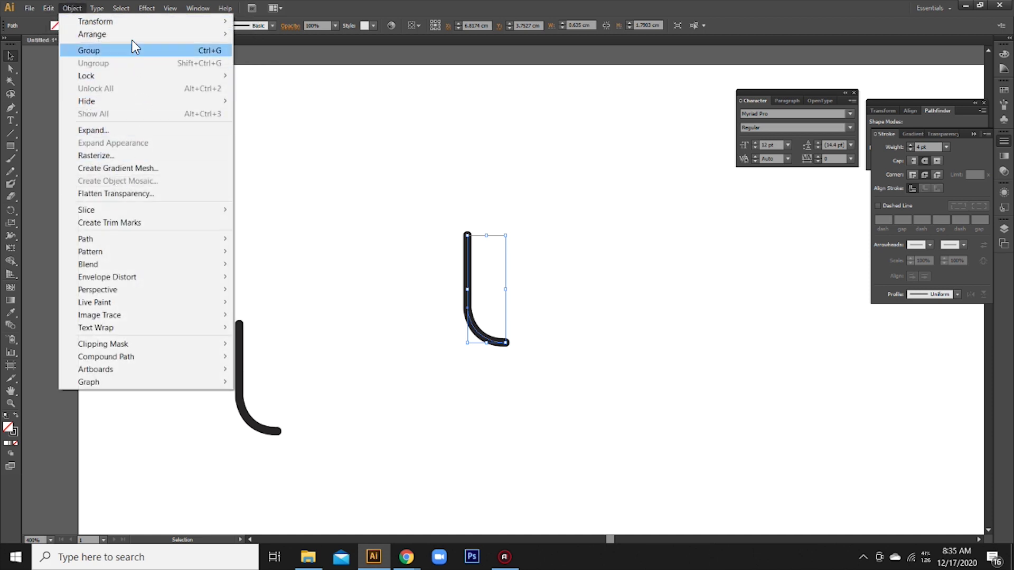
{"action": "mouse_move", "coordinate": [96, 21]}
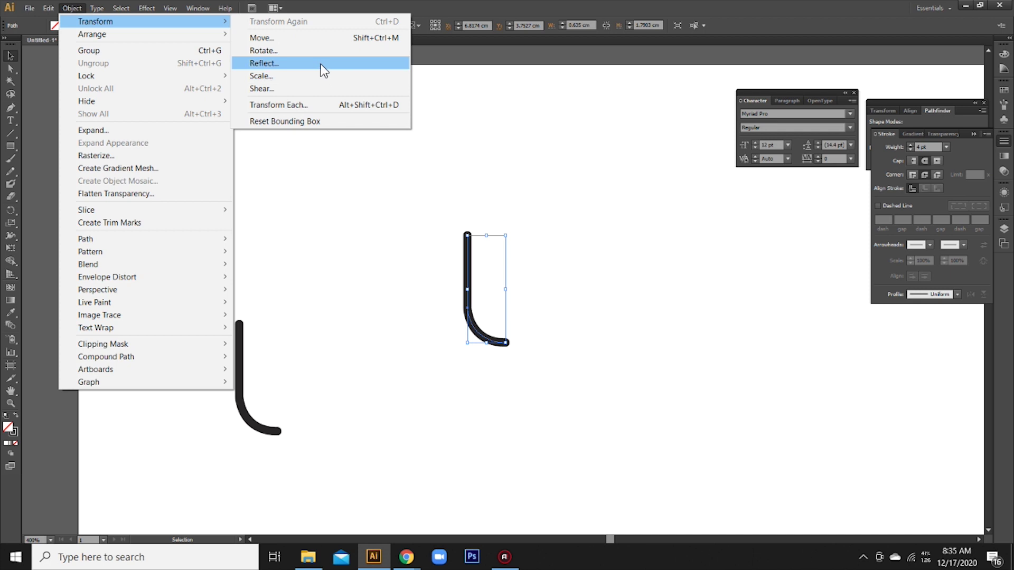
{"action": "left_click", "coordinate": [323, 64]}
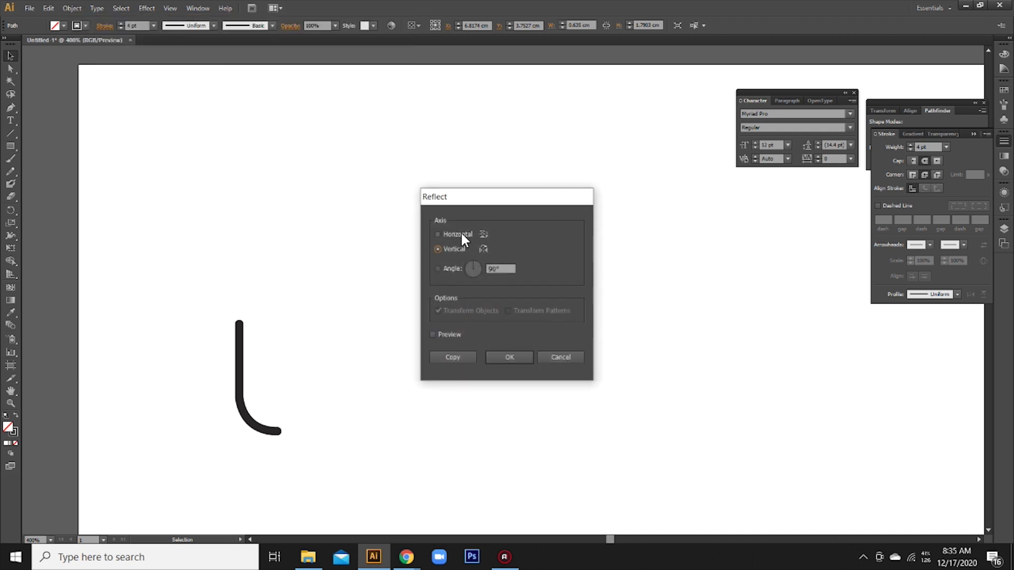
{"action": "left_click", "coordinate": [508, 352]}
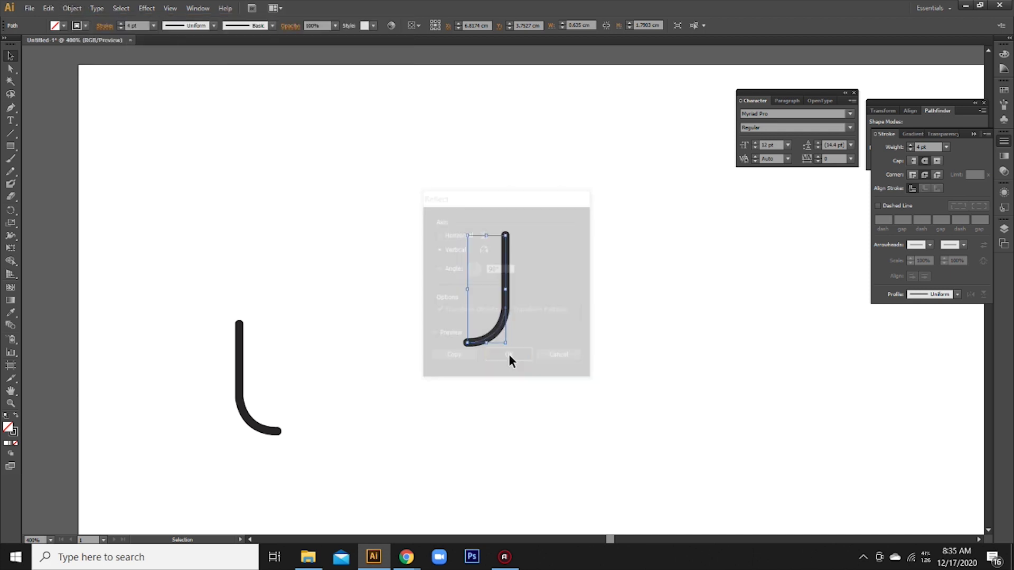
Move the mirrored curve beside the original so the two halves form a closed U
{"action": "left_click", "coordinate": [356, 167]}
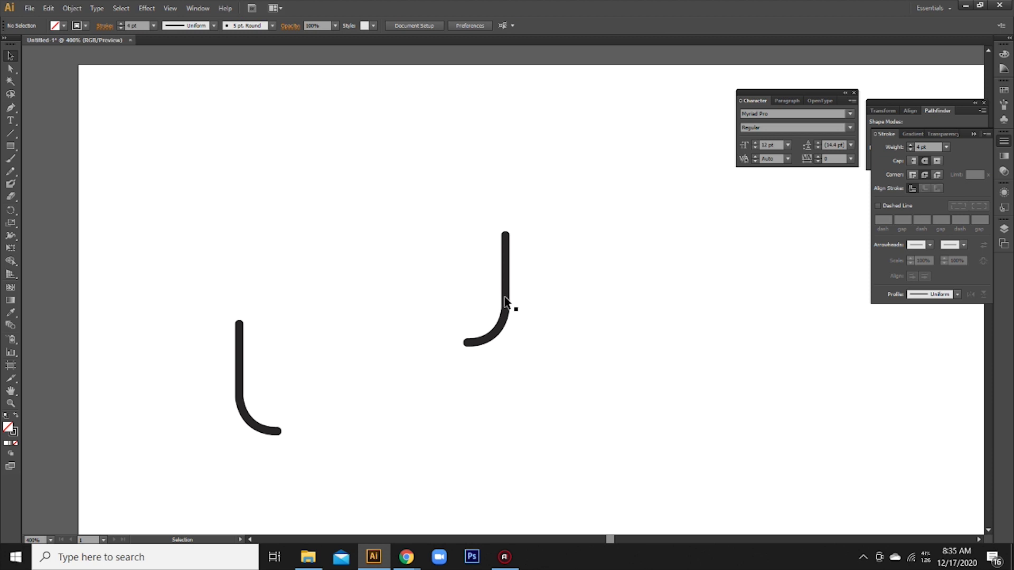
{"action": "left_click", "coordinate": [505, 302]}
{"action": "left_click_drag", "start_coordinate": [506, 278], "coordinate": [320, 366]}
{"action": "left_click", "coordinate": [413, 388]}
{"action": "left_click", "coordinate": [395, 367]}
{"action": "left_click_drag", "start_coordinate": [195, 331], "coordinate": [413, 457]}
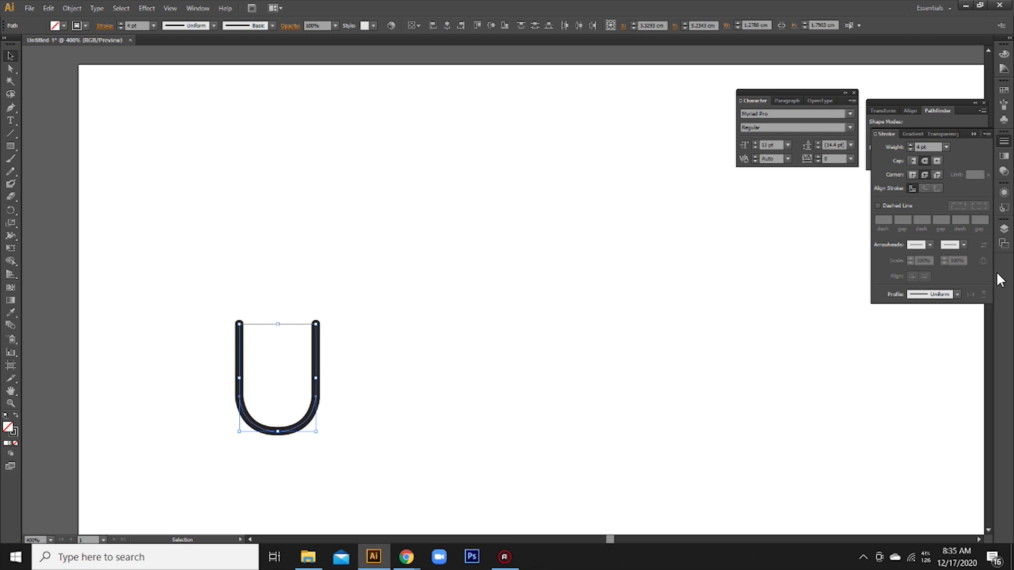
{"action": "left_click", "coordinate": [428, 276]}
{"action": "scroll", "coordinate": [446, 319], "scroll_direction": "left", "scroll_amount": 5}
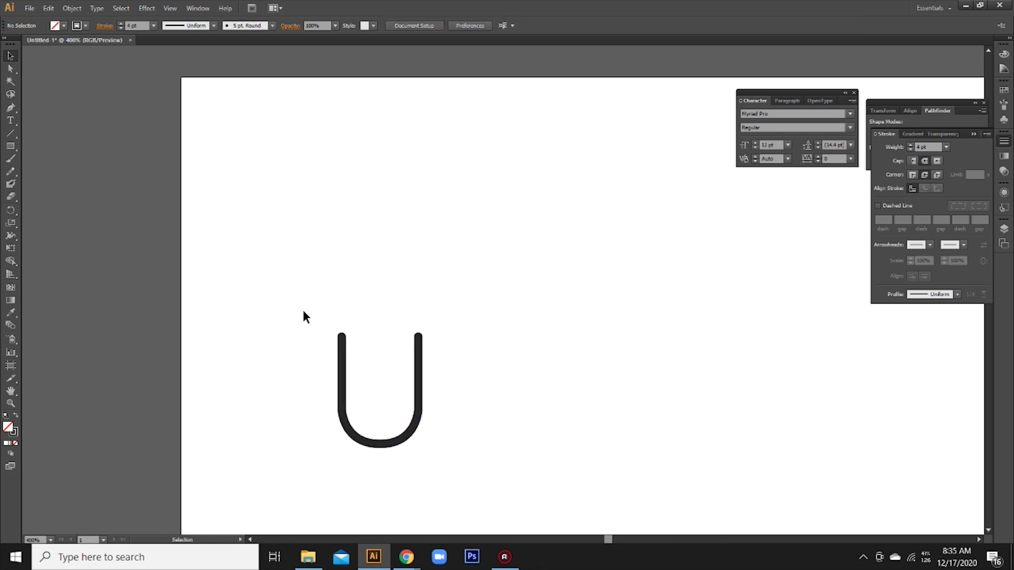
Enlarge the U to about twice its size and rotate it 180° into an arch
{"action": "left_click", "coordinate": [10, 68]}
{"action": "left_click_drag", "start_coordinate": [310, 320], "coordinate": [466, 466]}
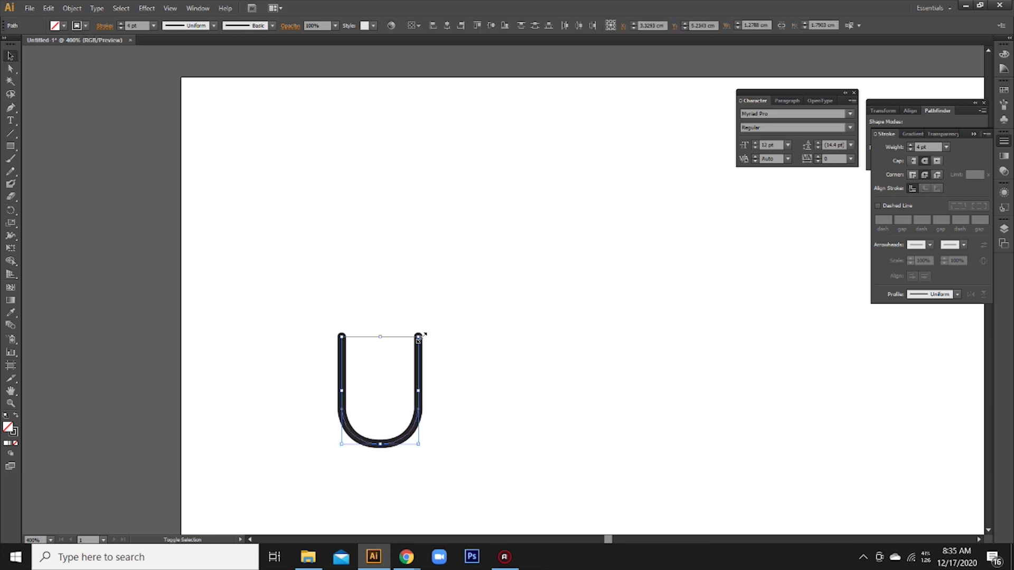
{"action": "left_click_drag", "start_coordinate": [418, 336], "coordinate": [510, 228]}
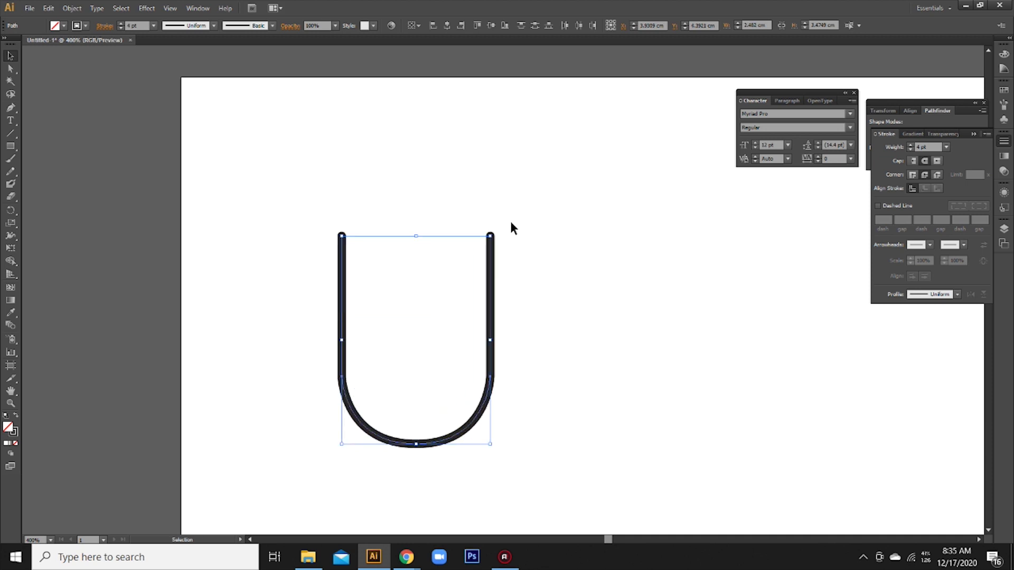
{"action": "left_click_drag", "start_coordinate": [494, 229], "coordinate": [380, 435]}
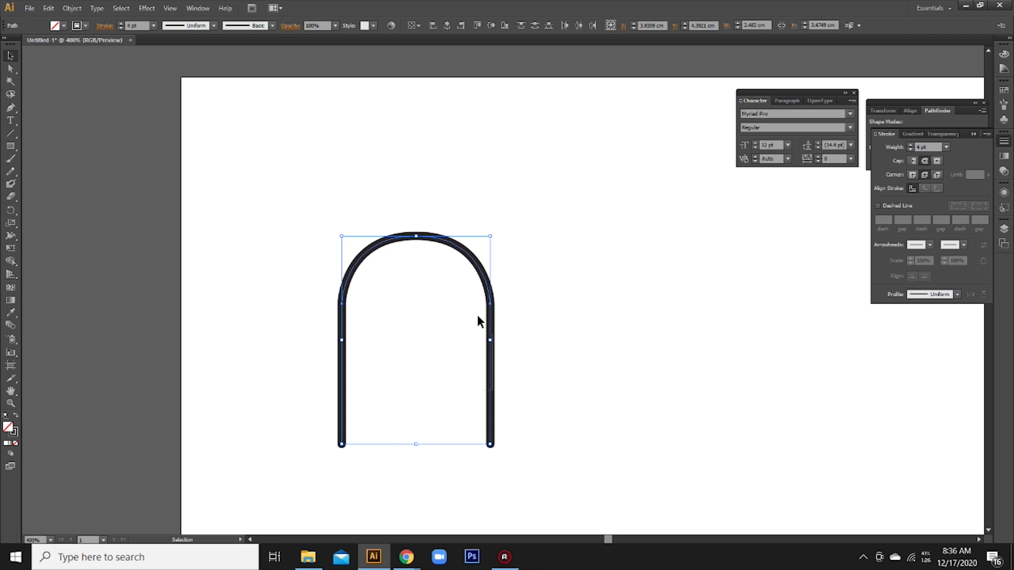
Move the arch up and to the left on the artboard
{"action": "left_click_drag", "start_coordinate": [288, 211], "coordinate": [555, 483]}
{"action": "left_click_drag", "start_coordinate": [489, 403], "coordinate": [454, 313]}
{"action": "left_click", "coordinate": [338, 244]}
{"action": "left_click_drag", "start_coordinate": [338, 239], "coordinate": [574, 369]}
{"action": "left_click_drag", "start_coordinate": [490, 374], "coordinate": [442, 274]}
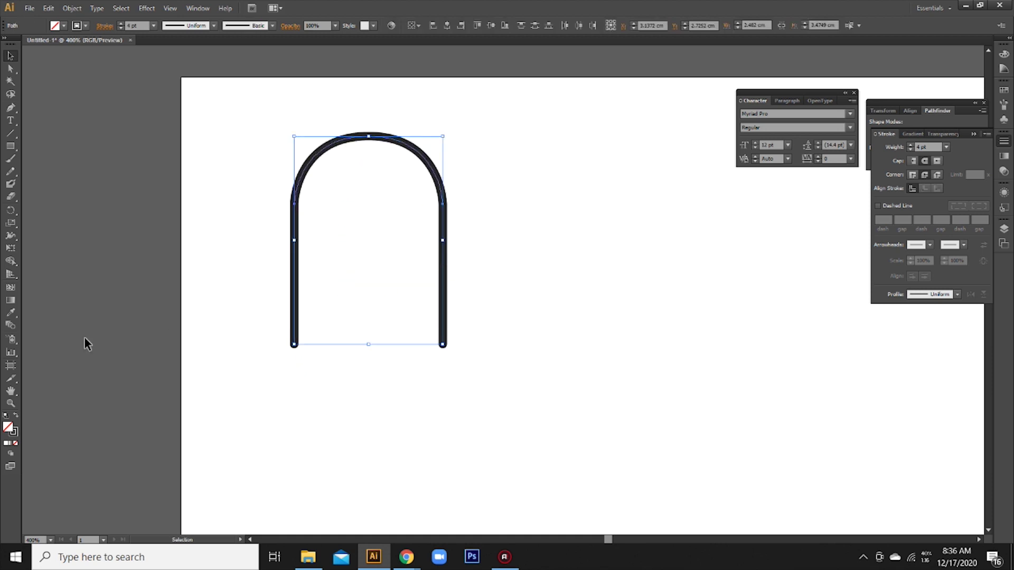
{"action": "left_click", "coordinate": [11, 109]}
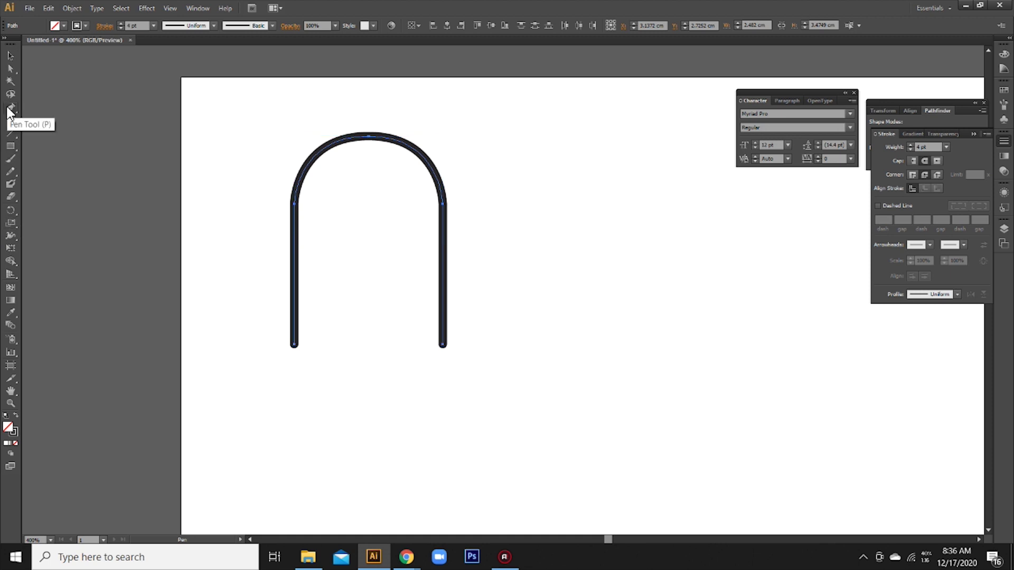
Zoom to 800% and start the drip path from the left leg's bottom end
{"action": "key", "text": "ctrl+plus"}
{"action": "key", "text": "ctrl+plus"}
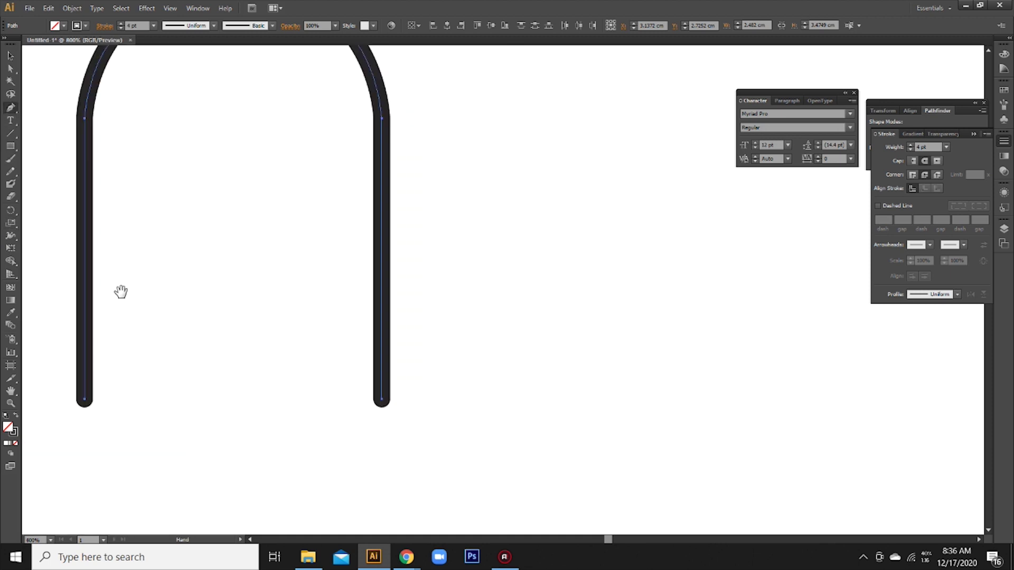
{"action": "left_click_drag", "start_coordinate": [198, 310], "coordinate": [315, 230]}
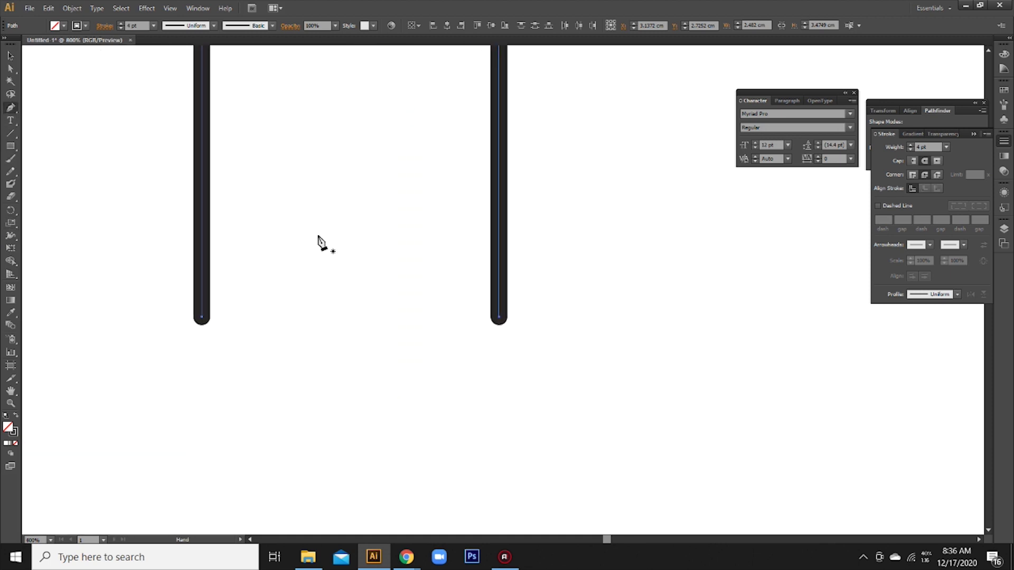
{"action": "left_click", "coordinate": [201, 320]}
{"action": "left_click_drag", "start_coordinate": [213, 403], "coordinate": [232, 414]}
{"action": "key", "text": "ctrl+z"}
{"action": "left_click", "coordinate": [201, 402]}
{"action": "mouse_move", "coordinate": [242, 418]}
{"action": "left_mouse_down"}
{"action": "mouse_move", "coordinate": [276, 398]}
{"action": "mouse_move", "coordinate": [268, 431]}
{"action": "left_mouse_up"}
{"action": "key", "text": "ctrl+z"}
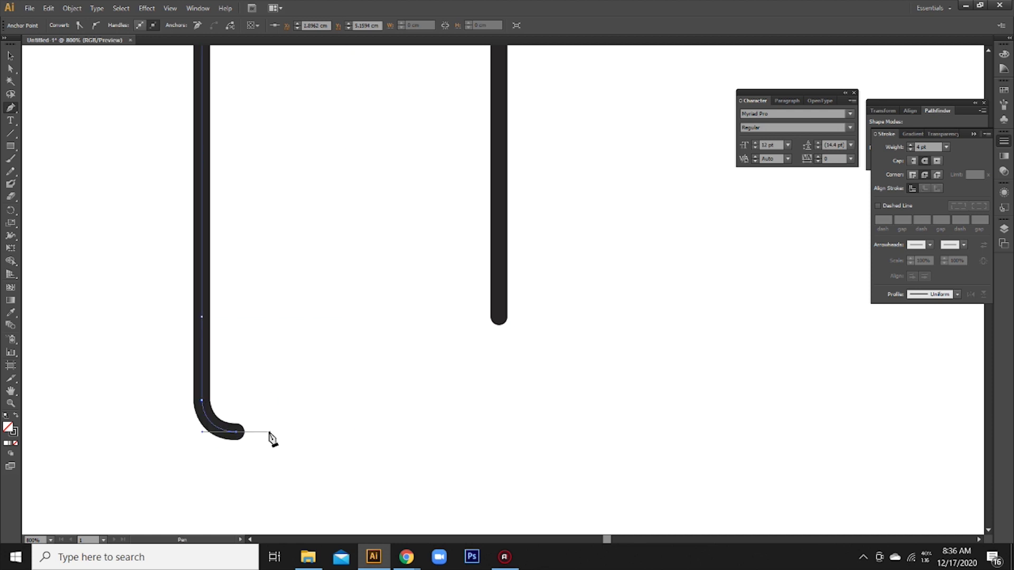
Draw the first wave hooking up, rounding over, and dropping into a rounded drip bottom
{"action": "left_click", "coordinate": [272, 404]}
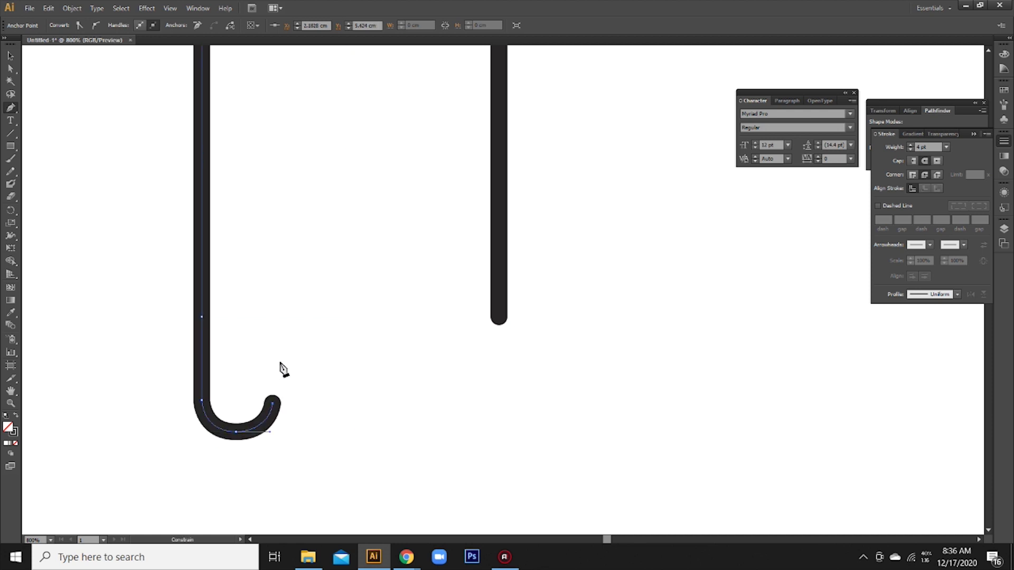
{"action": "left_click_drag", "start_coordinate": [272, 367], "coordinate": [305, 344]}
{"action": "left_click_drag", "start_coordinate": [318, 342], "coordinate": [323, 387]}
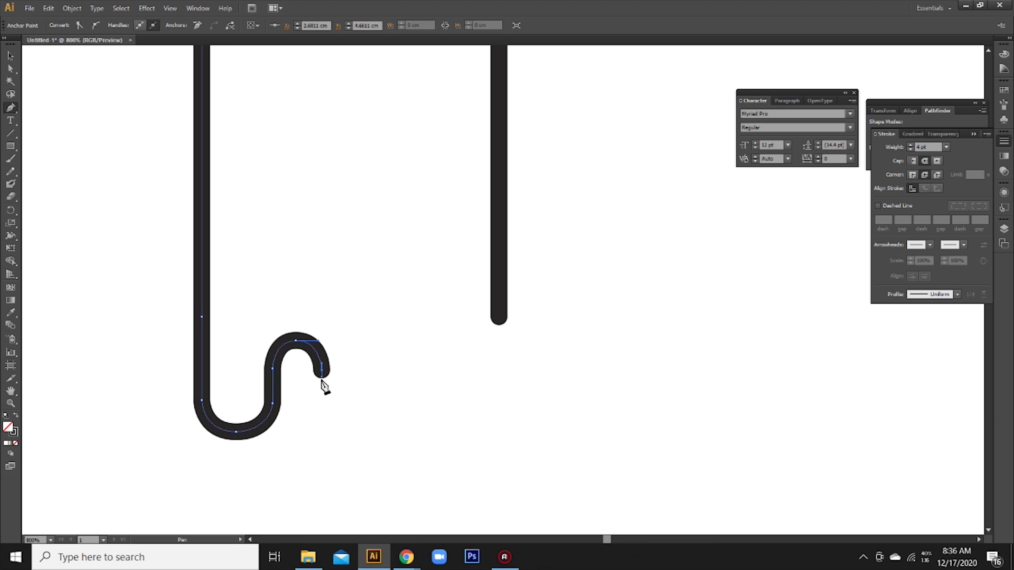
{"action": "left_click", "coordinate": [321, 481], "text": "shift"}
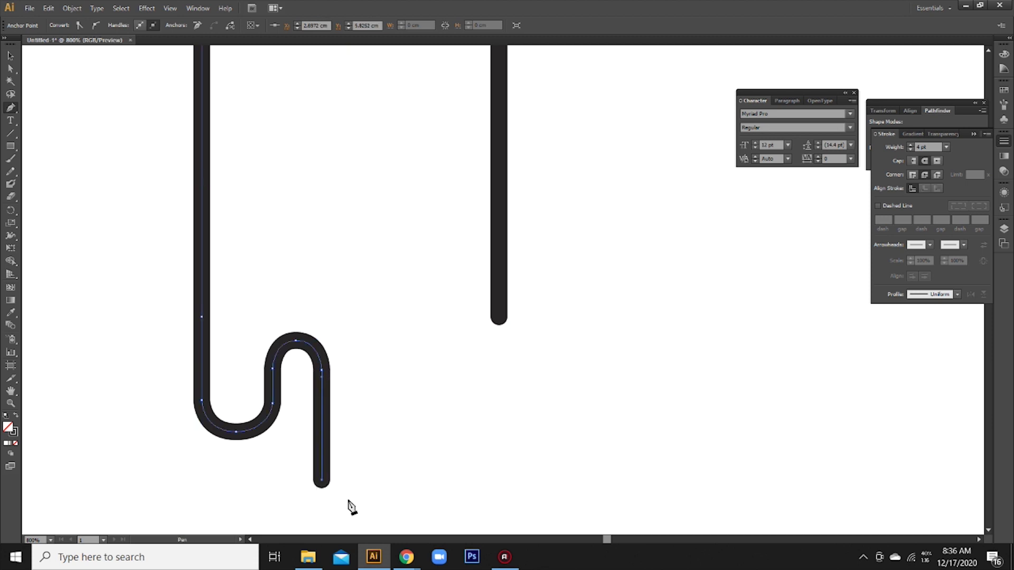
{"action": "left_click_drag", "start_coordinate": [357, 523], "coordinate": [399, 522]}
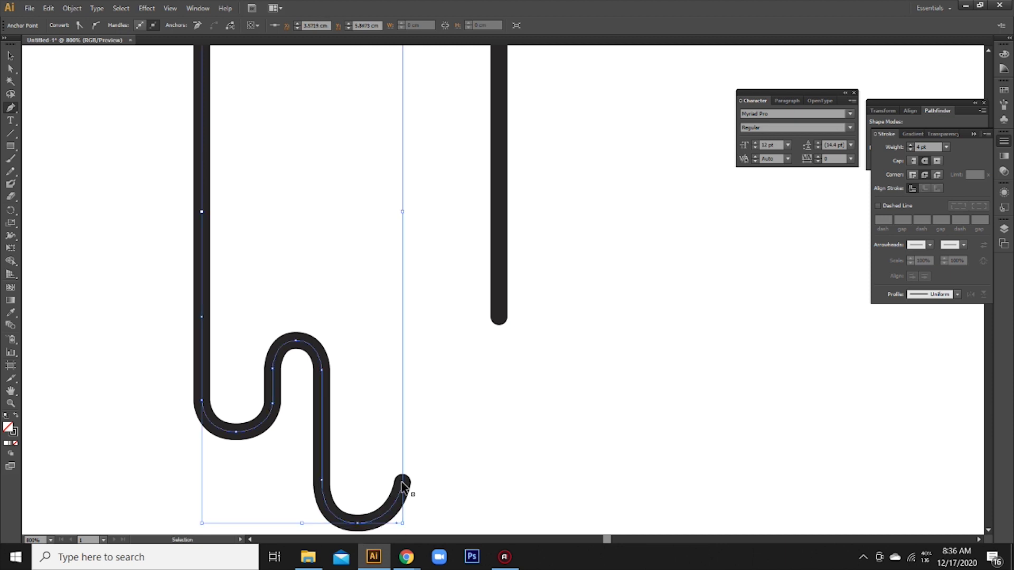
{"action": "left_click_drag", "start_coordinate": [400, 483], "coordinate": [398, 474]}
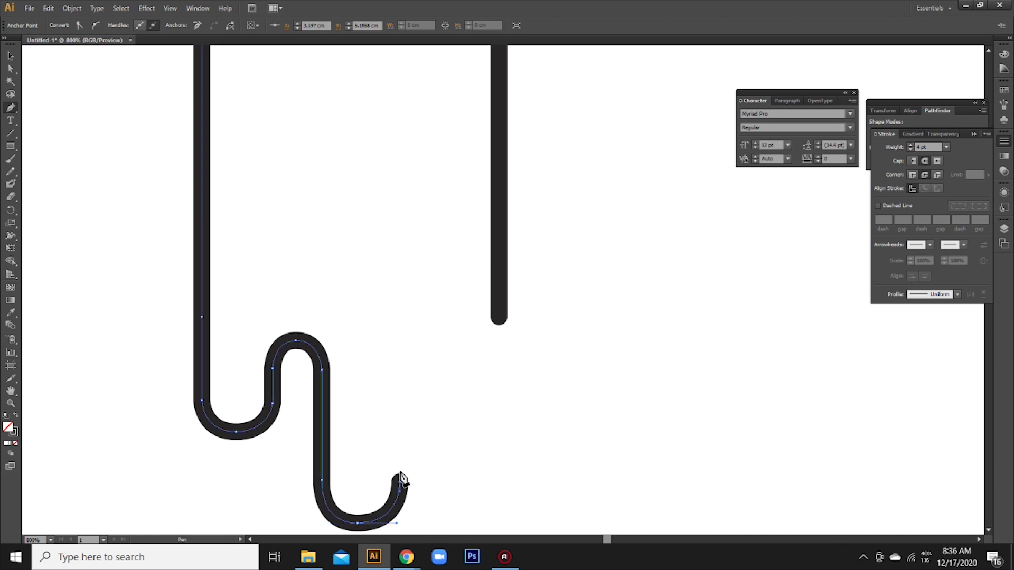
Bring the line back up and curve it over the next drip's top
{"action": "left_click", "coordinate": [400, 375]}
{"action": "key", "text": "ctrl+z"}
{"action": "left_click", "coordinate": [399, 392]}
{"action": "left_click_drag", "start_coordinate": [428, 362], "coordinate": [439, 371]}
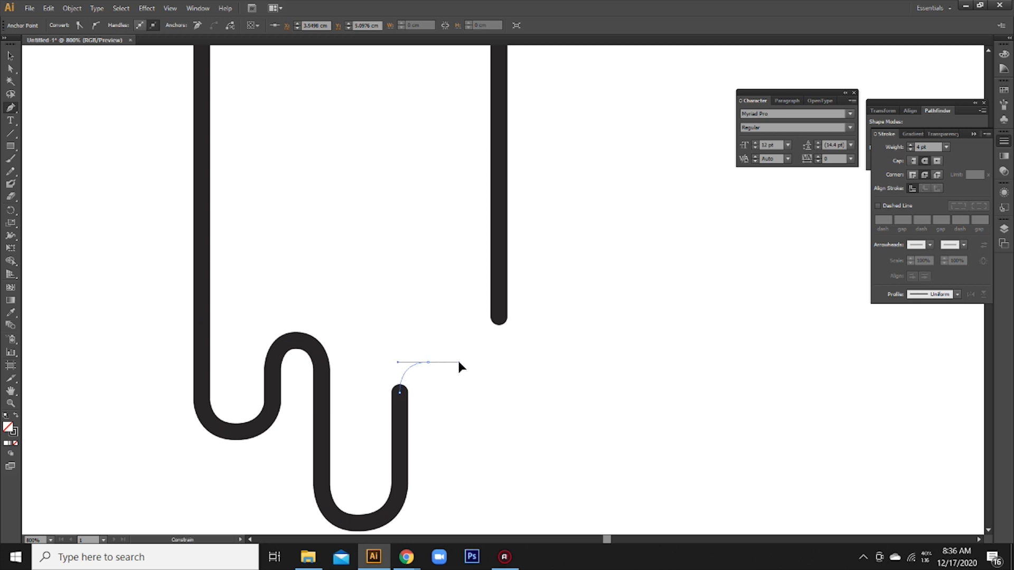
{"action": "left_click_drag", "start_coordinate": [449, 362], "coordinate": [460, 362]}
{"action": "left_click", "coordinate": [456, 389], "text": "shift"}
{"action": "key", "text": "ctrl"}
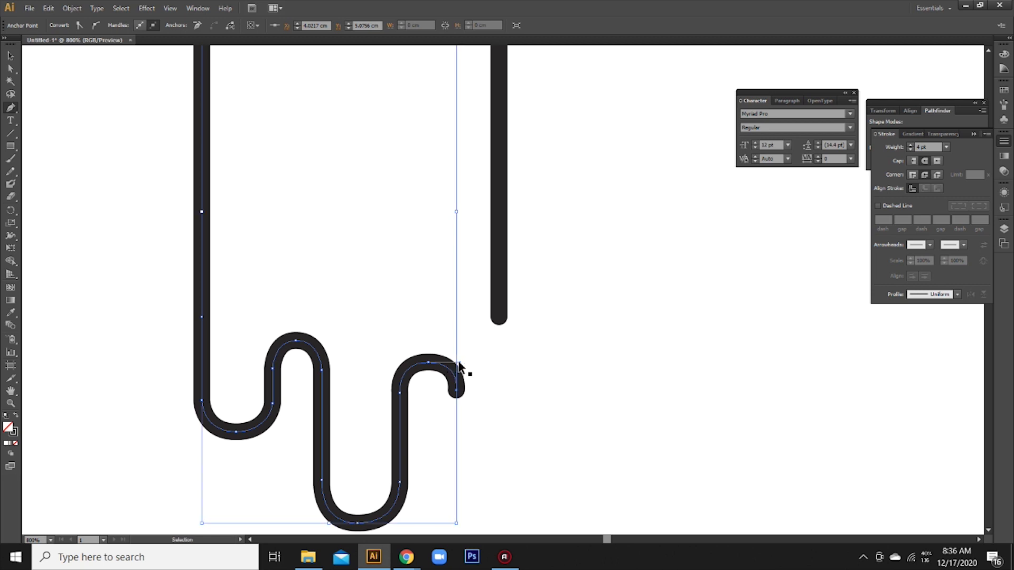
Draw the third drip's straight vertical side and rounded bottom
{"action": "left_click", "coordinate": [465, 454]}
{"action": "key", "text": "ctrl+z"}
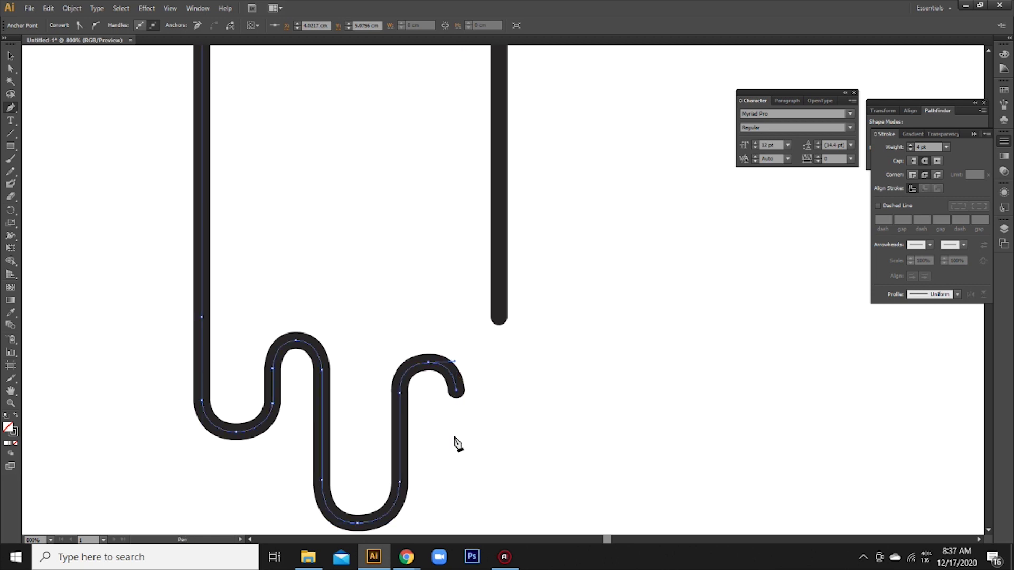
{"action": "left_click", "coordinate": [457, 436], "text": "shift"}
{"action": "left_click_drag", "start_coordinate": [480, 458], "coordinate": [501, 459]}
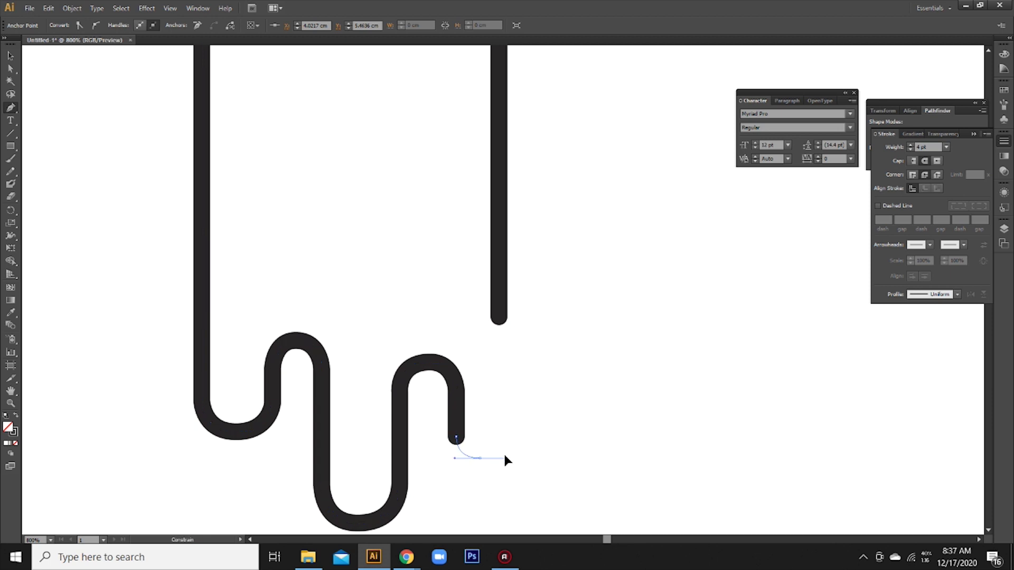
Curve the last drip bottom upward and run the line up beside the right-hand stroke
{"action": "left_click", "coordinate": [508, 429]}
{"action": "key", "text": "ctrl+z"}
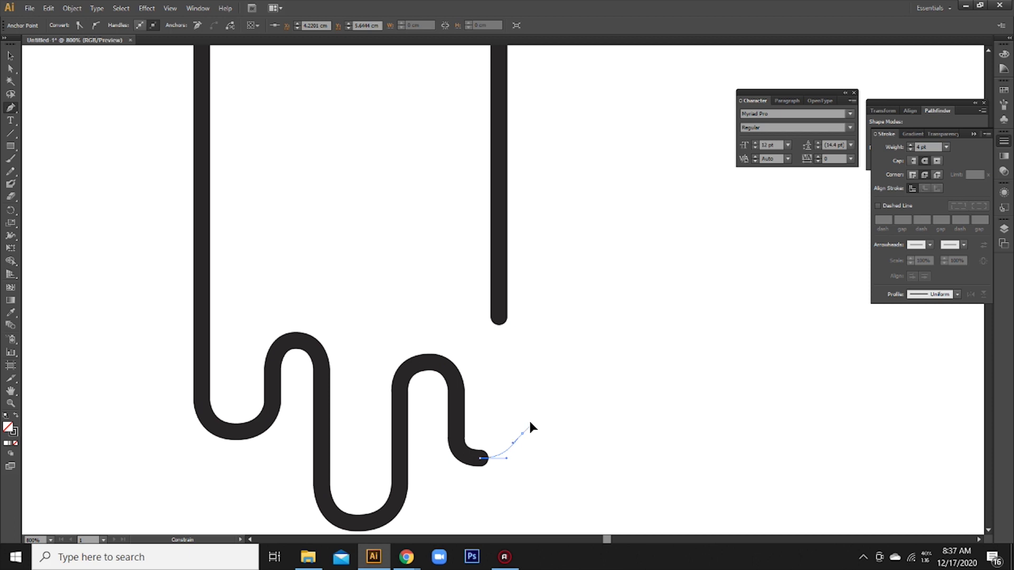
{"action": "left_click", "coordinate": [520, 430]}
{"action": "key", "text": "ctrl+z"}
{"action": "left_click_drag", "start_coordinate": [514, 424], "coordinate": [514, 422]}
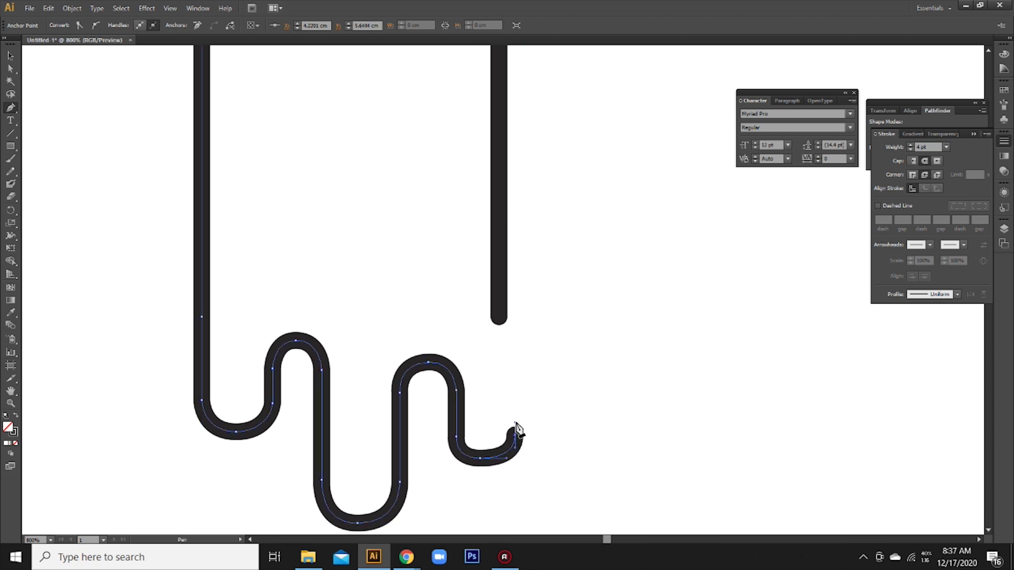
{"action": "left_click", "coordinate": [515, 322]}
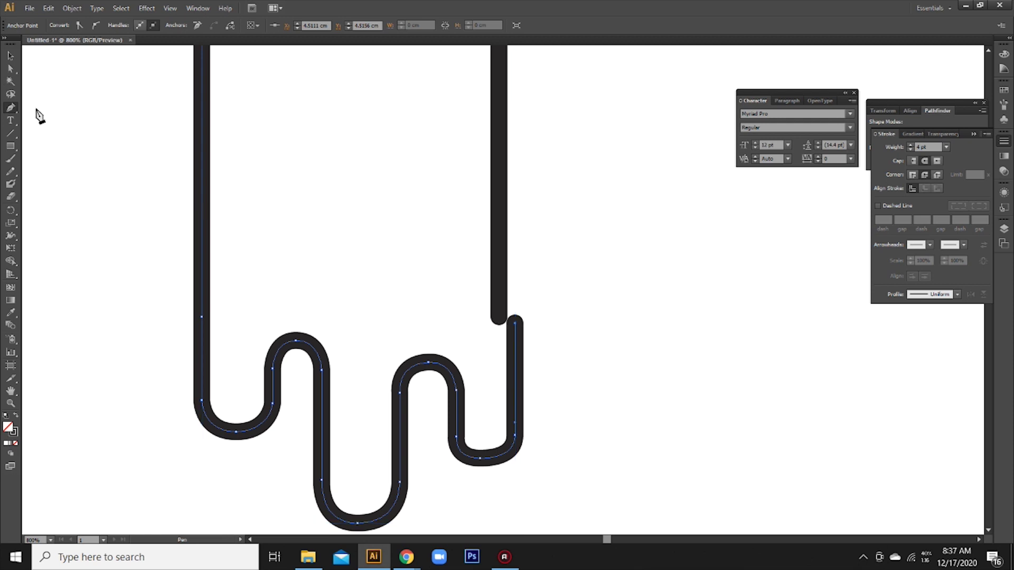
{"action": "left_click", "coordinate": [8, 56]}
Isolate the right arch half, shift it slightly right, then exit isolation mode
{"action": "scroll", "coordinate": [454, 220], "scroll_direction": "up", "scroll_amount": 3}
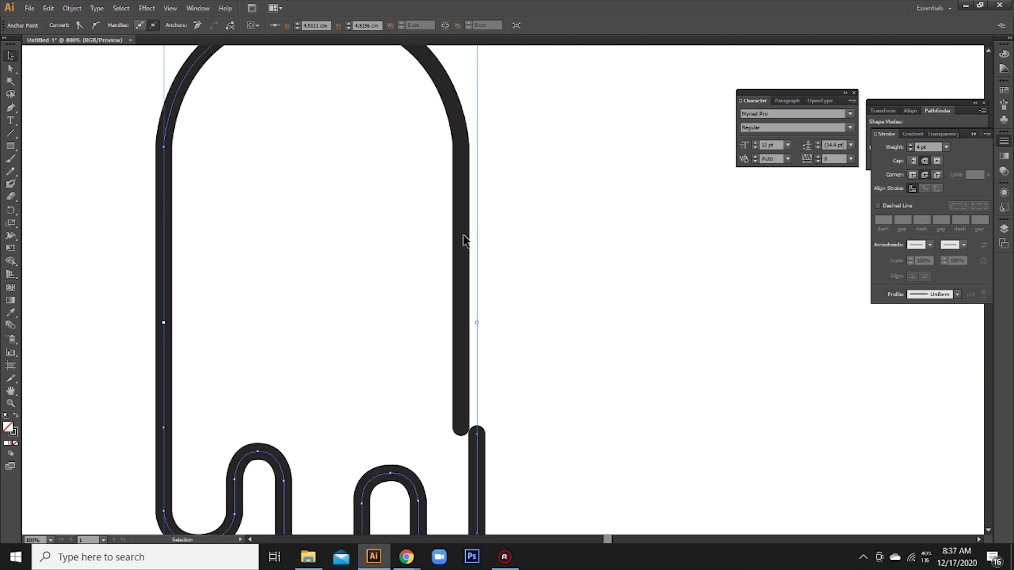
{"action": "left_click", "coordinate": [460, 236]}
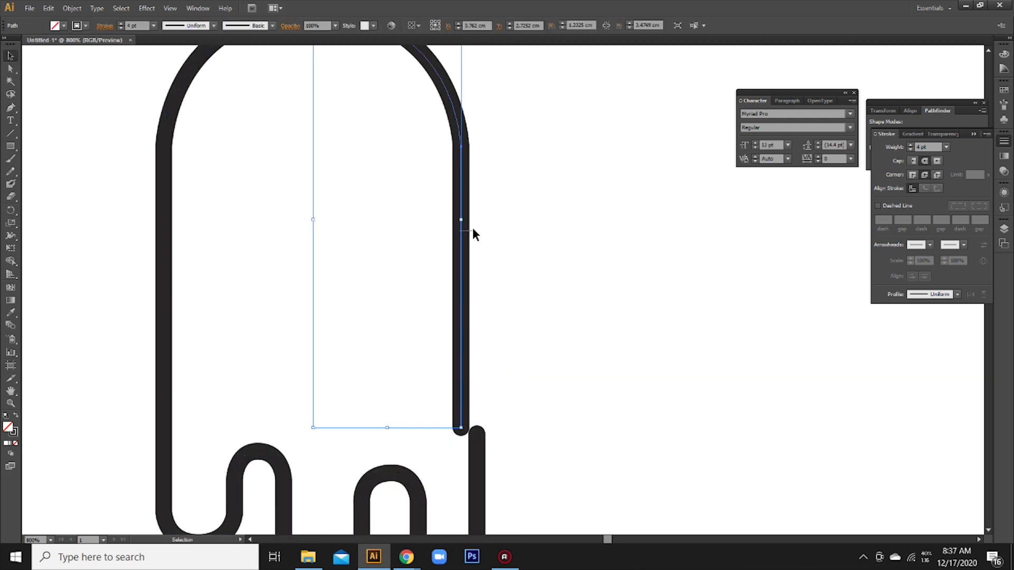
{"action": "left_click", "coordinate": [473, 236]}
{"action": "double_click", "coordinate": [469, 248]}
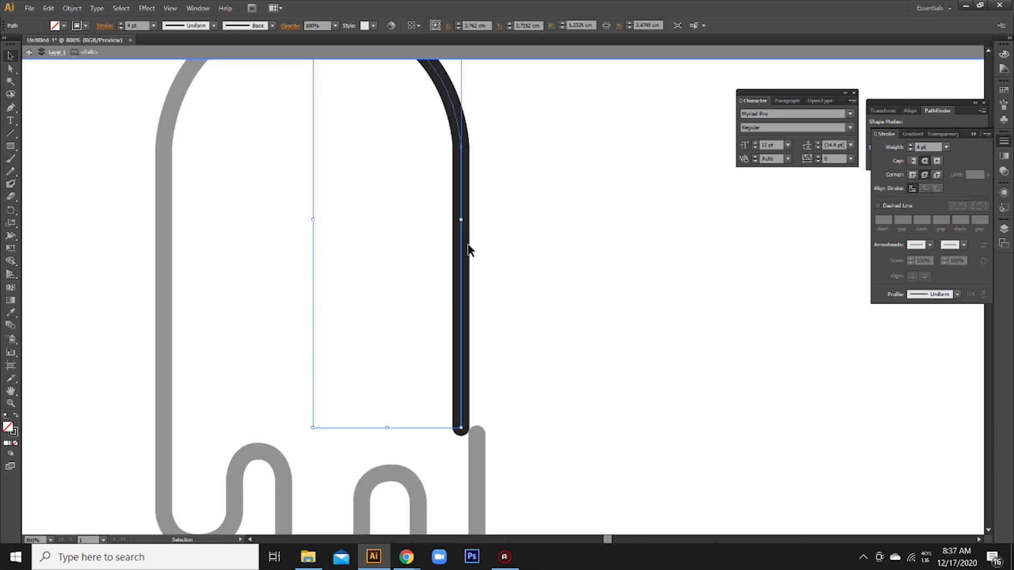
{"action": "left_click", "coordinate": [486, 275]}
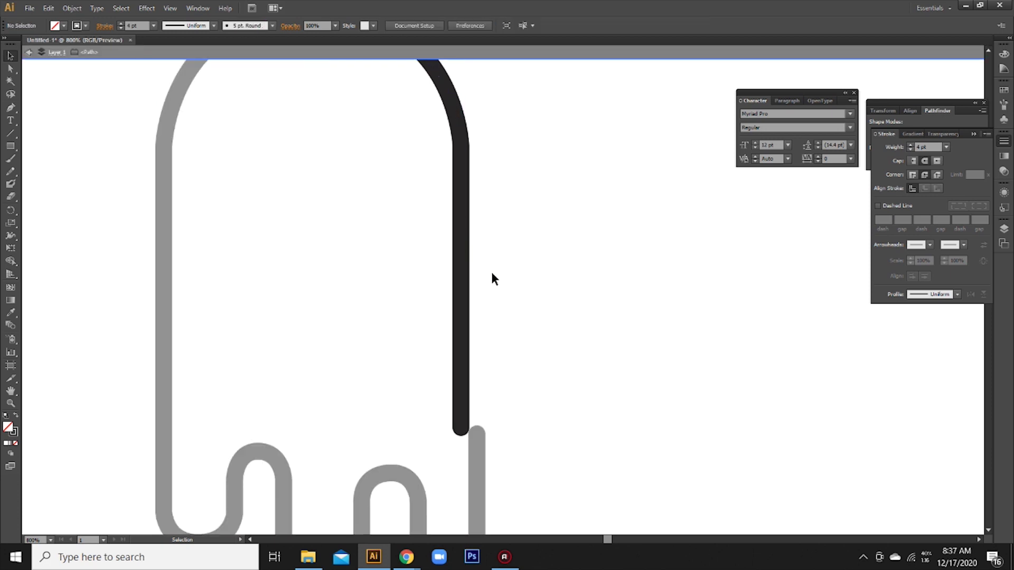
{"action": "left_click", "coordinate": [458, 288]}
{"action": "left_click_drag", "start_coordinate": [462, 297], "coordinate": [476, 296]}
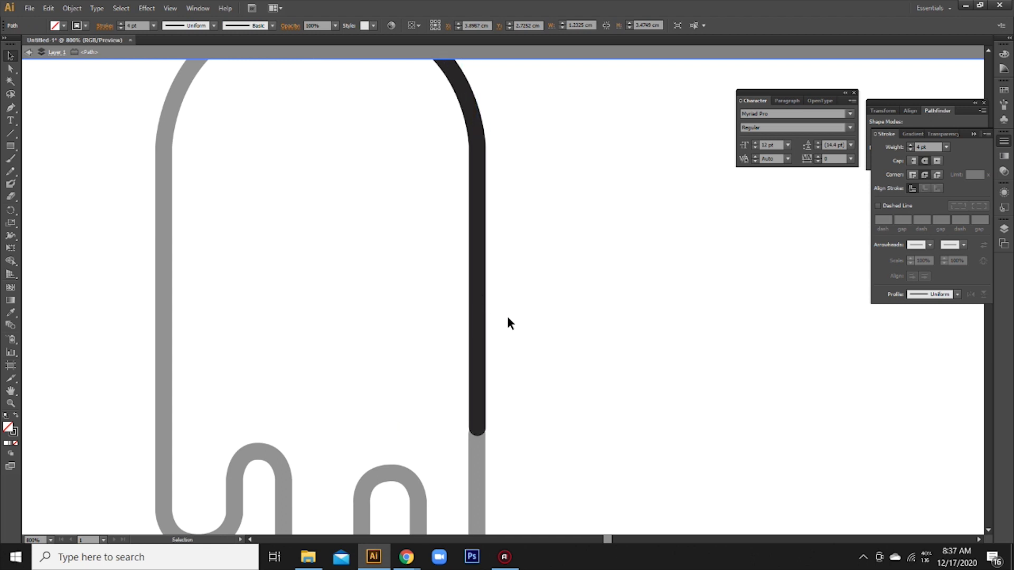
{"action": "left_click", "coordinate": [506, 313]}
{"action": "scroll", "coordinate": [352, 261], "scroll_direction": "up", "scroll_amount": 5}
{"action": "scroll", "coordinate": [317, 211], "scroll_direction": "up", "scroll_amount": 1}
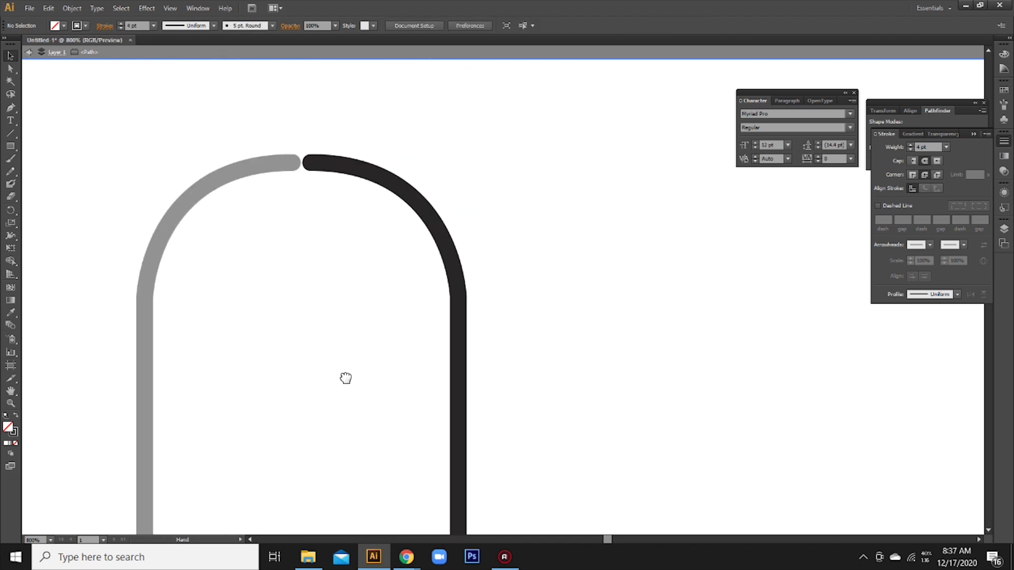
{"action": "double_click", "coordinate": [59, 76]}
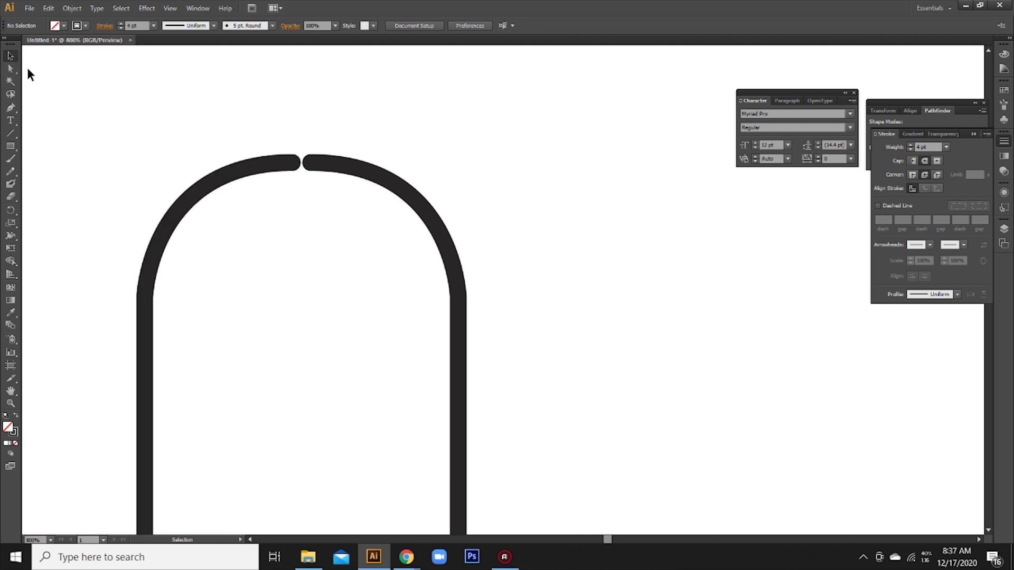
Join the two arch halves' top endpoints into one path and smooth the dome
{"action": "left_click", "coordinate": [10, 68]}
{"action": "left_click", "coordinate": [290, 164]}
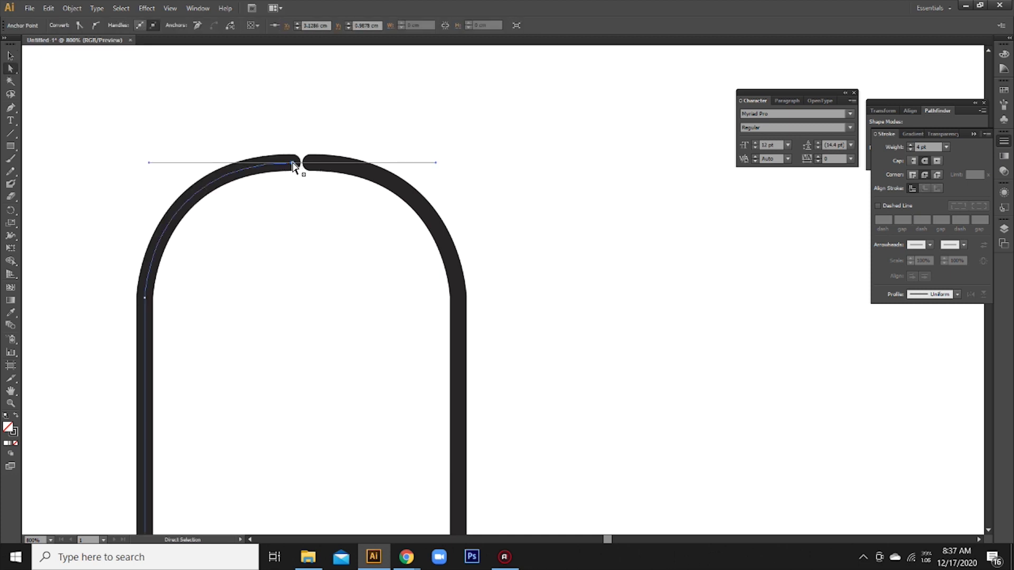
{"action": "left_click", "coordinate": [304, 163], "text": "shift"}
{"action": "key", "text": "ctrl+alt+shift+j"}
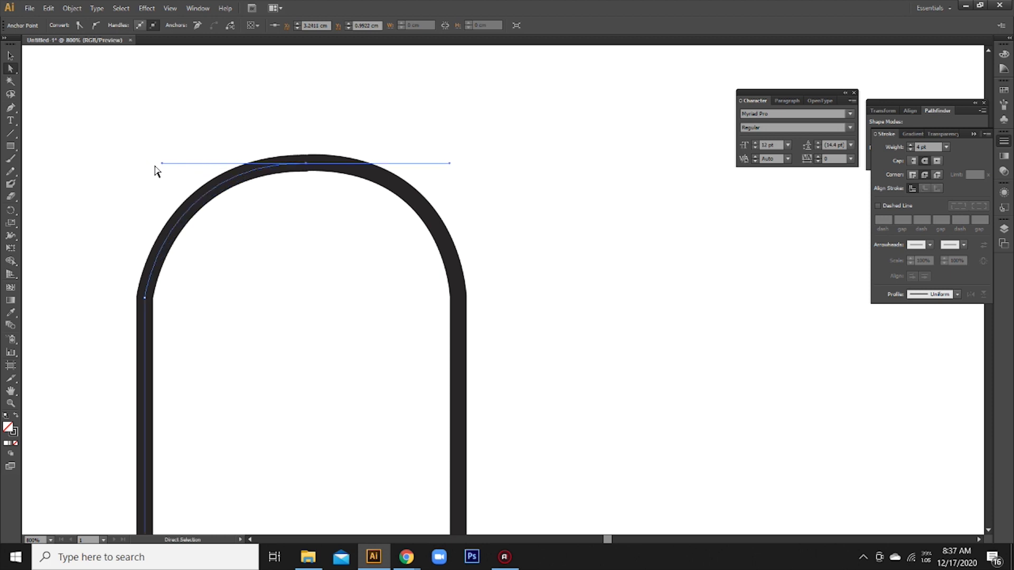
{"action": "left_click_drag", "start_coordinate": [161, 162], "coordinate": [143, 160]}
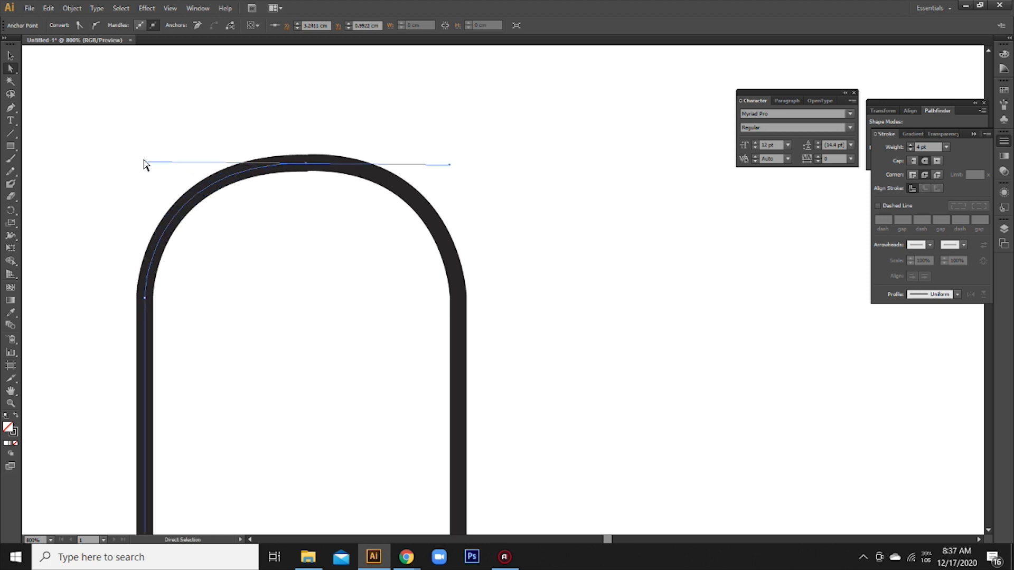
{"action": "left_click", "coordinate": [10, 56]}
{"action": "left_click", "coordinate": [90, 148]}
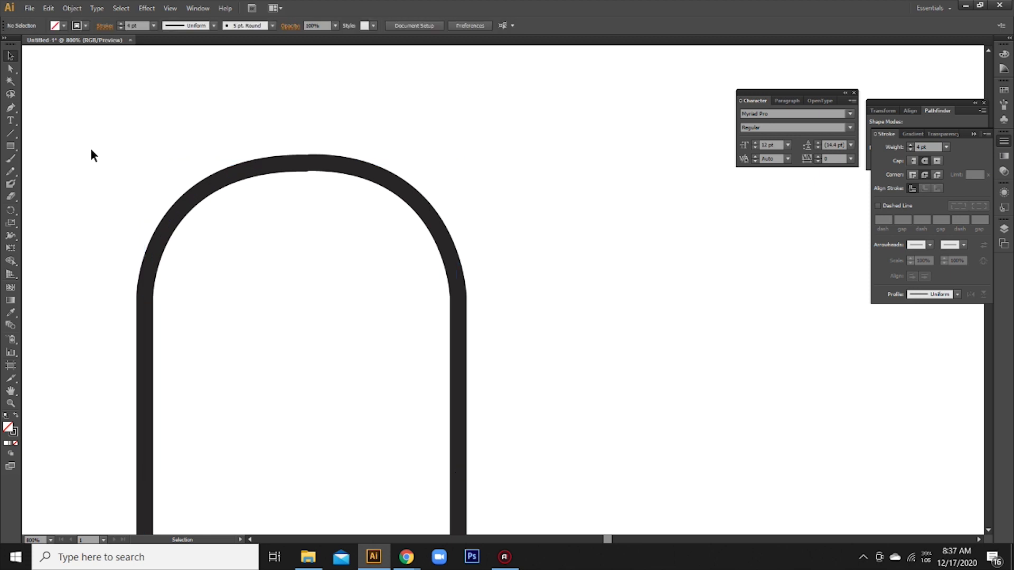
Zoom out to the whole outline and lower the dome's top curve slightly
{"action": "left_click_drag", "start_coordinate": [245, 193], "coordinate": [239, 178]}
{"action": "scroll", "coordinate": [240, 178], "scroll_direction": "down", "scroll_amount": 5}
{"action": "scroll", "coordinate": [267, 205], "scroll_direction": "down", "scroll_amount": 3}
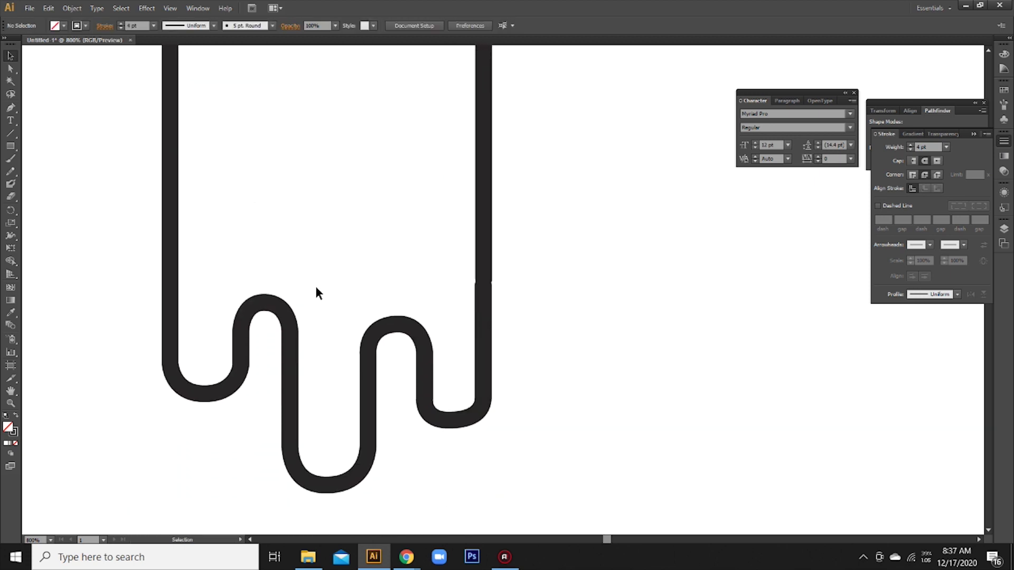
{"action": "scroll", "coordinate": [317, 292], "scroll_direction": "down", "scroll_amount": 1}
{"action": "scroll", "coordinate": [131, 300], "scroll_direction": "down", "scroll_amount": 2}
{"action": "key", "text": "a"}
{"action": "key", "text": "ctrl+minus"}
{"action": "key", "text": "ctrl+minus"}
{"action": "key", "text": "ctrl+minus"}
{"action": "left_click_drag", "start_coordinate": [405, 237], "coordinate": [396, 264]}
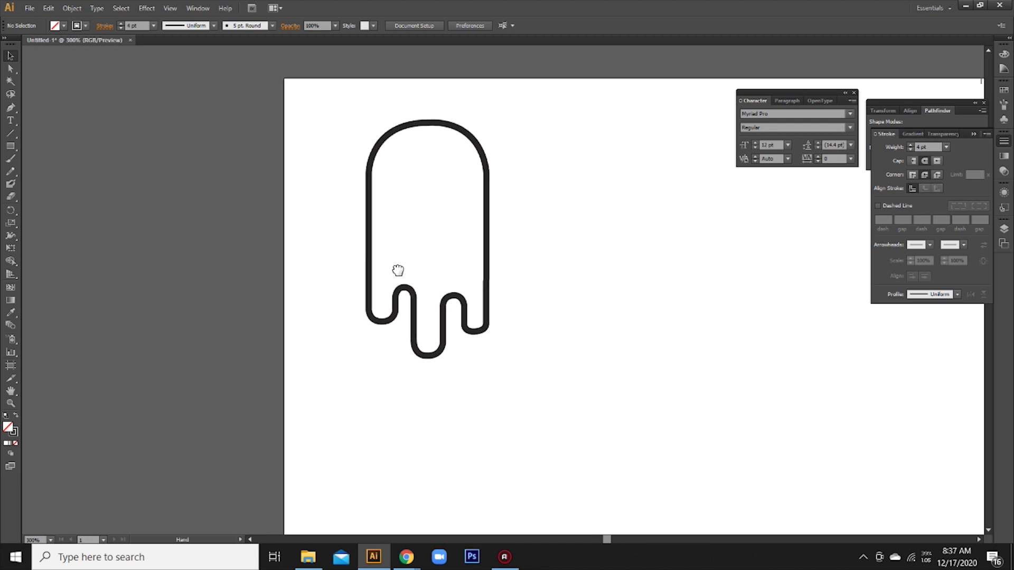
{"action": "left_click_drag", "start_coordinate": [318, 103], "coordinate": [554, 240]}
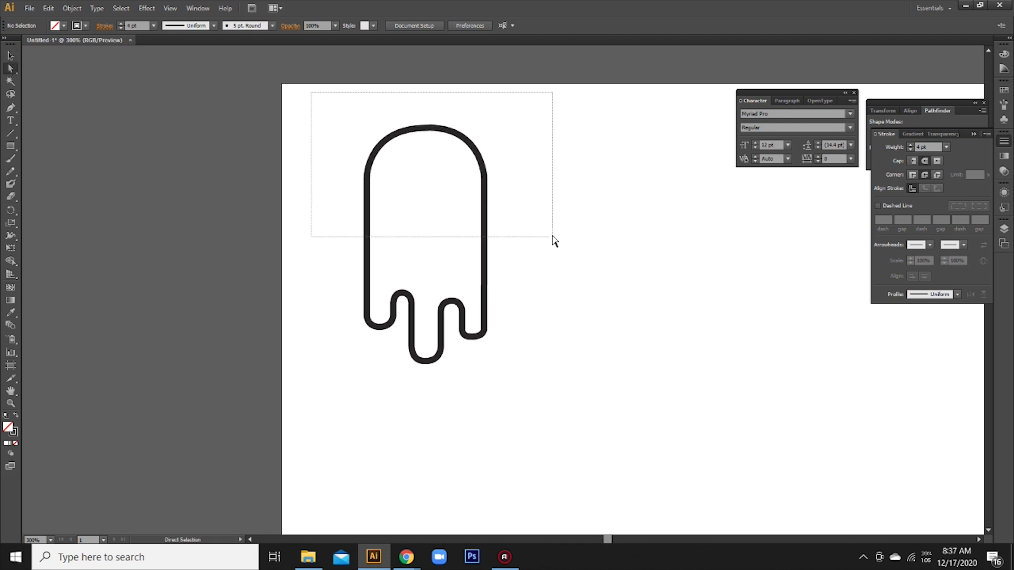
{"action": "left_click_drag", "start_coordinate": [440, 132], "coordinate": [443, 144]}
{"action": "left_click", "coordinate": [10, 109]}
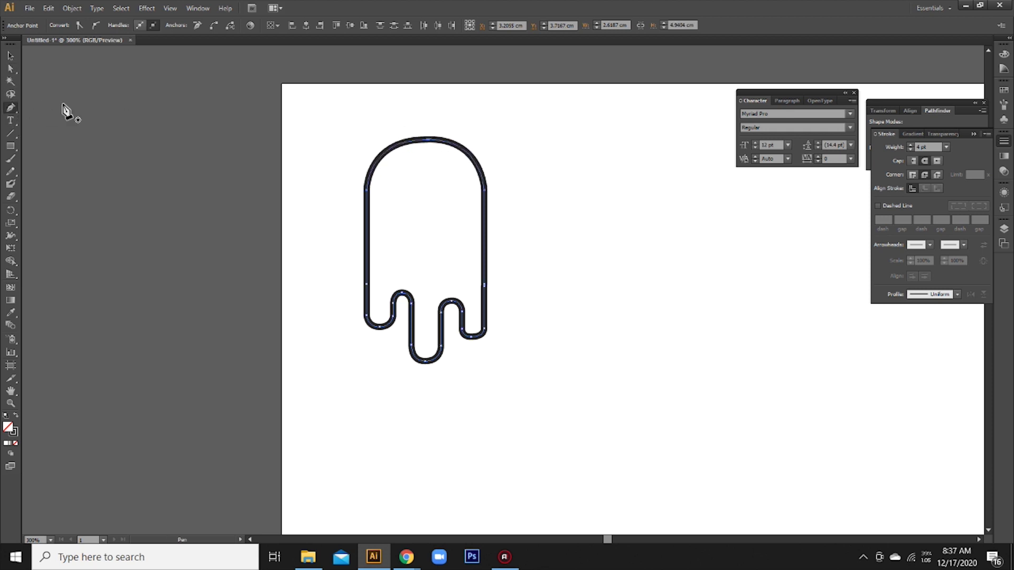
Draw a rounded U-shaped base line under the drips, from the left leg across to the right leg
{"action": "key", "text": "ctrl+plus"}
{"action": "key", "text": "ctrl+plus"}
{"action": "left_click_drag", "start_coordinate": [275, 331], "coordinate": [294, 275]}
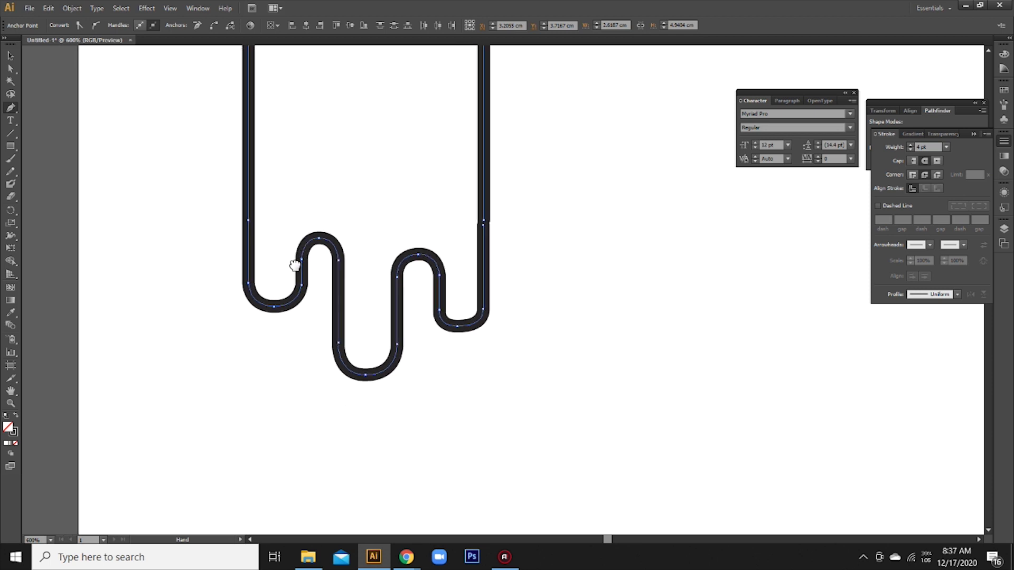
{"action": "left_click", "coordinate": [259, 306]}
{"action": "left_click", "coordinate": [259, 389]}
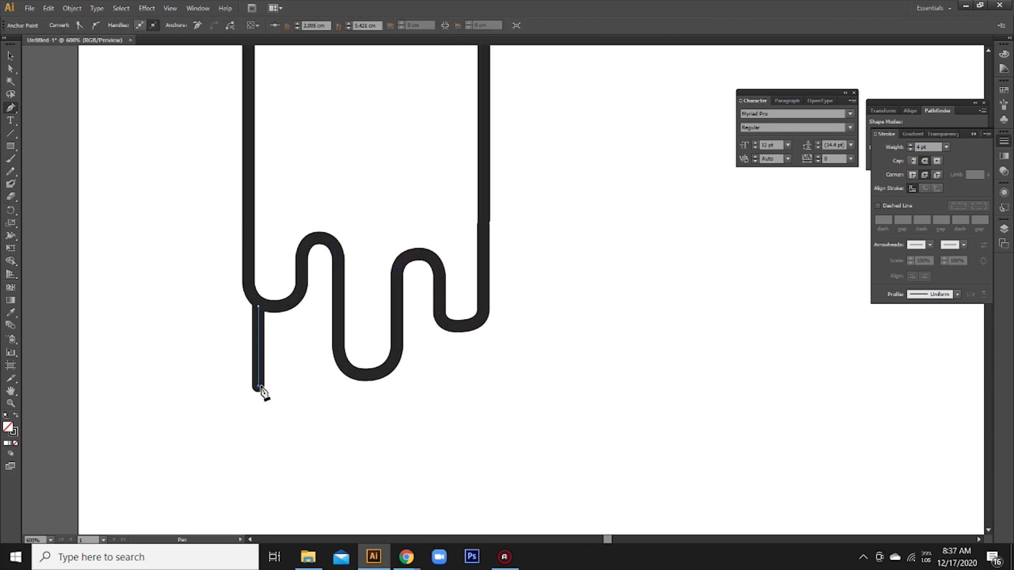
{"action": "left_click_drag", "start_coordinate": [289, 424], "coordinate": [321, 423]}
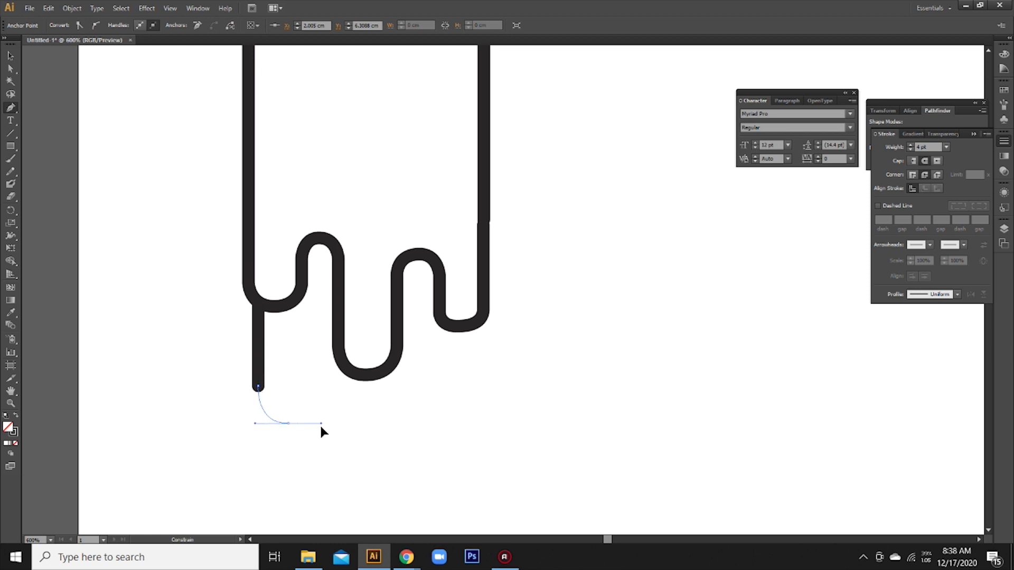
{"action": "left_click", "coordinate": [455, 423]}
{"action": "left_click_drag", "start_coordinate": [479, 386], "coordinate": [481, 353]}
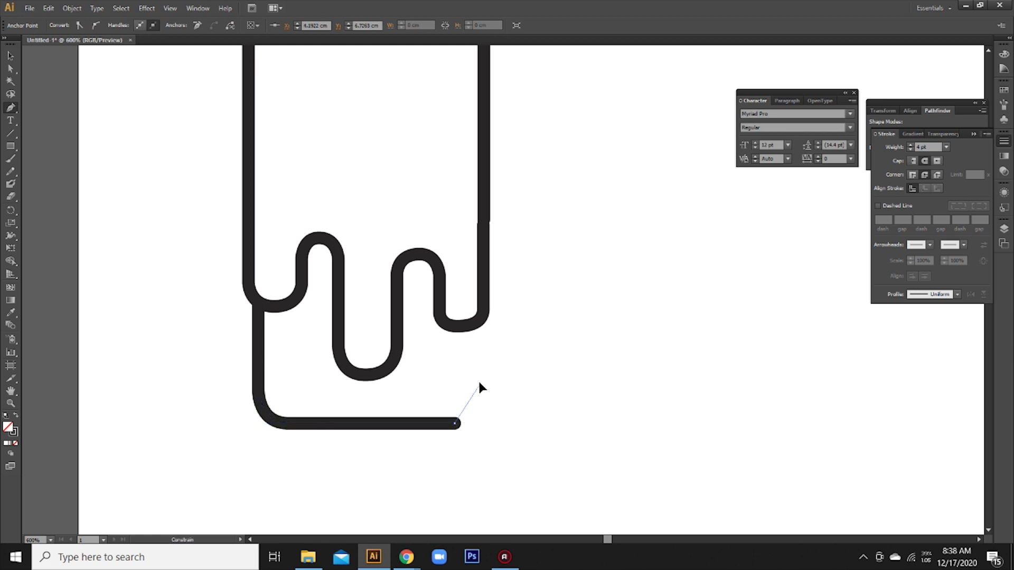
{"action": "left_click", "coordinate": [477, 325]}
{"action": "left_click_drag", "start_coordinate": [412, 400], "coordinate": [425, 301]}
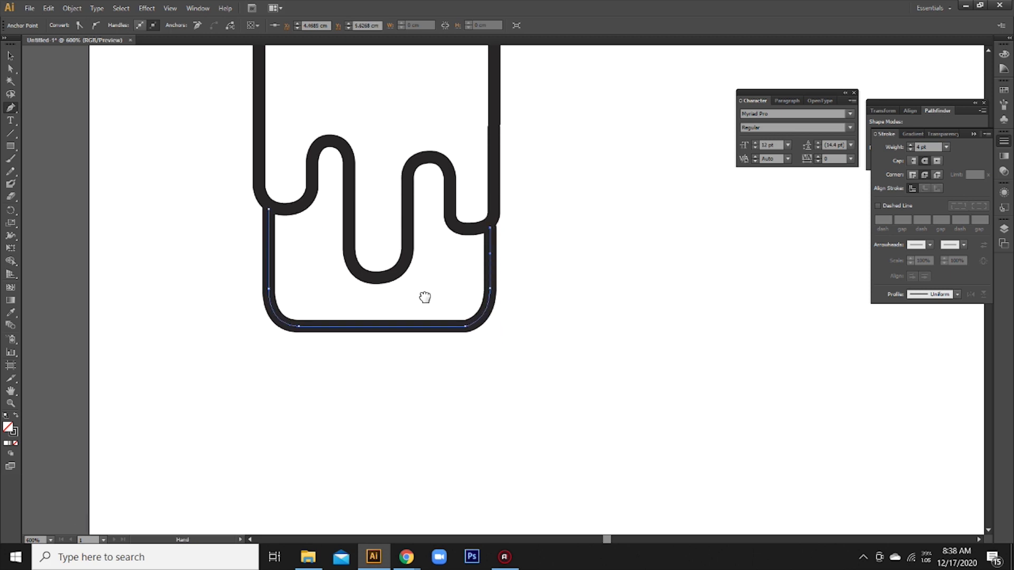
{"action": "left_click", "coordinate": [377, 357], "text": "ctrl"}
{"action": "left_click", "coordinate": [355, 330]}
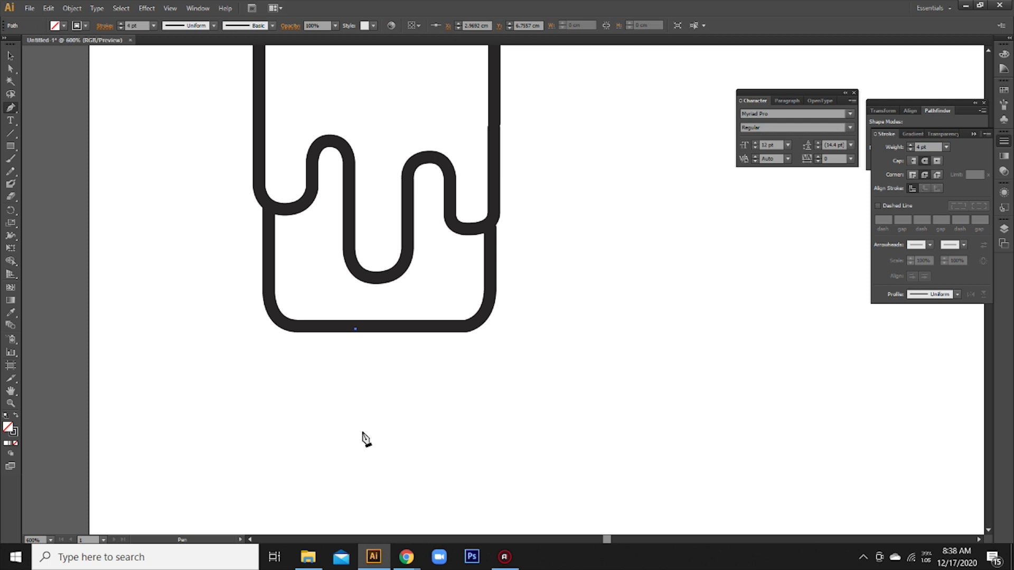
Draw the popsicle stick as a U-shaped path with a rounded bottom below the base
{"action": "left_click", "coordinate": [355, 449]}
{"action": "left_click_drag", "start_coordinate": [389, 475], "coordinate": [429, 476]}
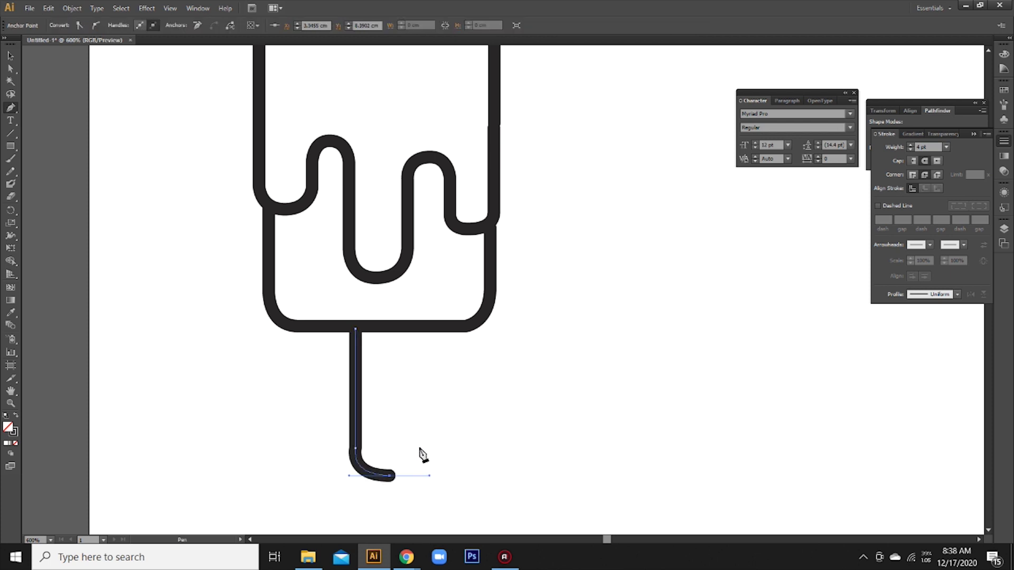
{"action": "left_click", "coordinate": [418, 447]}
{"action": "key", "text": "ctrl+z"}
{"action": "left_click", "coordinate": [427, 446]}
{"action": "left_click", "coordinate": [426, 330]}
{"action": "left_click", "coordinate": [10, 55]}
Shift the stick slightly left to centre it under the base
{"action": "left_click_drag", "start_coordinate": [253, 384], "coordinate": [566, 479]}
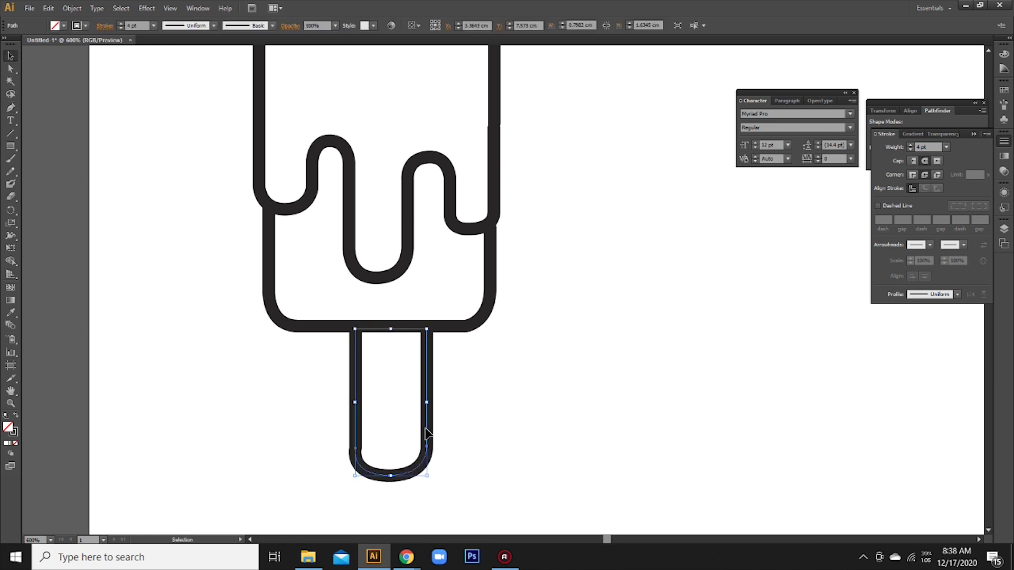
{"action": "left_click_drag", "start_coordinate": [259, 407], "coordinate": [520, 484]}
{"action": "left_click_drag", "start_coordinate": [427, 437], "coordinate": [417, 437]}
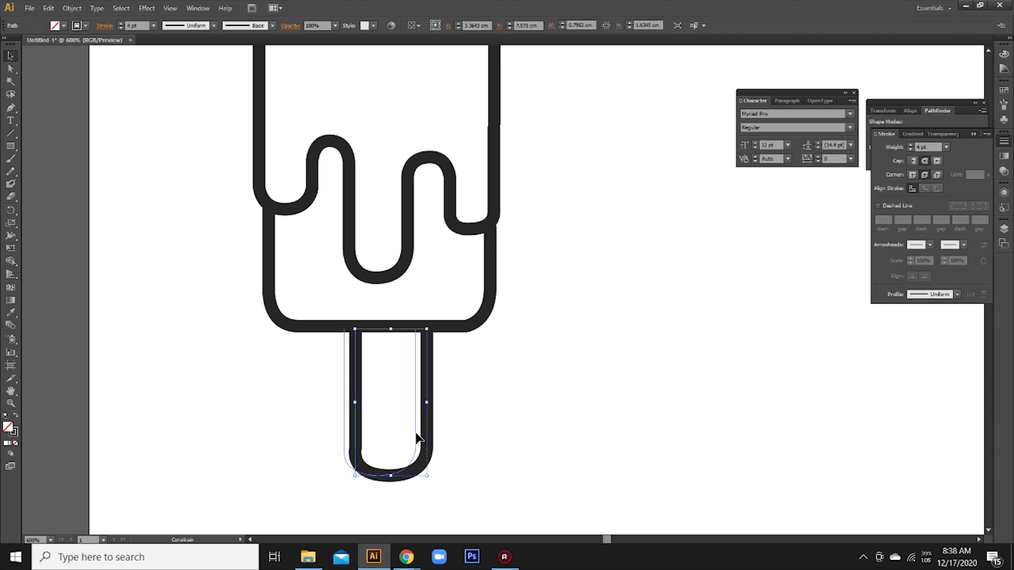
{"action": "left_click", "coordinate": [536, 431]}
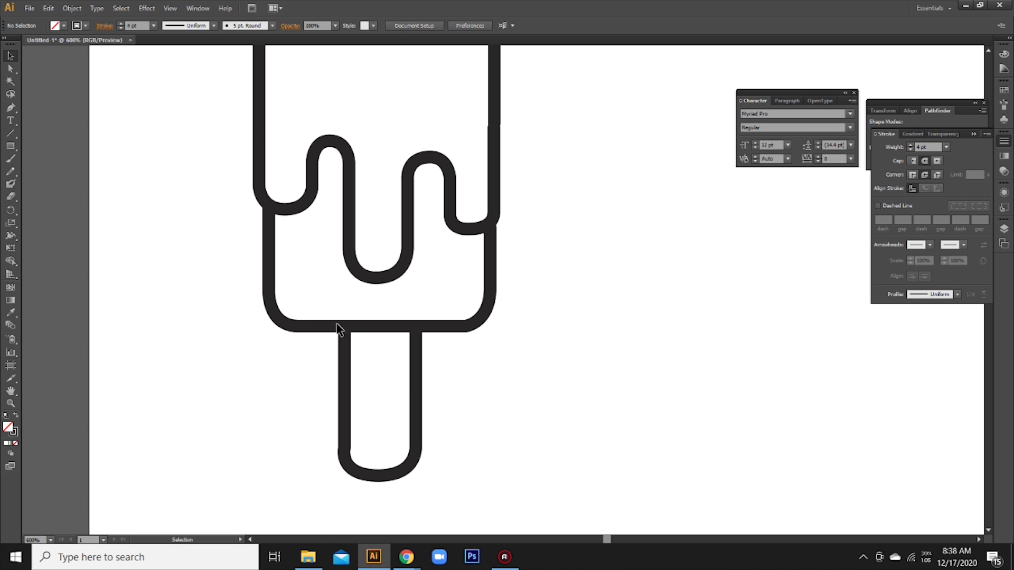
Reshape the stick's rounded bottom curve by adjusting its bottom anchor handle
{"action": "left_click", "coordinate": [10, 69]}
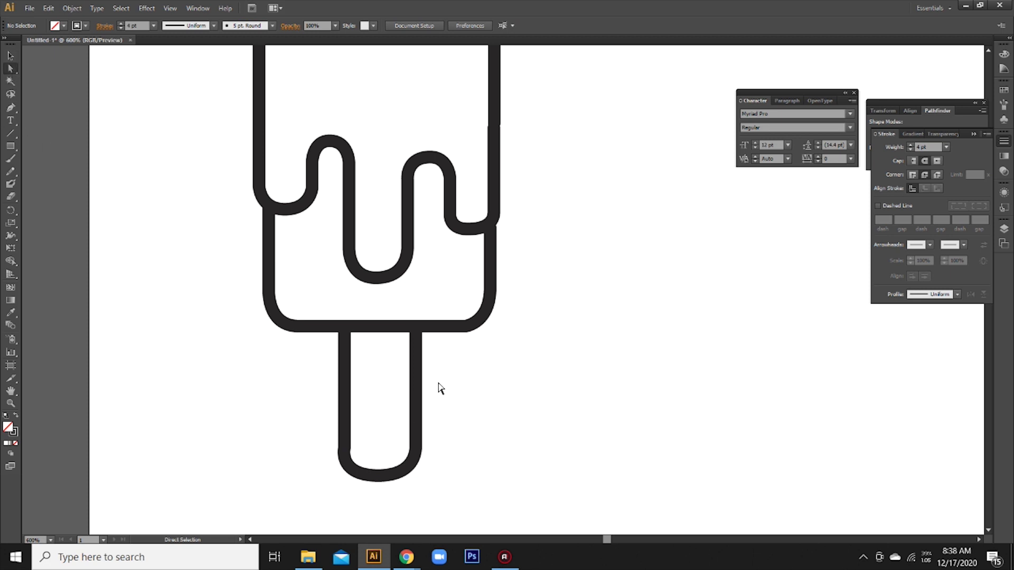
{"action": "left_click", "coordinate": [344, 408]}
{"action": "left_click", "coordinate": [343, 449]}
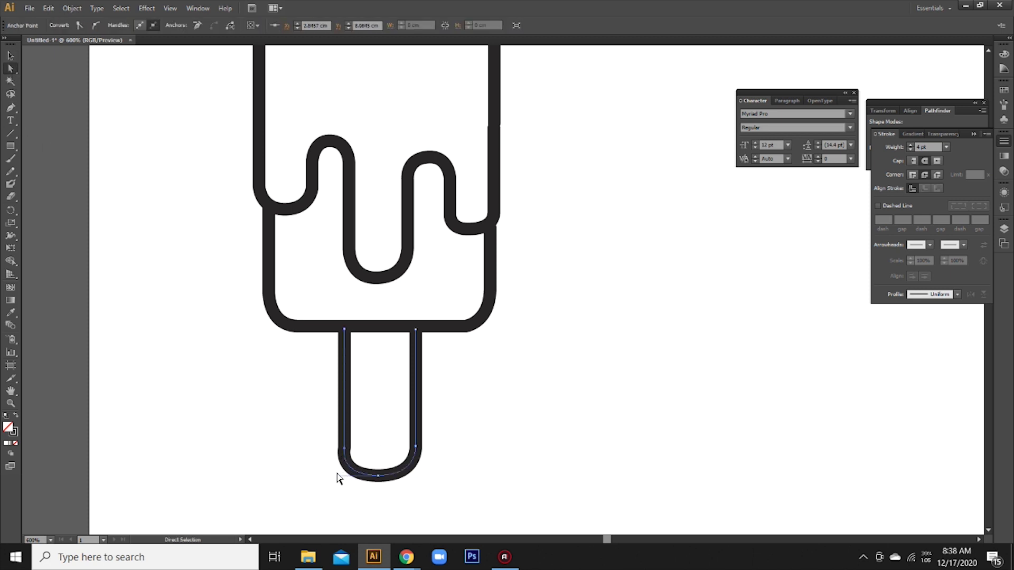
{"action": "left_click_drag", "start_coordinate": [337, 476], "coordinate": [342, 476]}
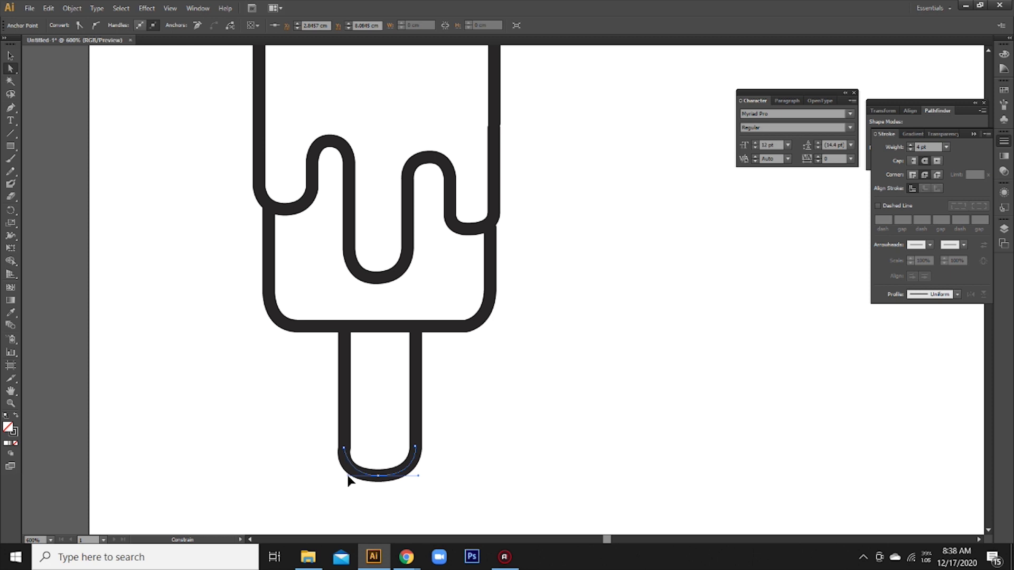
{"action": "left_click", "coordinate": [345, 479]}
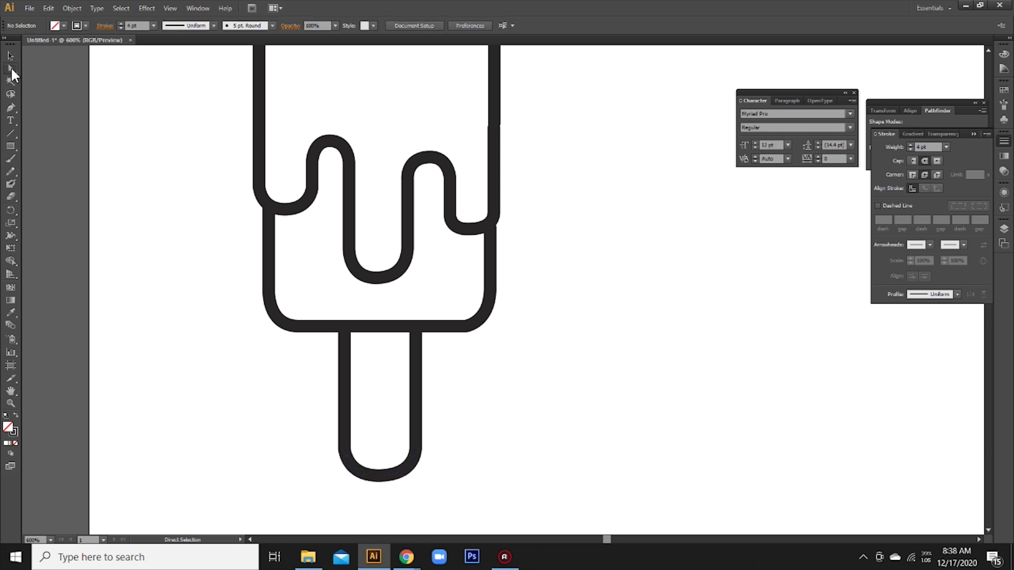
Scale the stick down narrower and shorter, then zoom out to the whole popsicle
{"action": "left_click_drag", "start_coordinate": [285, 489], "coordinate": [578, 362]}
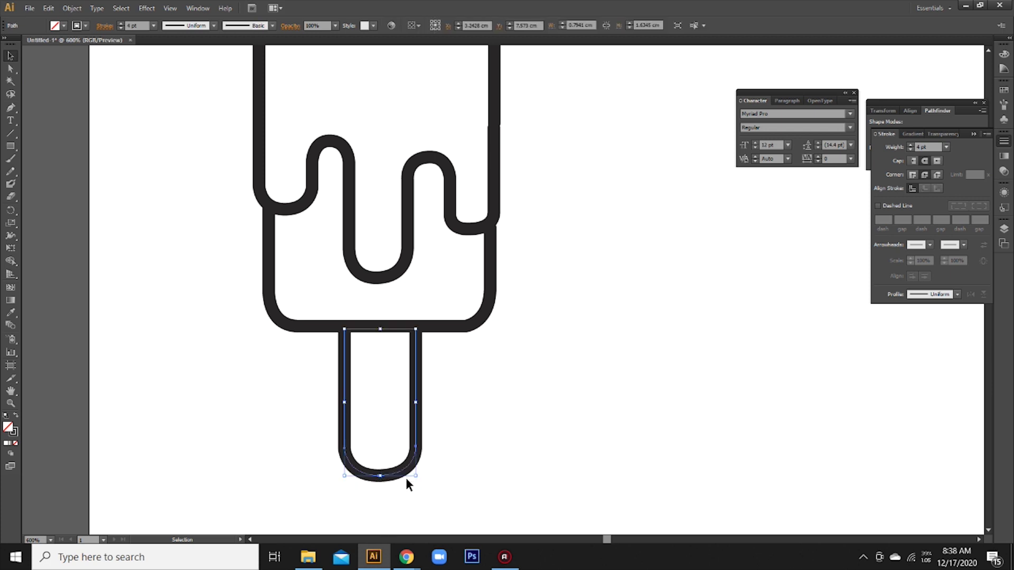
{"action": "left_click_drag", "start_coordinate": [417, 477], "coordinate": [406, 456]}
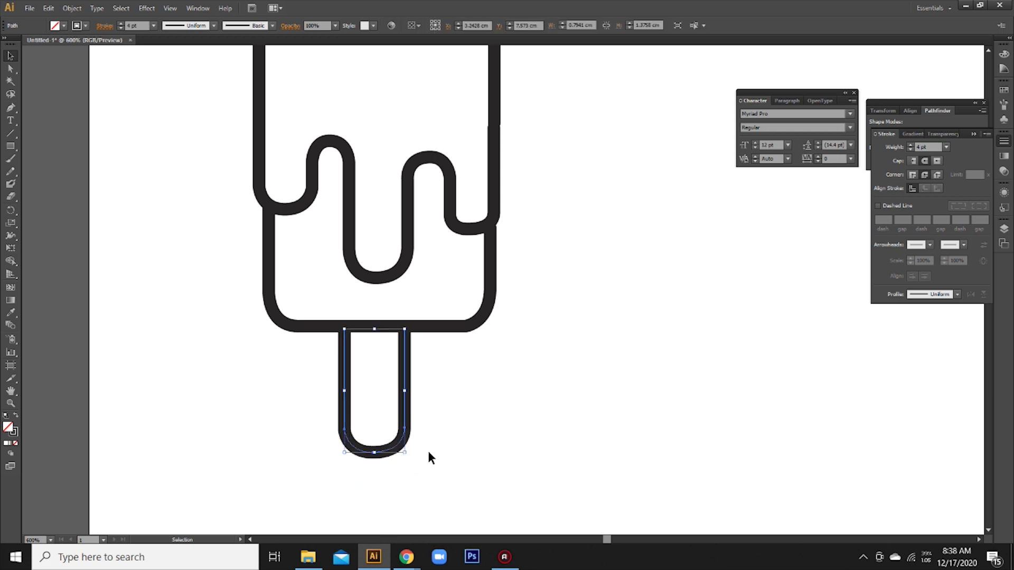
{"action": "left_click", "coordinate": [520, 442]}
{"action": "key", "text": "ctrl+minus"}
{"action": "key", "text": "ctrl+minus"}
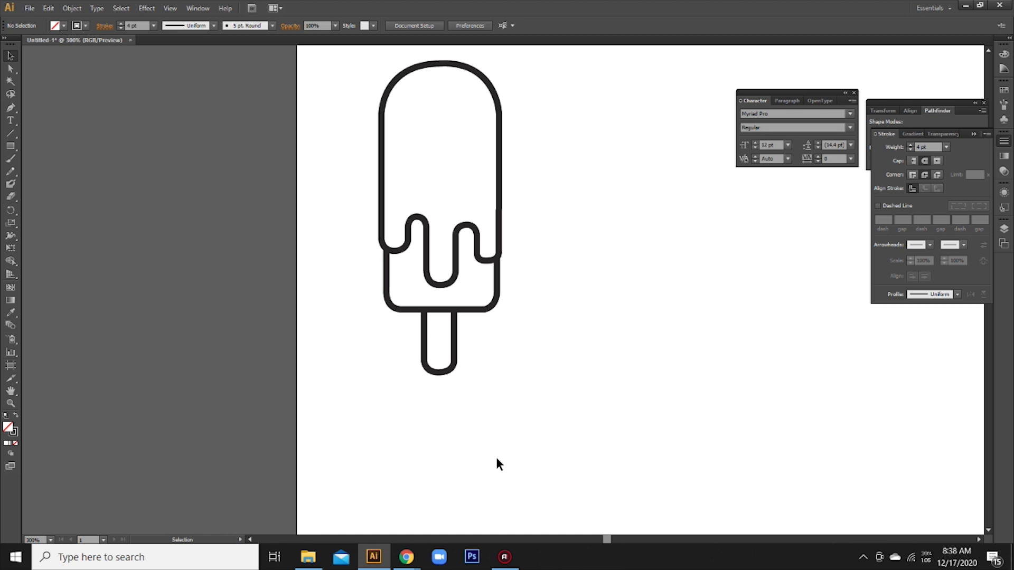
Join the drip outline's open ends into a single path
{"action": "left_click_drag", "start_coordinate": [464, 375], "coordinate": [449, 351]}
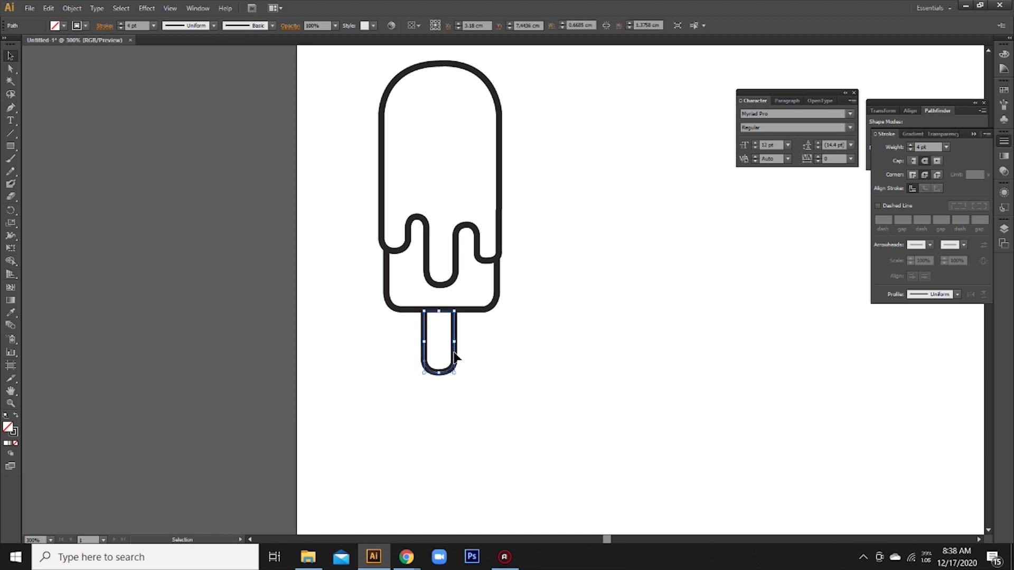
{"action": "left_click", "coordinate": [514, 352]}
{"action": "left_click_drag", "start_coordinate": [537, 260], "coordinate": [528, 331]}
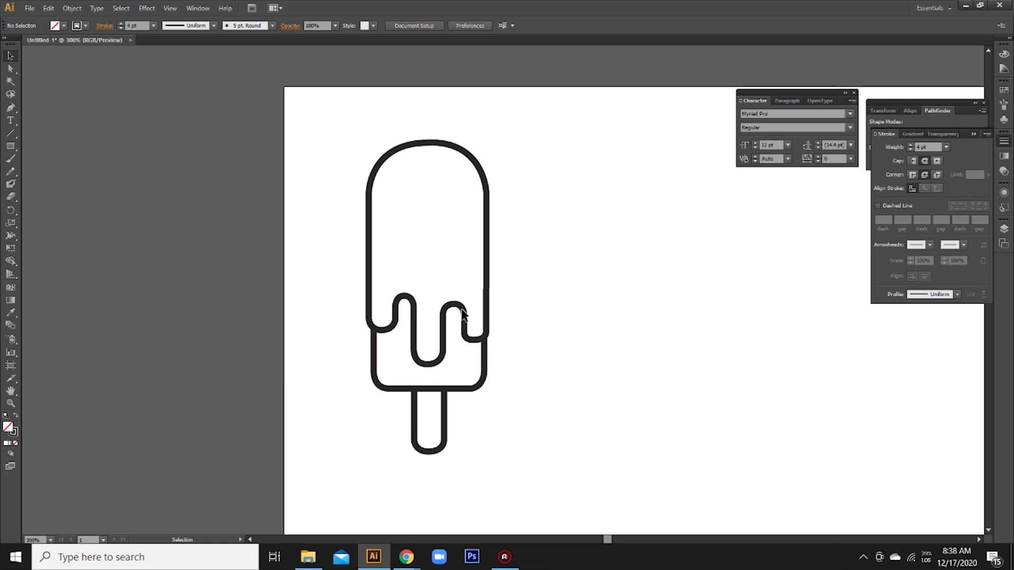
{"action": "left_click_drag", "start_coordinate": [464, 367], "coordinate": [453, 330]}
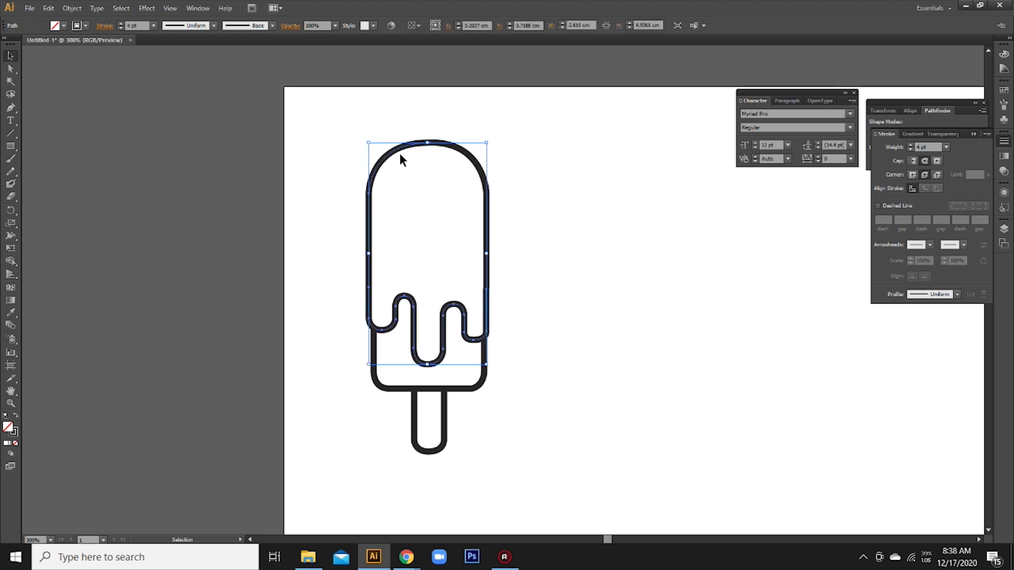
{"action": "left_click_drag", "start_coordinate": [371, 125], "coordinate": [517, 222]}
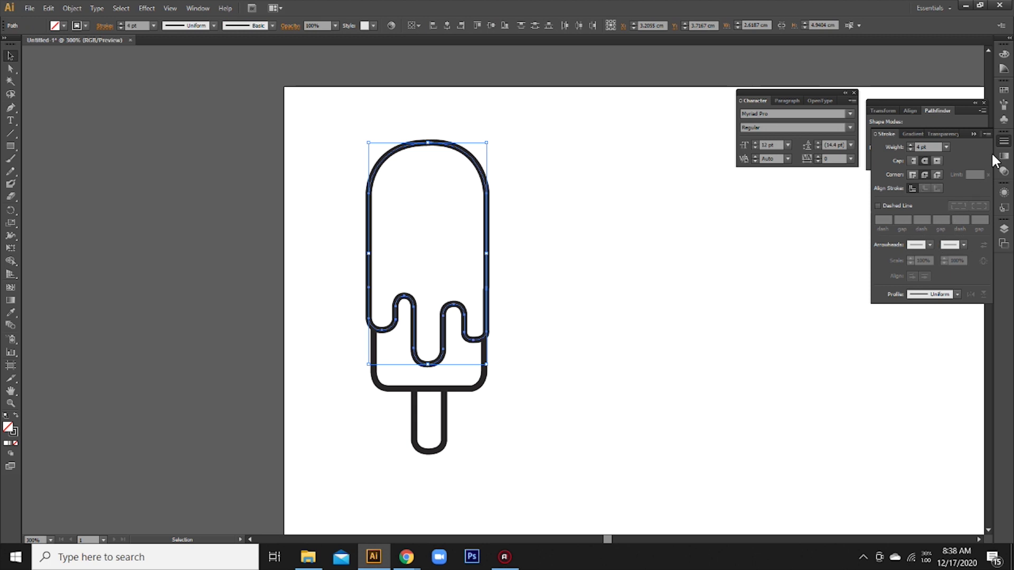
{"action": "left_click", "coordinate": [845, 192]}
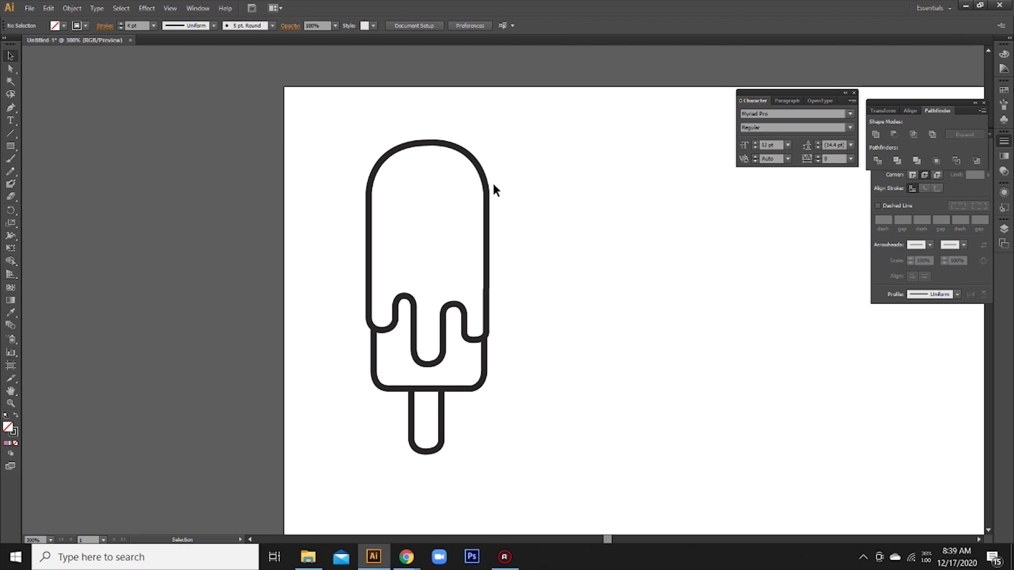
{"action": "left_click_drag", "start_coordinate": [343, 136], "coordinate": [534, 265]}
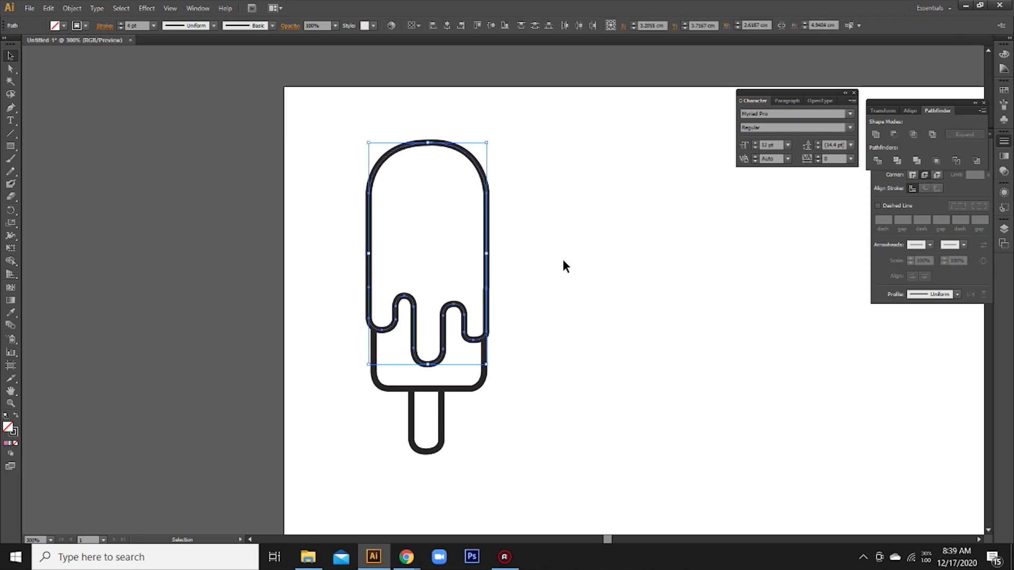
{"action": "right_click", "coordinate": [485, 267]}
{"action": "left_click", "coordinate": [511, 329]}
{"action": "left_click", "coordinate": [577, 295]}
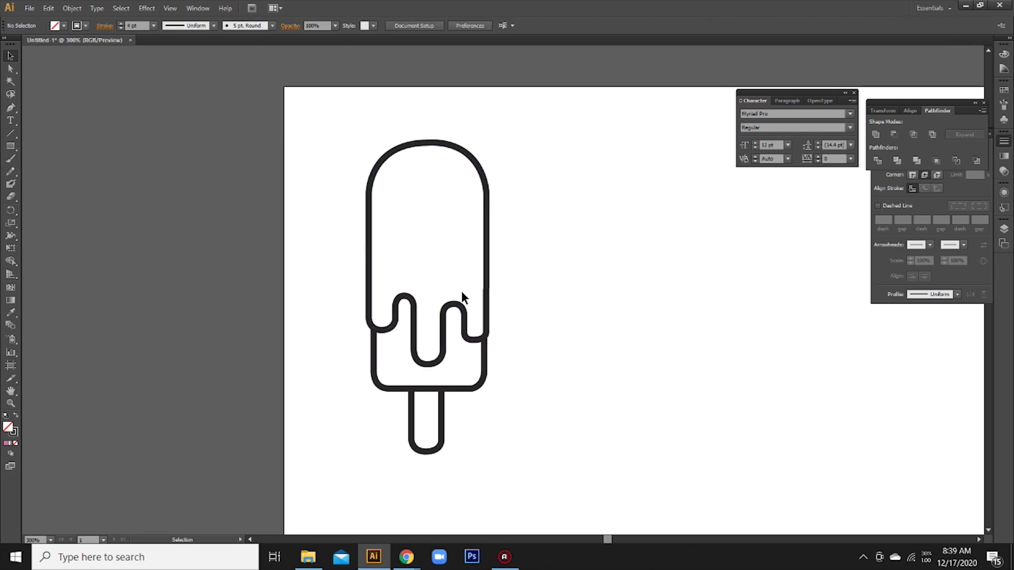
Raise the base's bottom anchors and the stick to shorten the base
{"action": "left_click", "coordinate": [446, 388]}
{"action": "left_click", "coordinate": [9, 69]}
{"action": "left_click_drag", "start_coordinate": [335, 369], "coordinate": [559, 480]}
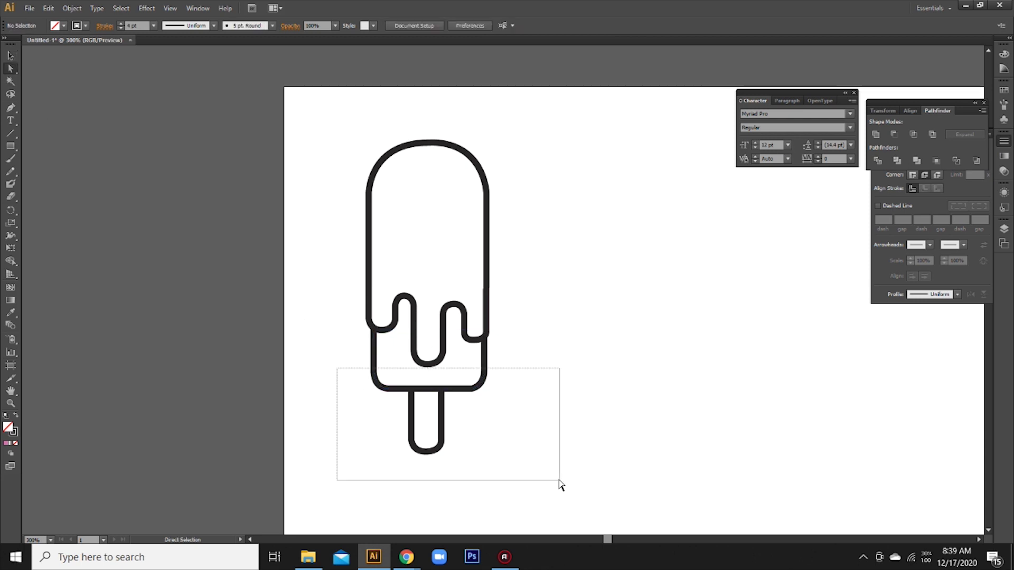
{"action": "left_click_drag", "start_coordinate": [485, 372], "coordinate": [487, 363]}
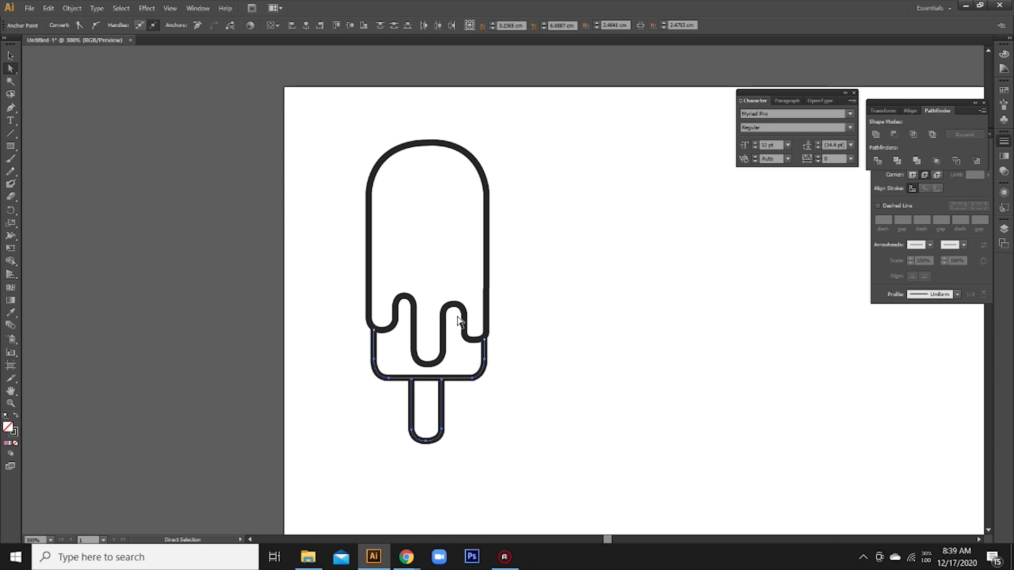
{"action": "left_click", "coordinate": [11, 56]}
{"action": "left_click", "coordinate": [311, 198]}
{"action": "left_click", "coordinate": [368, 235]}
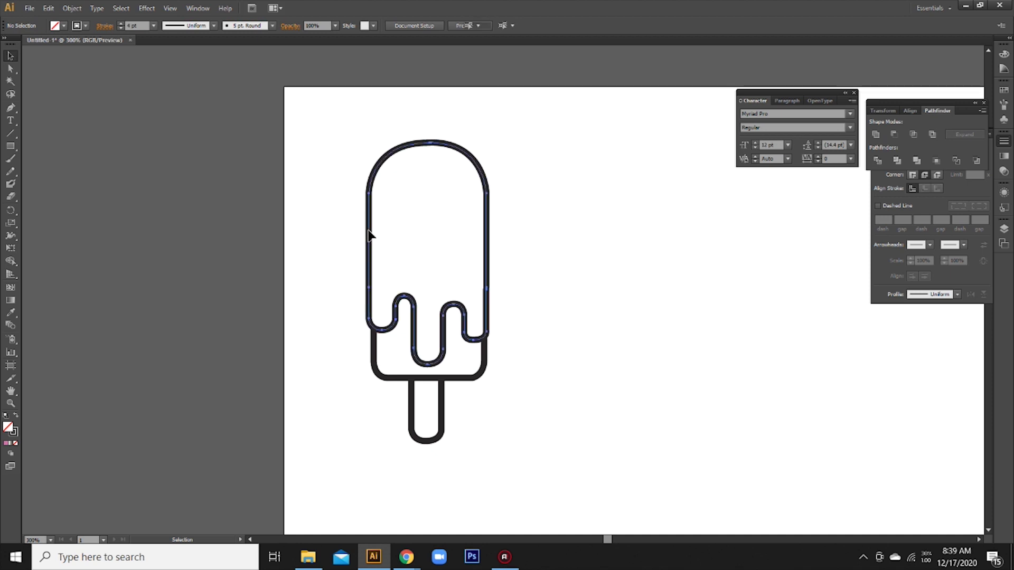
Give the dome-and-drip shape a dark chocolate brown fill of 442612
{"action": "double_click", "coordinate": [8, 426]}
{"action": "left_click", "coordinate": [716, 303]}
{"action": "left_click_drag", "start_coordinate": [715, 303], "coordinate": [715, 314]}
{"action": "mouse_move", "coordinate": [611, 217]}
{"action": "left_mouse_down"}
{"action": "mouse_move", "coordinate": [630, 243]}
{"action": "mouse_move", "coordinate": [668, 258]}
{"action": "left_mouse_up"}
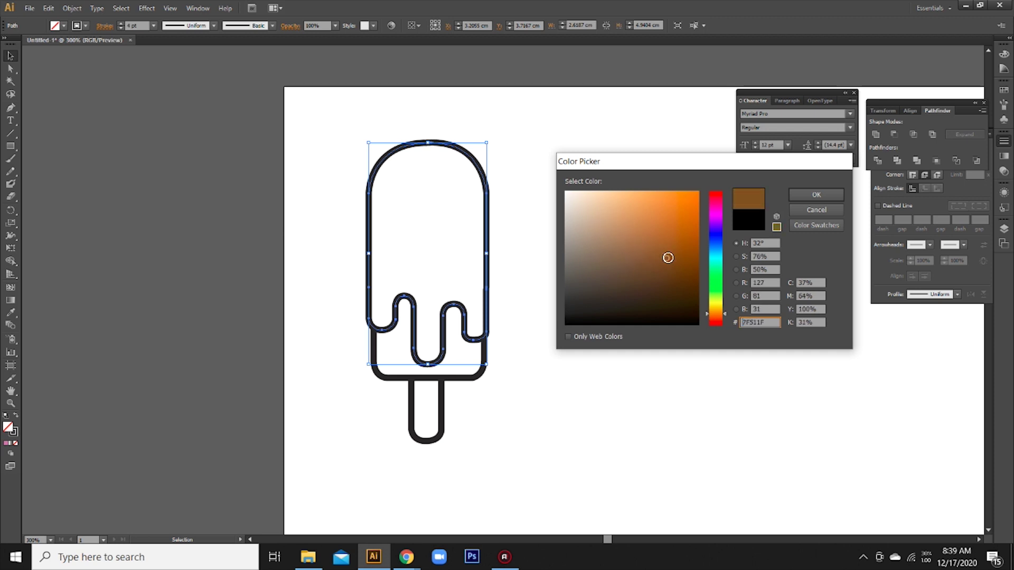
{"action": "left_click_drag", "start_coordinate": [723, 312], "coordinate": [723, 315]}
{"action": "mouse_move", "coordinate": [628, 235]}
{"action": "left_mouse_down"}
{"action": "mouse_move", "coordinate": [635, 266]}
{"action": "mouse_move", "coordinate": [664, 289]}
{"action": "left_mouse_up"}
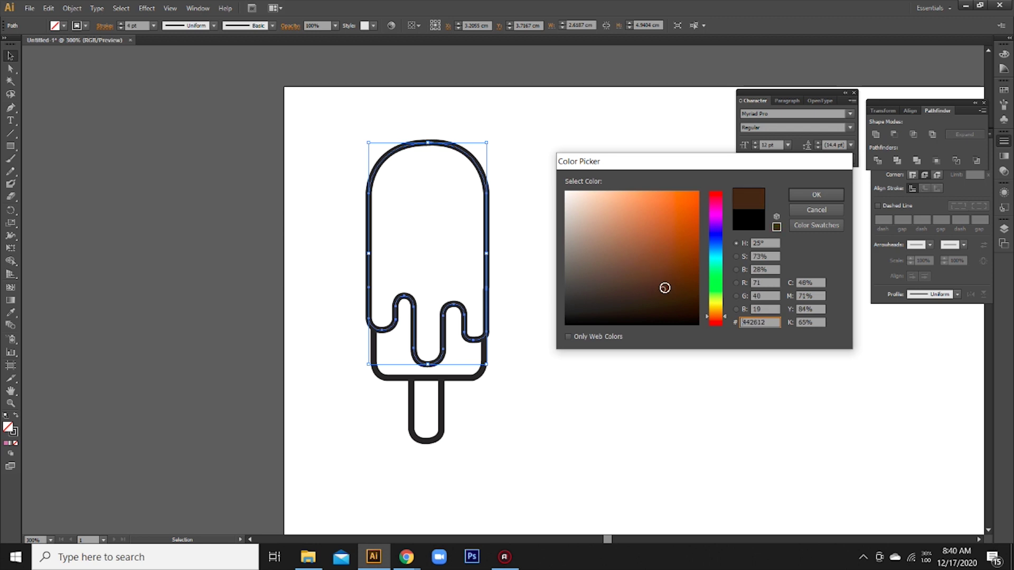
{"action": "left_click", "coordinate": [815, 194]}
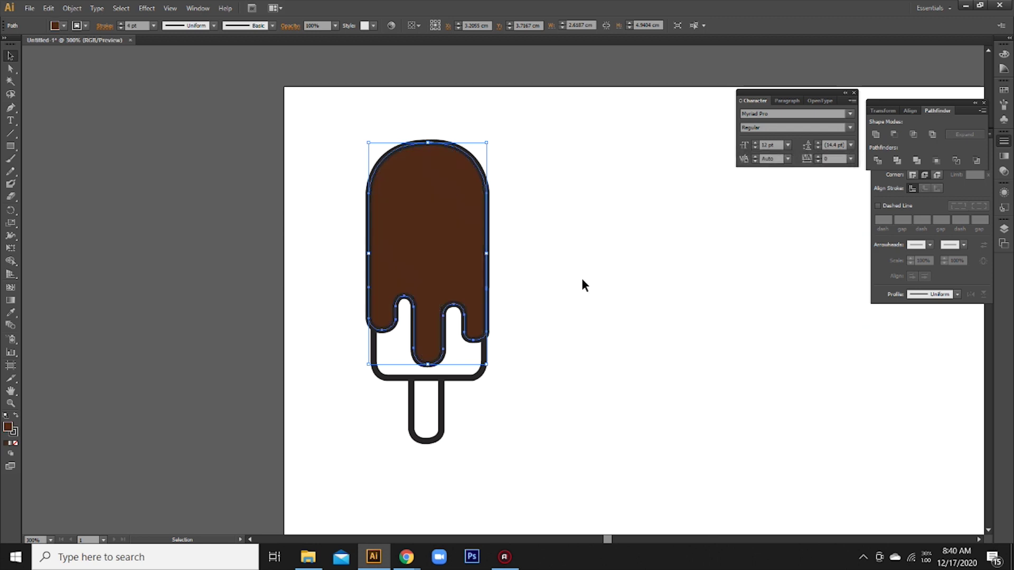
{"action": "left_click", "coordinate": [563, 311]}
{"action": "key", "text": "ctrl+equal"}
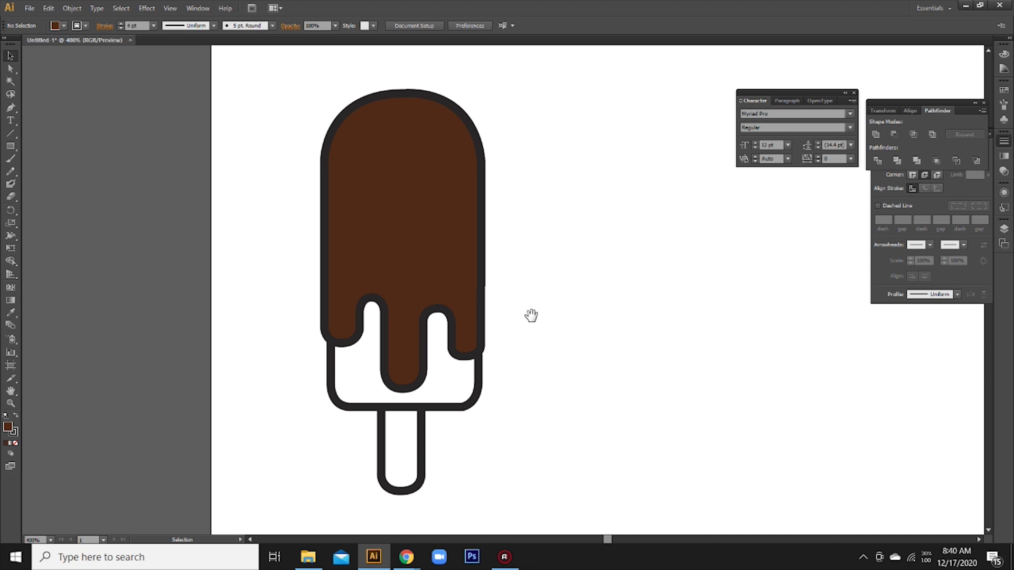
Add anchors to the white base and raise its top edge up under the drips
{"action": "left_click_drag", "start_coordinate": [506, 331], "coordinate": [535, 302]}
{"action": "left_click", "coordinate": [504, 359]}
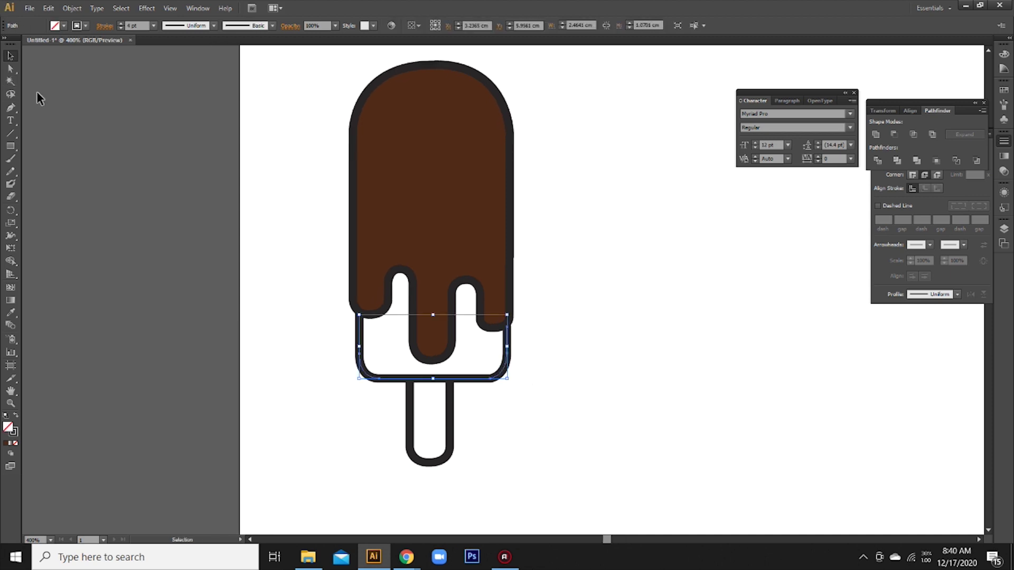
{"action": "left_click", "coordinate": [10, 108]}
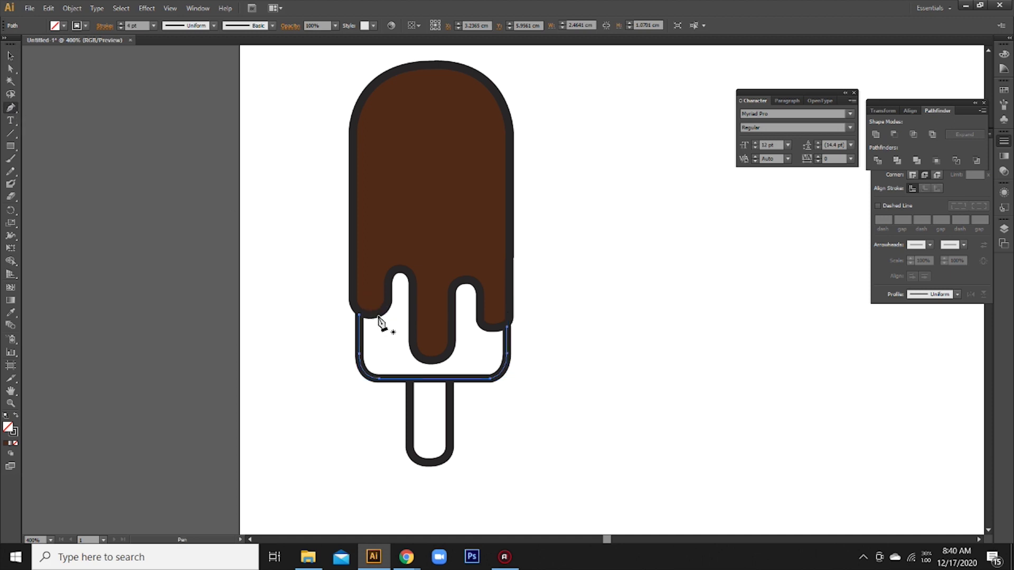
{"action": "left_click", "coordinate": [360, 319]}
{"action": "left_click_drag", "start_coordinate": [361, 322], "coordinate": [361, 254]}
{"action": "left_click", "coordinate": [506, 254]}
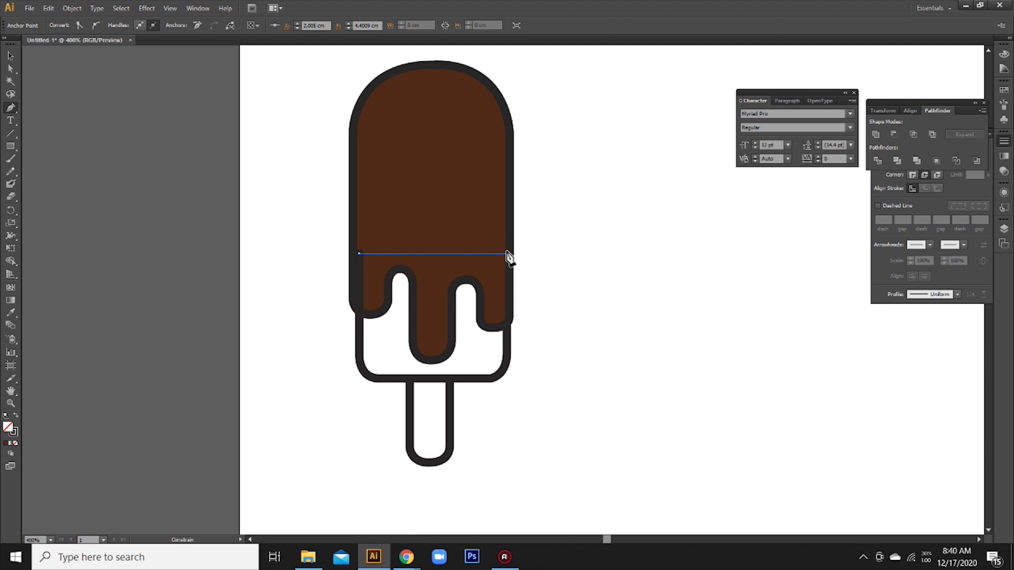
{"action": "left_click", "coordinate": [507, 329]}
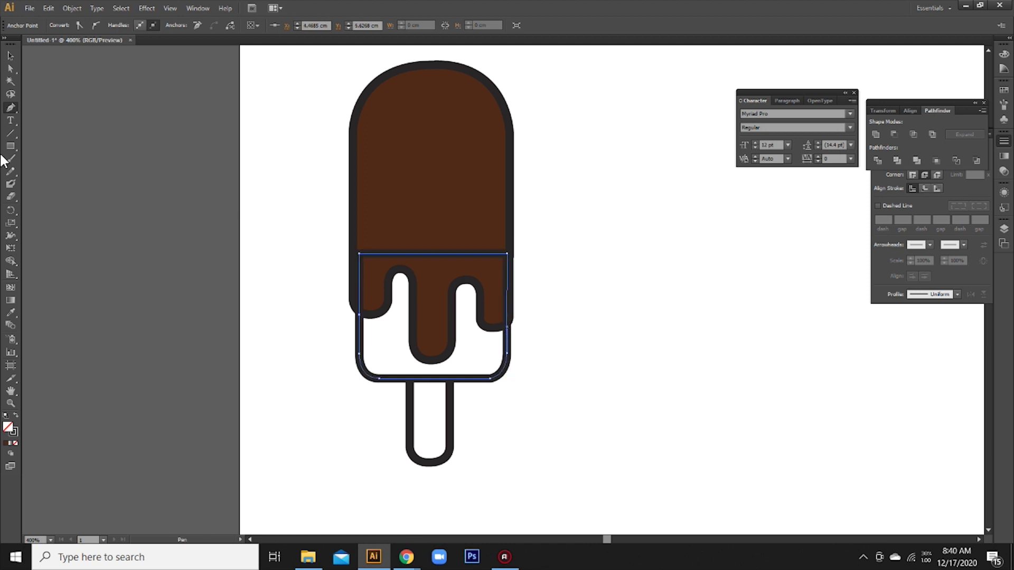
Send the white base behind the chocolate shape
{"action": "left_click", "coordinate": [11, 55]}
{"action": "right_click", "coordinate": [399, 348]}
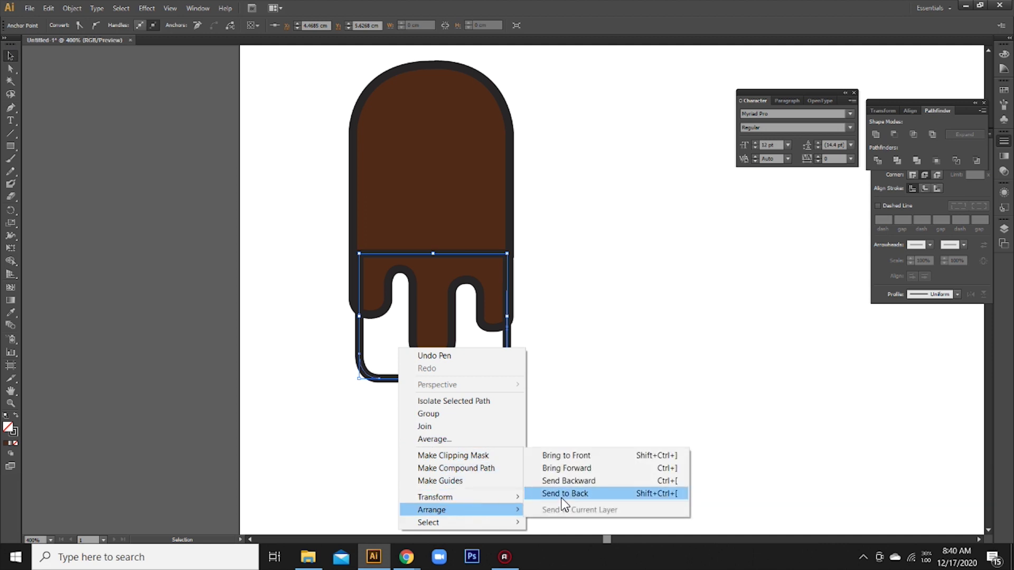
{"action": "left_click", "coordinate": [561, 494]}
{"action": "left_click", "coordinate": [553, 430]}
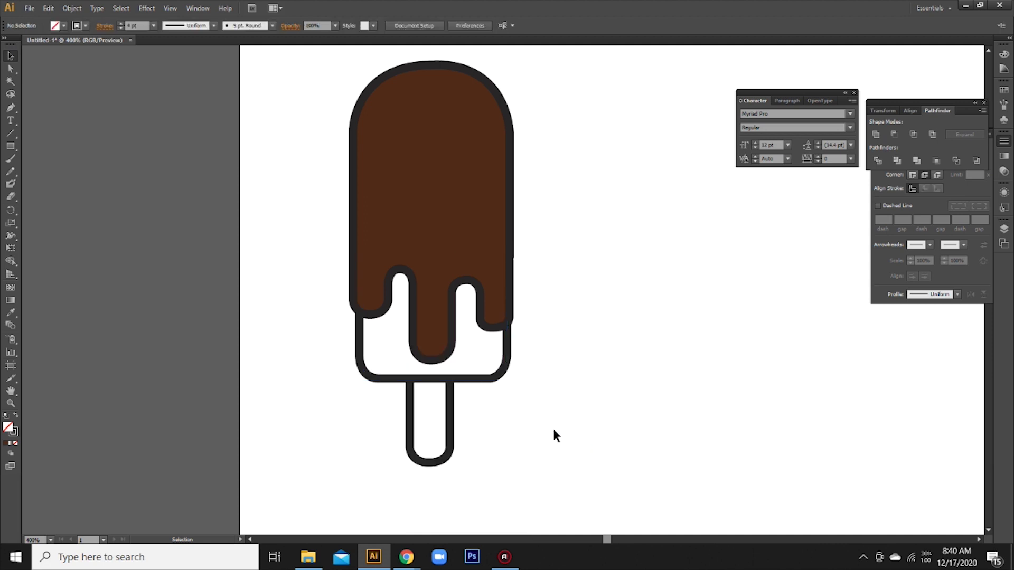
{"action": "left_click", "coordinate": [496, 377]}
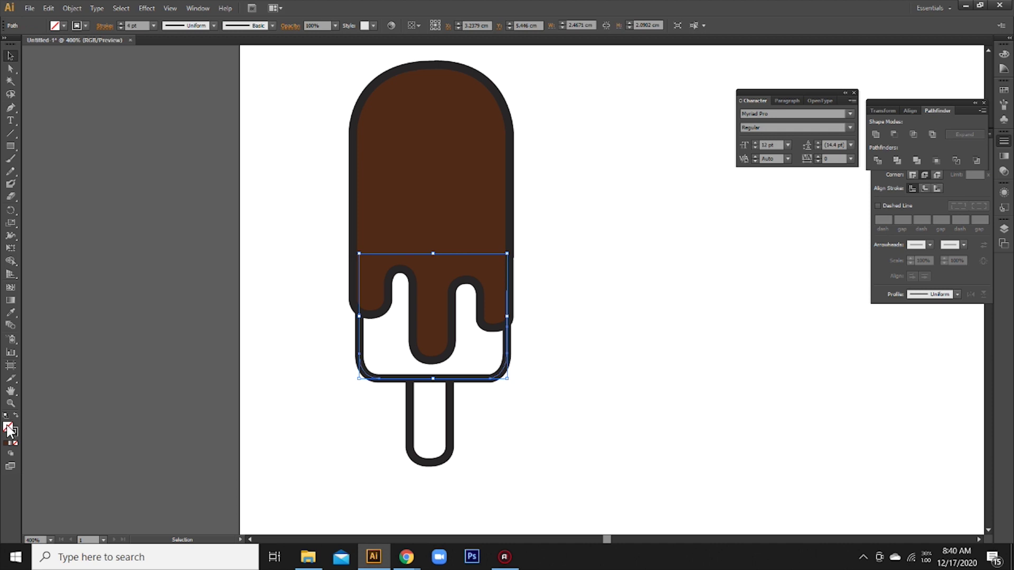
Fill the base under the drips with light pink FFCAC7
{"action": "double_click", "coordinate": [7, 429]}
{"action": "left_click_drag", "start_coordinate": [614, 234], "coordinate": [596, 179]}
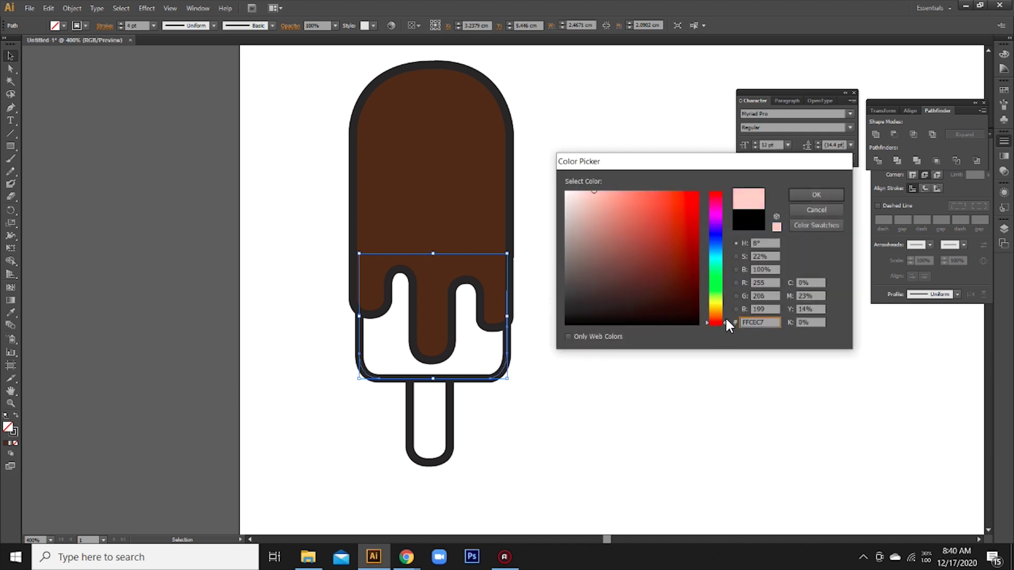
{"action": "left_click_drag", "start_coordinate": [724, 319], "coordinate": [726, 317]}
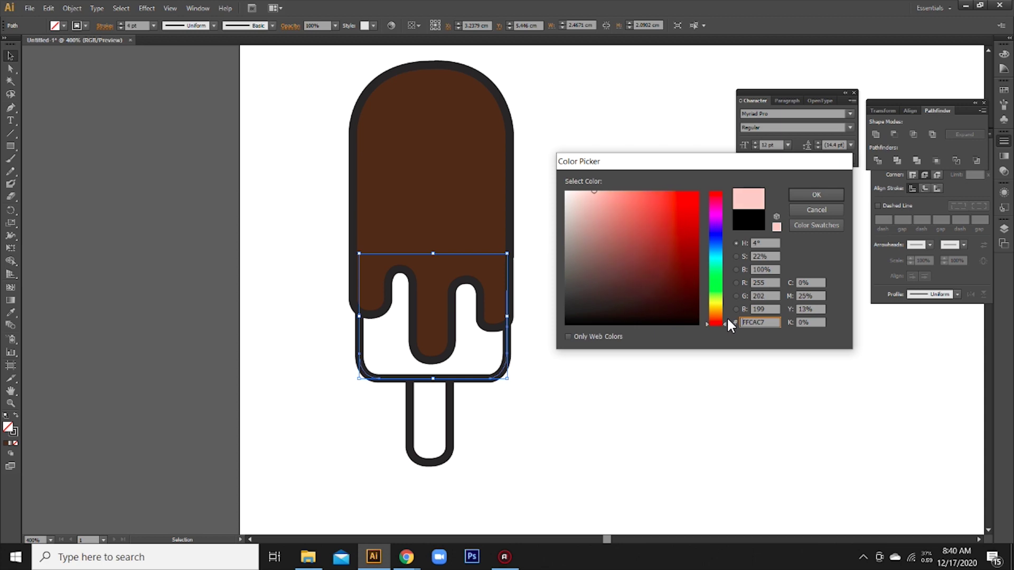
{"action": "left_click", "coordinate": [816, 195]}
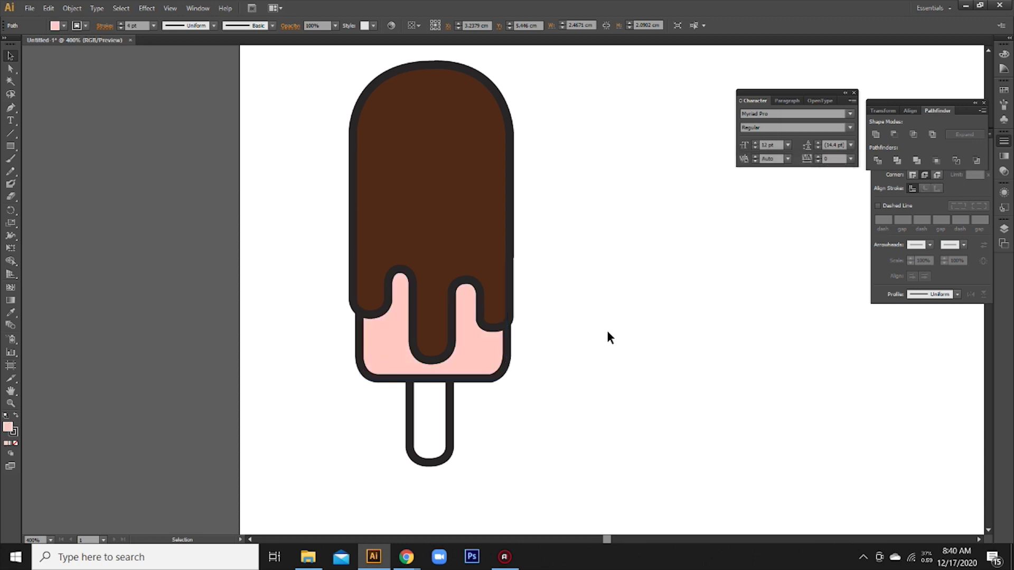
Select the popsicle stick and open its fill colour picker
{"action": "left_click", "coordinate": [606, 332]}
{"action": "left_click", "coordinate": [452, 429]}
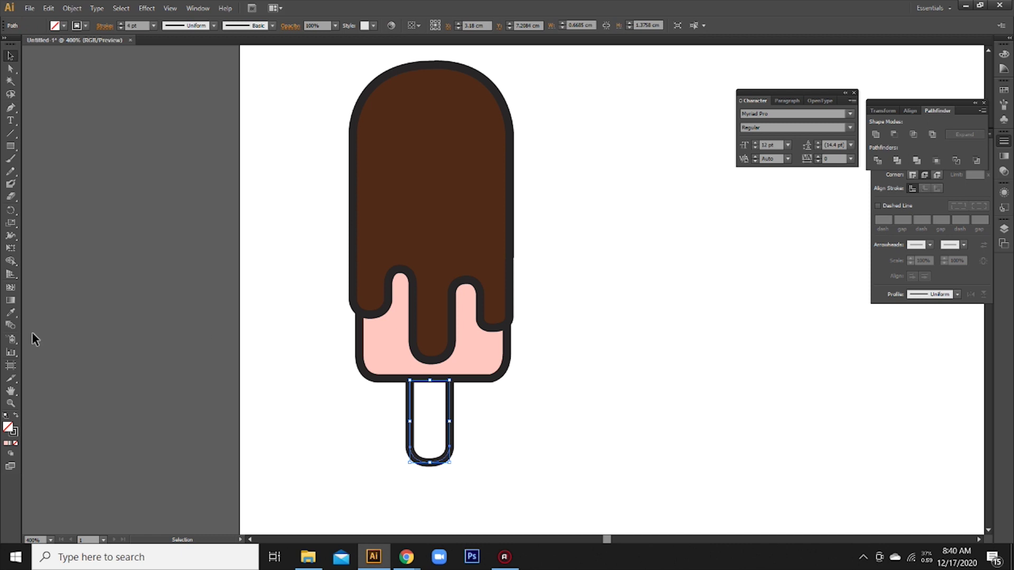
{"action": "double_click", "coordinate": [8, 427]}
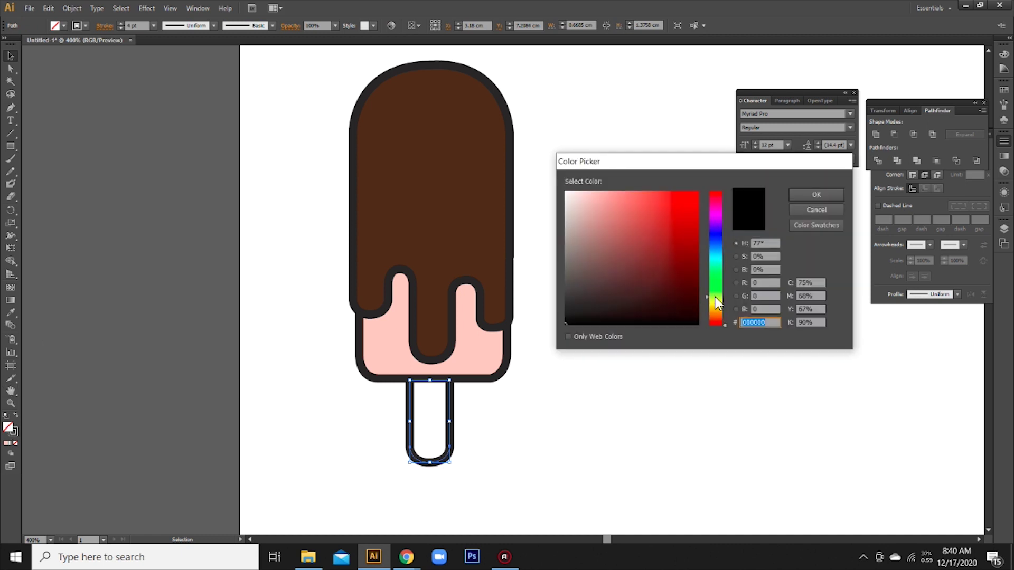
Fill the stick with a warm wooden brown around 935827
{"action": "left_click_drag", "start_coordinate": [716, 301], "coordinate": [716, 309]}
{"action": "left_click", "coordinate": [591, 222]}
{"action": "left_click_drag", "start_coordinate": [592, 223], "coordinate": [668, 269]}
{"action": "left_click_drag", "start_coordinate": [723, 311], "coordinate": [725, 312]}
{"action": "mouse_move", "coordinate": [627, 233]}
{"action": "left_mouse_down"}
{"action": "mouse_move", "coordinate": [657, 232]}
{"action": "mouse_move", "coordinate": [665, 247]}
{"action": "left_mouse_up"}
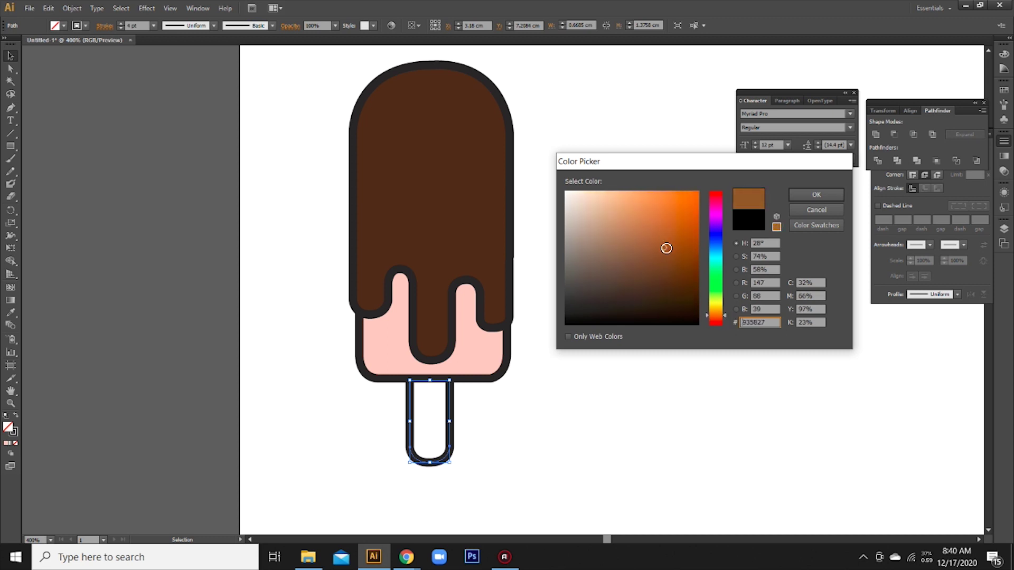
{"action": "left_click", "coordinate": [824, 194]}
{"action": "left_click", "coordinate": [642, 344]}
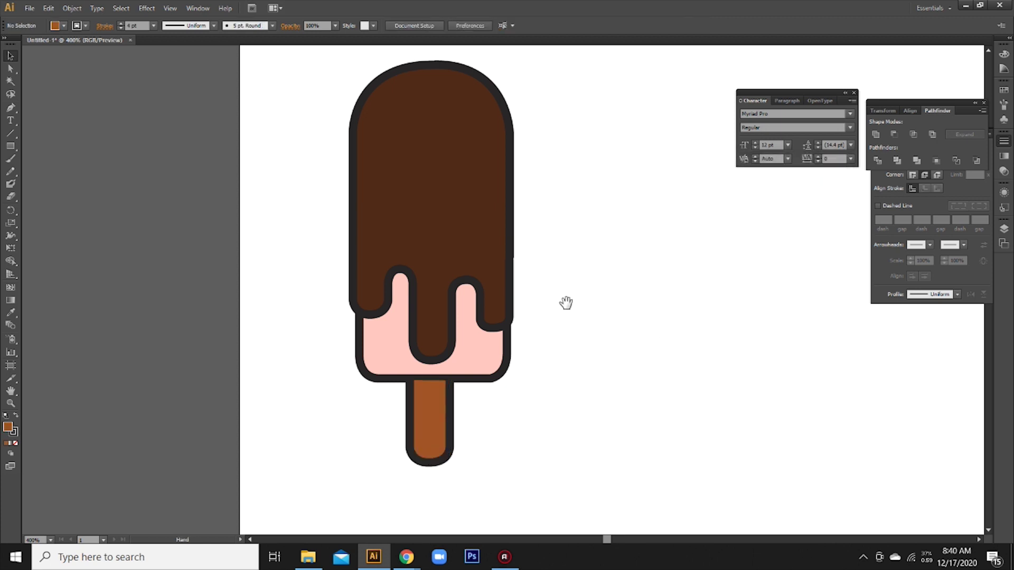
{"action": "left_click_drag", "start_coordinate": [574, 308], "coordinate": [582, 337]}
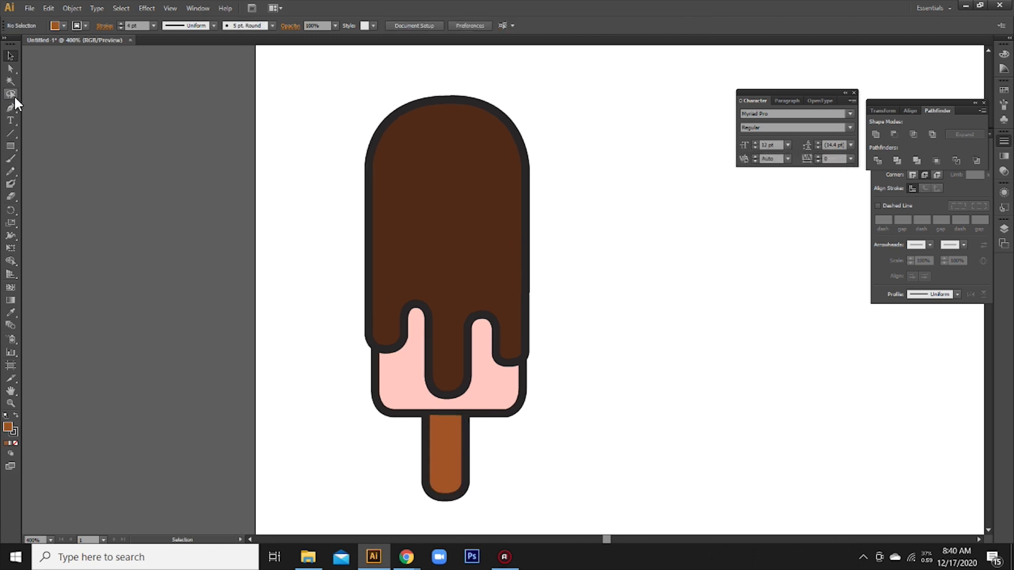
{"action": "left_click_drag", "start_coordinate": [15, 150], "coordinate": [39, 157]}
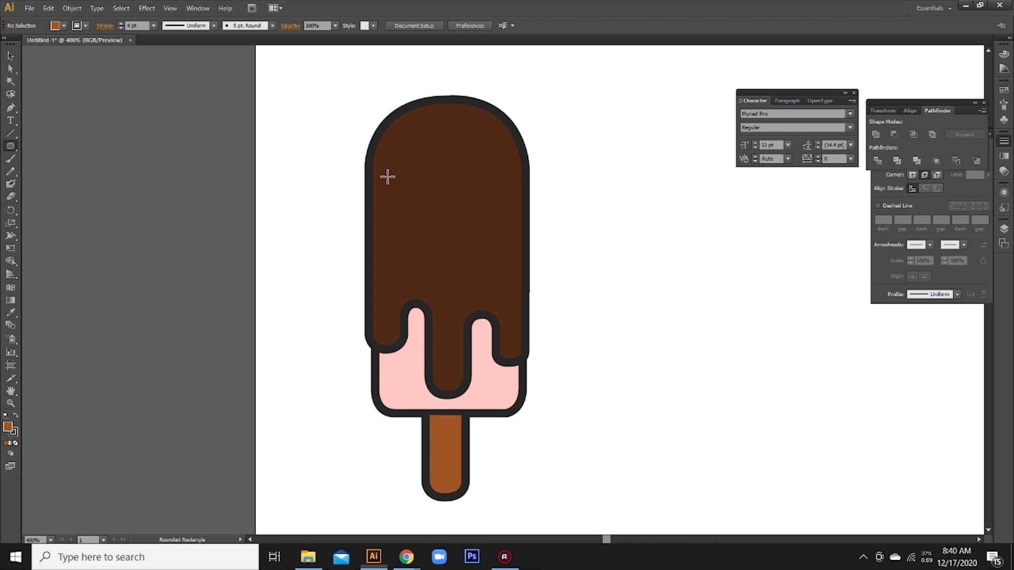
Draw a small thin rounded-rectangle sprinkle on the upper-left chocolate
{"action": "left_click_drag", "start_coordinate": [452, 169], "coordinate": [468, 172]}
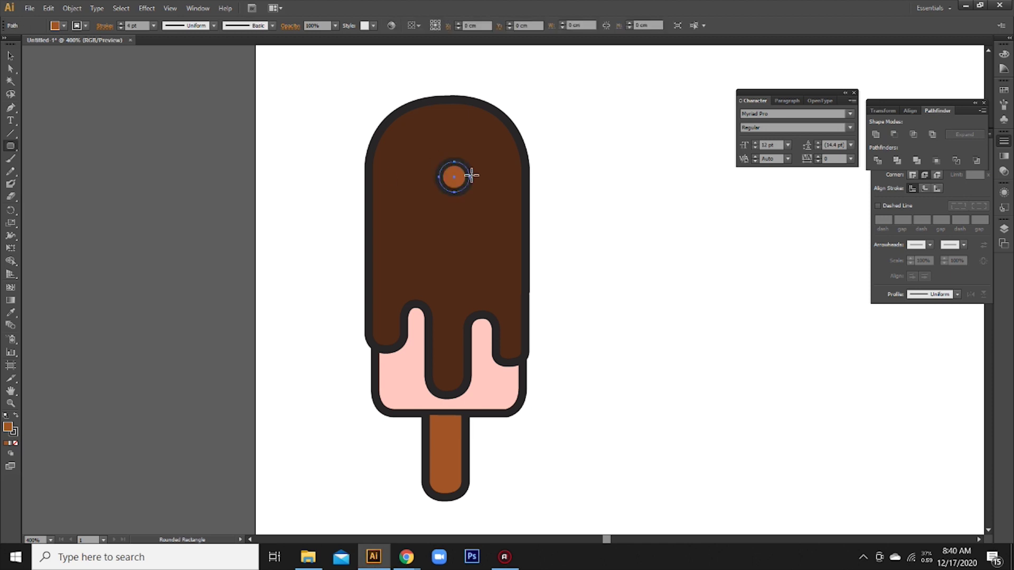
{"action": "key", "text": "ctrl+z"}
{"action": "left_click_drag", "start_coordinate": [411, 197], "coordinate": [445, 208]}
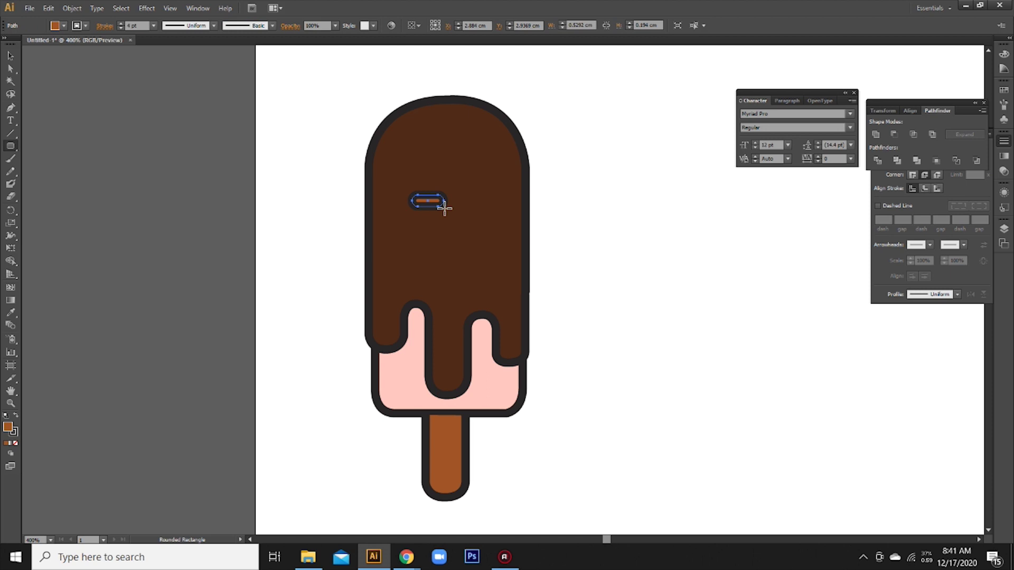
{"action": "left_click", "coordinate": [15, 54]}
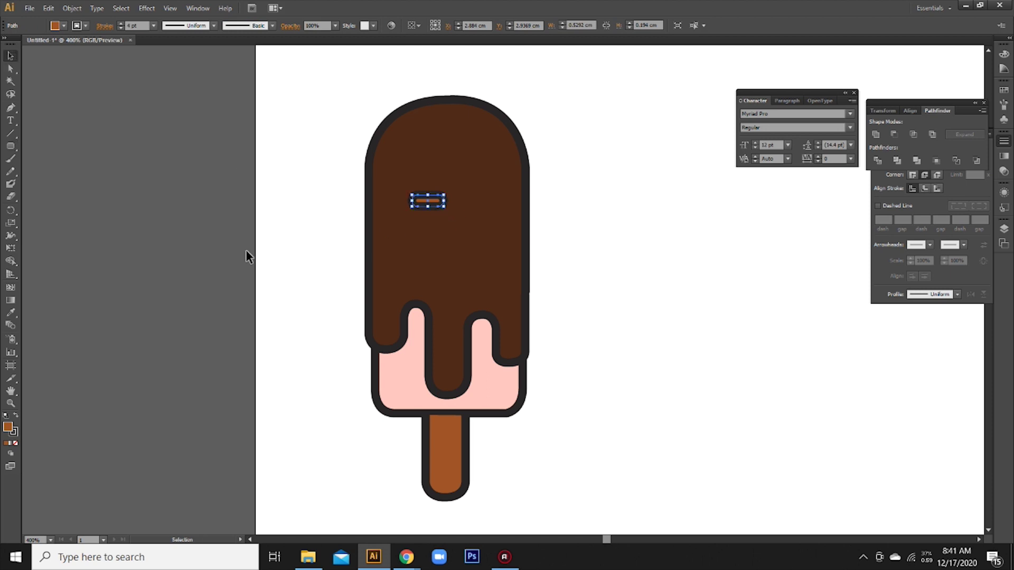
Fill the sprinkle with pink EA7DD6
{"action": "double_click", "coordinate": [8, 428]}
{"action": "left_click_drag", "start_coordinate": [724, 213], "coordinate": [720, 184]}
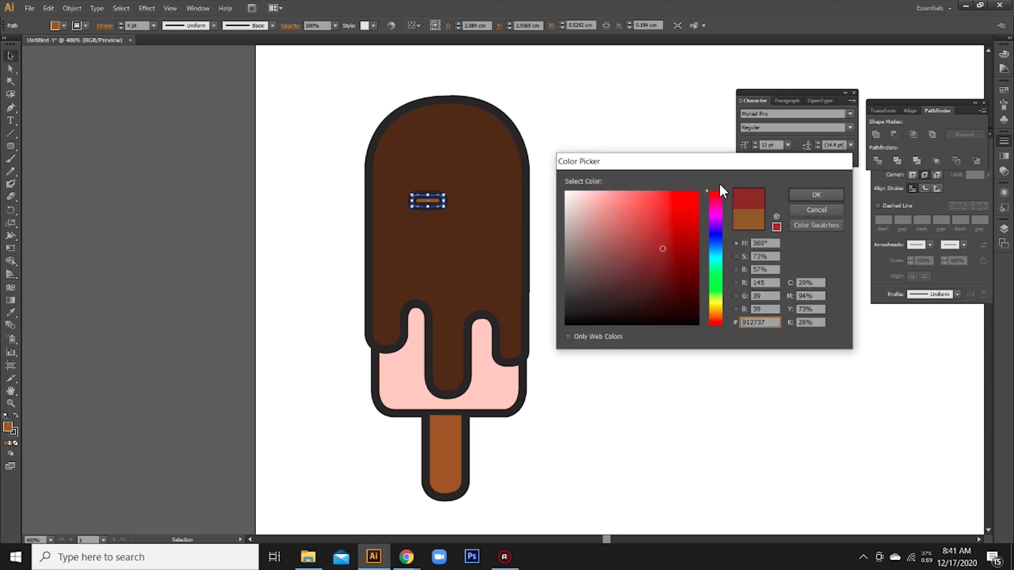
{"action": "left_click_drag", "start_coordinate": [662, 248], "coordinate": [641, 196]}
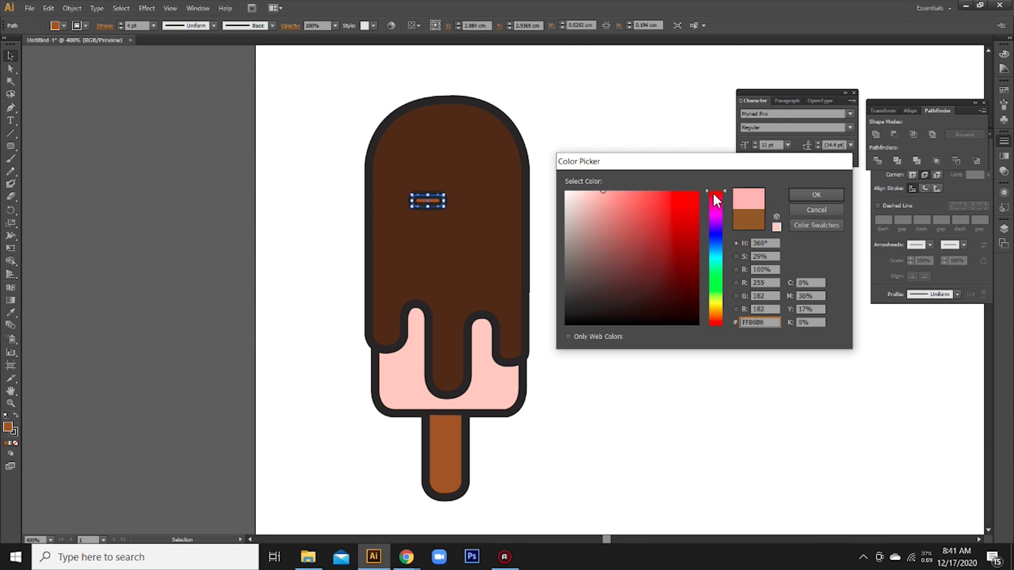
{"action": "left_click_drag", "start_coordinate": [714, 200], "coordinate": [715, 208]}
{"action": "left_click_drag", "start_coordinate": [611, 212], "coordinate": [627, 201]}
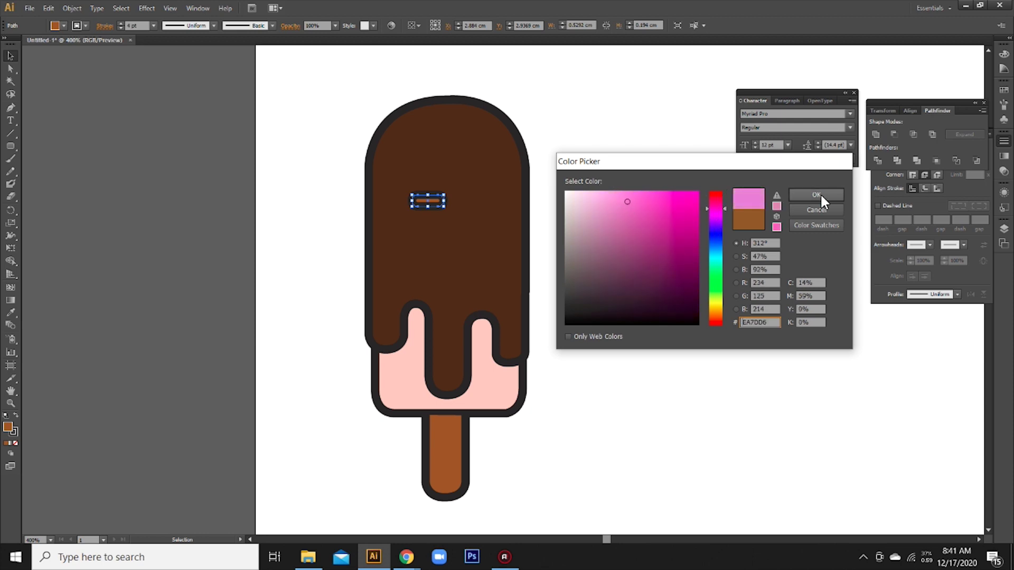
{"action": "left_click", "coordinate": [816, 196]}
Rotate the pink sprinkle to a diagonal tilt
{"action": "left_click", "coordinate": [102, 106]}
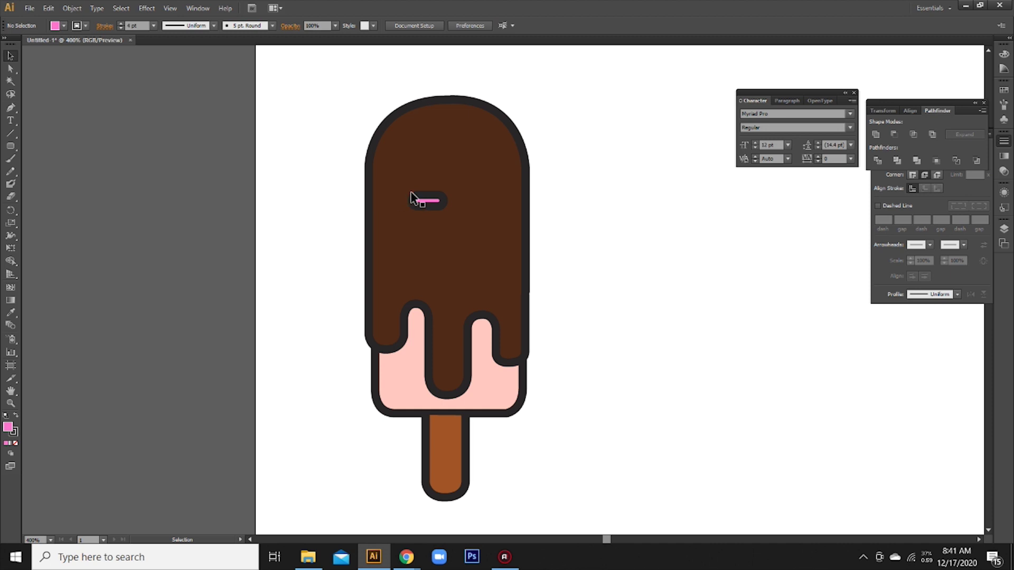
{"action": "left_click", "coordinate": [442, 204]}
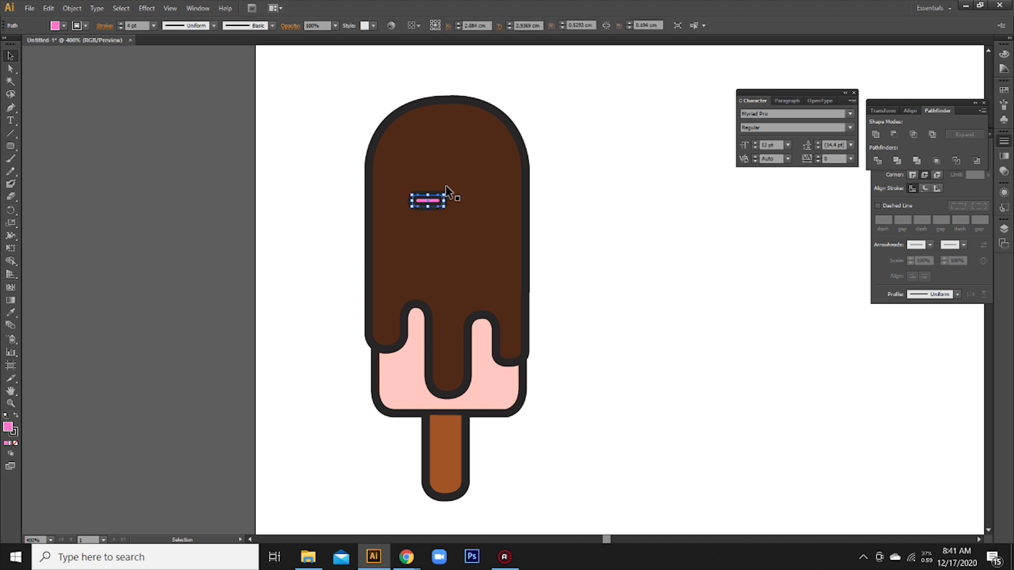
{"action": "left_click_drag", "start_coordinate": [448, 190], "coordinate": [448, 171]}
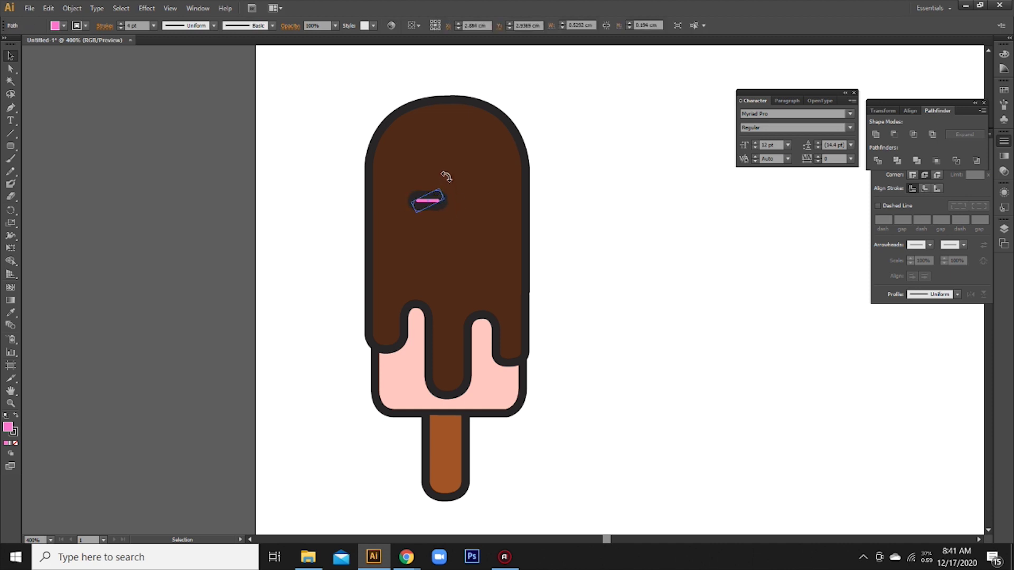
{"action": "left_click", "coordinate": [596, 214]}
{"action": "left_click", "coordinate": [432, 207]}
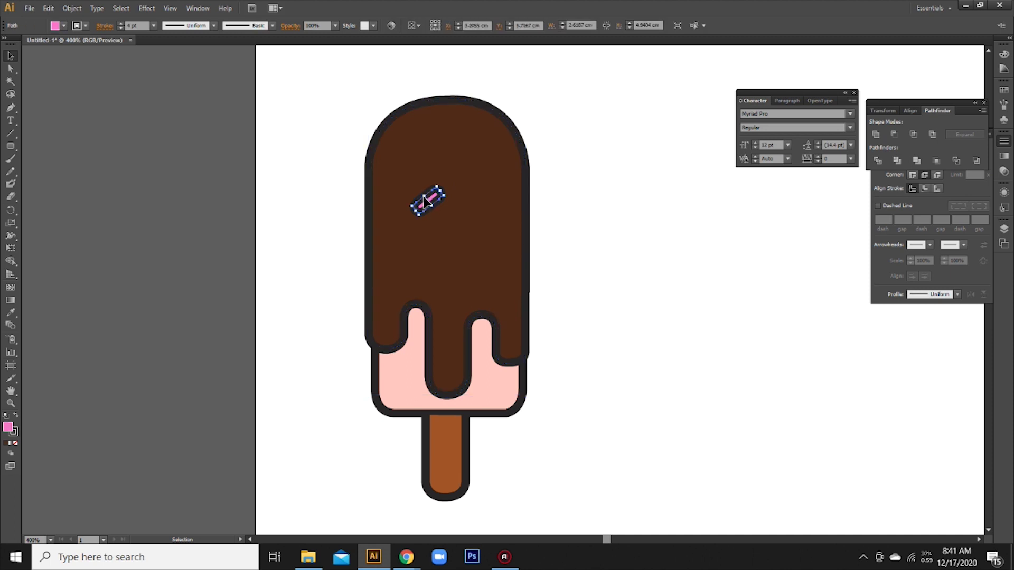
{"action": "left_click", "coordinate": [582, 197]}
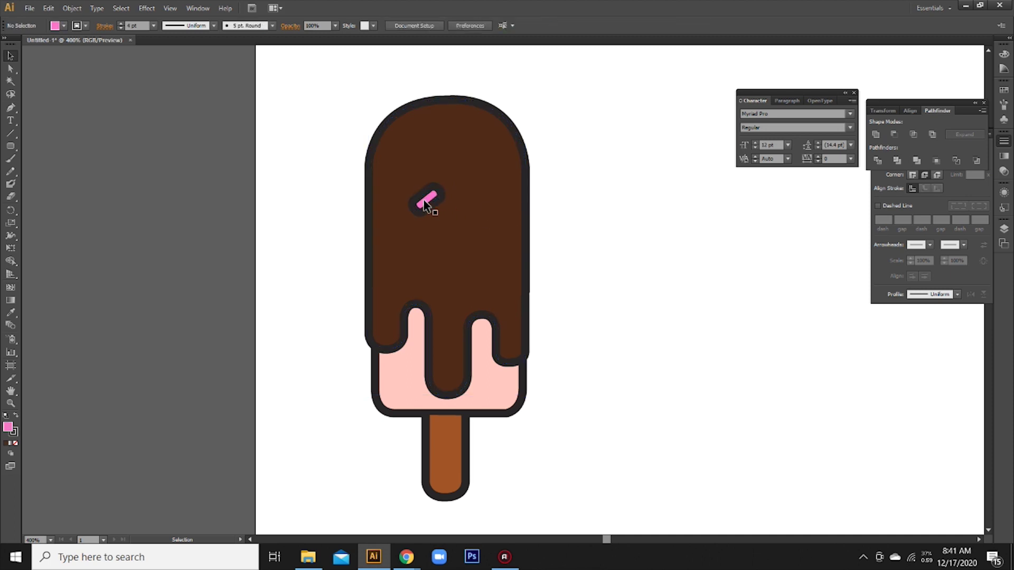
Move the pink sprinkle upper left and add a teal copy to its right
{"action": "left_click_drag", "start_coordinate": [431, 203], "coordinate": [409, 162]}
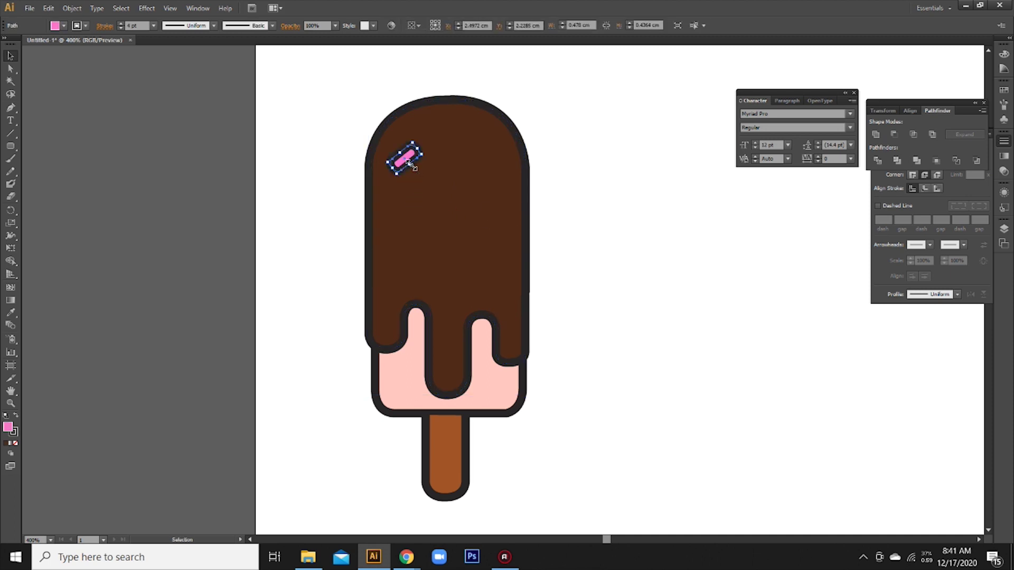
{"action": "left_click_drag", "start_coordinate": [417, 165], "coordinate": [492, 164], "text": "alt"}
{"action": "double_click", "coordinate": [6, 430]}
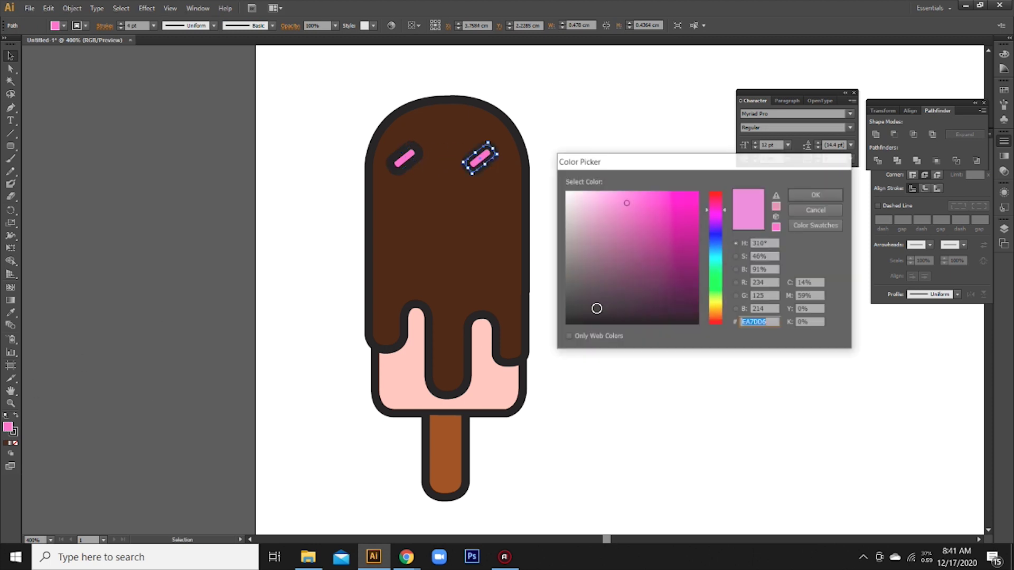
{"action": "left_click", "coordinate": [711, 240]}
{"action": "left_click_drag", "start_coordinate": [641, 220], "coordinate": [642, 238]}
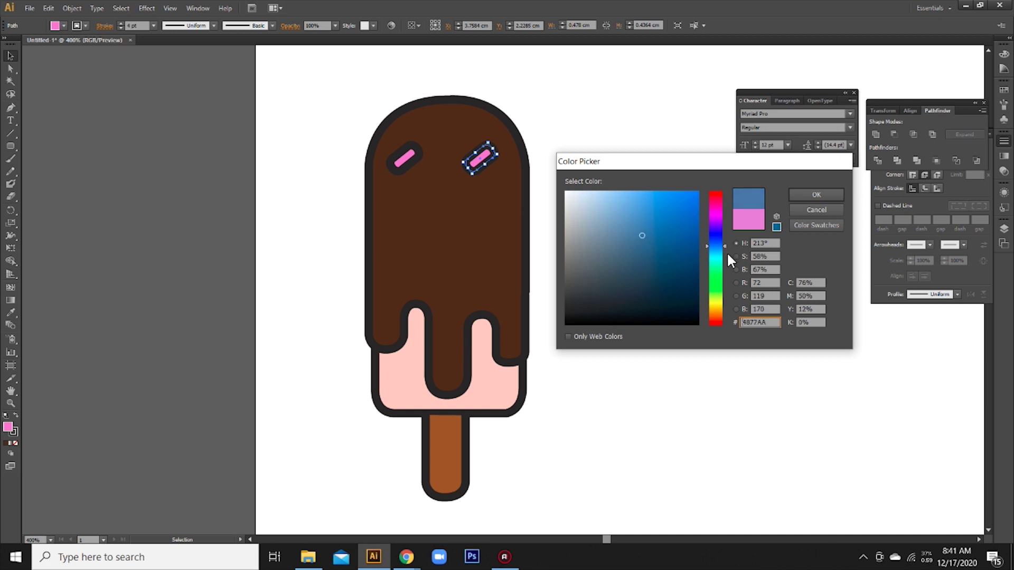
{"action": "left_click_drag", "start_coordinate": [726, 251], "coordinate": [725, 256]}
{"action": "mouse_move", "coordinate": [642, 235]}
{"action": "left_mouse_down"}
{"action": "mouse_move", "coordinate": [628, 220]}
{"action": "mouse_move", "coordinate": [666, 229]}
{"action": "left_mouse_up"}
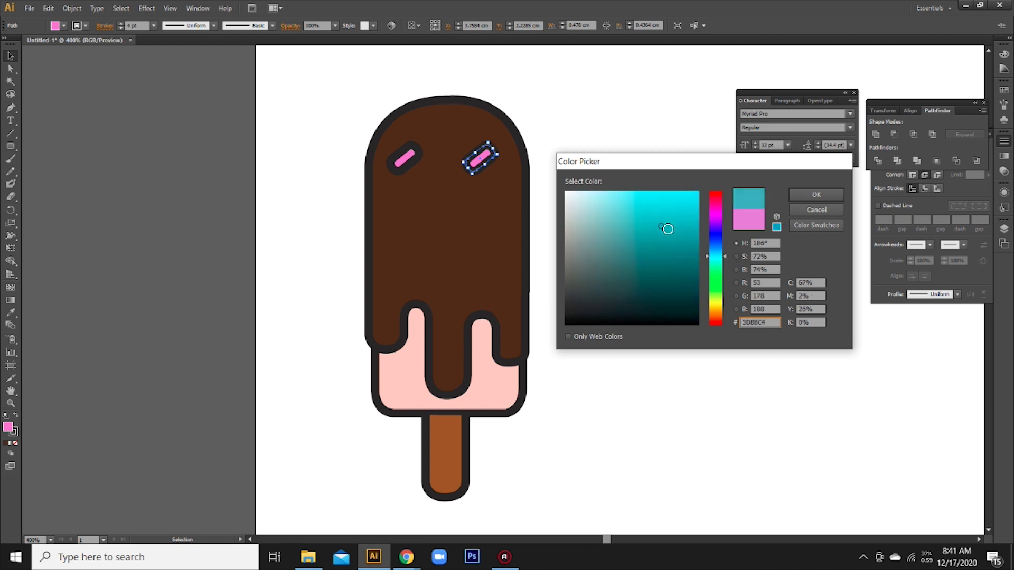
{"action": "left_click", "coordinate": [797, 193]}
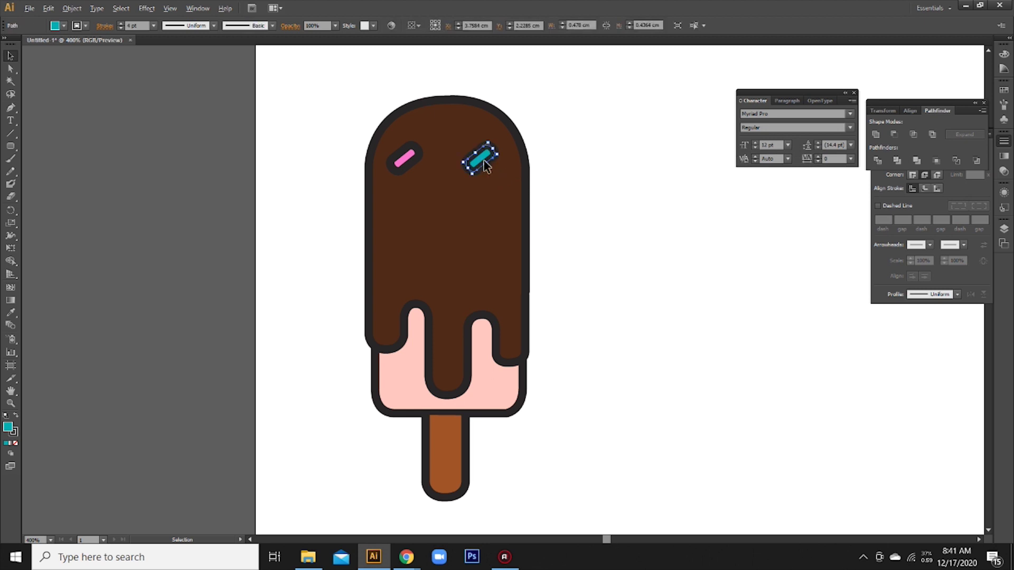
Add a green sprinkle copy lower in the middle of the chocolate
{"action": "mouse_move", "coordinate": [485, 164]}
{"action": "left_mouse_down"}
{"action": "mouse_move", "coordinate": [451, 229]}
{"action": "mouse_move", "coordinate": [420, 209]}
{"action": "left_mouse_up"}
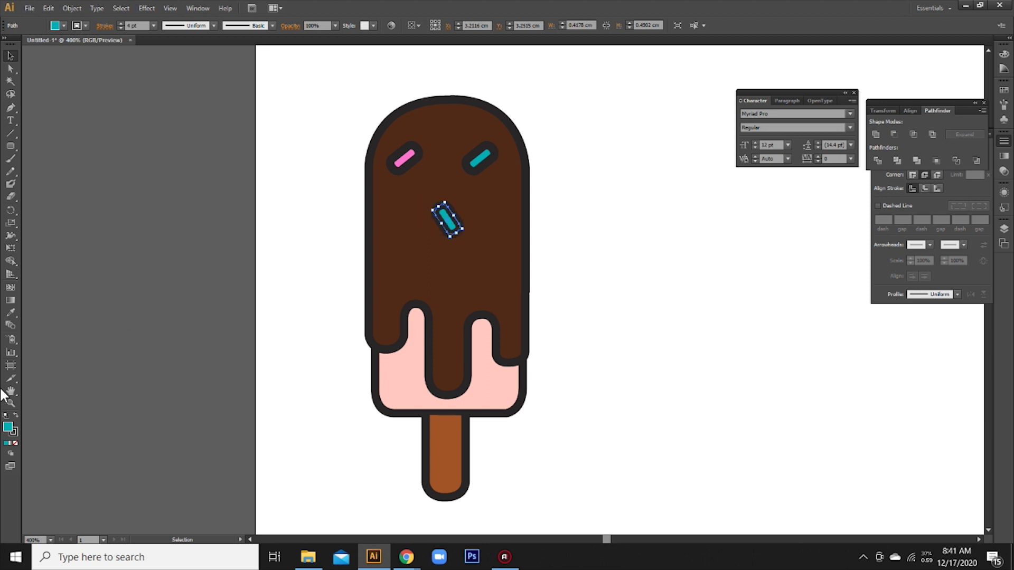
{"action": "double_click", "coordinate": [8, 428]}
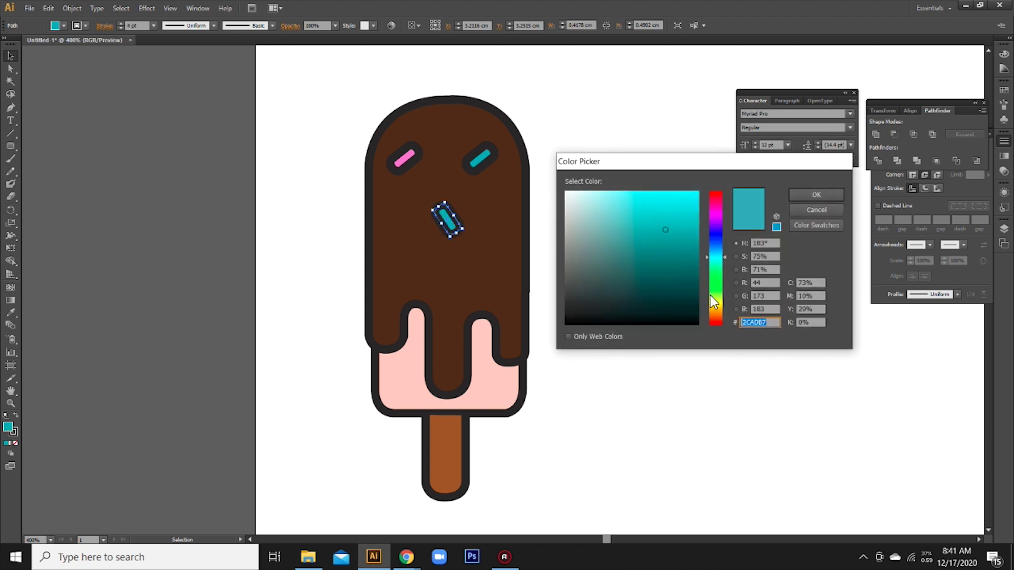
{"action": "left_click_drag", "start_coordinate": [717, 284], "coordinate": [717, 291]}
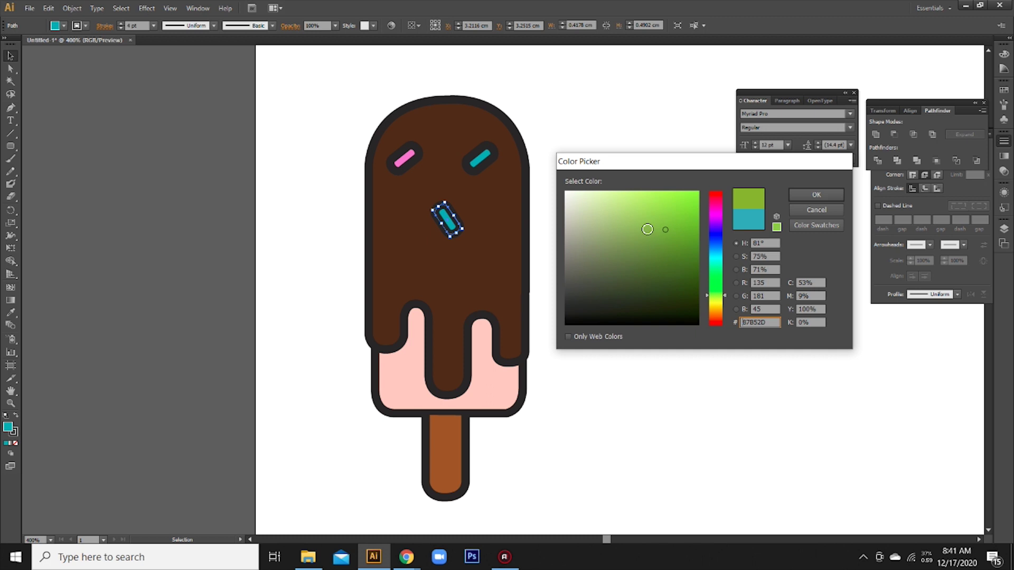
{"action": "left_click_drag", "start_coordinate": [665, 230], "coordinate": [669, 248]}
{"action": "left_click", "coordinate": [828, 192]}
{"action": "left_click", "coordinate": [581, 246]}
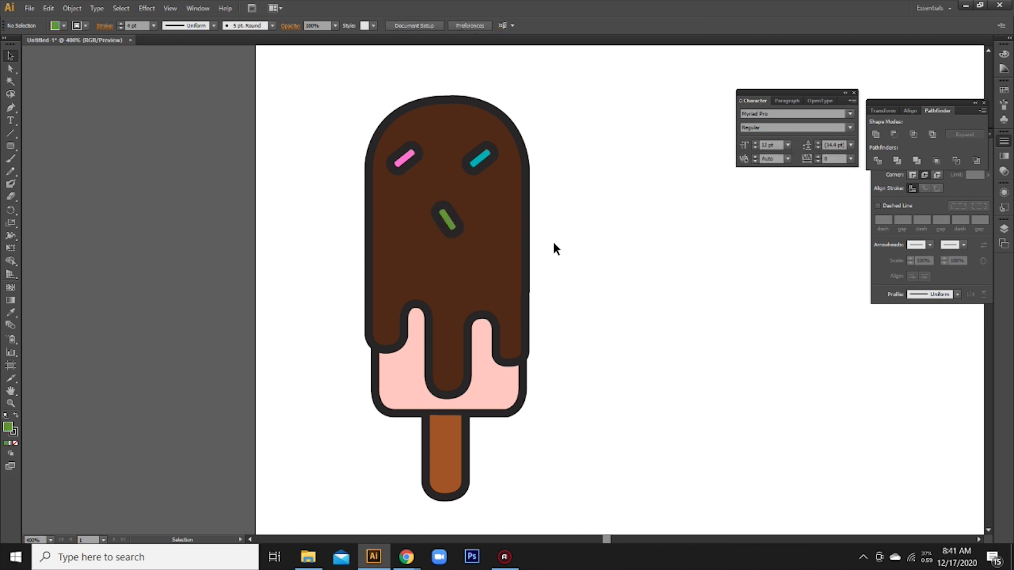
Add another sprinkle copy beside it and recolour it bright orange
{"action": "mouse_move", "coordinate": [457, 227]}
{"action": "left_mouse_down"}
{"action": "mouse_move", "coordinate": [414, 238]}
{"action": "mouse_move", "coordinate": [486, 191]}
{"action": "mouse_move", "coordinate": [503, 206]}
{"action": "left_mouse_up"}
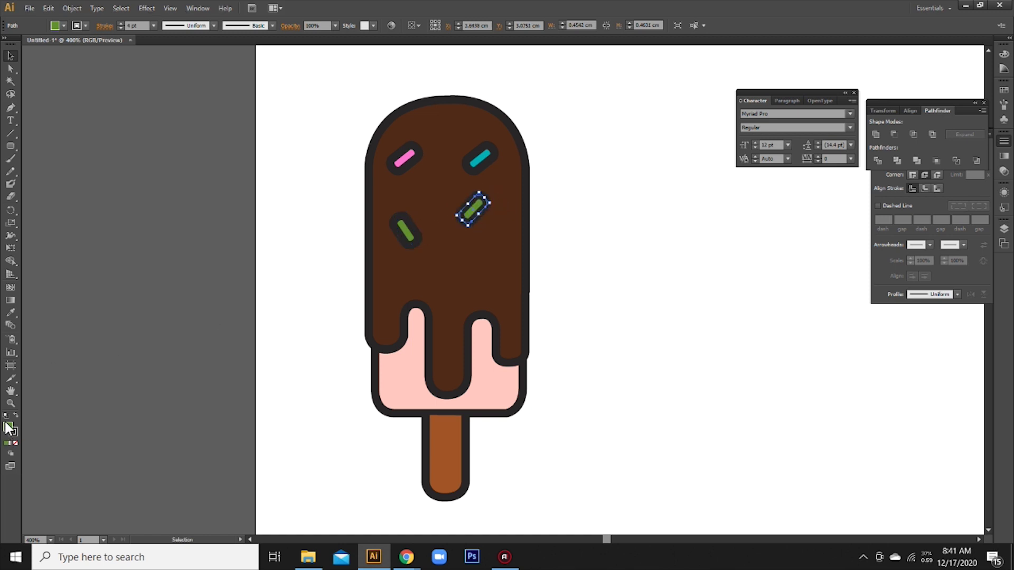
{"action": "double_click", "coordinate": [7, 425]}
{"action": "left_click", "coordinate": [716, 310]}
{"action": "left_click", "coordinate": [698, 208]}
{"action": "left_click", "coordinate": [823, 196]}
{"action": "left_click", "coordinate": [664, 250]}
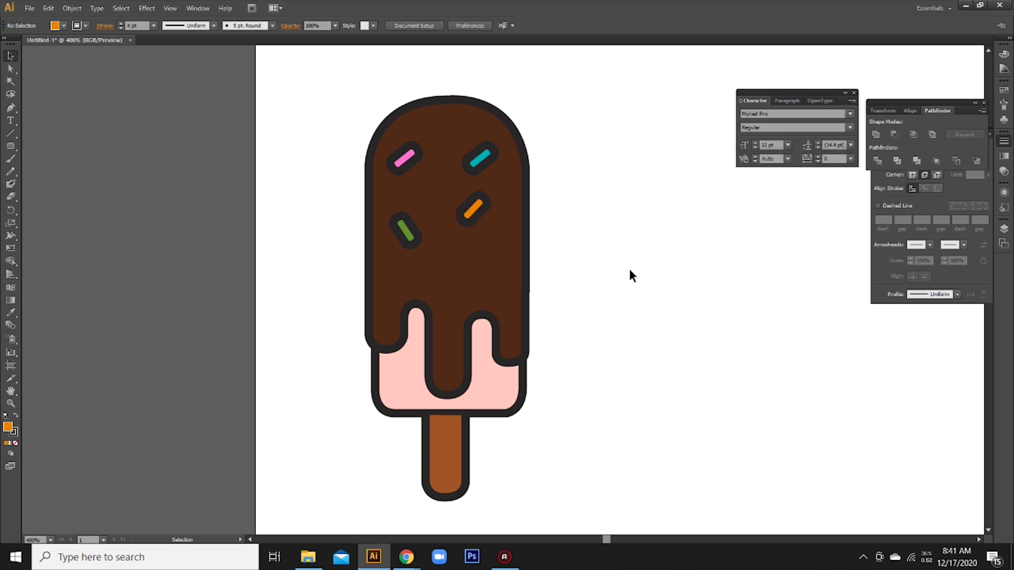
Alt-drag extra pink, green and orange sprinkle copies to the lower right, top and lower left
{"action": "left_click", "coordinate": [409, 163]}
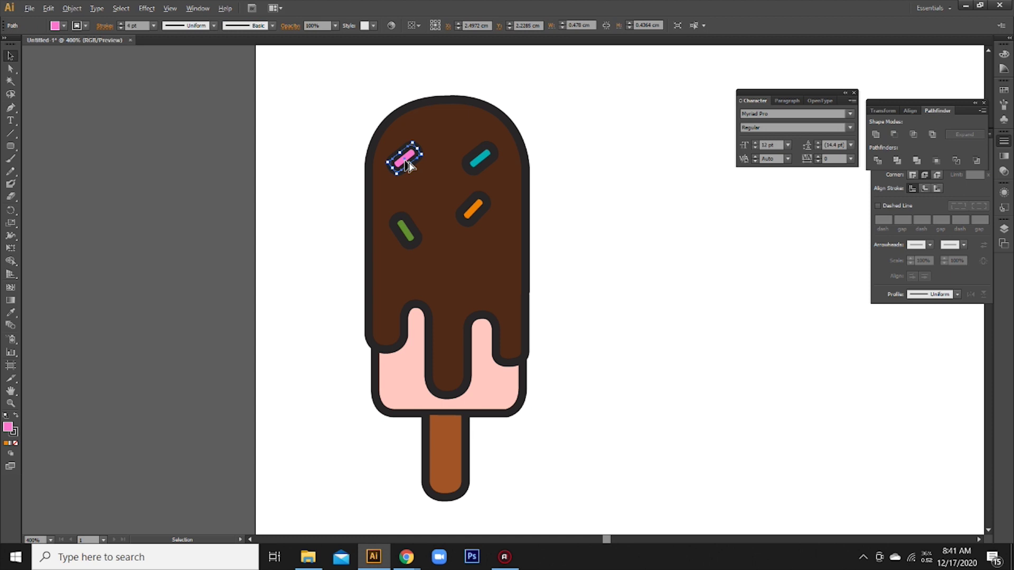
{"action": "left_click_drag", "start_coordinate": [409, 168], "coordinate": [485, 288], "text": "alt"}
{"action": "left_click", "coordinate": [480, 161]}
{"action": "left_click_drag", "start_coordinate": [407, 232], "coordinate": [466, 134], "text": "alt"}
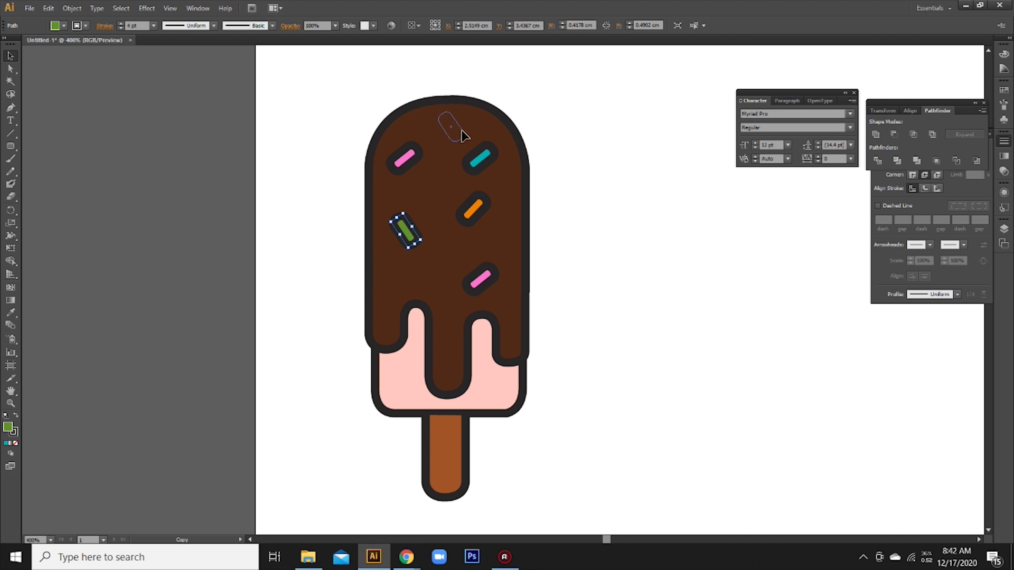
{"action": "left_click_drag", "start_coordinate": [473, 209], "coordinate": [400, 290]}
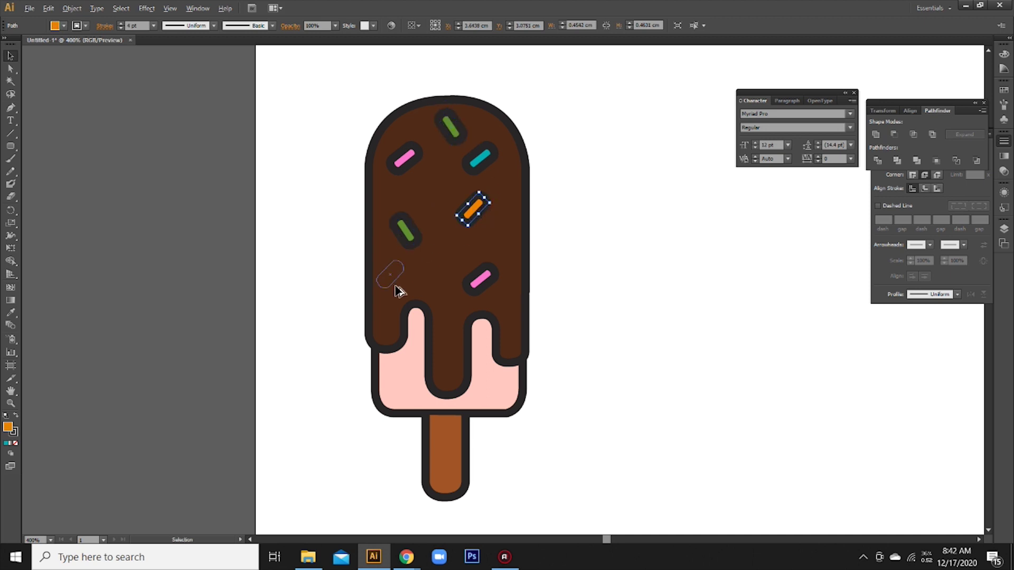
{"action": "left_click_drag", "start_coordinate": [400, 290], "coordinate": [417, 287], "text": "alt"}
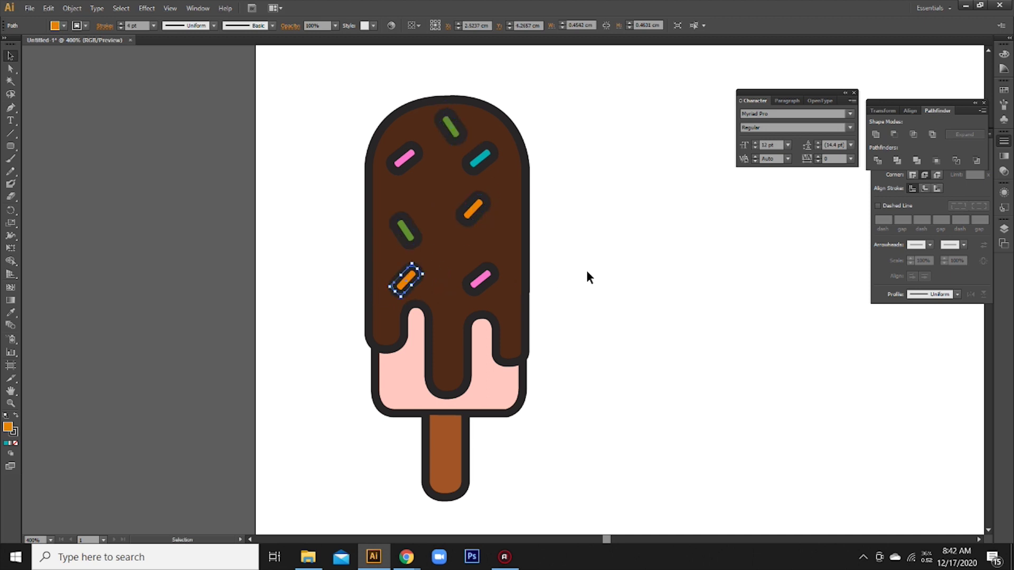
{"action": "left_click", "coordinate": [585, 268]}
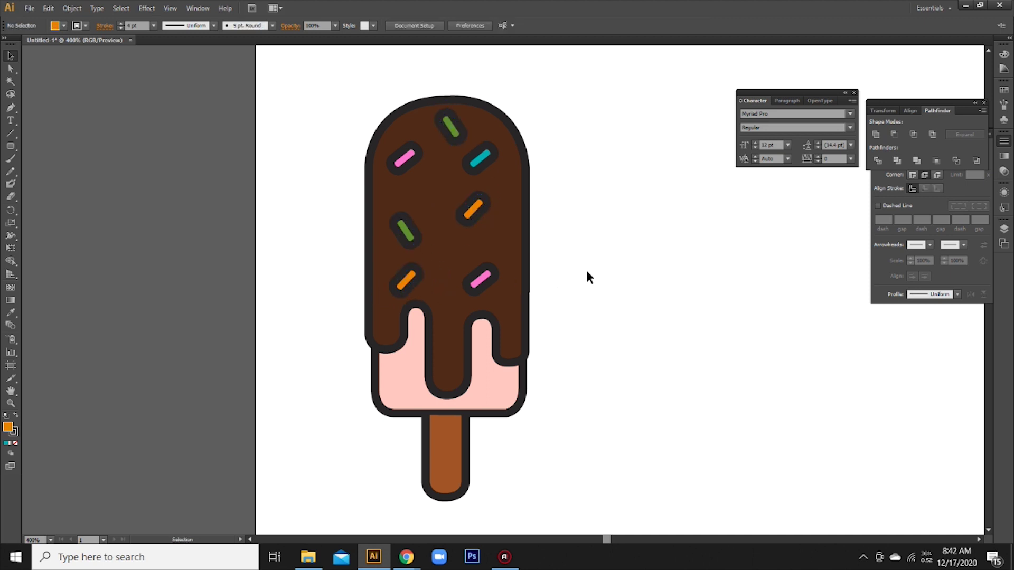
{"action": "left_click", "coordinate": [495, 399]}
{"action": "left_click", "coordinate": [10, 108]}
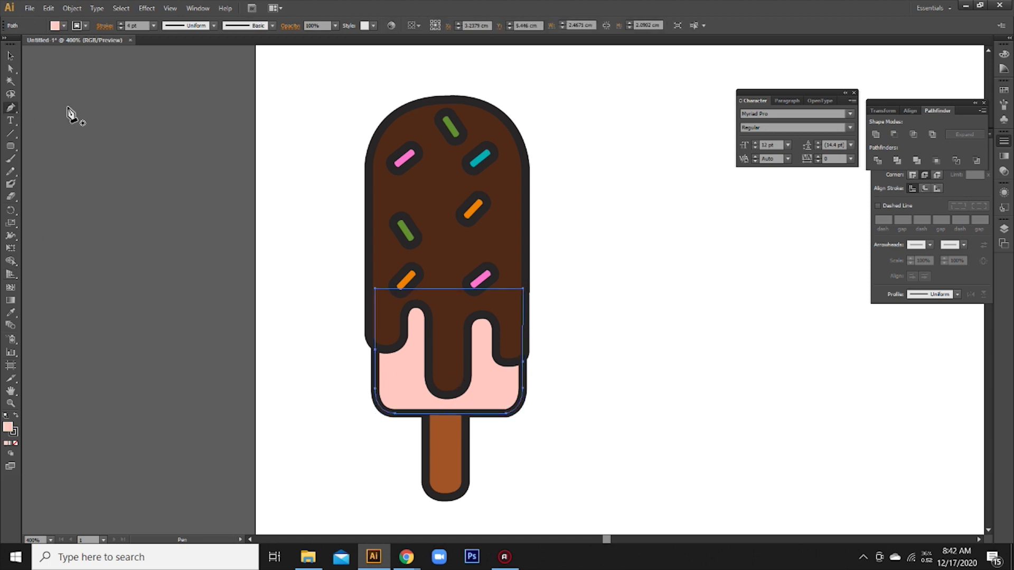
Zoom in on the pink ice cream and begin a pen path at its left edge
{"action": "key", "text": "ctrl+equal"}
{"action": "key", "text": "ctrl+equal"}
{"action": "left_click_drag", "start_coordinate": [620, 389], "coordinate": [612, 315]}
{"action": "left_click", "coordinate": [683, 363]}
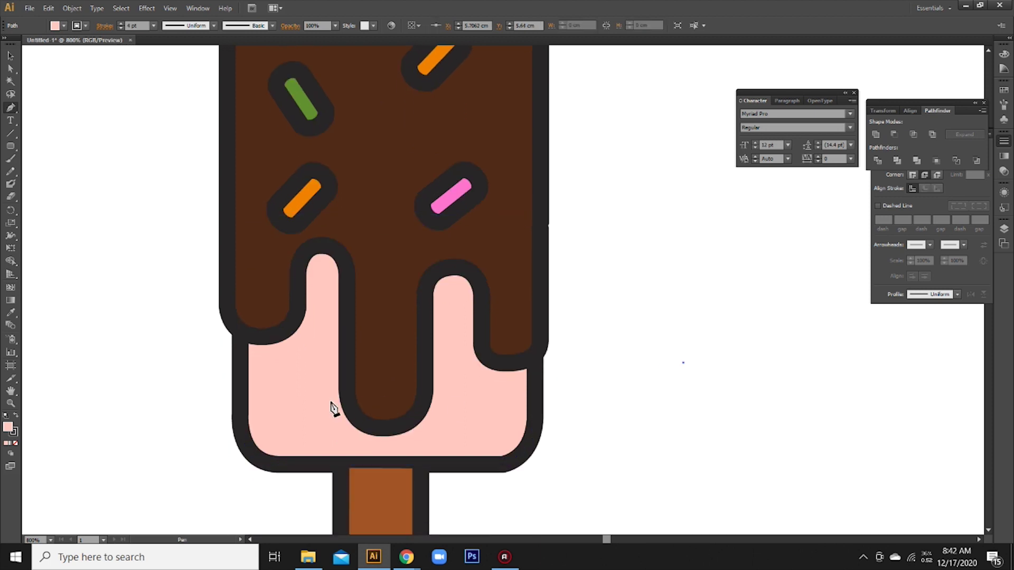
{"action": "left_click", "coordinate": [249, 364]}
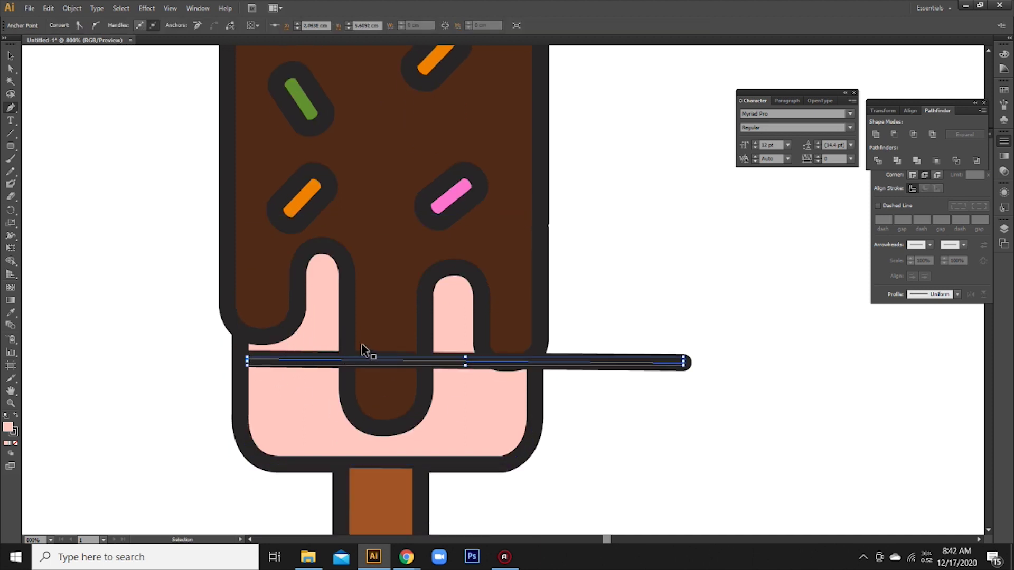
{"action": "key", "text": "ctrl+z"}
{"action": "key", "text": "ctrl+z"}
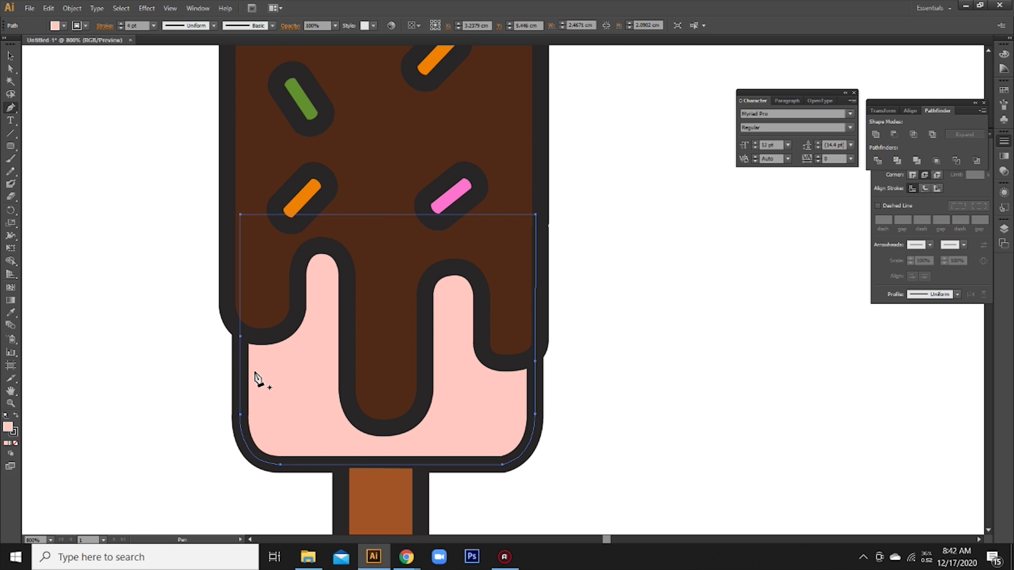
{"action": "left_click", "coordinate": [248, 364]}
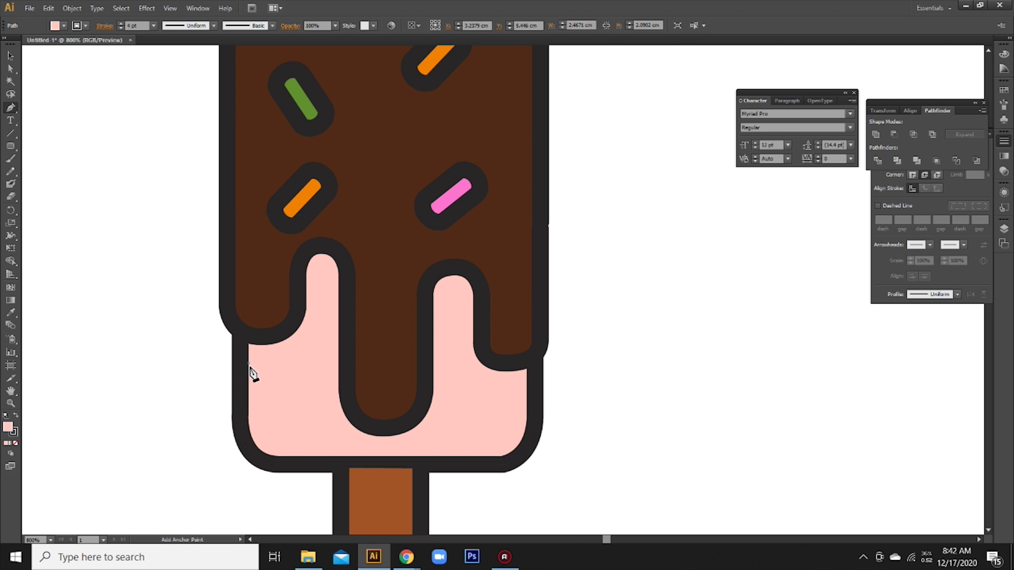
Set the stroke to None and place the first anchor under the left drip
{"action": "left_click", "coordinate": [14, 431]}
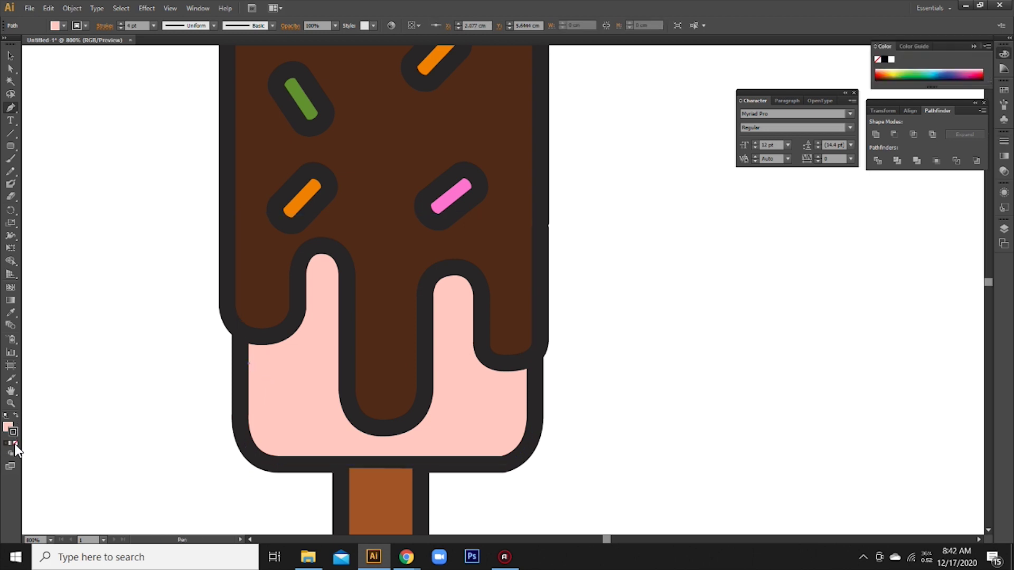
{"action": "left_click", "coordinate": [15, 444]}
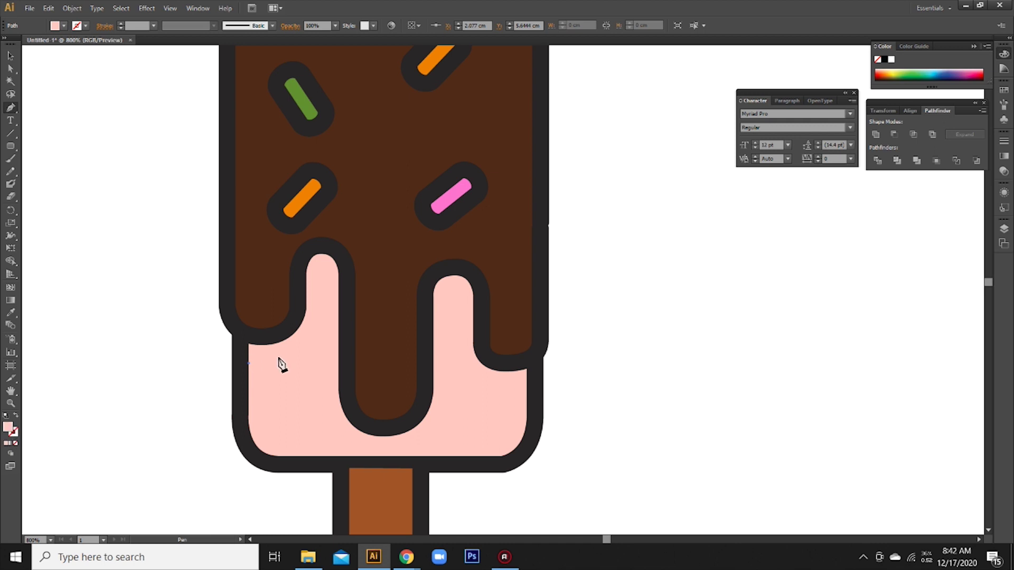
{"action": "key", "text": "v"}
{"action": "key", "text": "ctrl+z"}
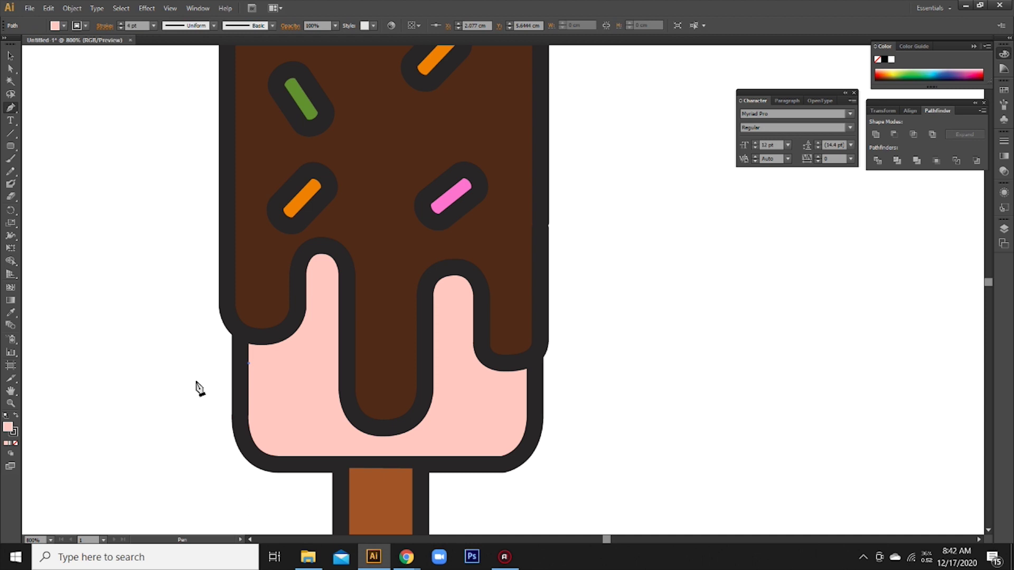
{"action": "key", "text": "p"}
{"action": "left_click", "coordinate": [16, 445]}
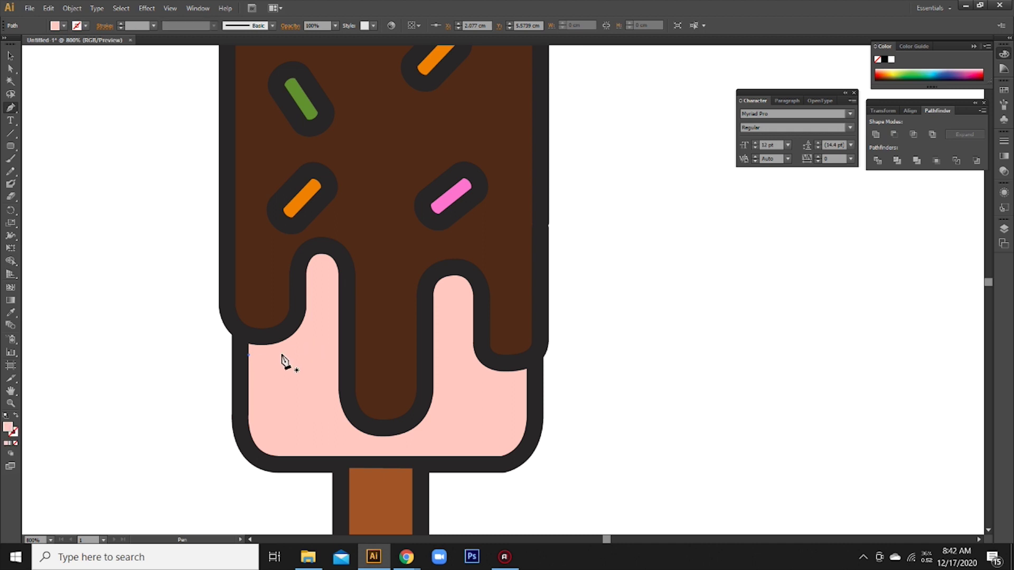
{"action": "left_click", "coordinate": [299, 348], "text": "ctrl"}
{"action": "left_click", "coordinate": [248, 357]}
Trace the shading path up along the left drip, retrying the upper anchor placement
{"action": "left_click_drag", "start_coordinate": [303, 343], "coordinate": [319, 322]}
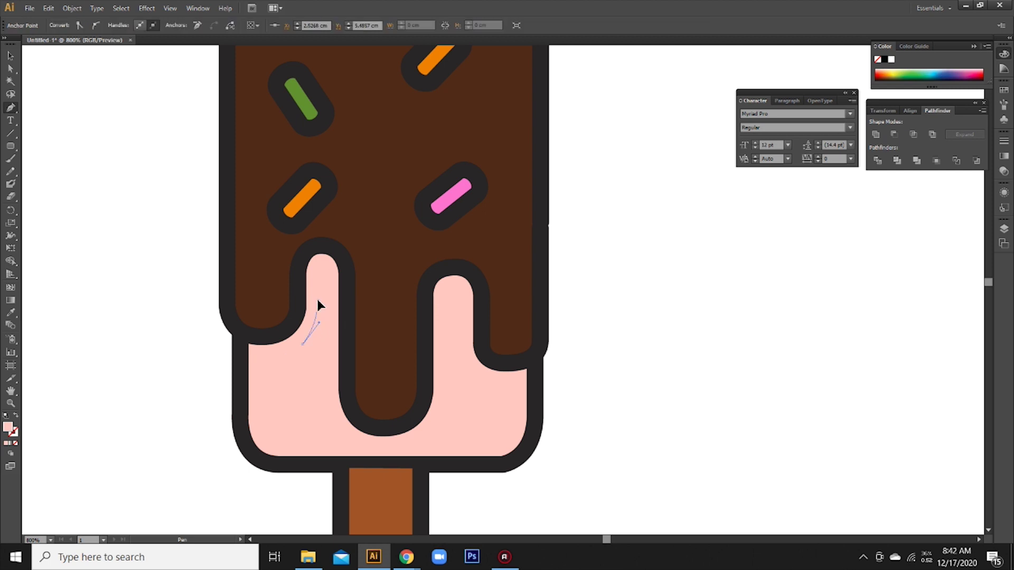
{"action": "left_click", "coordinate": [319, 302]}
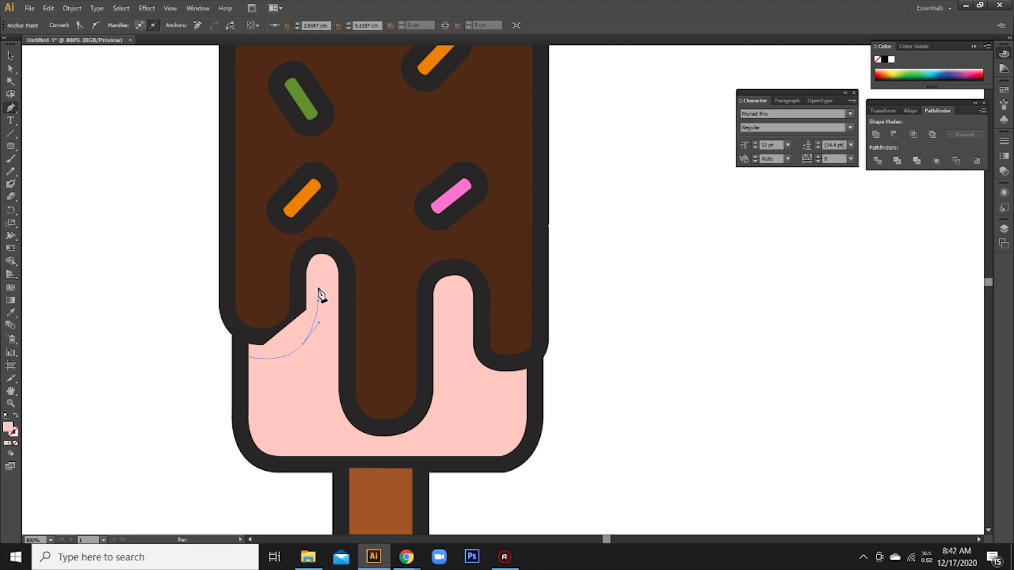
{"action": "key", "text": "ctrl+z"}
{"action": "left_click", "coordinate": [317, 293]}
{"action": "key", "text": "ctrl+z"}
{"action": "left_click", "coordinate": [315, 283]}
{"action": "key", "text": "ctrl+z"}
{"action": "left_click", "coordinate": [315, 275]}
Carry the shading path around the drip top and curve it back down to close
{"action": "left_click_drag", "start_coordinate": [325, 264], "coordinate": [331, 285]}
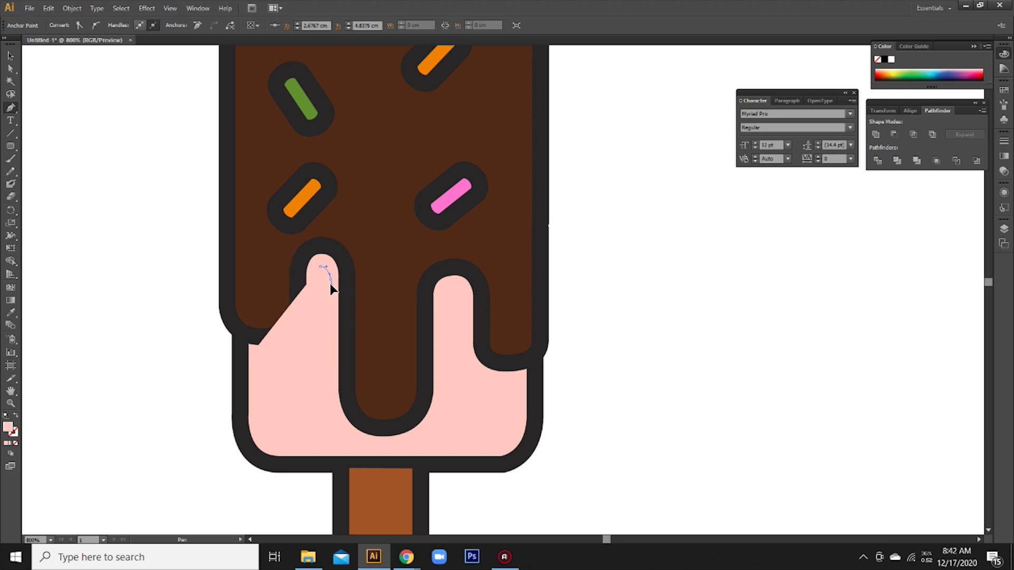
{"action": "key", "text": "ctrl+z"}
{"action": "key", "text": "ctrl+shift+z"}
{"action": "left_click", "coordinate": [337, 279]}
{"action": "left_click", "coordinate": [338, 246]}
{"action": "left_click", "coordinate": [325, 229]}
{"action": "left_click", "coordinate": [278, 233]}
{"action": "mouse_move", "coordinate": [252, 346]}
{"action": "left_mouse_down"}
{"action": "mouse_move", "coordinate": [245, 358]}
{"action": "mouse_move", "coordinate": [247, 306]}
{"action": "left_mouse_up"}
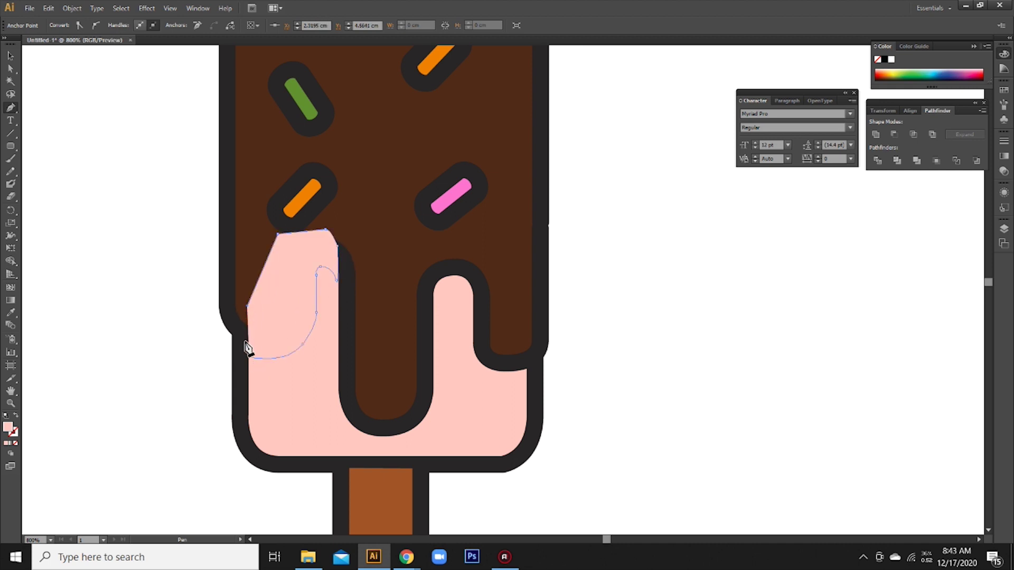
Fill the shading shape with a darker pink
{"action": "double_click", "coordinate": [10, 427]}
{"action": "left_click_drag", "start_coordinate": [593, 196], "coordinate": [603, 206]}
{"action": "left_click", "coordinate": [816, 195]}
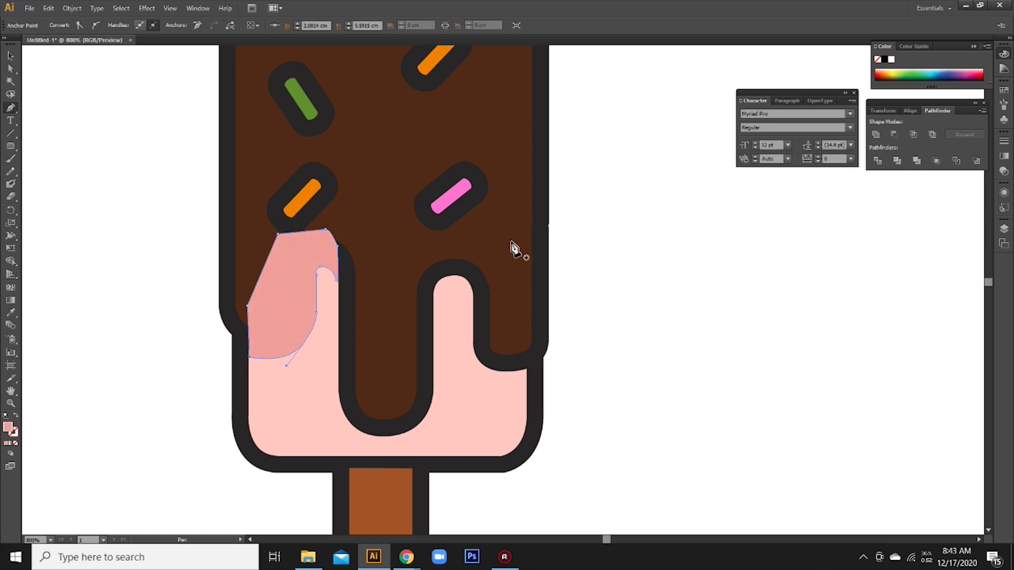
Send the shading shape and pink body behind the chocolate, then deselect
{"action": "left_click", "coordinate": [10, 56]}
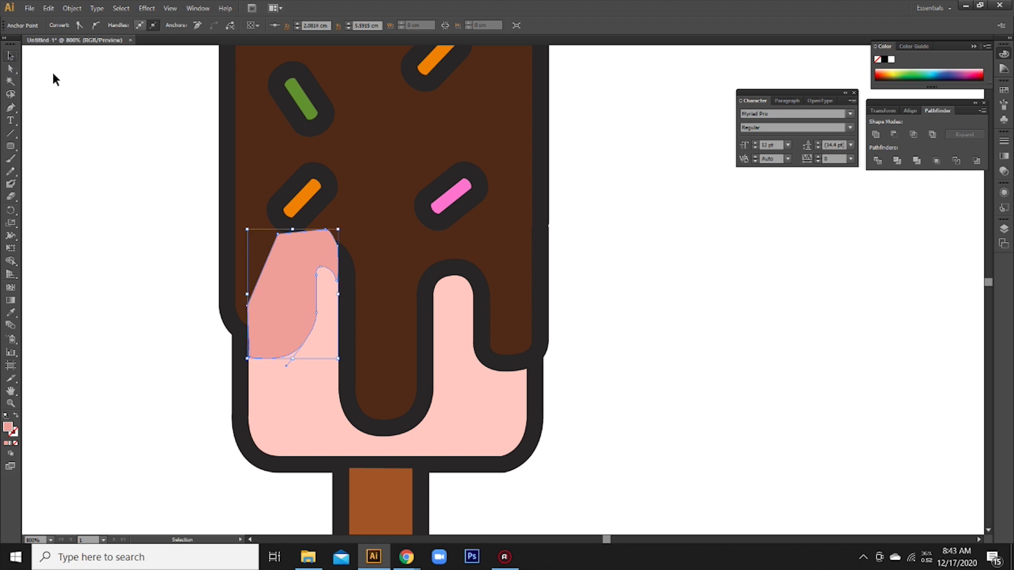
{"action": "left_click", "coordinate": [291, 400], "text": "shift"}
{"action": "right_click", "coordinate": [292, 400]}
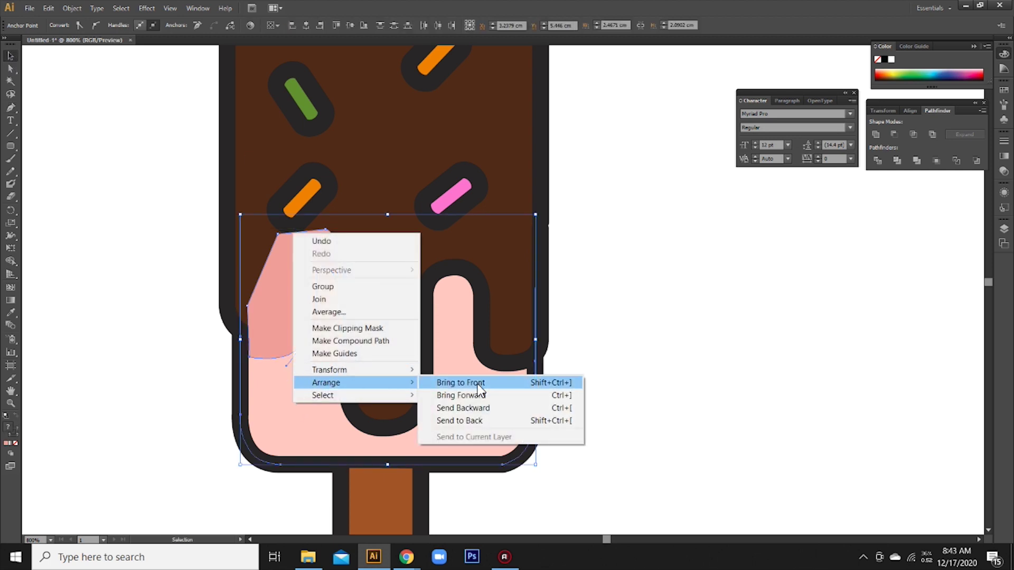
{"action": "left_click", "coordinate": [475, 421]}
{"action": "left_click", "coordinate": [708, 411]}
Start a second shading path under the middle drip, rounding it over the drip top
{"action": "key", "text": "p"}
{"action": "left_click", "coordinate": [350, 424]}
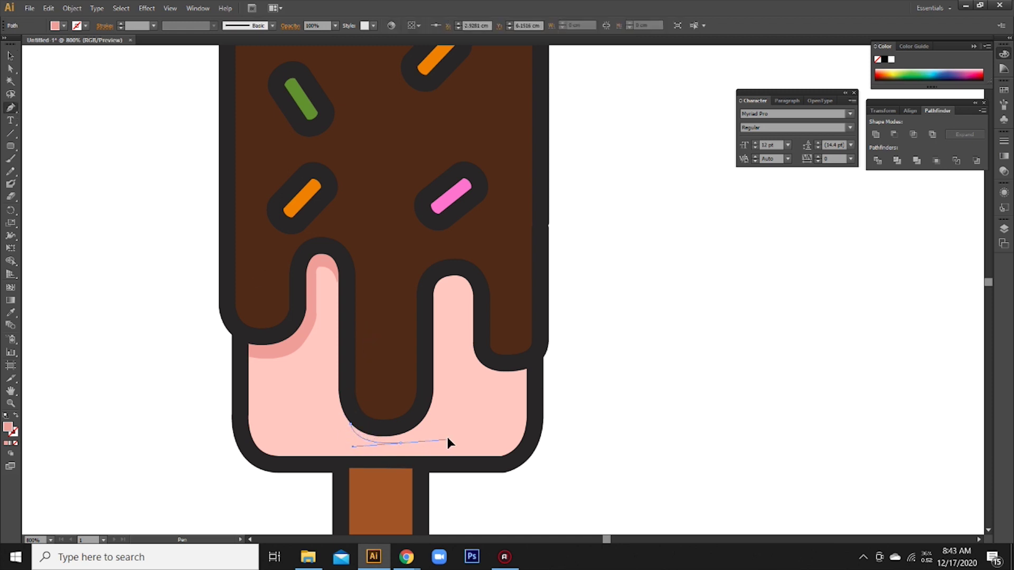
{"action": "left_click_drag", "start_coordinate": [448, 438], "coordinate": [449, 438]}
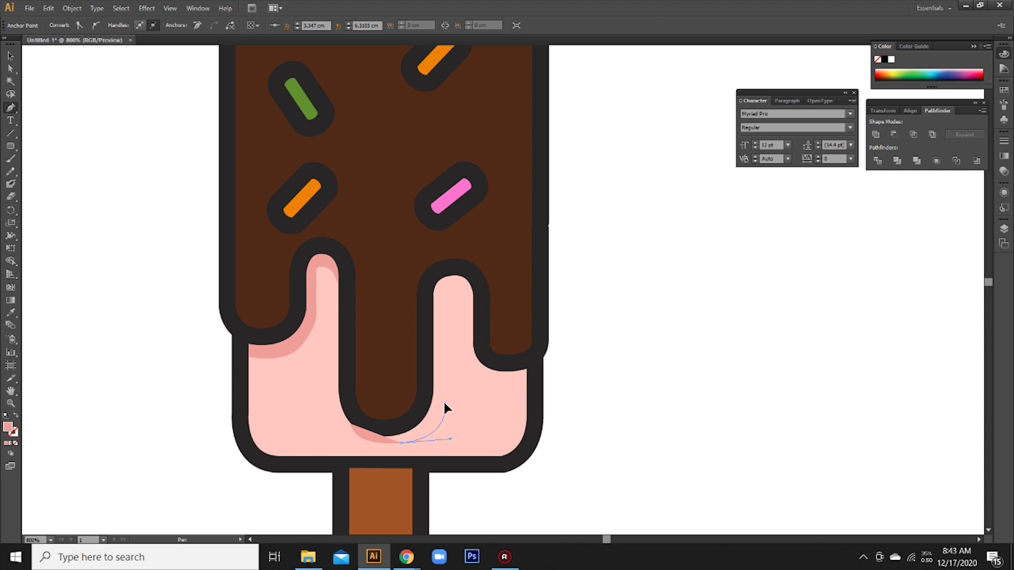
{"action": "left_click", "coordinate": [444, 404]}
{"action": "left_click", "coordinate": [444, 306]}
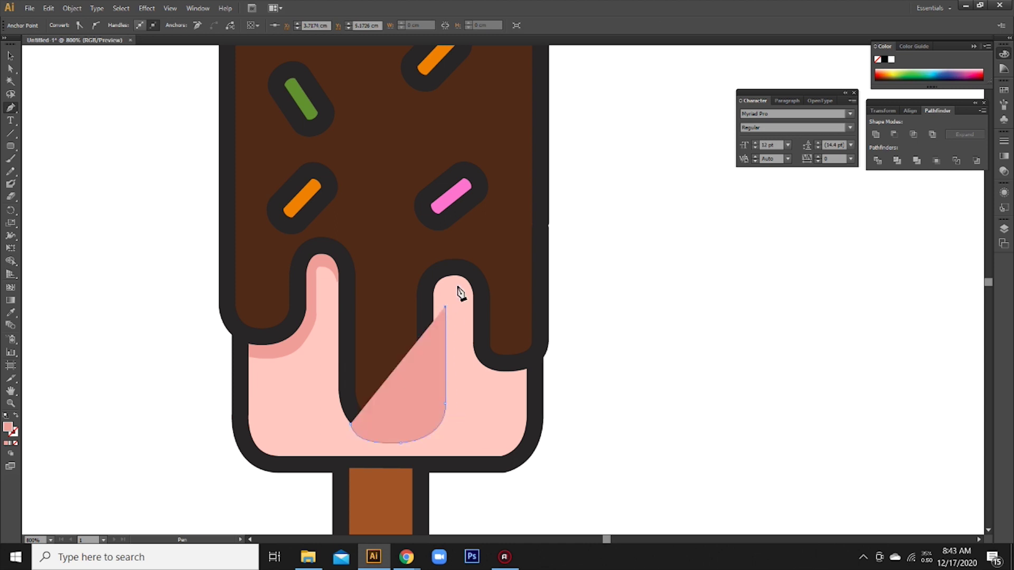
{"action": "left_click", "coordinate": [446, 301], "text": "ctrl"}
{"action": "left_click_drag", "start_coordinate": [451, 286], "coordinate": [463, 298]}
{"action": "left_click", "coordinate": [469, 311], "text": "ctrl"}
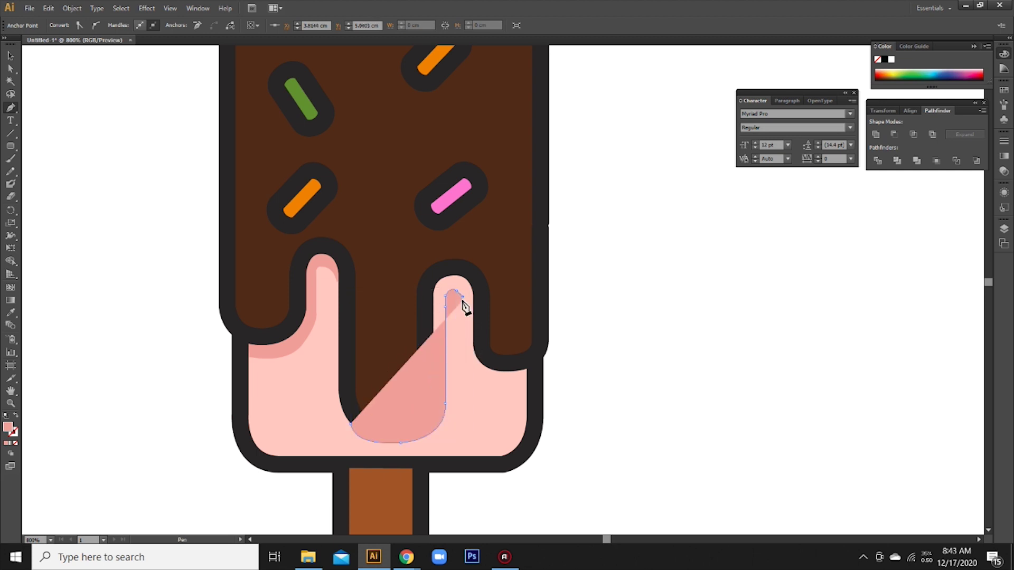
Run the path toward the right edge, across the top, and close the second shading shape
{"action": "left_click", "coordinate": [461, 361]}
{"action": "left_click_drag", "start_coordinate": [497, 385], "coordinate": [523, 385]}
{"action": "left_click", "coordinate": [523, 381]}
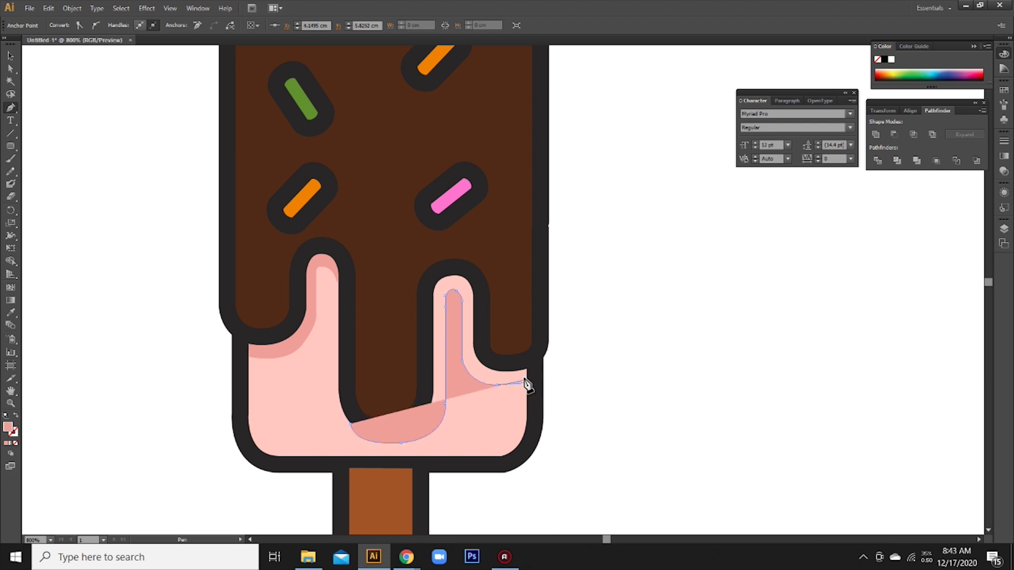
{"action": "left_click", "coordinate": [526, 366]}
{"action": "left_click", "coordinate": [525, 311]}
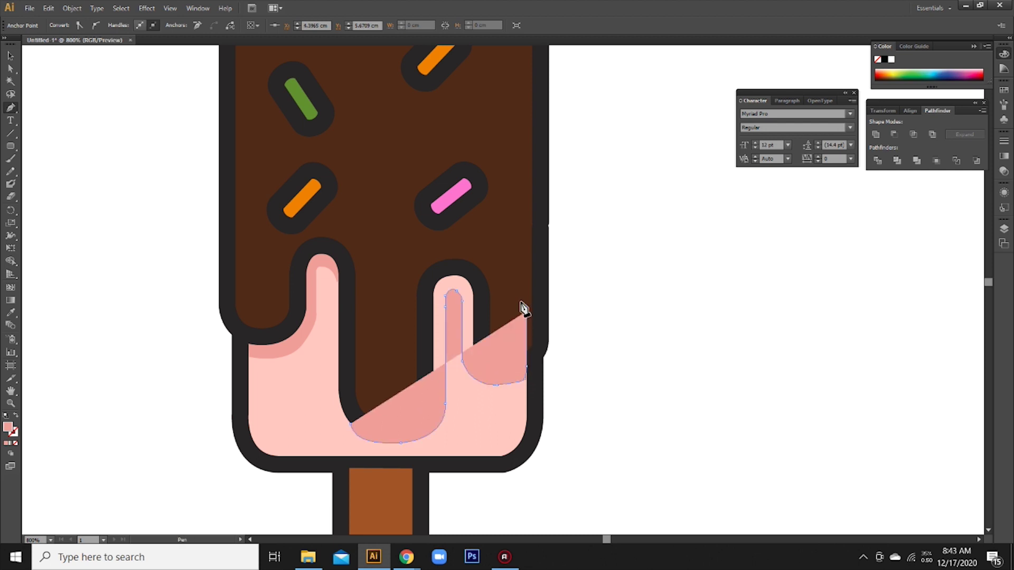
{"action": "left_click", "coordinate": [491, 255]}
{"action": "left_click", "coordinate": [410, 255]}
{"action": "left_click", "coordinate": [384, 379]}
{"action": "left_click", "coordinate": [351, 425]}
Send the second shading shape and pink body to back, then pan down to the drips
{"action": "key", "text": "v"}
{"action": "left_click", "coordinate": [263, 390], "text": "shift"}
{"action": "right_click", "coordinate": [262, 392]}
{"action": "mouse_move", "coordinate": [297, 372]}
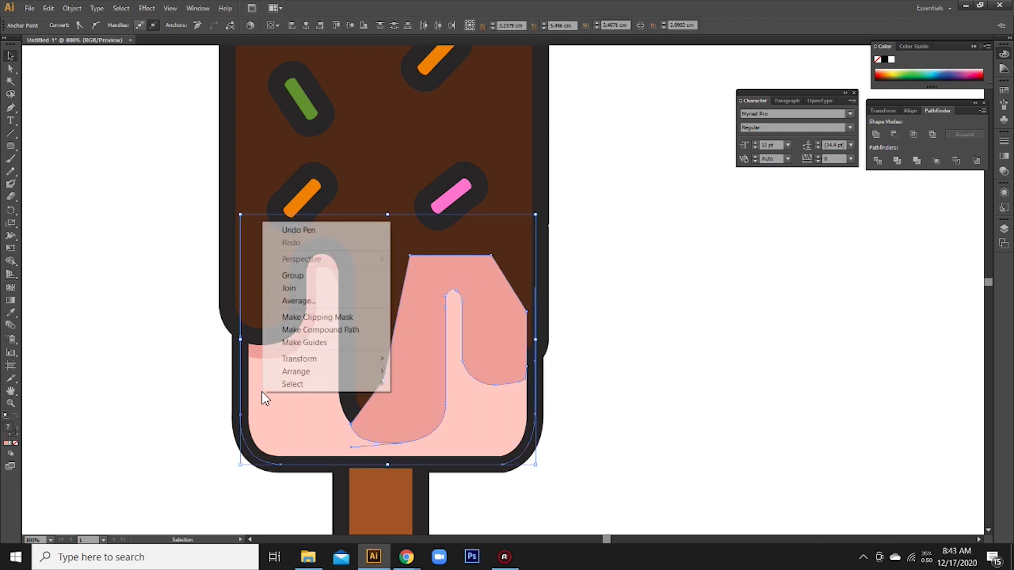
{"action": "left_click", "coordinate": [436, 412]}
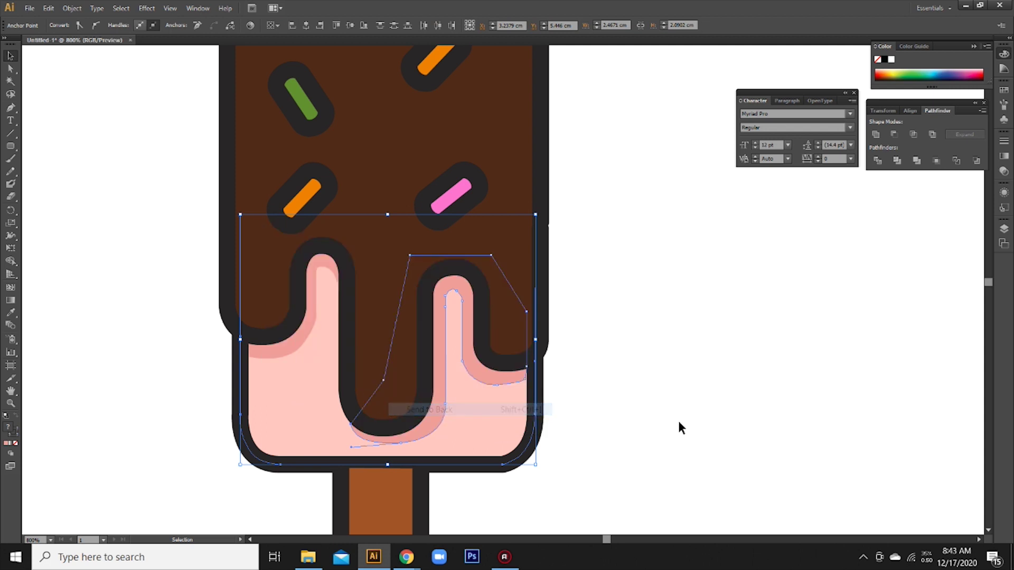
{"action": "left_click", "coordinate": [675, 418]}
{"action": "left_click_drag", "start_coordinate": [624, 464], "coordinate": [605, 484]}
{"action": "left_click_drag", "start_coordinate": [590, 277], "coordinate": [578, 380]}
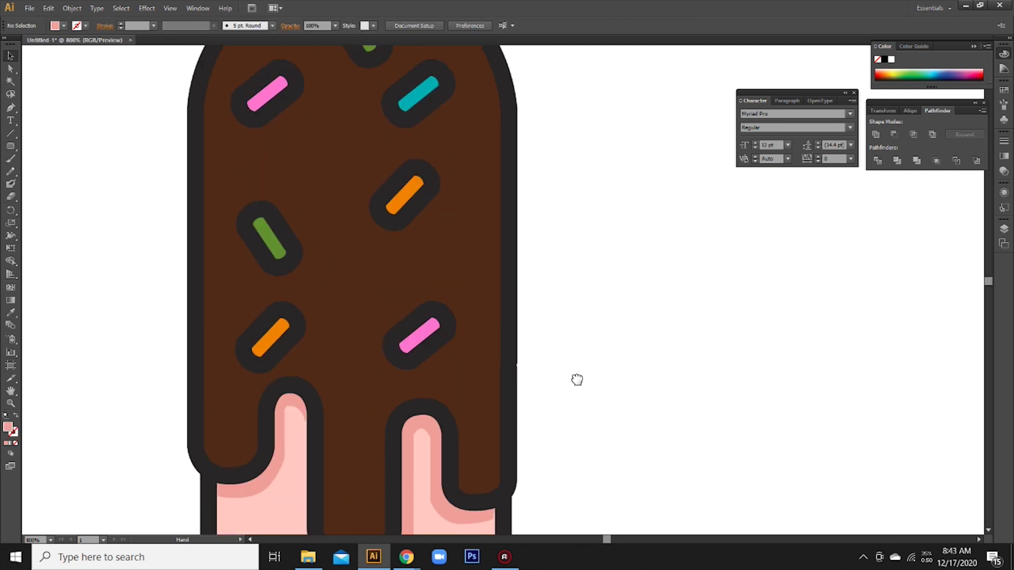
Start a new Pen shape at the left drip's edge, curving along it and undoing a bulging point
{"action": "left_click", "coordinate": [10, 107]}
{"action": "left_click_drag", "start_coordinate": [385, 440], "coordinate": [392, 384]}
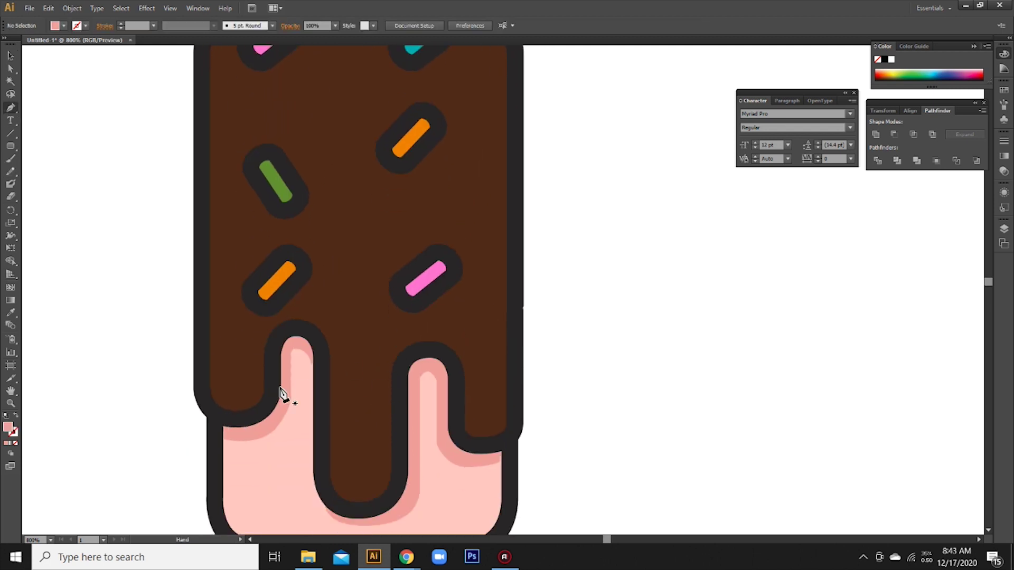
{"action": "left_click", "coordinate": [209, 373]}
{"action": "left_click_drag", "start_coordinate": [246, 385], "coordinate": [264, 365]}
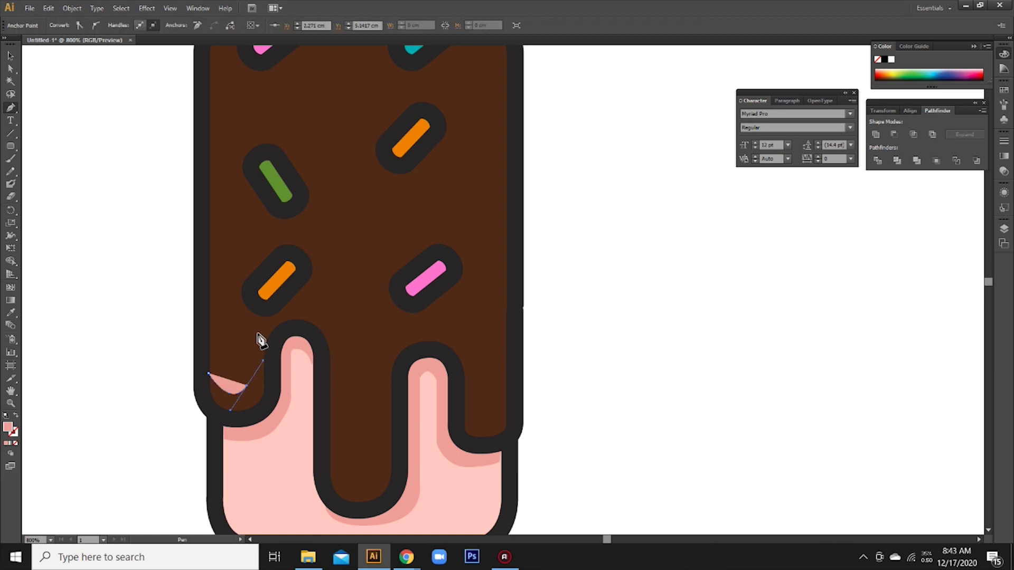
{"action": "left_click_drag", "start_coordinate": [264, 364], "coordinate": [252, 385]}
{"action": "left_click", "coordinate": [255, 354]}
{"action": "key", "text": "v"}
{"action": "key", "text": "ctrl+z"}
{"action": "key", "text": "p"}
Add smooth points over the drip's crest and right edge, curving back toward the start
{"action": "left_click_drag", "start_coordinate": [267, 316], "coordinate": [347, 325]}
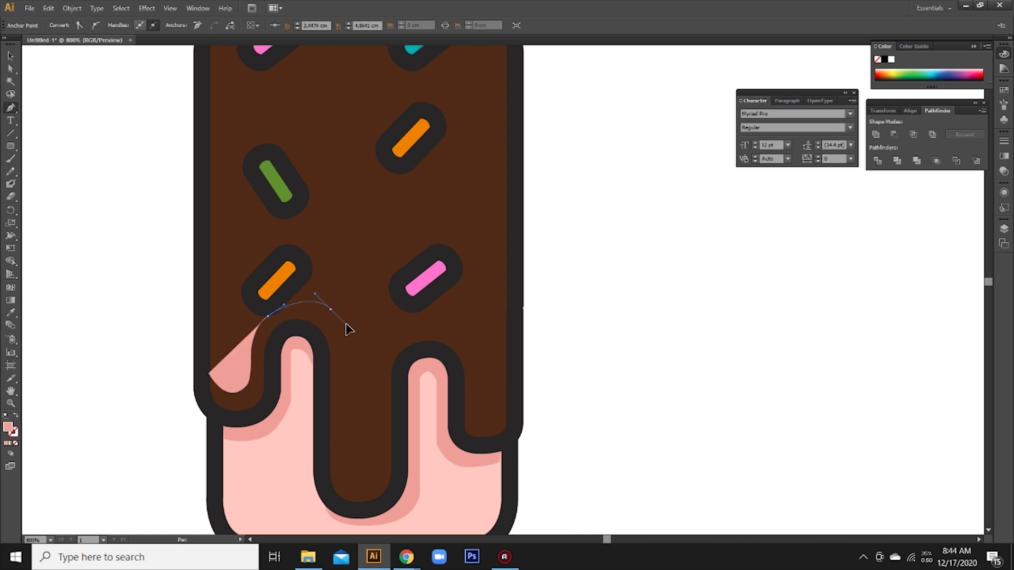
{"action": "left_click", "coordinate": [345, 374]}
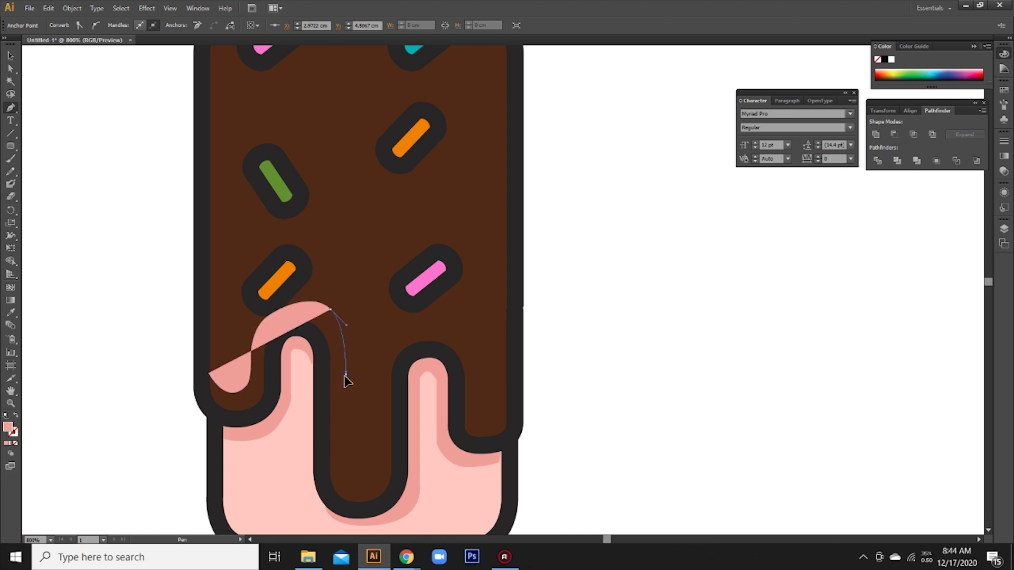
{"action": "key", "text": "ctrl+z"}
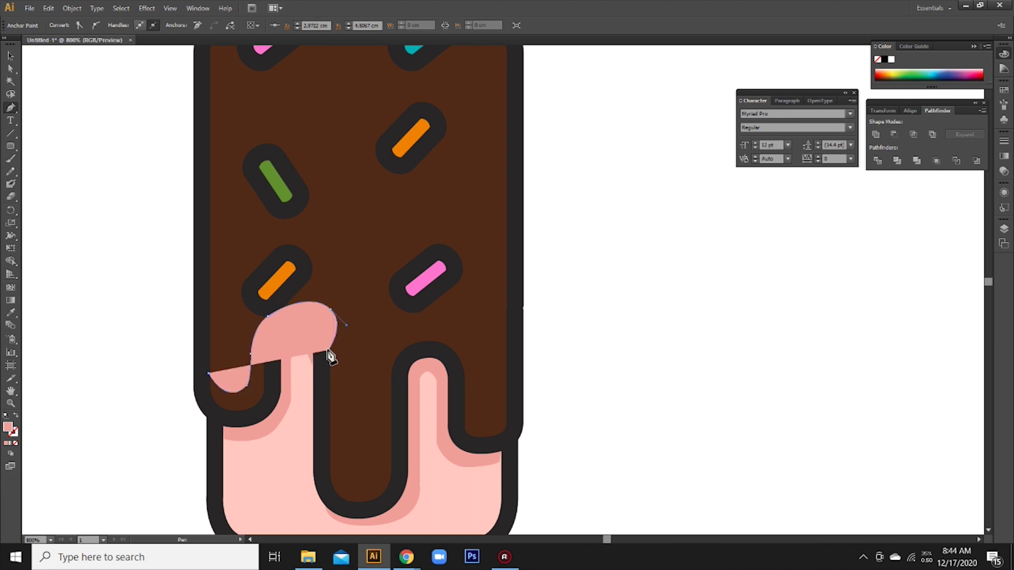
{"action": "key", "text": "ctrl+z"}
{"action": "key", "text": "ctrl+z"}
{"action": "left_click_drag", "start_coordinate": [316, 318], "coordinate": [328, 334]}
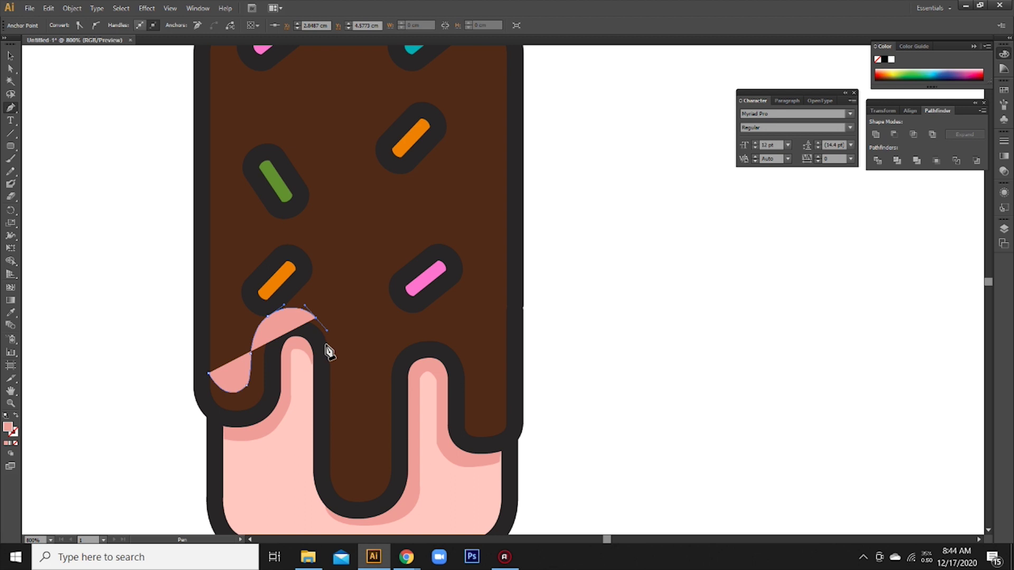
{"action": "left_click", "coordinate": [328, 344]}
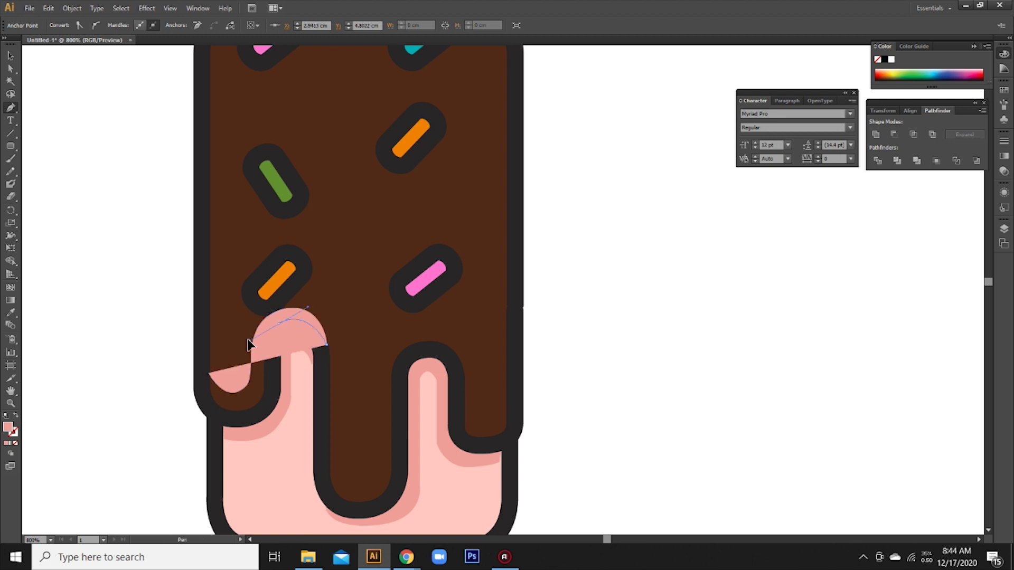
{"action": "left_click_drag", "start_coordinate": [248, 344], "coordinate": [265, 377]}
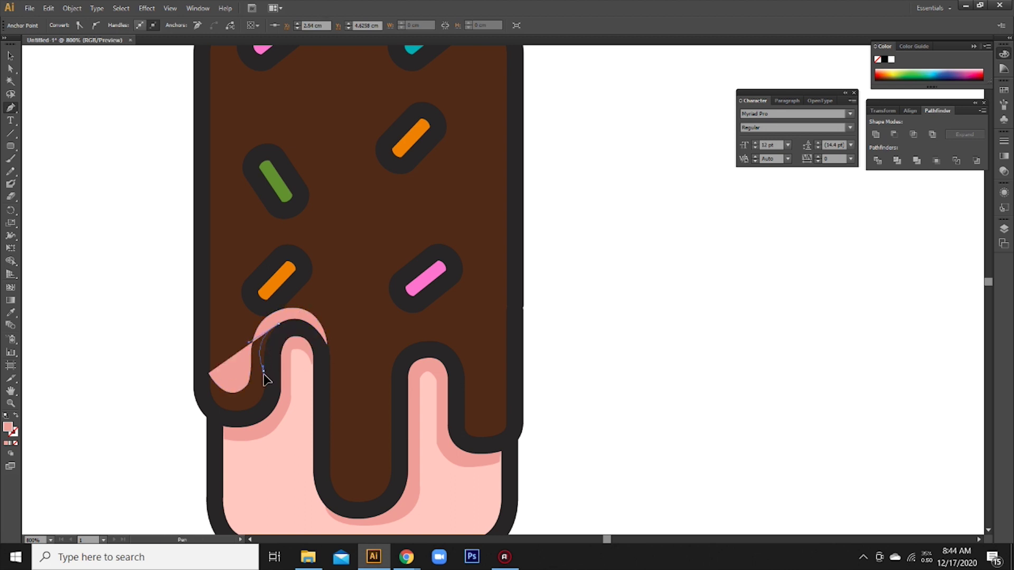
Reshape a curve point, add a lower-left point, close the shape and swap stroke to fill
{"action": "key", "text": "ctrl"}
{"action": "left_click_drag", "start_coordinate": [248, 346], "coordinate": [256, 343]}
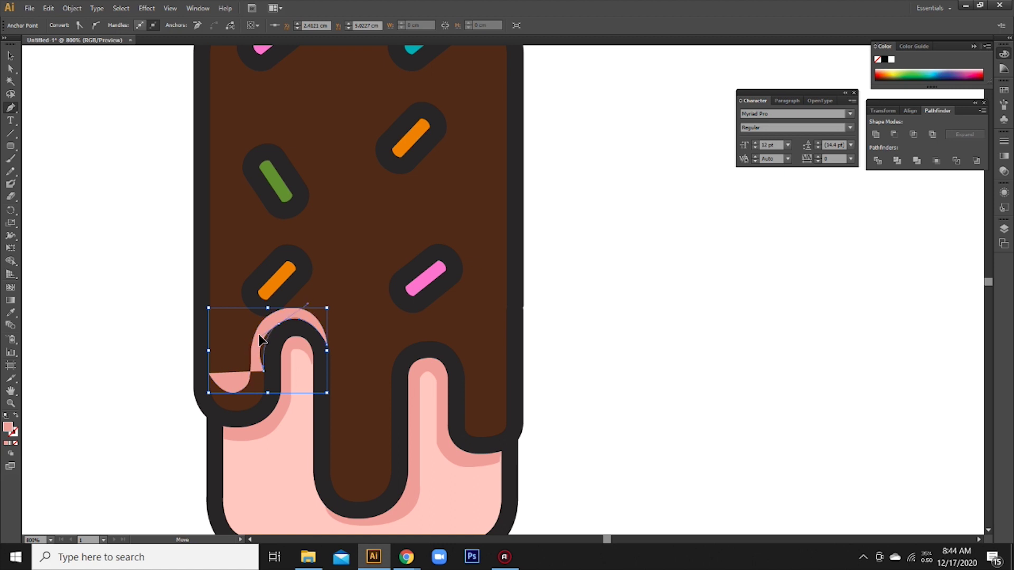
{"action": "left_click_drag", "start_coordinate": [244, 411], "coordinate": [218, 422]}
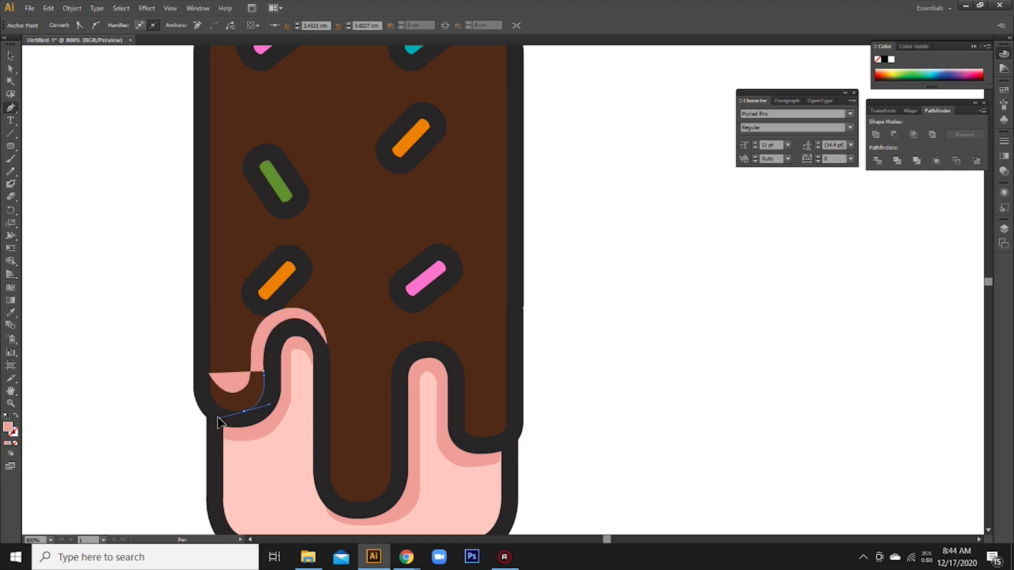
{"action": "left_click", "coordinate": [207, 374]}
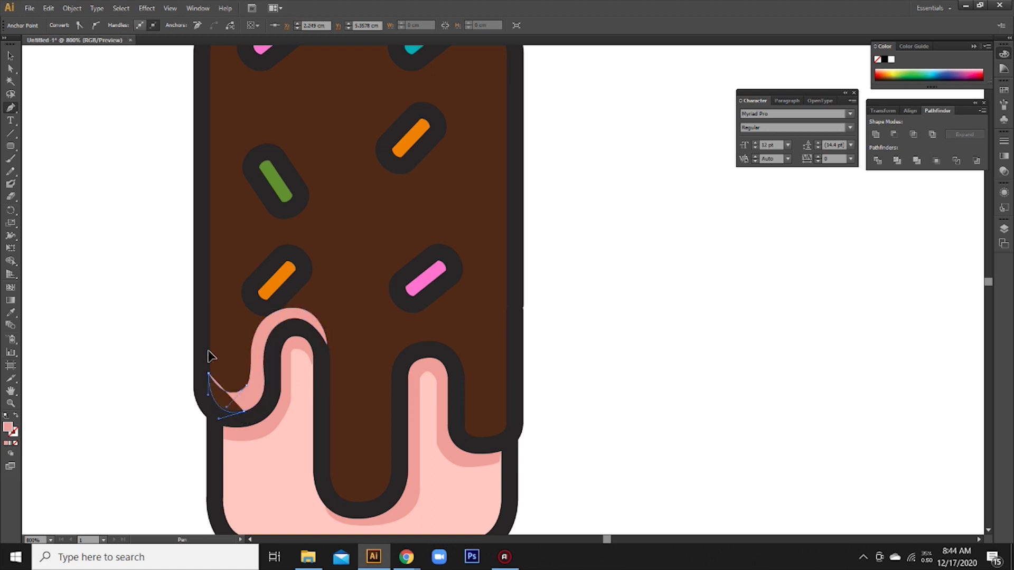
{"action": "key", "text": "shift+x"}
{"action": "double_click", "coordinate": [8, 429]}
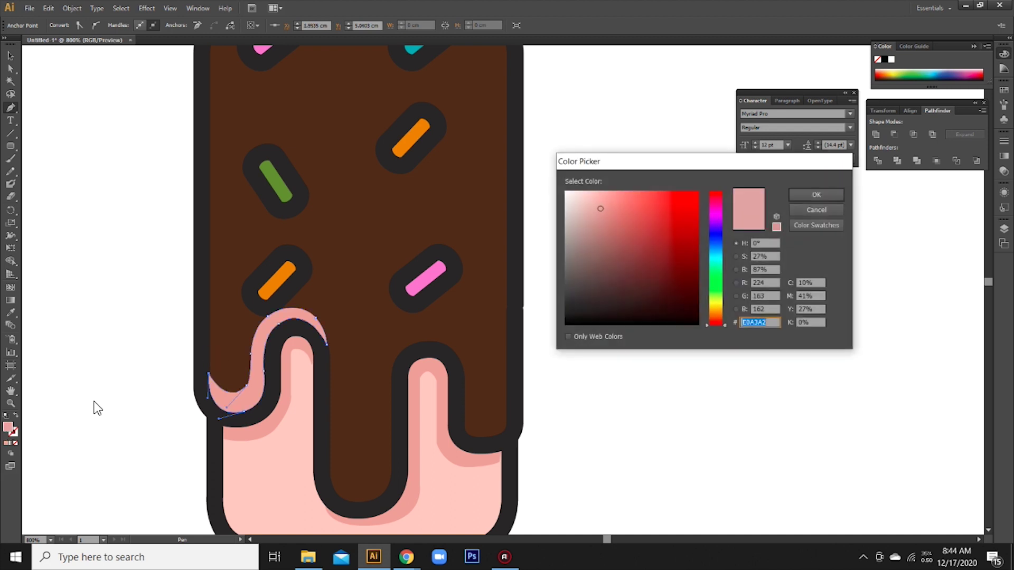
Sample the chocolate brown onto the drip shape and refill it a darker brown
{"action": "left_click", "coordinate": [815, 195]}
{"action": "left_click", "coordinate": [10, 312]}
{"action": "left_click", "coordinate": [369, 321]}
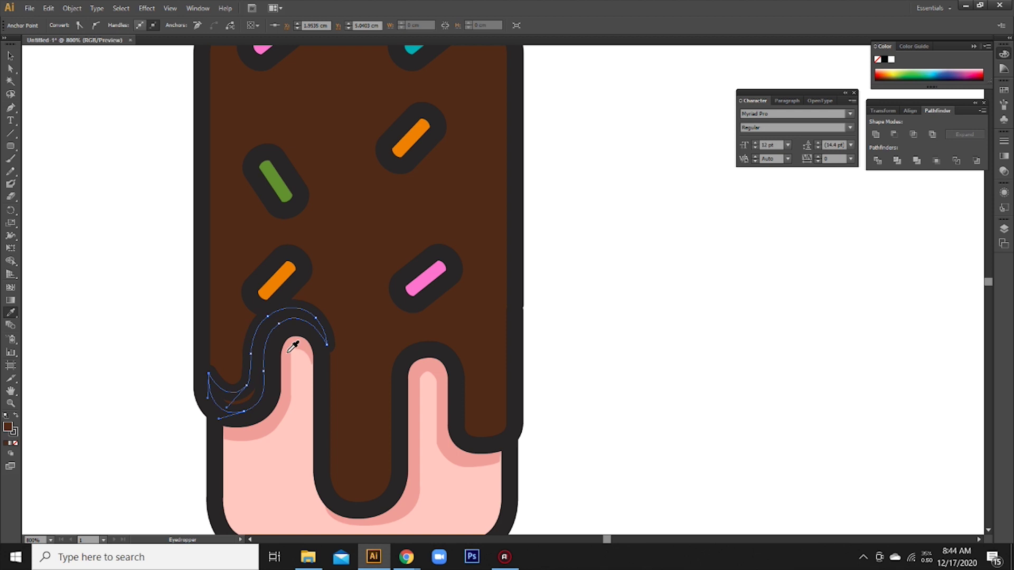
{"action": "left_click", "coordinate": [15, 444]}
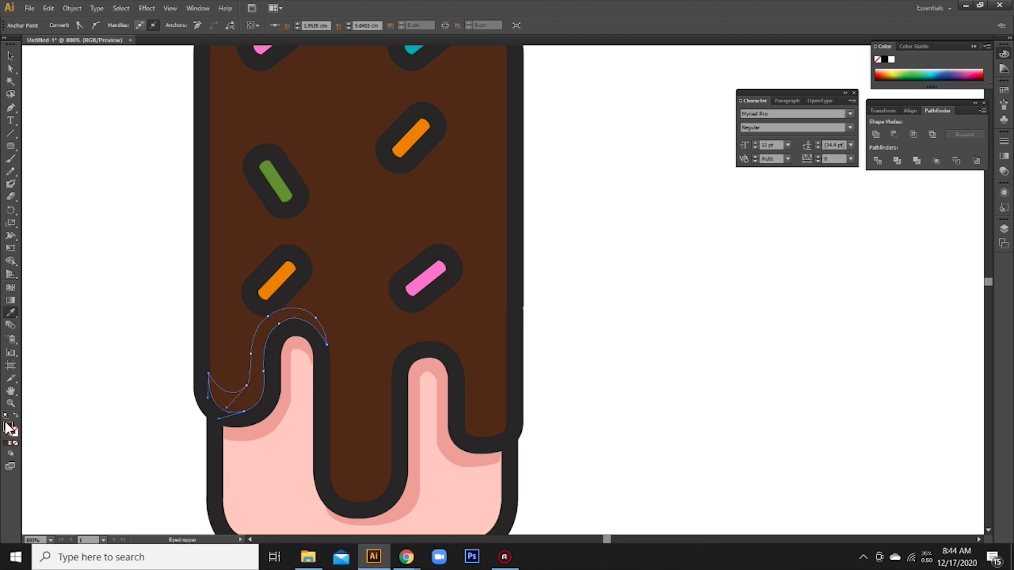
{"action": "double_click", "coordinate": [8, 428]}
{"action": "left_click_drag", "start_coordinate": [660, 291], "coordinate": [669, 301]}
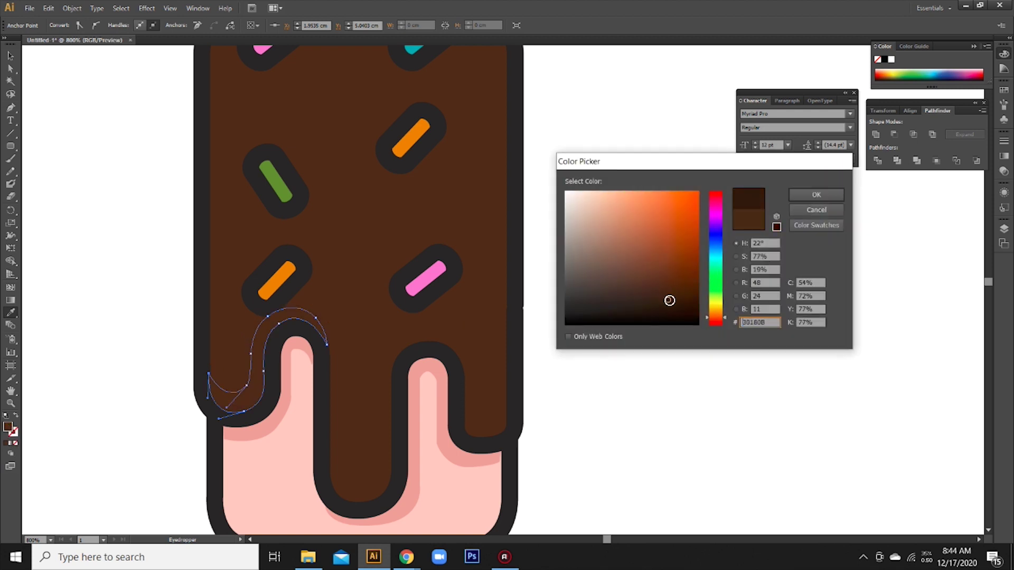
{"action": "left_click", "coordinate": [803, 198]}
Undo a stray path point, clear the selection and reselect the dark drip shadow
{"action": "left_click", "coordinate": [10, 55]}
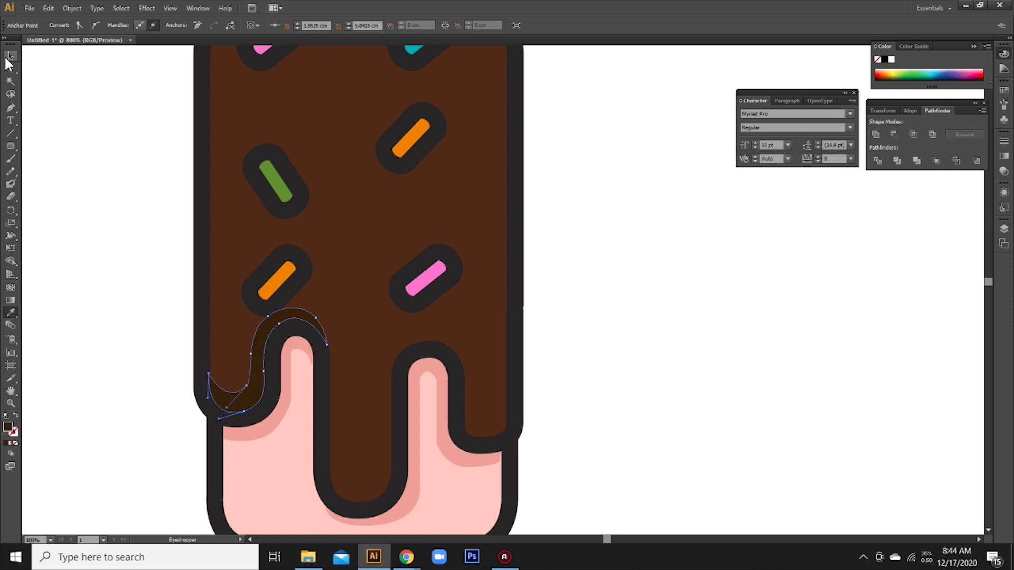
{"action": "left_click", "coordinate": [7, 111]}
{"action": "left_click", "coordinate": [104, 231]}
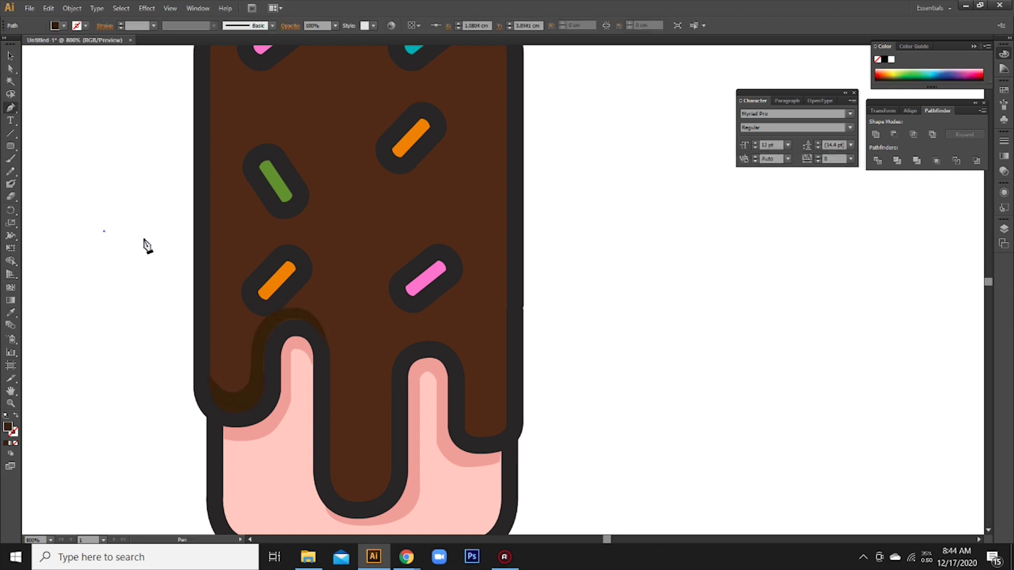
{"action": "left_click", "coordinate": [274, 323]}
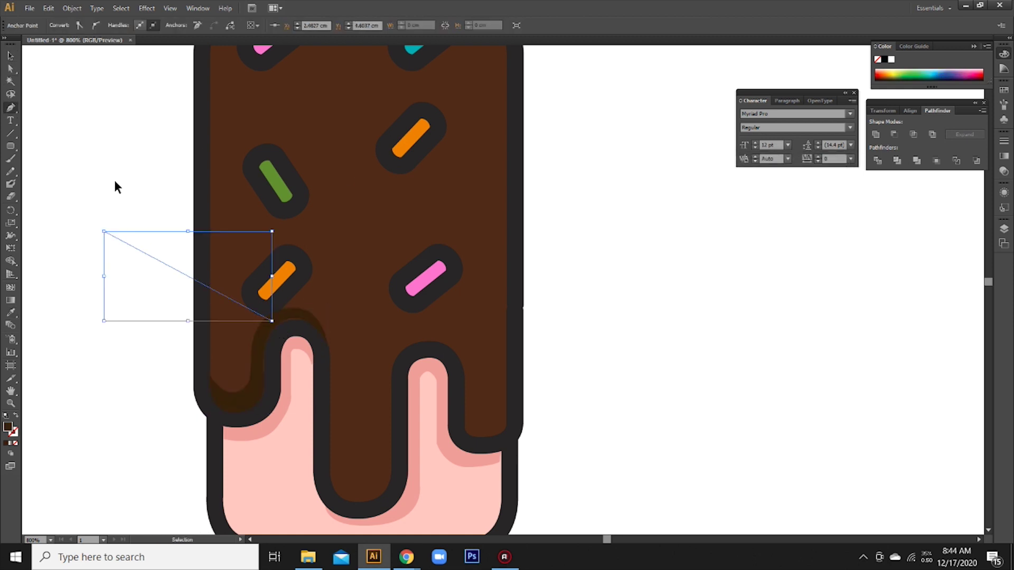
{"action": "key", "text": "ctrl+z"}
{"action": "key", "text": "ctrl+z"}
{"action": "left_click", "coordinate": [10, 55]}
{"action": "key", "text": "ctrl+shift+a"}
{"action": "left_click", "coordinate": [271, 330]}
Move the shadow's top anchor up and right, fine-tune its handles, and nudge the orange sprinkle
{"action": "left_click", "coordinate": [10, 68]}
{"action": "left_click_drag", "start_coordinate": [279, 324], "coordinate": [310, 307]}
{"action": "left_click_drag", "start_coordinate": [259, 338], "coordinate": [260, 341]}
{"action": "left_click", "coordinate": [11, 56]}
{"action": "left_click", "coordinate": [11, 68]}
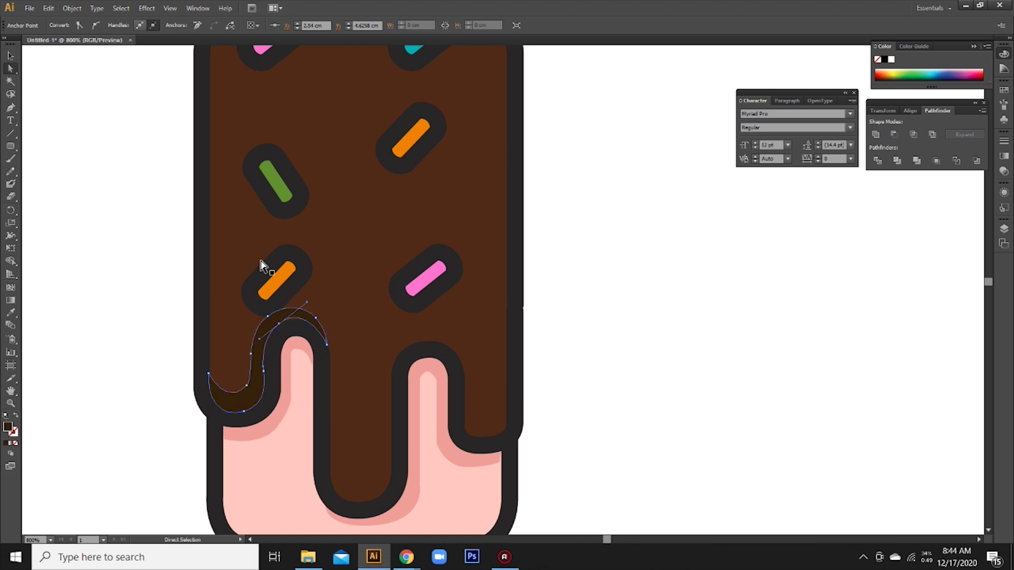
{"action": "left_click", "coordinate": [11, 56]}
{"action": "left_click", "coordinate": [132, 295]}
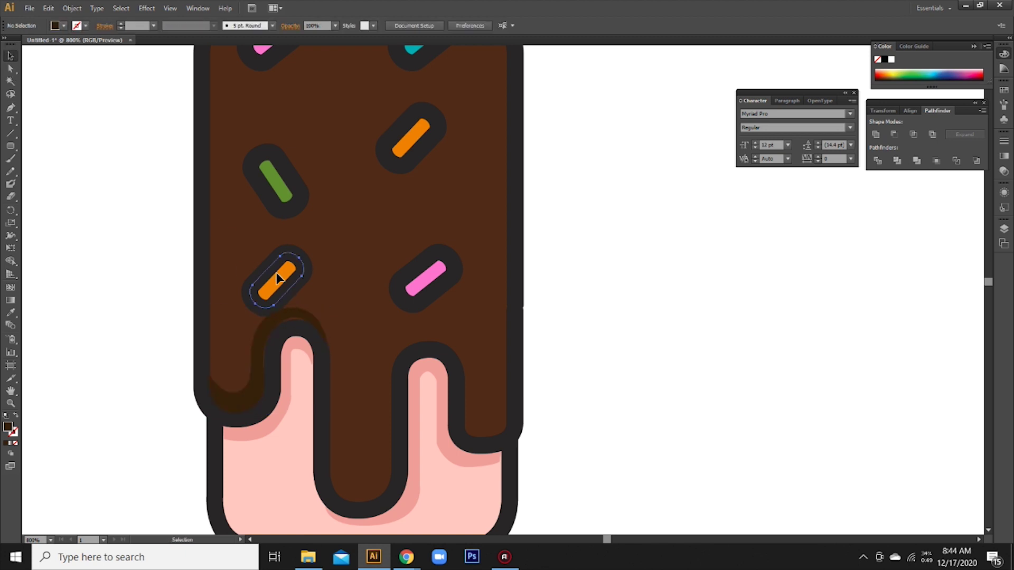
{"action": "left_click_drag", "start_coordinate": [270, 269], "coordinate": [263, 258]}
Move the green sprinkle up and right and the pink sprinkle to the right
{"action": "left_click_drag", "start_coordinate": [278, 181], "coordinate": [294, 150]}
{"action": "left_click", "coordinate": [434, 280]}
{"action": "left_click_drag", "start_coordinate": [434, 280], "coordinate": [450, 277]}
Zoom in and reshape the shadow's curve anchors and handles along the left drip
{"action": "left_click", "coordinate": [10, 69]}
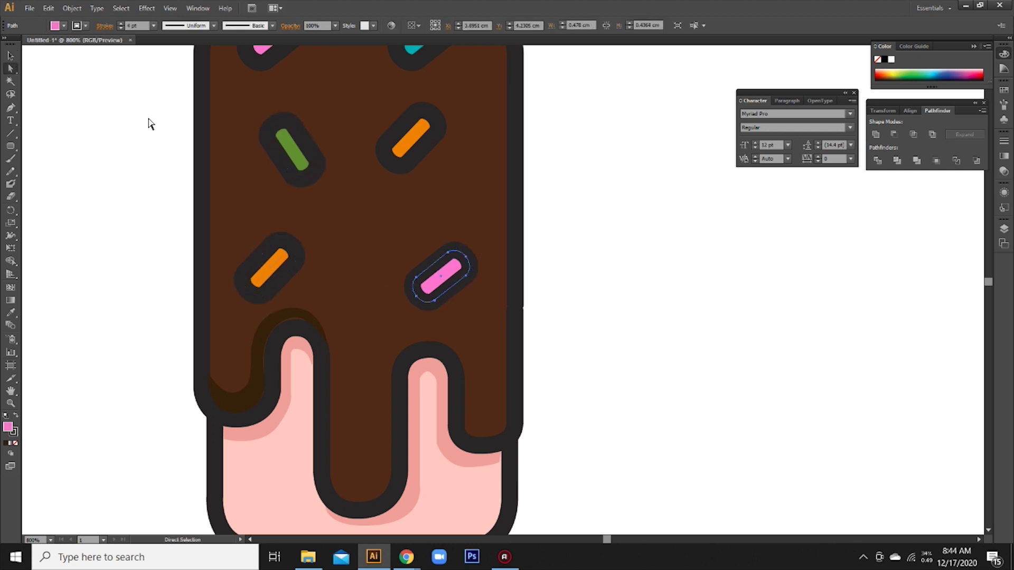
{"action": "key", "text": "ctrl+plus"}
{"action": "key", "text": "ctrl+plus"}
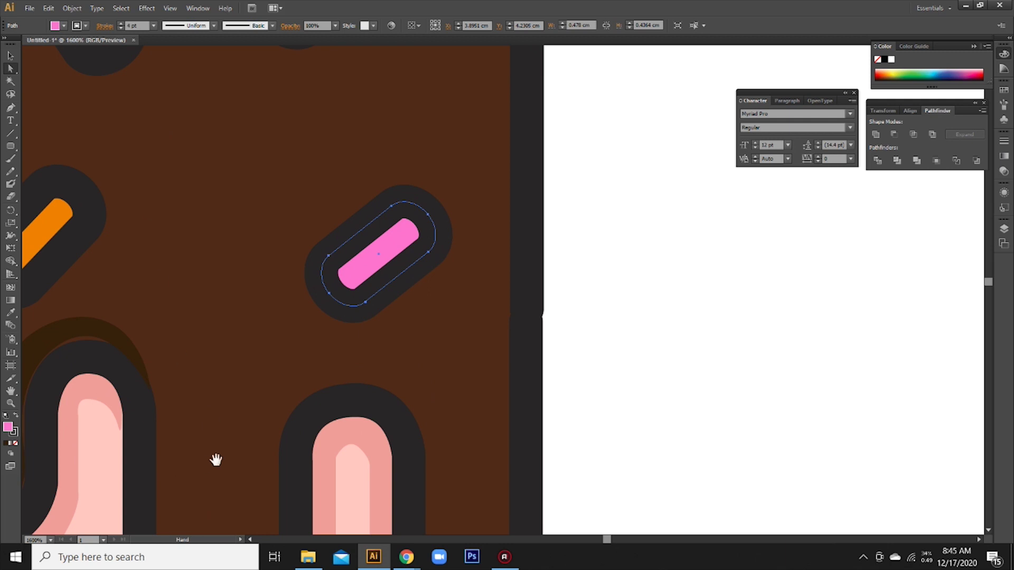
{"action": "left_click_drag", "start_coordinate": [215, 459], "coordinate": [384, 421]}
{"action": "left_click", "coordinate": [246, 302]}
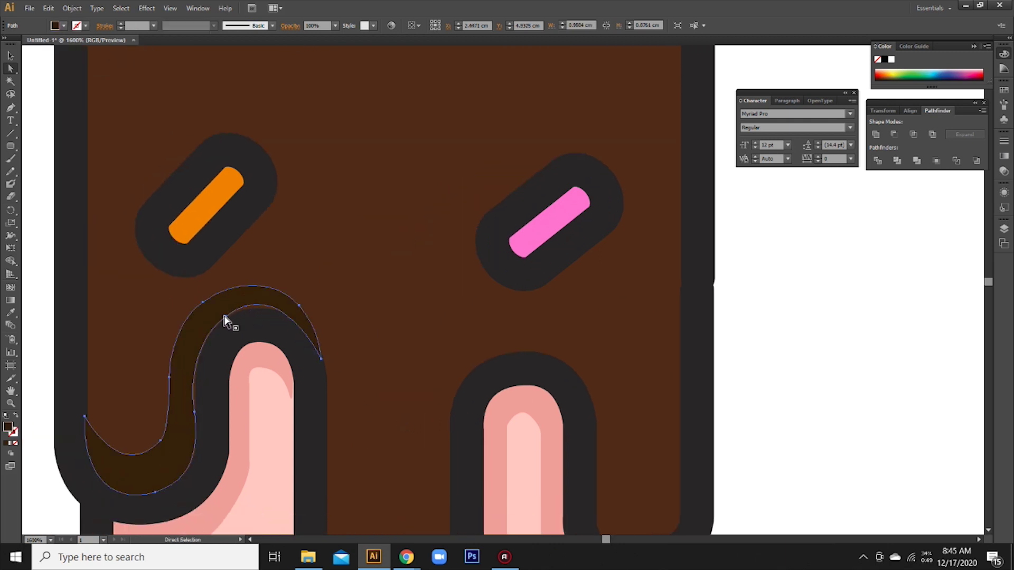
{"action": "left_click", "coordinate": [225, 319]}
{"action": "left_click_drag", "start_coordinate": [277, 282], "coordinate": [294, 283]}
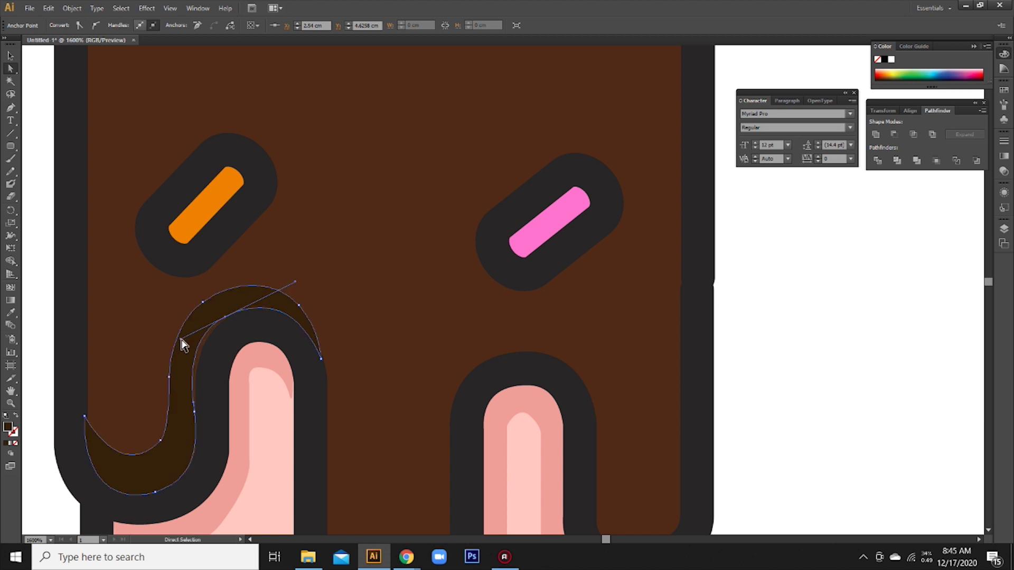
{"action": "left_click_drag", "start_coordinate": [180, 340], "coordinate": [191, 334]}
{"action": "left_click_drag", "start_coordinate": [204, 477], "coordinate": [207, 474]}
{"action": "left_click_drag", "start_coordinate": [189, 334], "coordinate": [188, 337]}
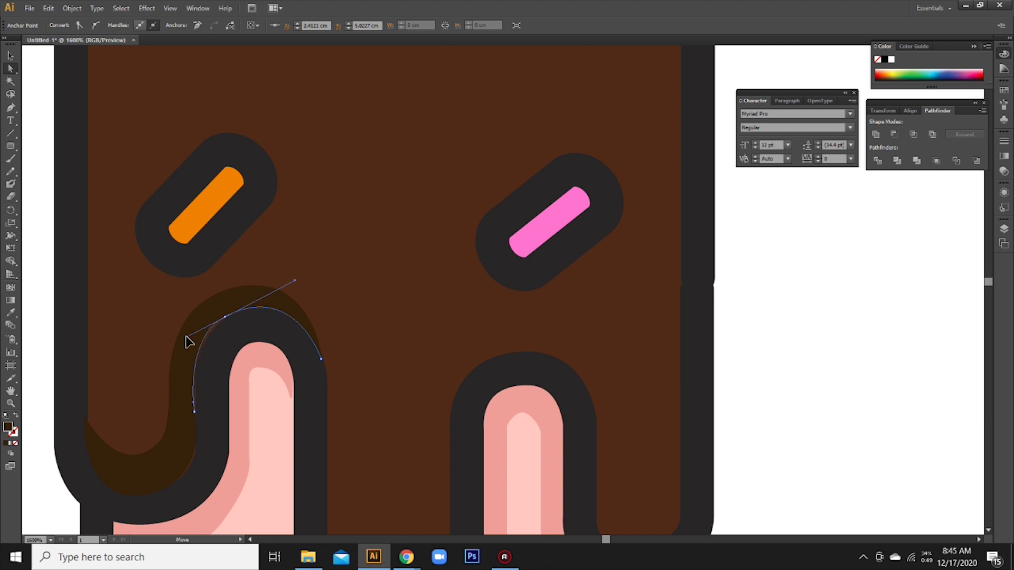
{"action": "left_click_drag", "start_coordinate": [189, 341], "coordinate": [186, 346]}
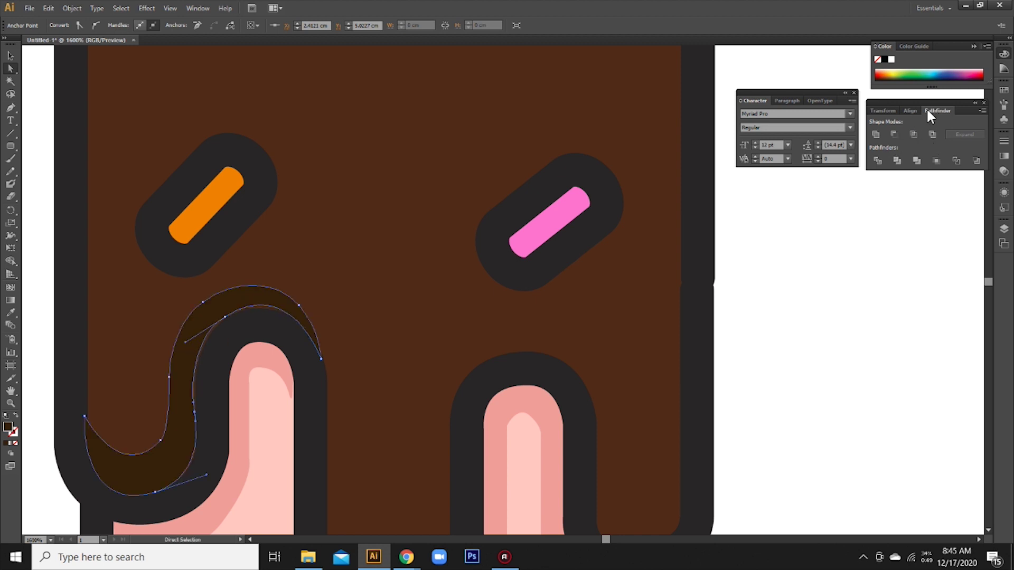
Sample the chocolate onto the shadow, remove its outline and fill it an even darker brown
{"action": "left_click", "coordinate": [10, 55]}
{"action": "left_click", "coordinate": [11, 313]}
{"action": "left_click", "coordinate": [148, 319]}
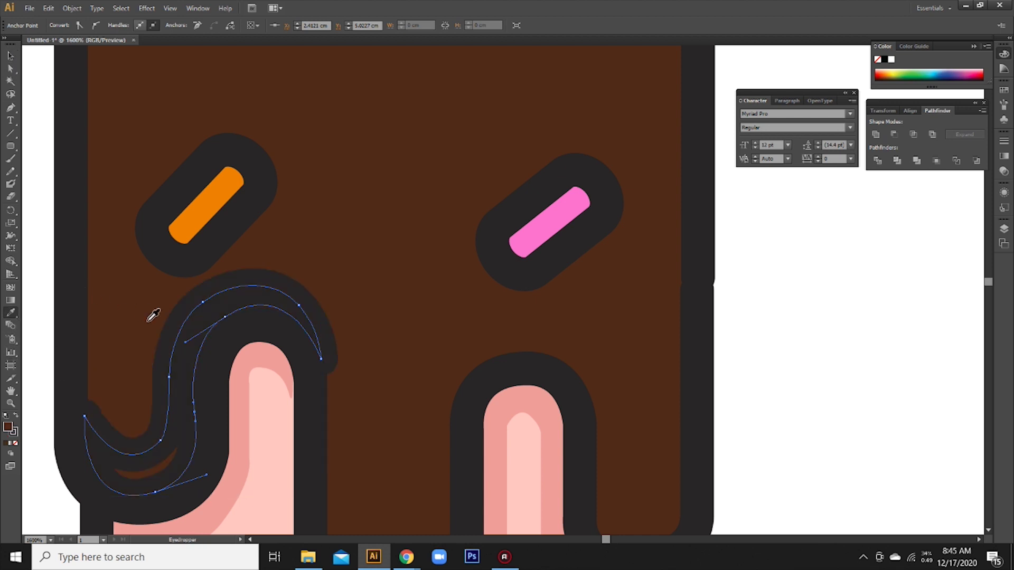
{"action": "left_click", "coordinate": [17, 443]}
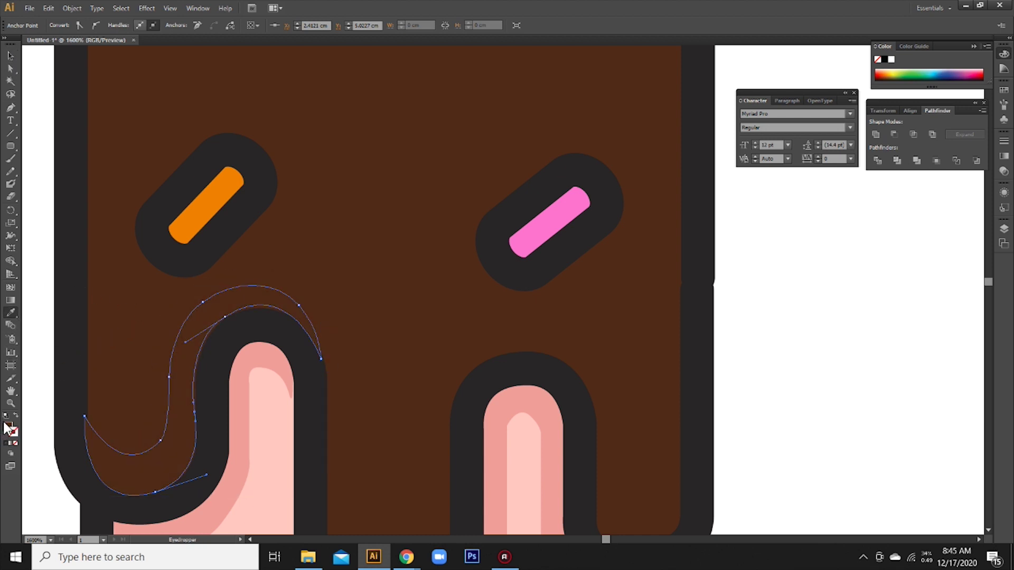
{"action": "double_click", "coordinate": [8, 427]}
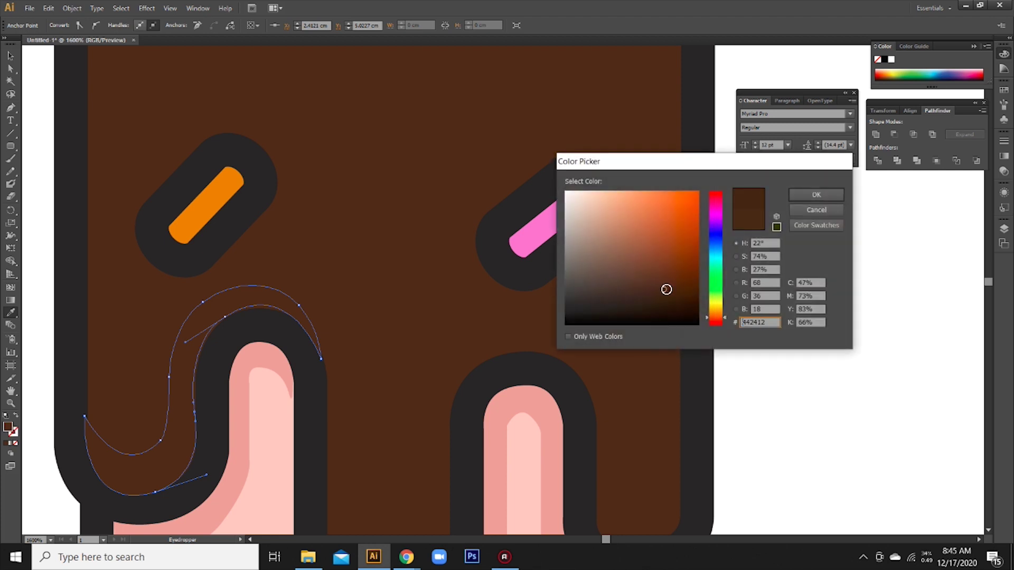
{"action": "left_click", "coordinate": [838, 196]}
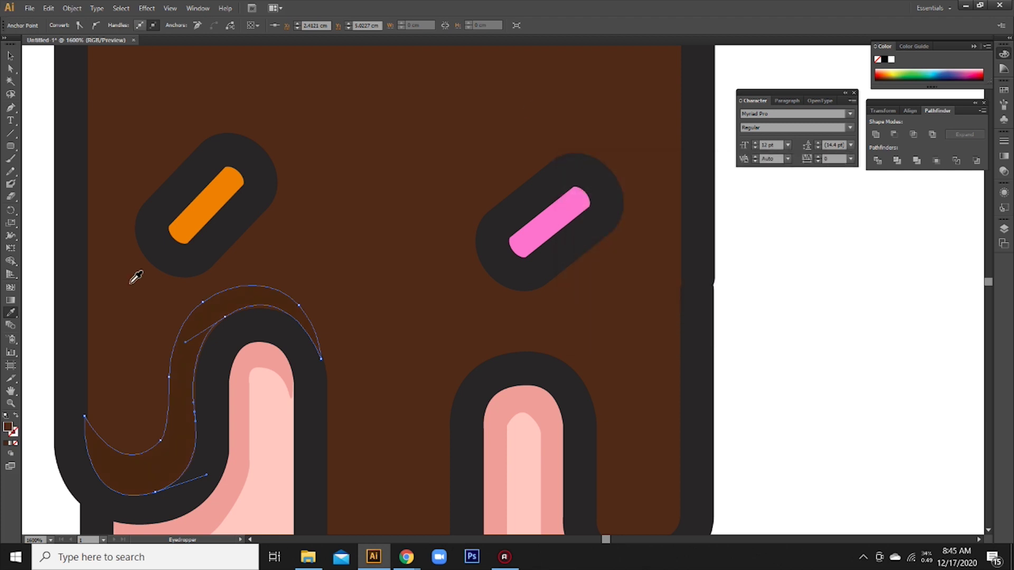
{"action": "double_click", "coordinate": [7, 428]}
{"action": "left_click", "coordinate": [671, 300]}
{"action": "left_click", "coordinate": [822, 189]}
Nudge shadow anchors so it curls in a U down the drip's left edge, then zoom out
{"action": "left_click", "coordinate": [16, 72]}
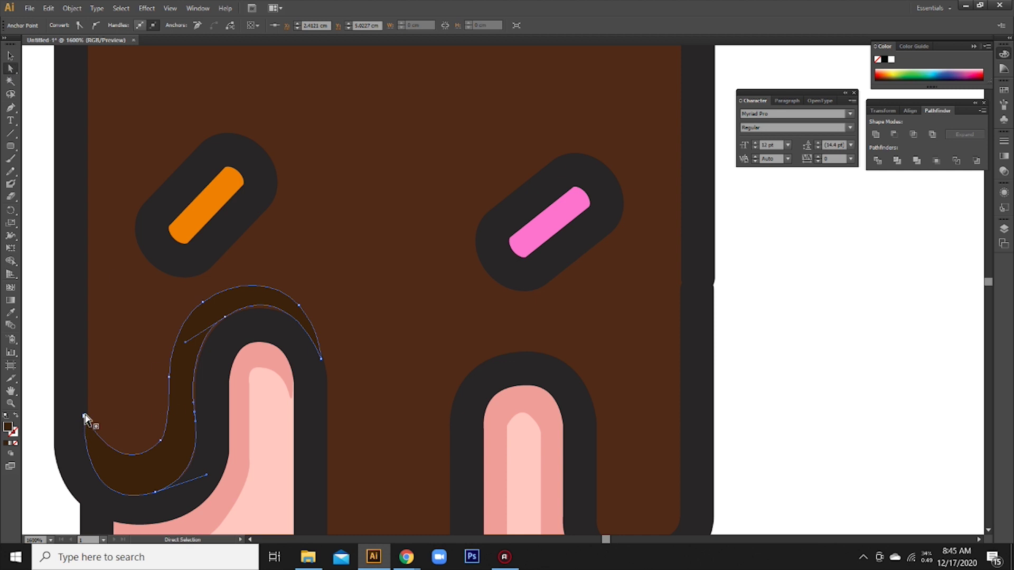
{"action": "left_click_drag", "start_coordinate": [84, 417], "coordinate": [89, 420]}
{"action": "left_click_drag", "start_coordinate": [105, 509], "coordinate": [98, 510]}
{"action": "left_click", "coordinate": [46, 438]}
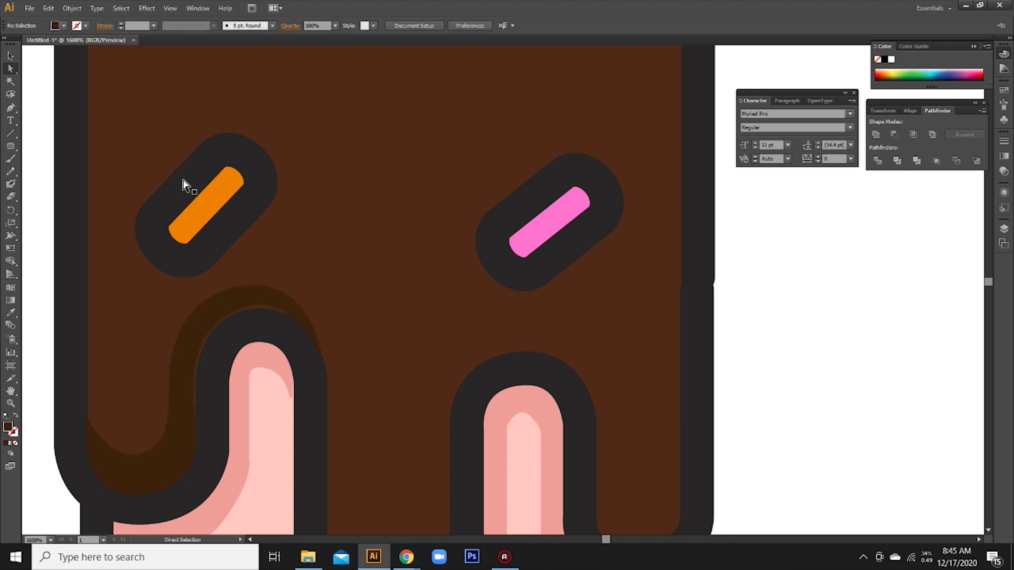
{"action": "left_click", "coordinate": [10, 55]}
{"action": "key", "text": "ctrl+minus"}
{"action": "key", "text": "ctrl+minus"}
{"action": "key", "text": "ctrl+minus"}
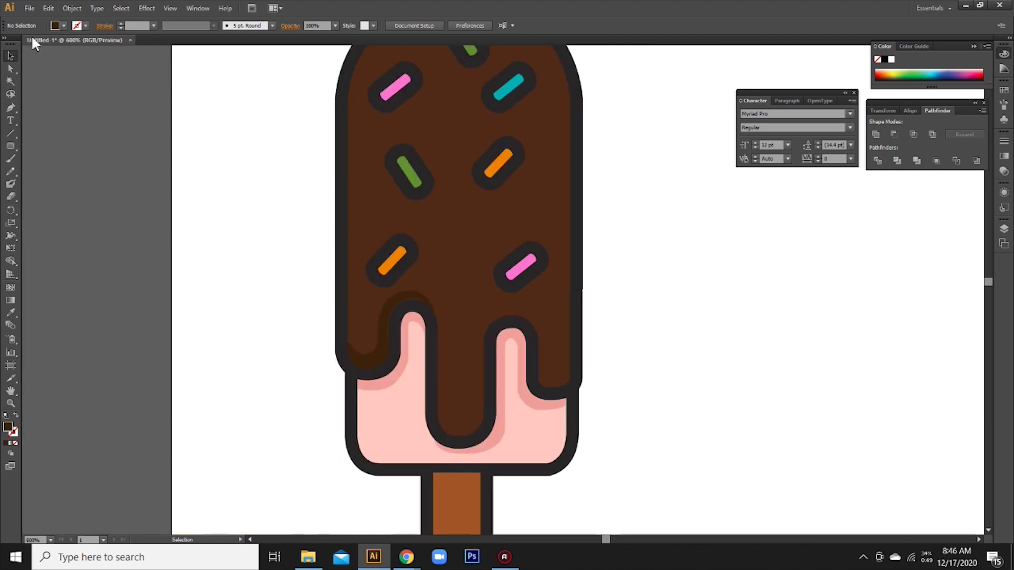
Zoom in on the middle drip and start a shadow path with a curved bottom edge
{"action": "key", "text": "ctrl+plus"}
{"action": "key", "text": "ctrl+plus"}
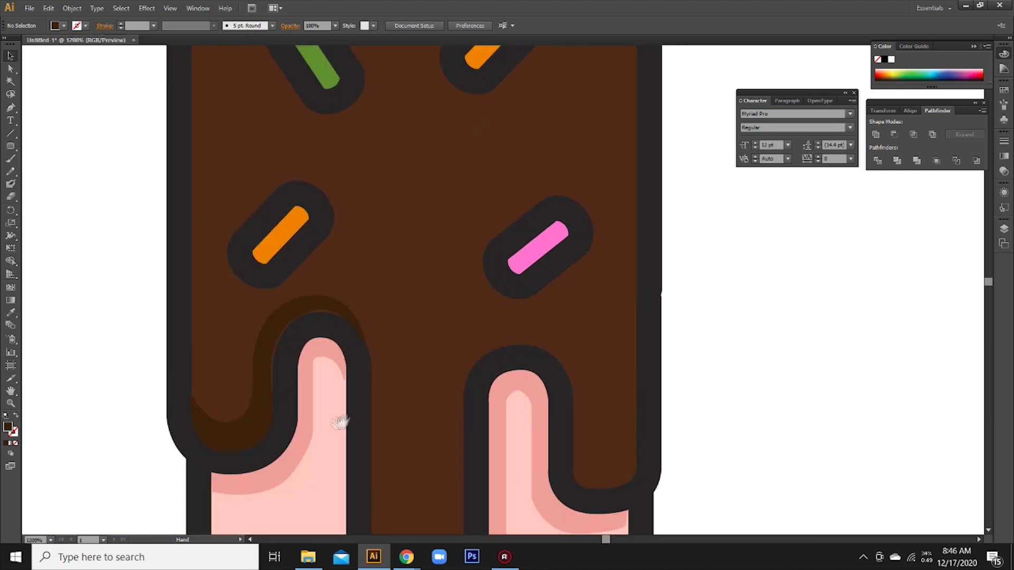
{"action": "left_click_drag", "start_coordinate": [274, 421], "coordinate": [200, 283]}
{"action": "key", "text": "p"}
{"action": "left_click", "coordinate": [294, 381]}
{"action": "left_click_drag", "start_coordinate": [351, 402], "coordinate": [380, 379]}
{"action": "mouse_move", "coordinate": [376, 242]}
{"action": "left_mouse_down"}
{"action": "mouse_move", "coordinate": [295, 415]}
{"action": "mouse_move", "coordinate": [379, 396]}
{"action": "left_mouse_up"}
{"action": "key", "text": "ctrl+z"}
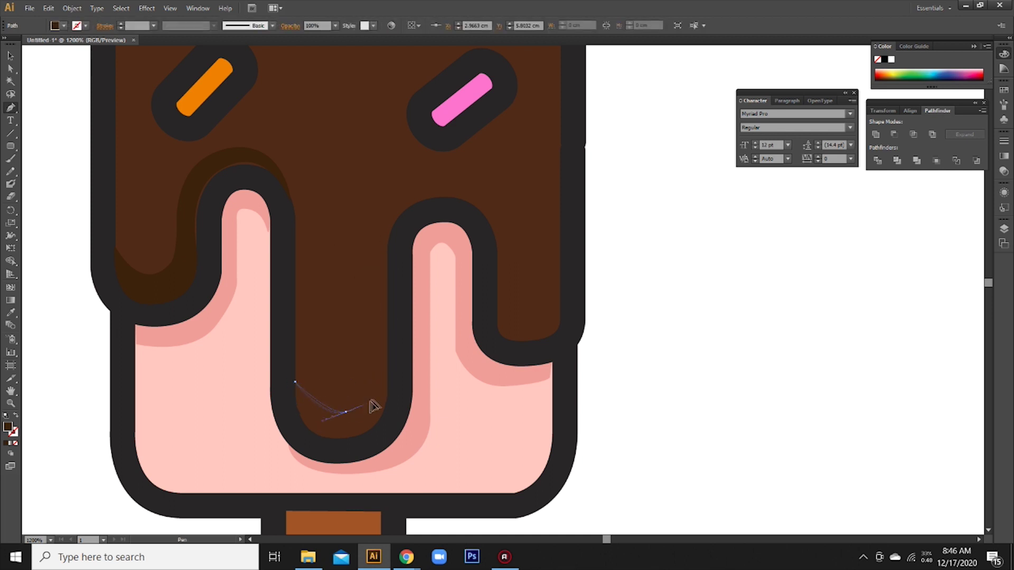
Trace the shadow up the drip's left side, over the top, and close it at the tip
{"action": "left_click", "coordinate": [369, 374]}
{"action": "left_click", "coordinate": [375, 222]}
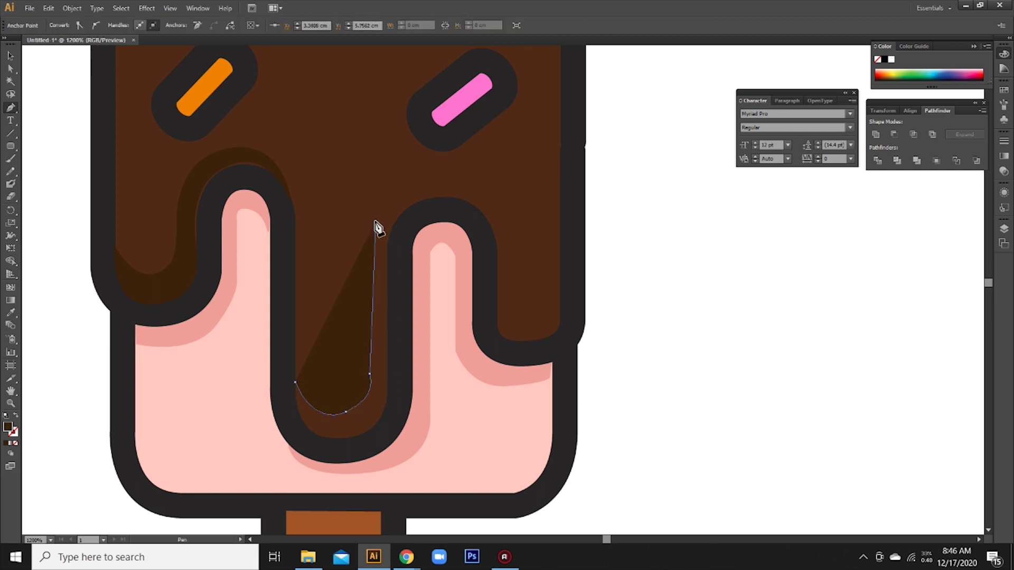
{"action": "left_click_drag", "start_coordinate": [467, 200], "coordinate": [531, 254]}
{"action": "left_click_drag", "start_coordinate": [391, 258], "coordinate": [377, 349]}
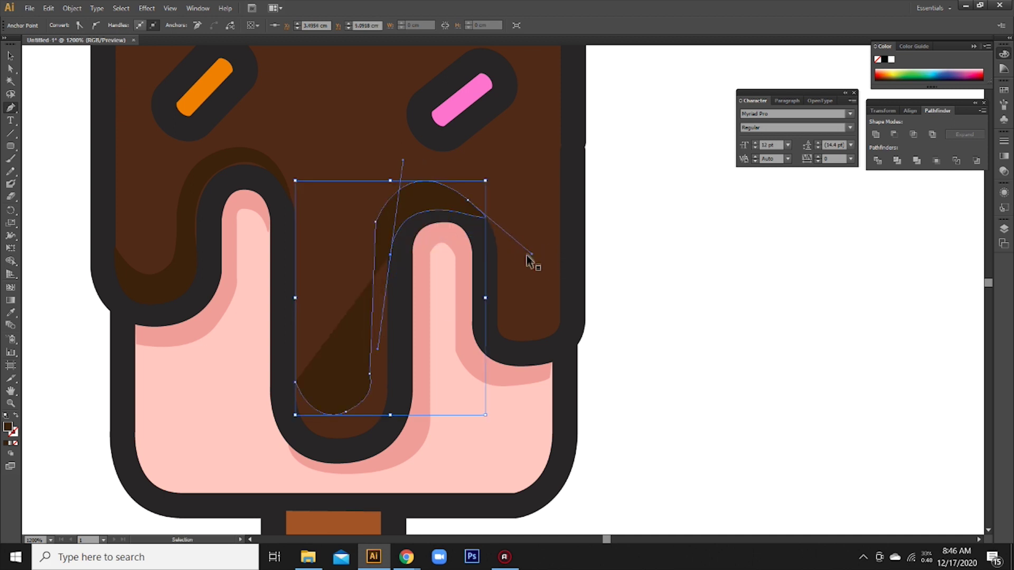
{"action": "left_click_drag", "start_coordinate": [468, 200], "coordinate": [468, 201]}
{"action": "left_click_drag", "start_coordinate": [403, 160], "coordinate": [390, 181]}
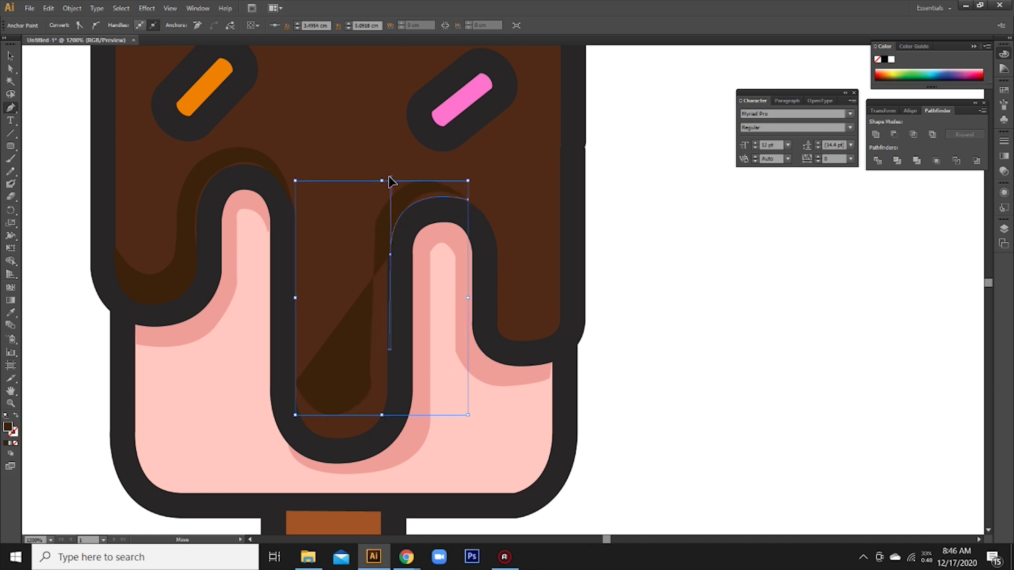
{"action": "left_click", "coordinate": [387, 400]}
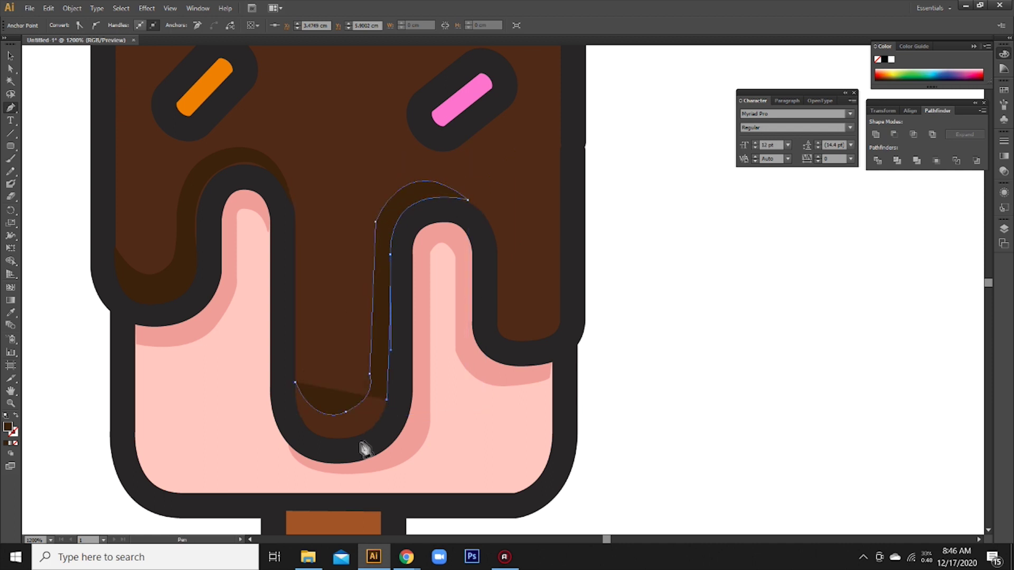
{"action": "left_click_drag", "start_coordinate": [316, 439], "coordinate": [294, 442]}
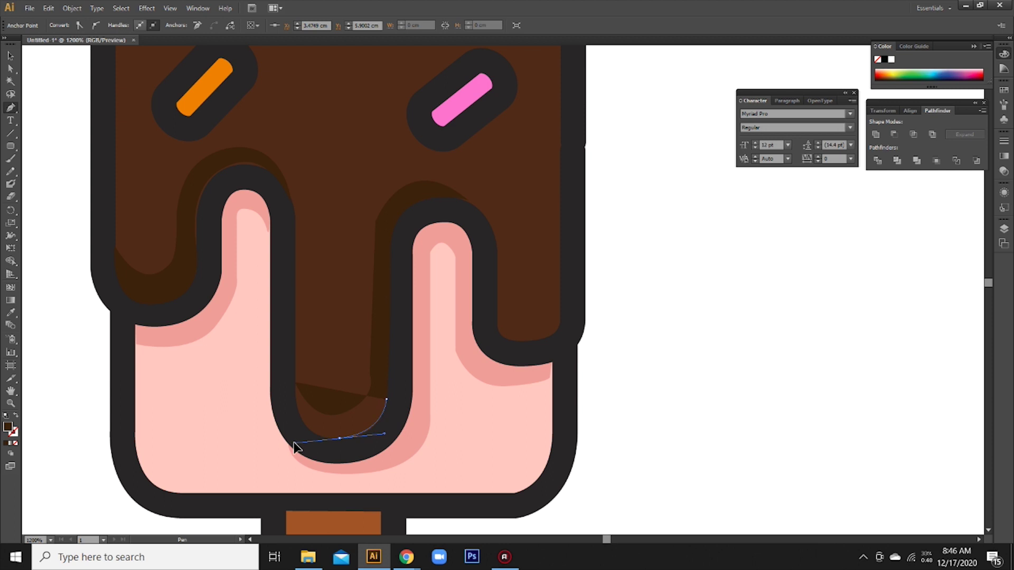
{"action": "left_click", "coordinate": [295, 382]}
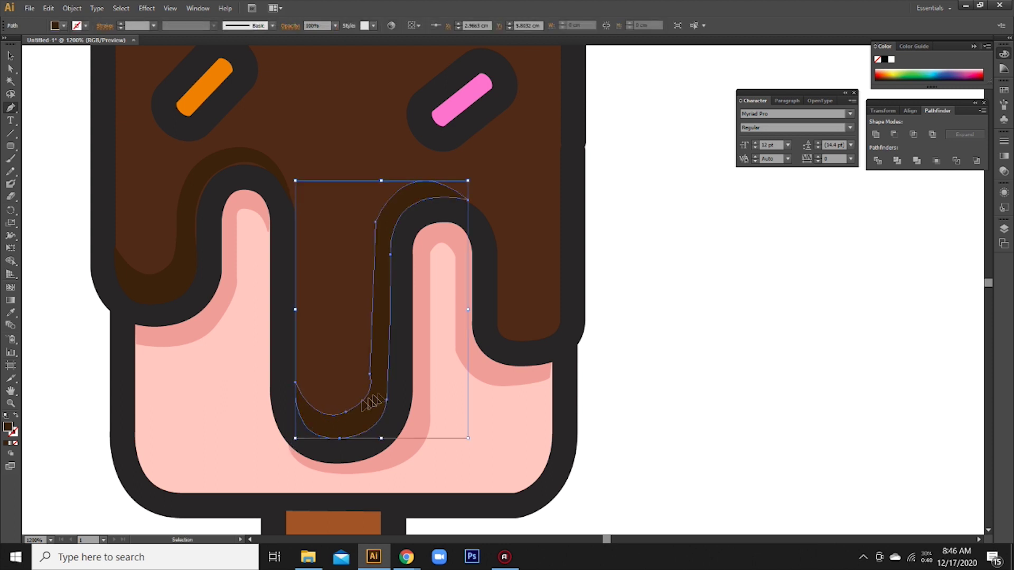
Reshape the shadow's bottom curve and upper-left anchor with Direct Selection
{"action": "key", "text": "a"}
{"action": "left_click_drag", "start_coordinate": [370, 375], "coordinate": [370, 408]}
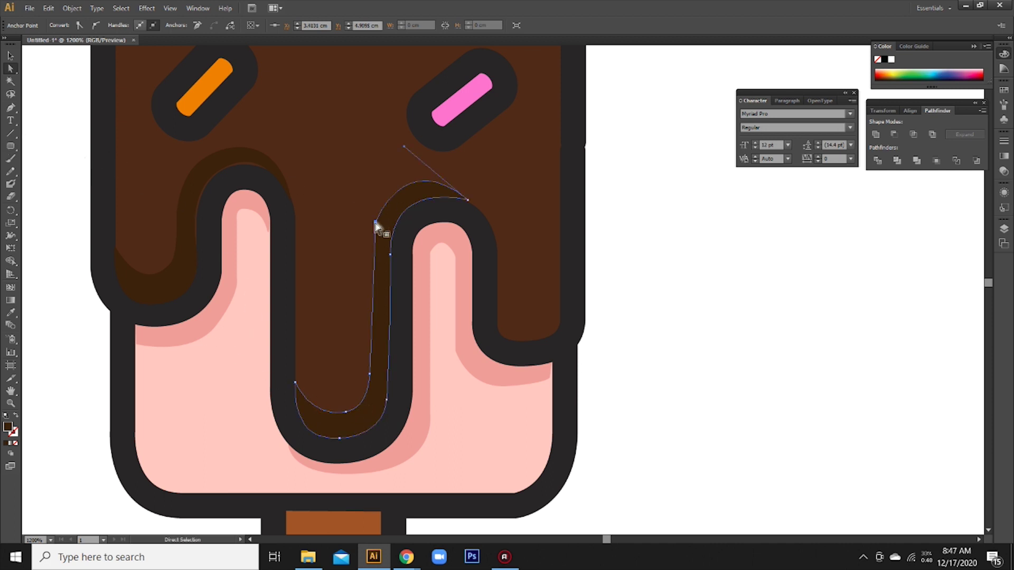
{"action": "left_click_drag", "start_coordinate": [376, 226], "coordinate": [375, 251]}
{"action": "left_click_drag", "start_coordinate": [404, 147], "coordinate": [380, 142]}
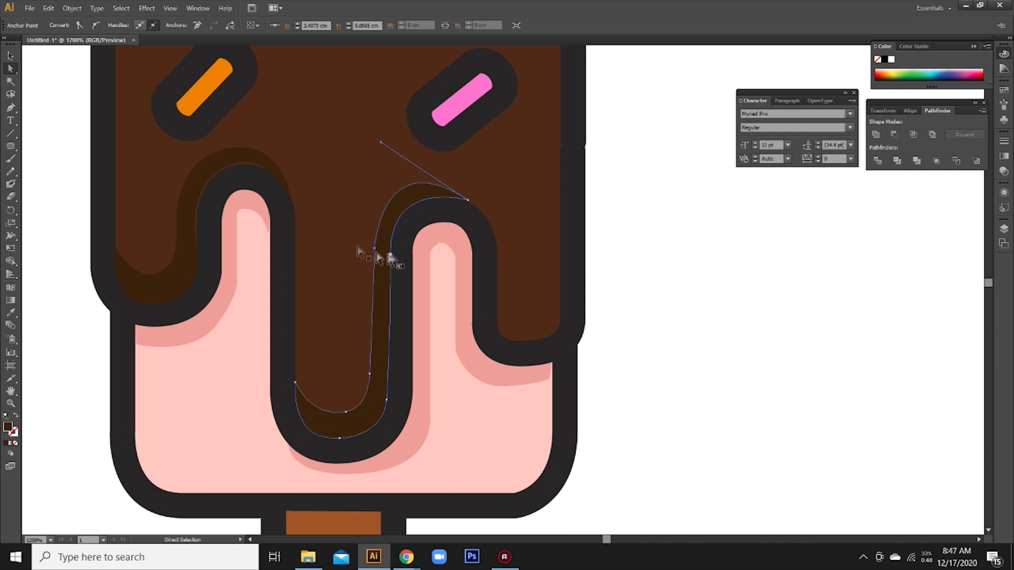
{"action": "left_click", "coordinate": [11, 55]}
{"action": "left_click", "coordinate": [11, 108]}
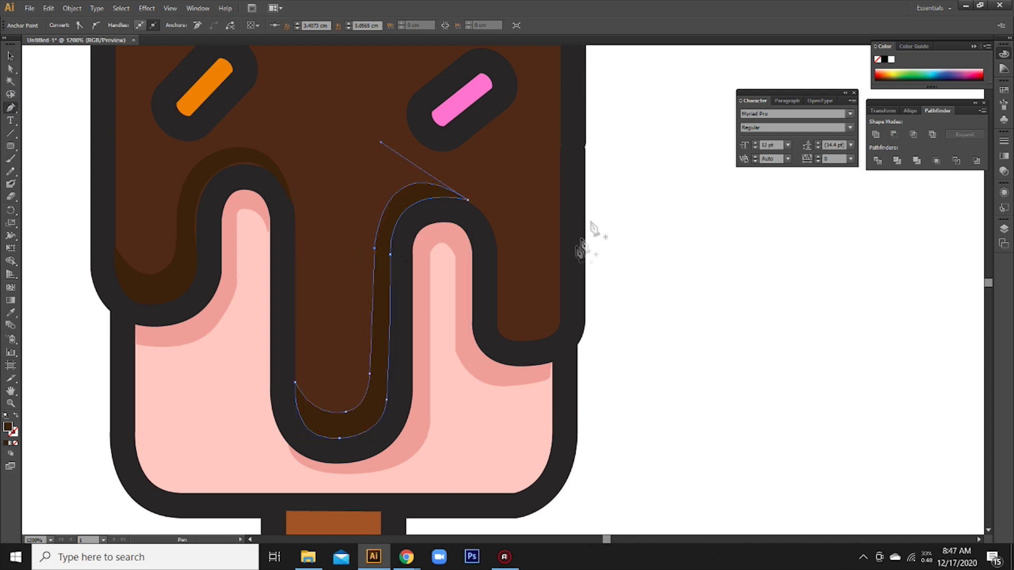
Draw a small closed dark brown shadow on the right drip
{"action": "left_click", "coordinate": [498, 305]}
{"action": "left_click_drag", "start_coordinate": [530, 314], "coordinate": [554, 307]}
{"action": "left_click", "coordinate": [548, 267]}
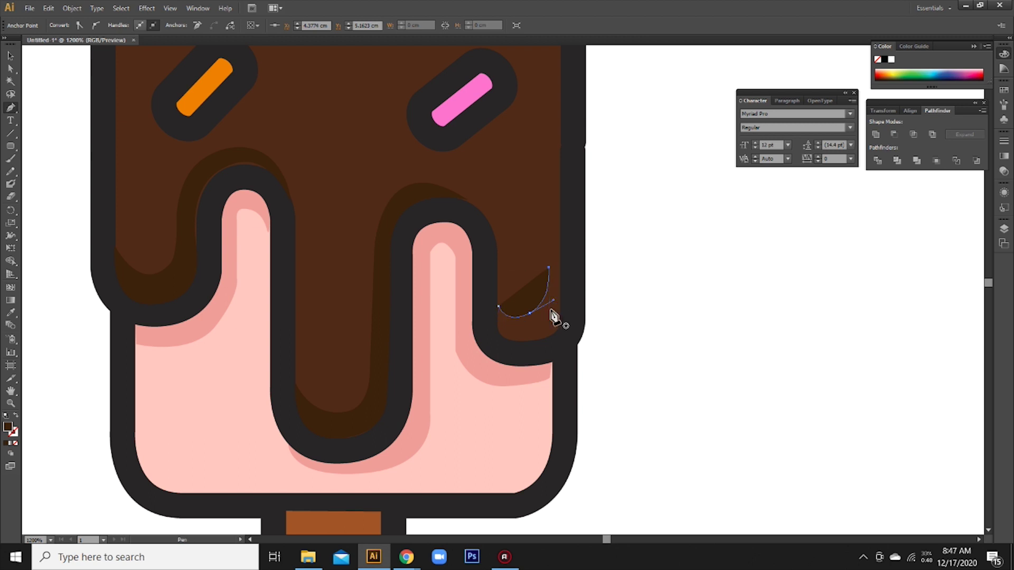
{"action": "key", "text": "ctrl+z"}
{"action": "left_click", "coordinate": [547, 283]}
Start a shadow strip at the popsicle's rounded top-right corner, curving down the right edge
{"action": "scroll", "coordinate": [555, 389], "scroll_direction": "up", "scroll_amount": 3}
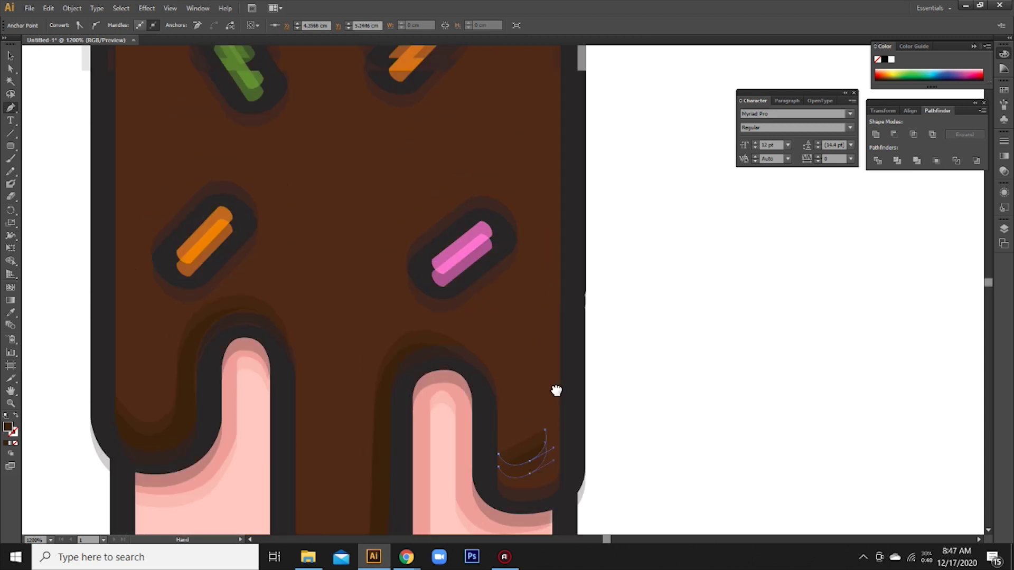
{"action": "left_click_drag", "start_coordinate": [551, 215], "coordinate": [480, 430]}
{"action": "left_click", "coordinate": [481, 233]}
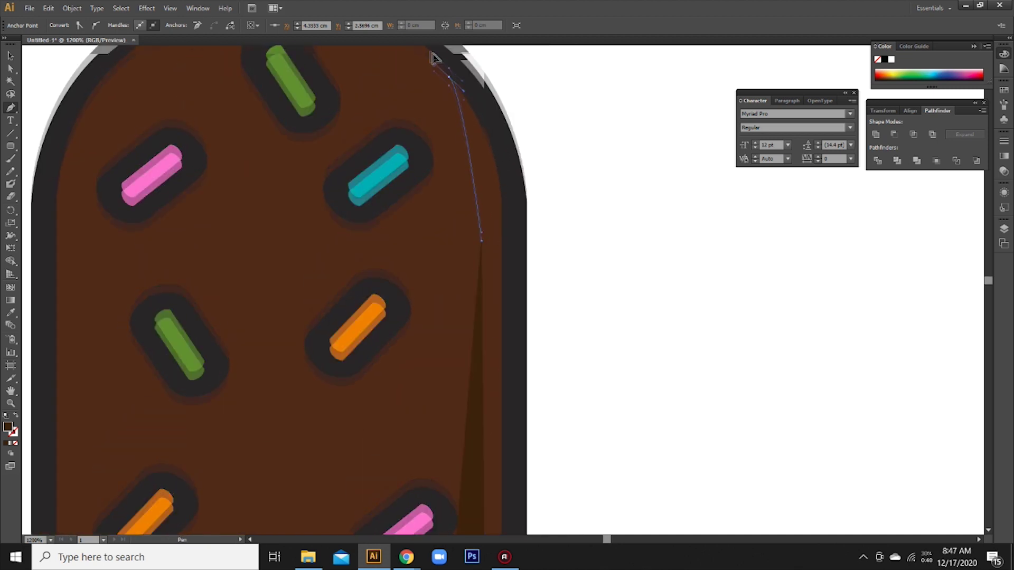
{"action": "scroll", "coordinate": [507, 237], "scroll_direction": "up", "scroll_amount": 1}
{"action": "left_click_drag", "start_coordinate": [480, 239], "coordinate": [469, 214]}
{"action": "left_click_drag", "start_coordinate": [463, 163], "coordinate": [445, 124]}
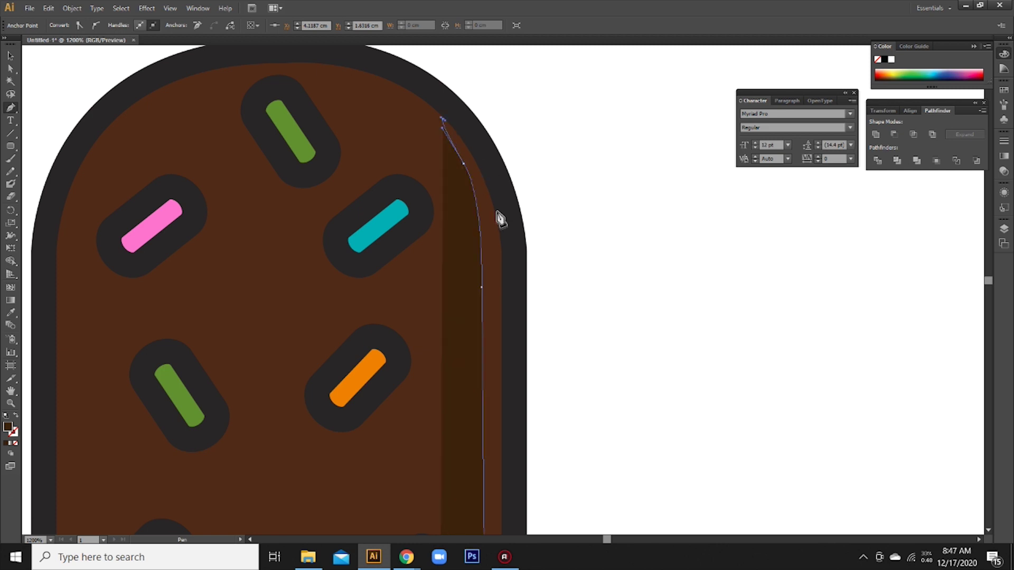
Extend the shadow strip down the right edge and around the right drip's bottom
{"action": "left_click_drag", "start_coordinate": [508, 281], "coordinate": [510, 308]}
{"action": "left_click_drag", "start_coordinate": [494, 248], "coordinate": [468, 243]}
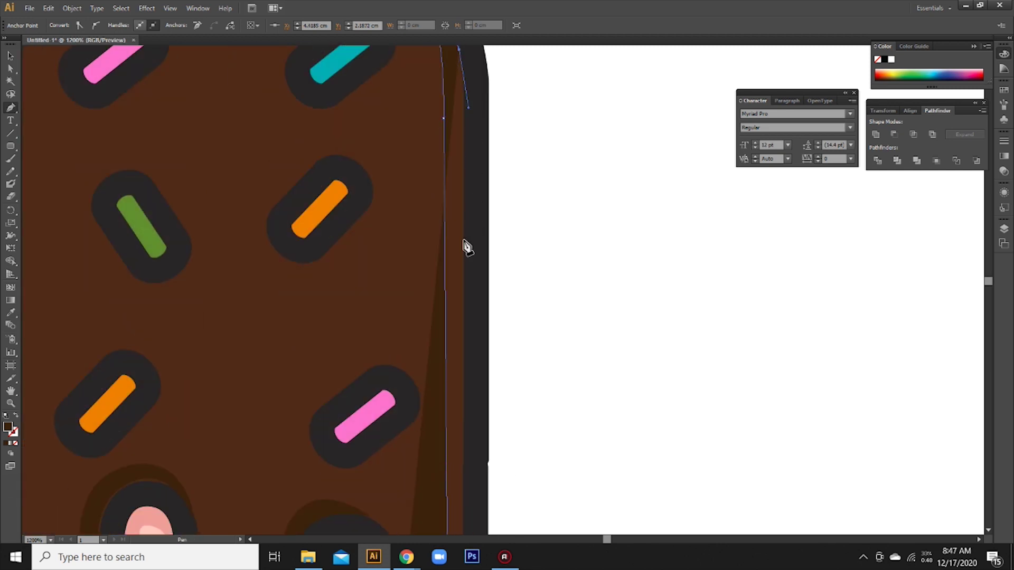
{"action": "left_click", "coordinate": [466, 127], "text": "ctrl"}
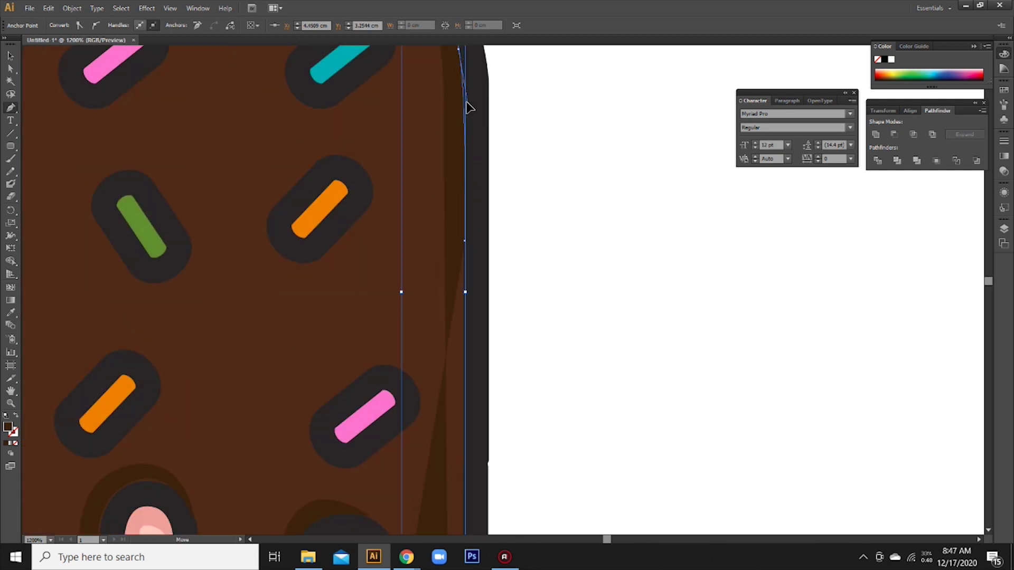
{"action": "scroll", "coordinate": [465, 121], "scroll_direction": "down", "scroll_amount": 5}
{"action": "left_click", "coordinate": [460, 452]}
{"action": "left_click_drag", "start_coordinate": [428, 482], "coordinate": [388, 496]}
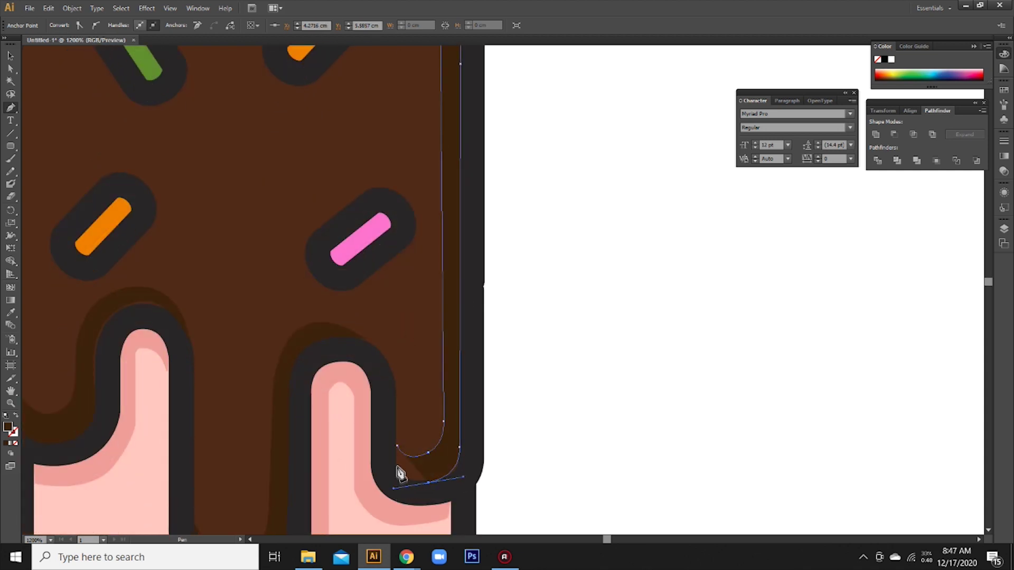
{"action": "left_click_drag", "start_coordinate": [396, 464], "coordinate": [400, 450]}
Begin a shadow path with a curved edge beside the orange sprinkle
{"action": "scroll", "coordinate": [370, 343], "scroll_direction": "up", "scroll_amount": 2}
{"action": "scroll", "coordinate": [364, 295], "scroll_direction": "left", "scroll_amount": 3}
{"action": "left_click", "coordinate": [234, 262]}
{"action": "mouse_move", "coordinate": [240, 291]}
{"action": "left_mouse_down"}
{"action": "mouse_move", "coordinate": [231, 309]}
{"action": "mouse_move", "coordinate": [235, 281]}
{"action": "left_mouse_up"}
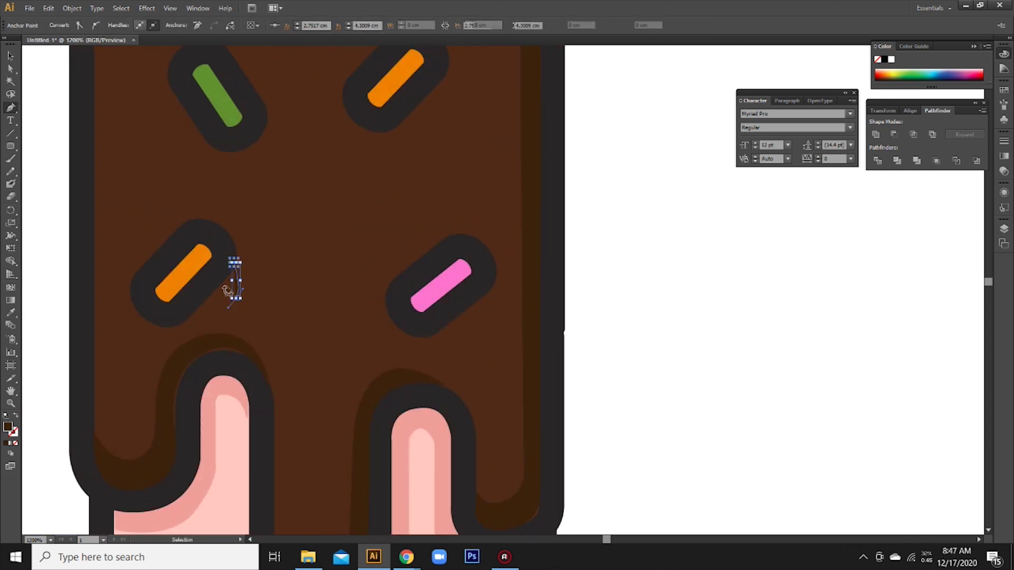
Close the sprinkle shadow and send it behind the sprinkle's outline
{"action": "left_click", "coordinate": [178, 334]}
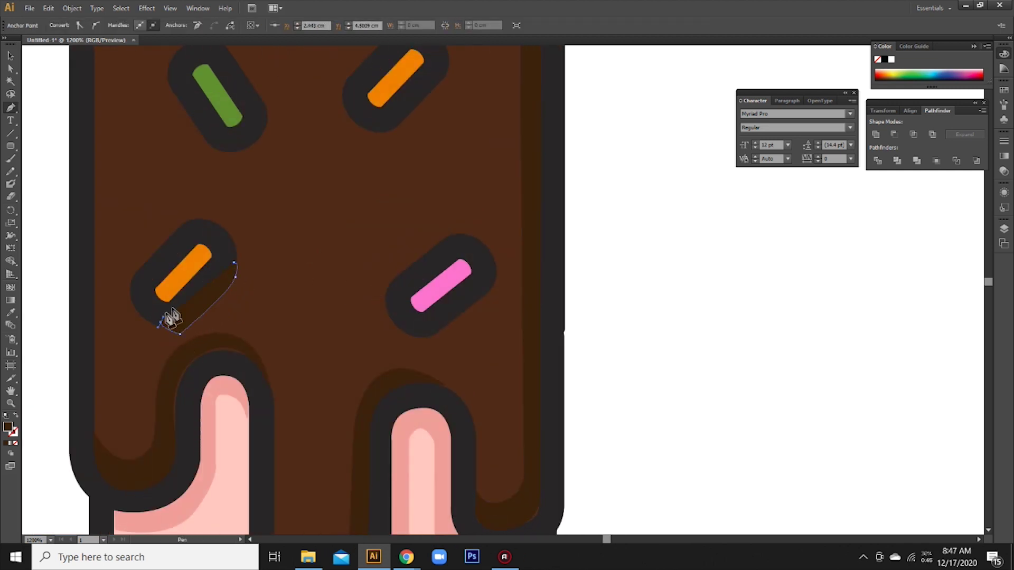
{"action": "left_click", "coordinate": [233, 263]}
{"action": "left_click", "coordinate": [11, 55]}
{"action": "key", "text": "ctrl+["}
{"action": "left_click", "coordinate": [211, 256]}
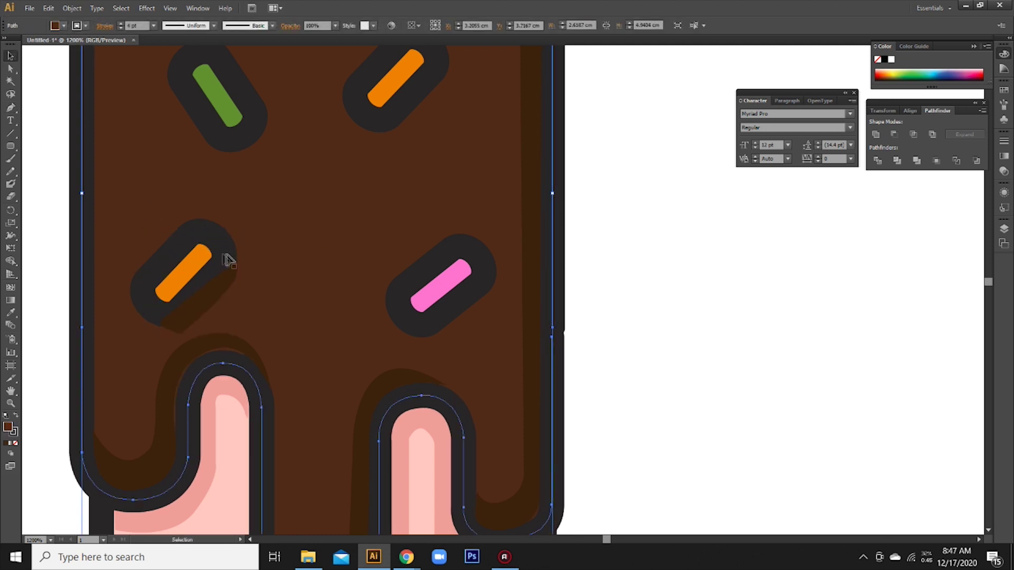
{"action": "right_click", "coordinate": [218, 256]}
{"action": "left_click", "coordinate": [369, 417]}
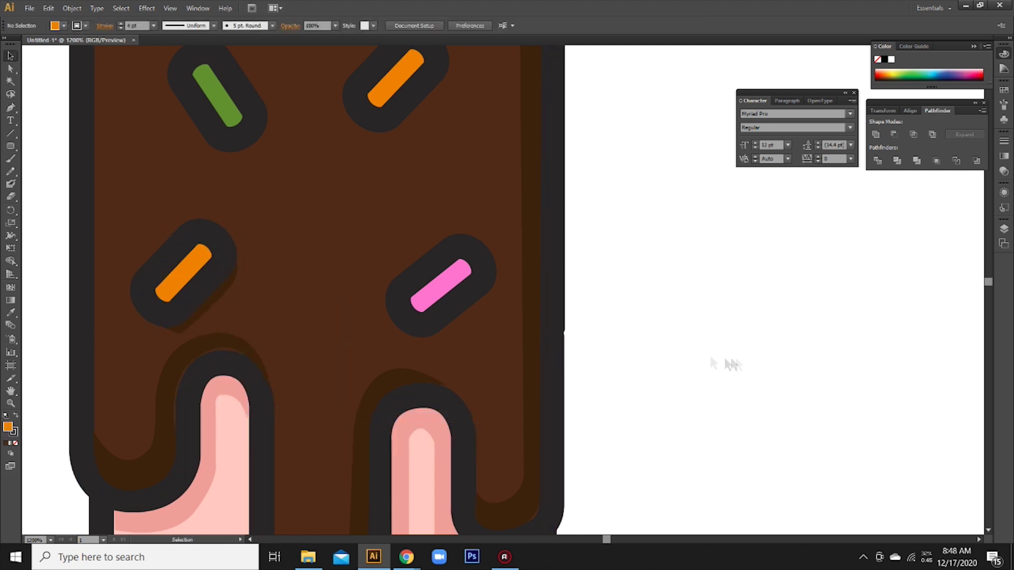
Nudge the sprinkle shadow's bottom anchor right to reshape it
{"action": "left_click_drag", "start_coordinate": [354, 255], "coordinate": [375, 335]}
{"action": "key", "text": "a"}
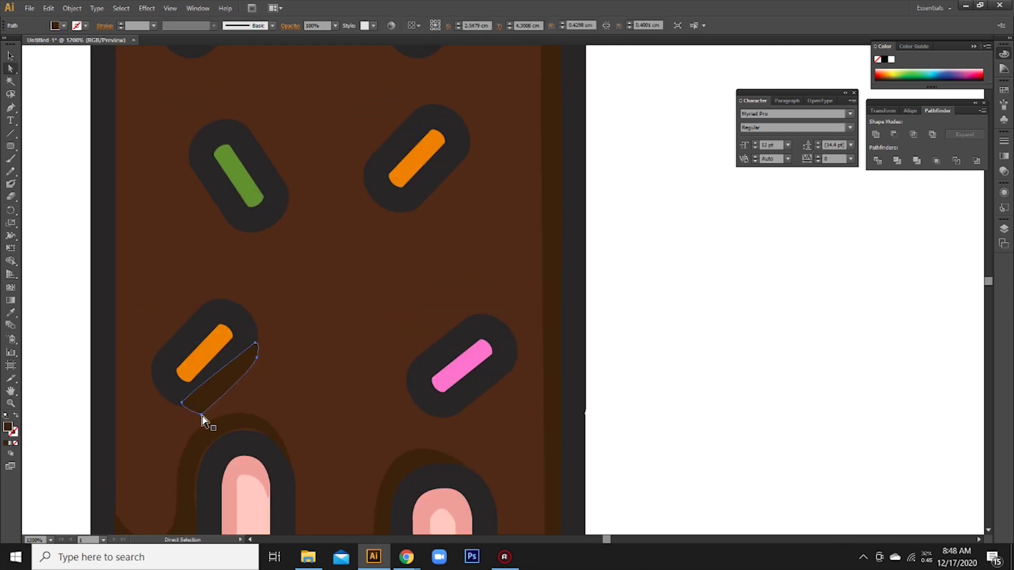
{"action": "left_click", "coordinate": [201, 414]}
{"action": "left_click_drag", "start_coordinate": [201, 417], "coordinate": [210, 412]}
Change the lower-left sprinkle outline's stacking order with Arrange
{"action": "key", "text": "v"}
{"action": "right_click", "coordinate": [219, 323]}
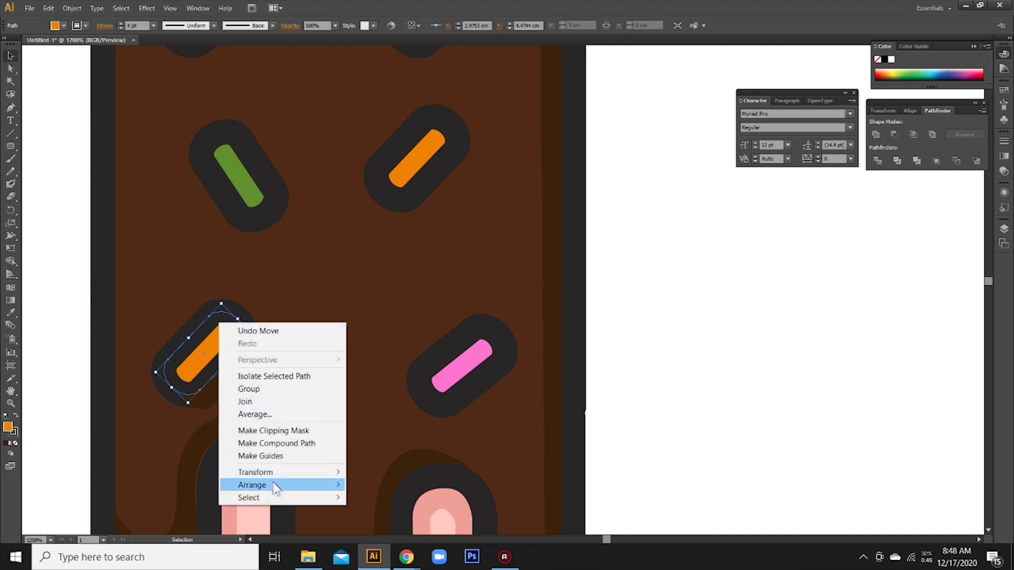
{"action": "left_click", "coordinate": [359, 482]}
{"action": "left_click", "coordinate": [792, 339]}
Draw a small closed trial shape beside the green sprinkle
{"action": "scroll", "coordinate": [432, 255], "scroll_direction": "up", "scroll_amount": 2}
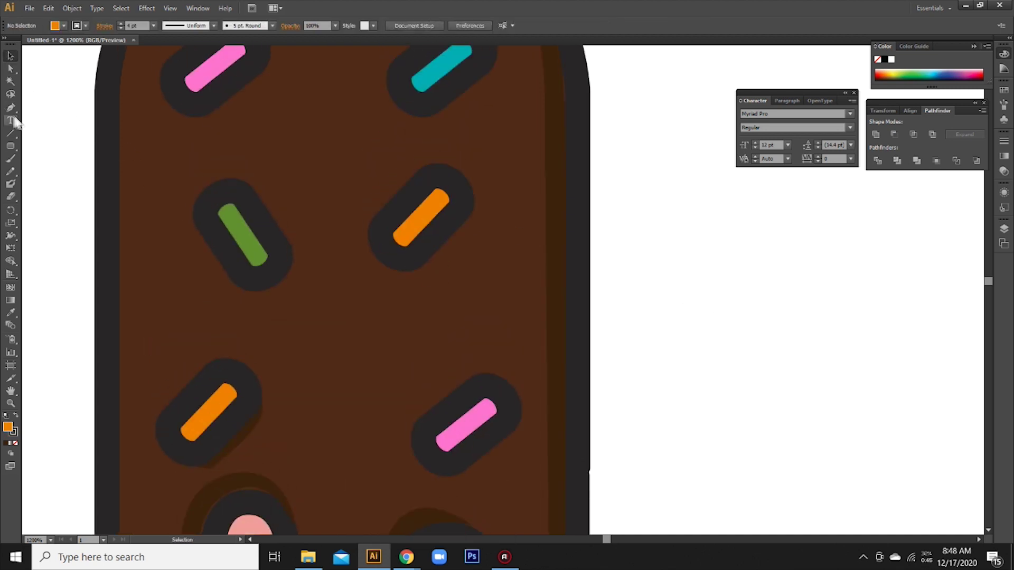
{"action": "left_click", "coordinate": [289, 242]}
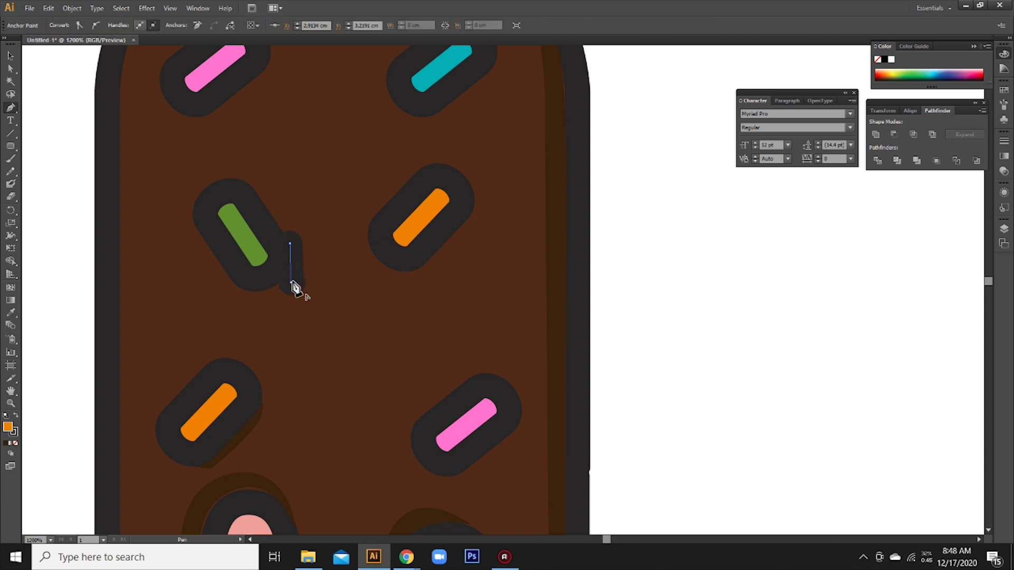
{"action": "left_click", "coordinate": [302, 278]}
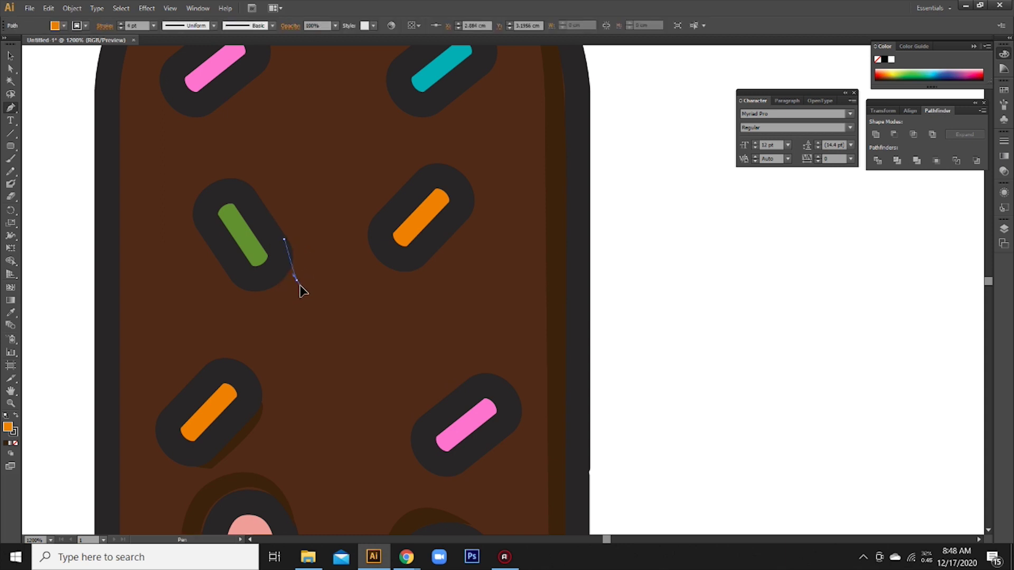
{"action": "left_click", "coordinate": [314, 288]}
{"action": "left_click_drag", "start_coordinate": [280, 299], "coordinate": [268, 300]}
{"action": "left_click", "coordinate": [253, 286]}
{"action": "left_click", "coordinate": [284, 239]}
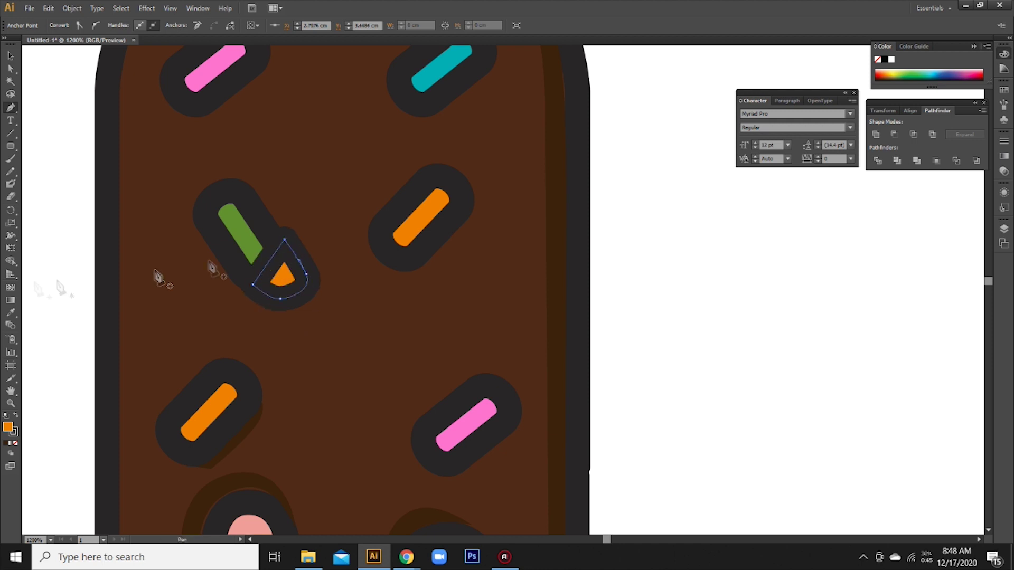
Fill the trial shape with the chocolate's dark brown, delete it, then zoom out to the whole popsicle
{"action": "left_click", "coordinate": [11, 312]}
{"action": "left_click", "coordinate": [243, 432]}
{"action": "left_click", "coordinate": [11, 56]}
{"action": "key", "text": "Delete"}
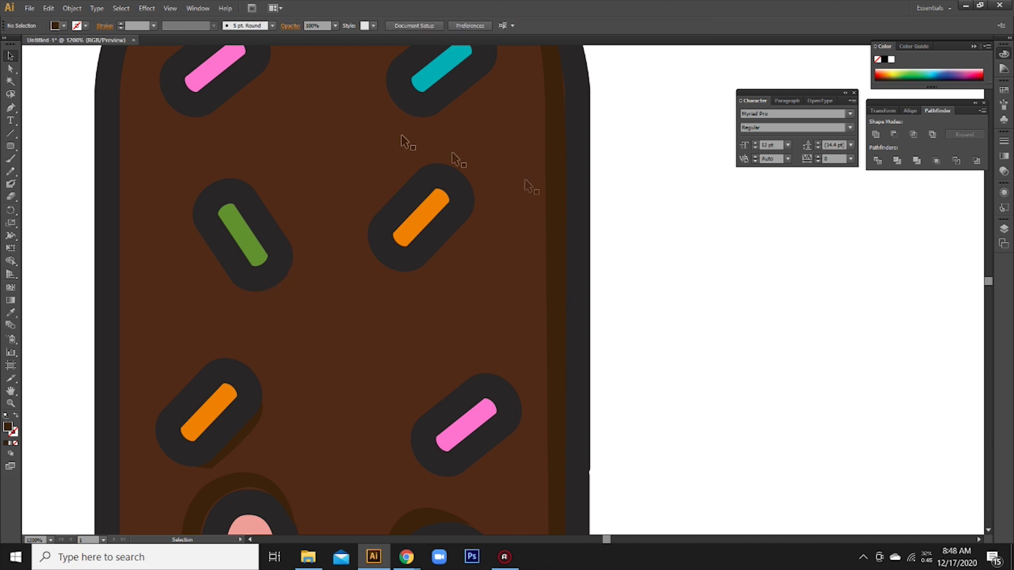
{"action": "key", "text": "ctrl+minus"}
{"action": "key", "text": "ctrl+minus"}
{"action": "key", "text": "ctrl+minus"}
{"action": "left_click_drag", "start_coordinate": [583, 421], "coordinate": [568, 359]}
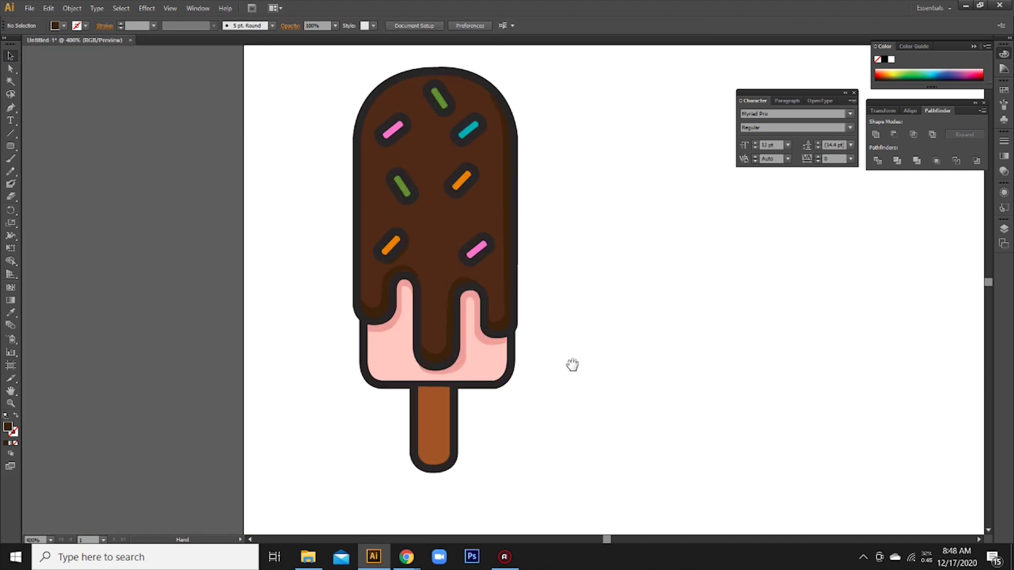
Send the wooden stick to the back behind the rest of the popsicle
{"action": "right_click", "coordinate": [443, 428]}
{"action": "left_click", "coordinate": [630, 448]}
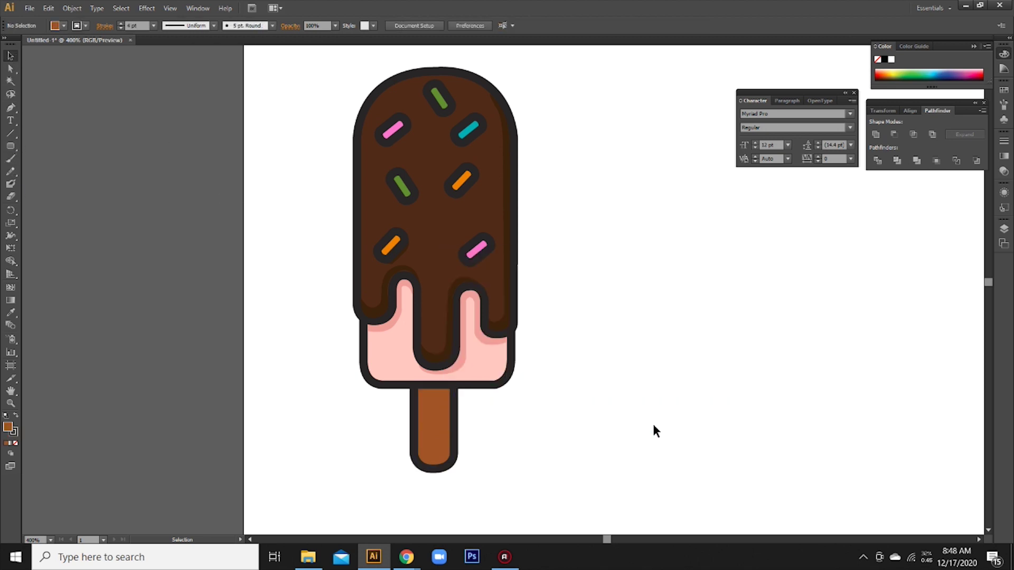
{"action": "left_click_drag", "start_coordinate": [654, 430], "coordinate": [611, 443]}
{"action": "left_click_drag", "start_coordinate": [248, 79], "coordinate": [554, 496]}
{"action": "left_click_drag", "start_coordinate": [623, 357], "coordinate": [515, 332]}
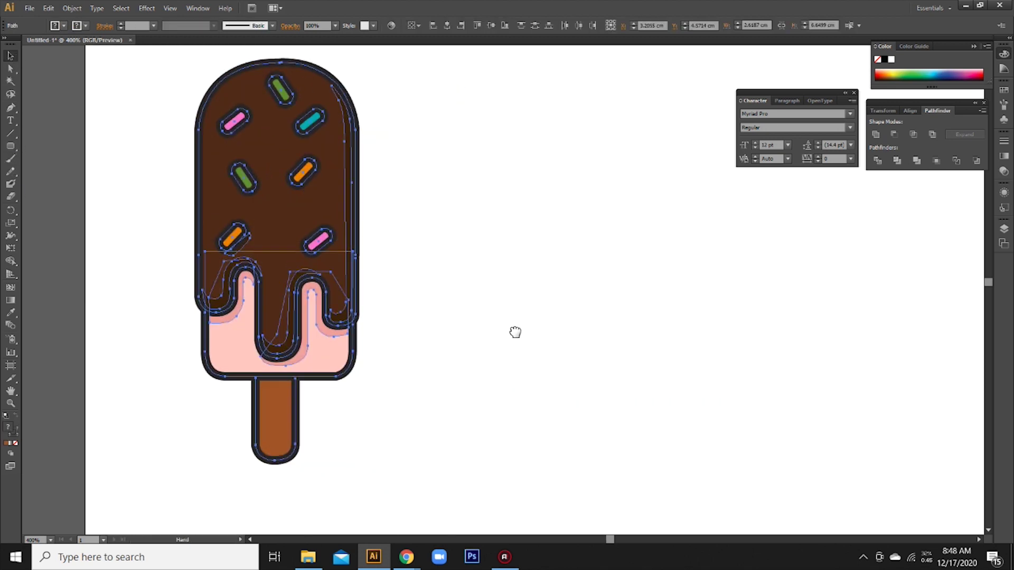
{"action": "left_click", "coordinate": [126, 157]}
Place the first Pen point of a new outline right of the popsicle
{"action": "left_click", "coordinate": [11, 108]}
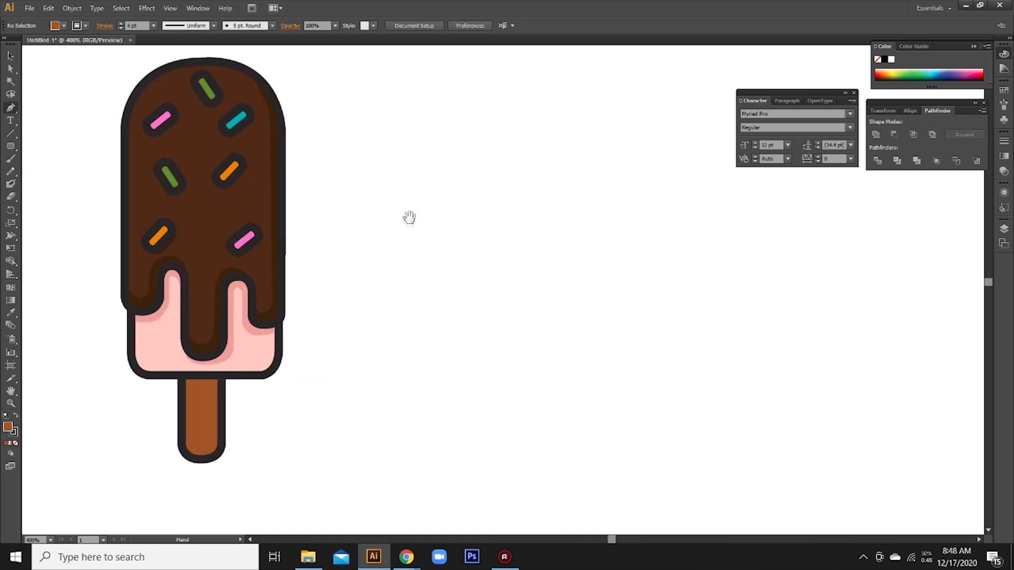
{"action": "left_click_drag", "start_coordinate": [410, 217], "coordinate": [394, 276]}
{"action": "left_click", "coordinate": [370, 257]}
Remove the path's fill and set the arch's first curve, undoing stray segments
{"action": "left_click_drag", "start_coordinate": [448, 154], "coordinate": [448, 151]}
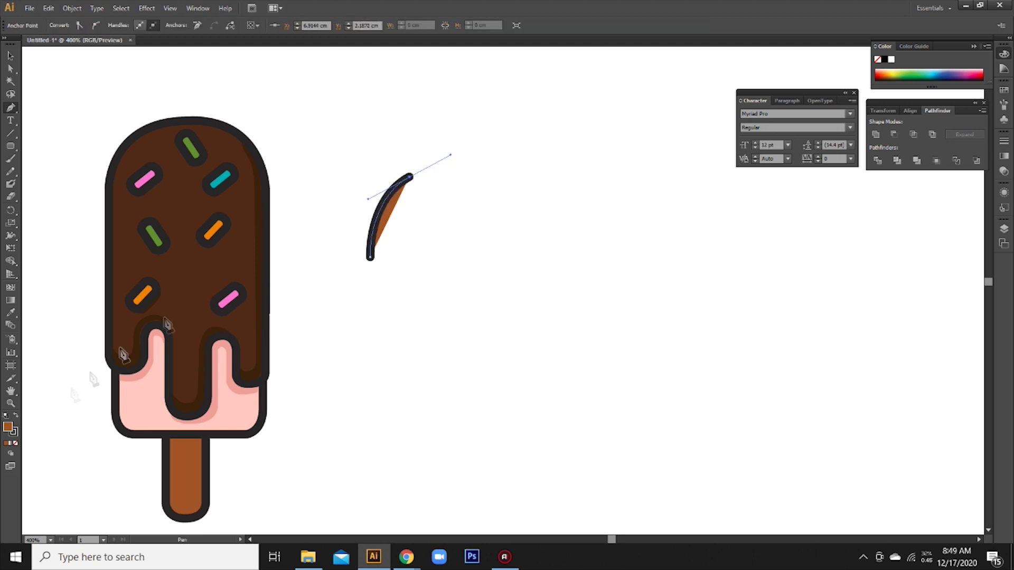
{"action": "left_click", "coordinate": [16, 443]}
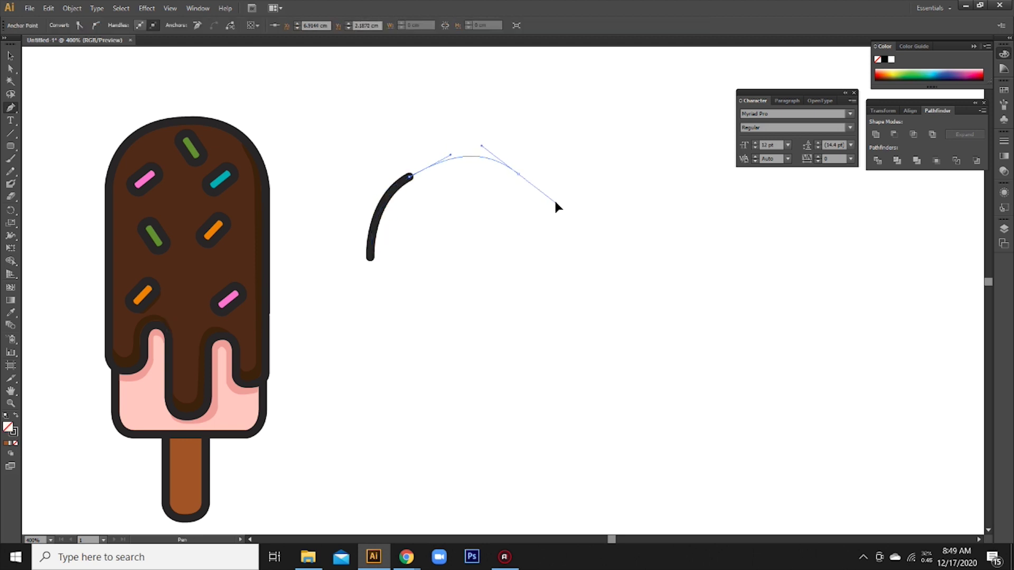
{"action": "left_click_drag", "start_coordinate": [552, 199], "coordinate": [520, 204]}
{"action": "key", "text": "ctrl+z"}
{"action": "key", "text": "ctrl+z"}
{"action": "key", "text": "ctrl+z"}
{"action": "key", "text": "ctrl+z"}
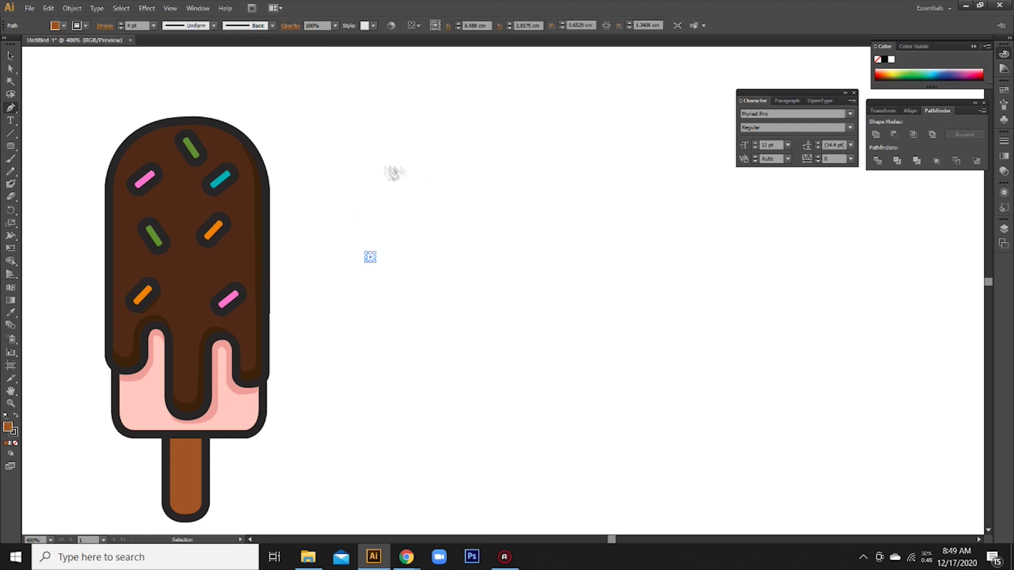
{"action": "left_click", "coordinate": [342, 218]}
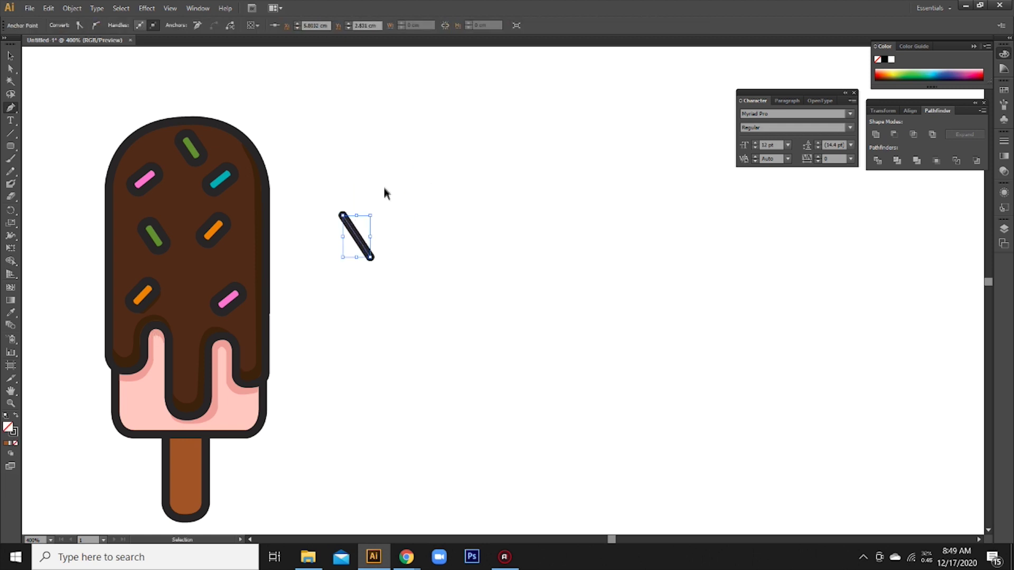
{"action": "key", "text": "ctrl+z"}
{"action": "left_click_drag", "start_coordinate": [401, 150], "coordinate": [405, 135]}
{"action": "mouse_move", "coordinate": [508, 128]}
{"action": "left_mouse_down"}
{"action": "mouse_move", "coordinate": [567, 150]}
{"action": "mouse_move", "coordinate": [575, 142]}
{"action": "left_mouse_up"}
{"action": "key", "text": "ctrl+z"}
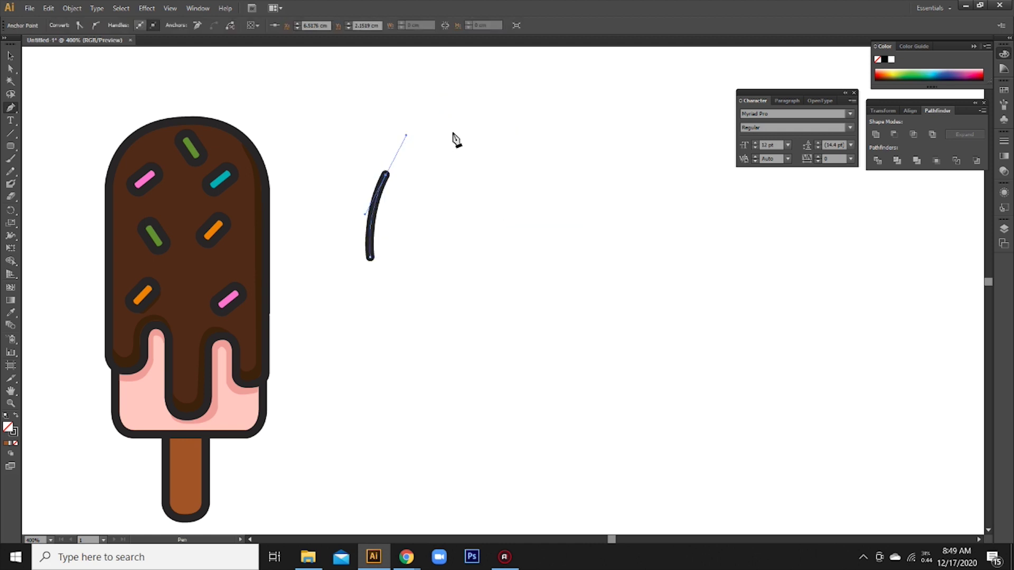
Extend the arch over its top down to the lower right and start a curve from its end
{"action": "left_click_drag", "start_coordinate": [454, 133], "coordinate": [504, 138]}
{"action": "left_click_drag", "start_coordinate": [549, 185], "coordinate": [575, 244]}
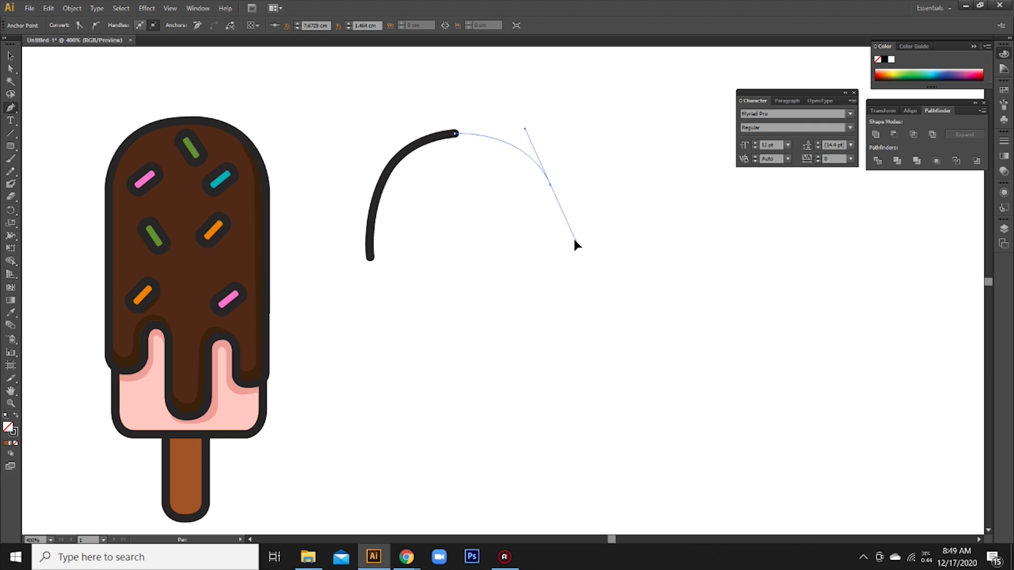
{"action": "left_click", "coordinate": [566, 260]}
{"action": "left_click", "coordinate": [569, 220]}
{"action": "left_click", "coordinate": [507, 165], "text": "ctrl"}
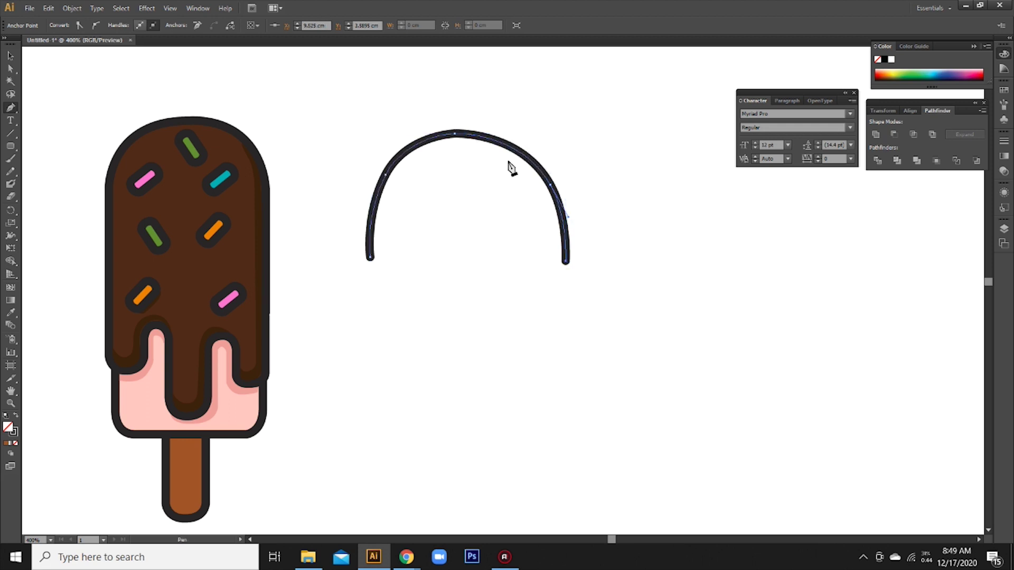
{"action": "key", "text": "ctrl+plus"}
{"action": "key", "text": "ctrl+plus"}
{"action": "left_click_drag", "start_coordinate": [565, 285], "coordinate": [515, 258]}
{"action": "key", "text": "ctrl+z"}
{"action": "left_click_drag", "start_coordinate": [599, 290], "coordinate": [557, 291]}
Redraw a shorter hook at the arch's right end and drag out the first drip curve
{"action": "left_click", "coordinate": [555, 233]}
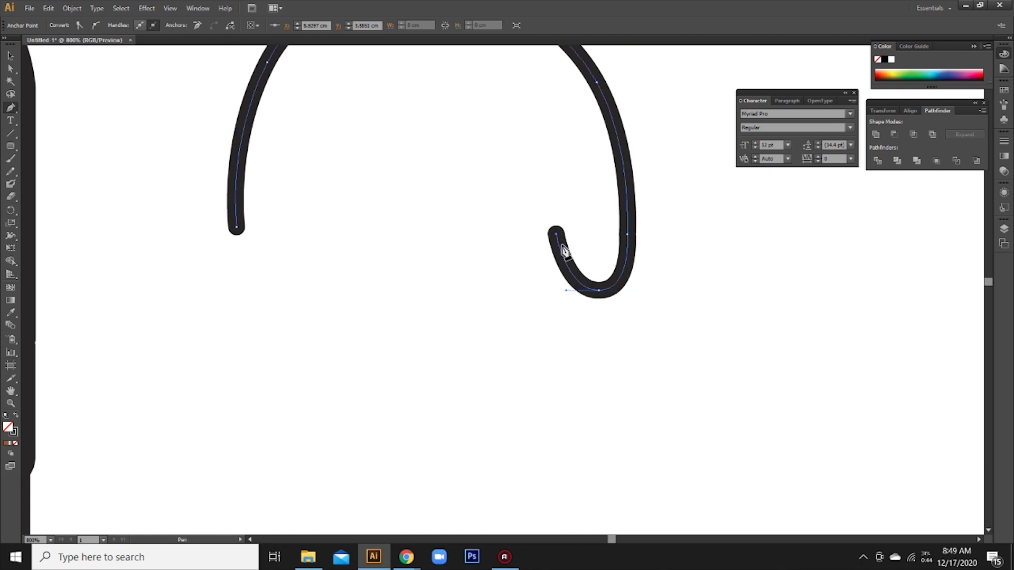
{"action": "key", "text": "ctrl+z"}
{"action": "left_click_drag", "start_coordinate": [567, 244], "coordinate": [517, 237]}
{"action": "key", "text": "ctrl+z"}
{"action": "key", "text": "ctrl+shift+z"}
{"action": "mouse_move", "coordinate": [517, 224]}
{"action": "left_mouse_down"}
{"action": "mouse_move", "coordinate": [492, 252]}
{"action": "mouse_move", "coordinate": [507, 272]}
{"action": "mouse_move", "coordinate": [554, 235]}
{"action": "mouse_move", "coordinate": [528, 259]}
{"action": "left_mouse_up"}
Add the next drip and a rising bump along the bottom, undoing curled segments
{"action": "left_click_drag", "start_coordinate": [500, 312], "coordinate": [469, 323]}
{"action": "mouse_move", "coordinate": [449, 262]}
{"action": "left_mouse_down"}
{"action": "mouse_move", "coordinate": [447, 230]}
{"action": "mouse_move", "coordinate": [409, 238]}
{"action": "left_mouse_up"}
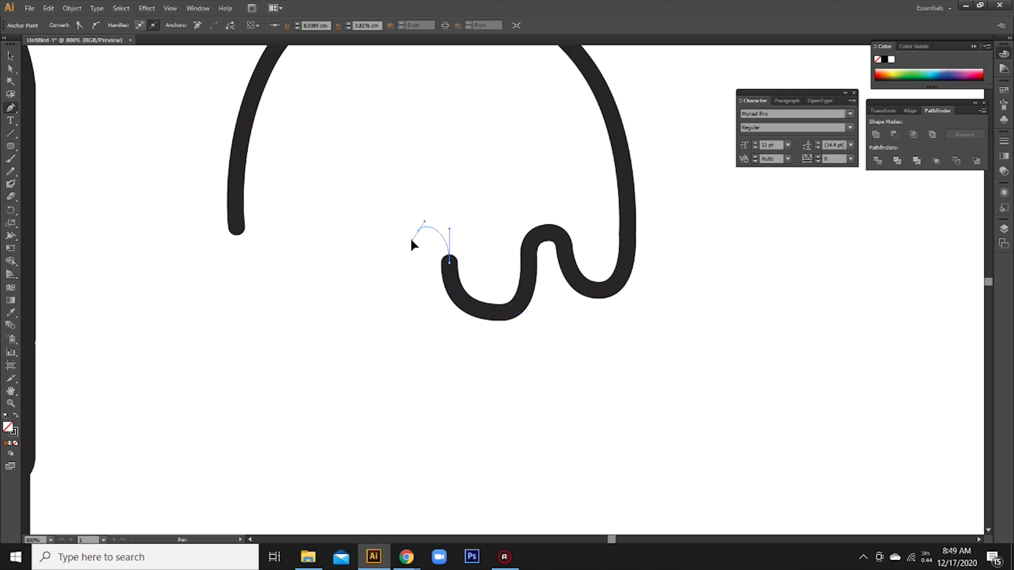
{"action": "left_click_drag", "start_coordinate": [395, 315], "coordinate": [395, 317]}
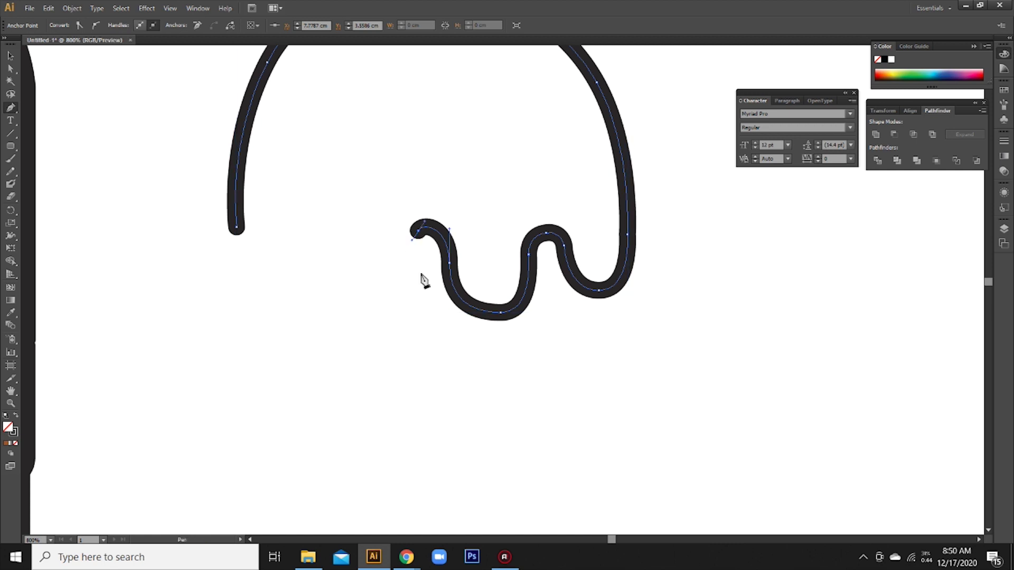
{"action": "key", "text": "ctrl+z"}
{"action": "mouse_move", "coordinate": [358, 321]}
{"action": "left_mouse_down"}
{"action": "mouse_move", "coordinate": [312, 319]}
{"action": "mouse_move", "coordinate": [295, 212]}
{"action": "left_mouse_up"}
{"action": "key", "text": "ctrl+z"}
Add the left bump and left drip, joining the outline to the arch's left end
{"action": "left_click_drag", "start_coordinate": [306, 244], "coordinate": [271, 237]}
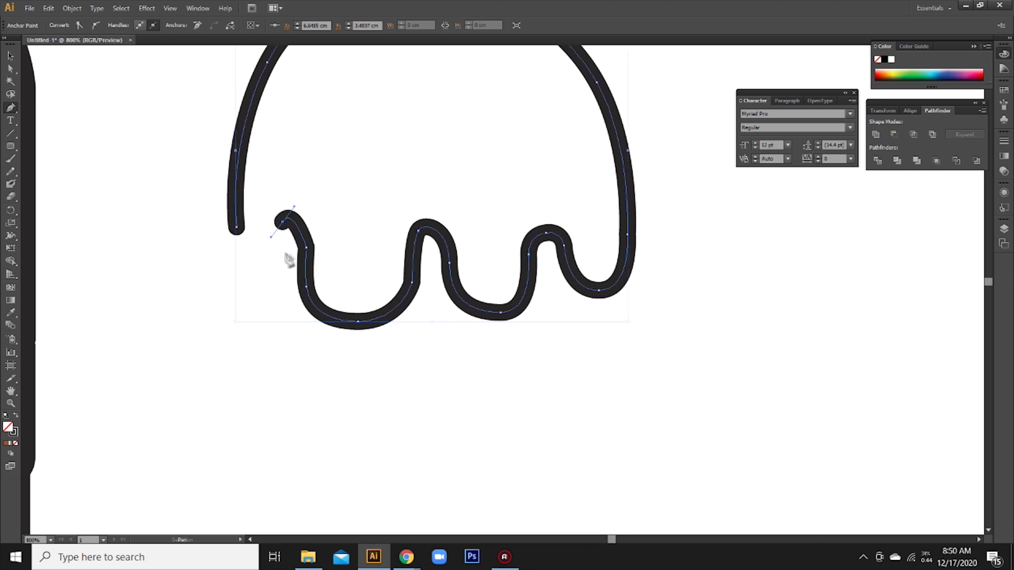
{"action": "left_click", "coordinate": [273, 261]}
{"action": "left_click_drag", "start_coordinate": [259, 285], "coordinate": [243, 286]}
{"action": "left_click_drag", "start_coordinate": [236, 231], "coordinate": [238, 220]}
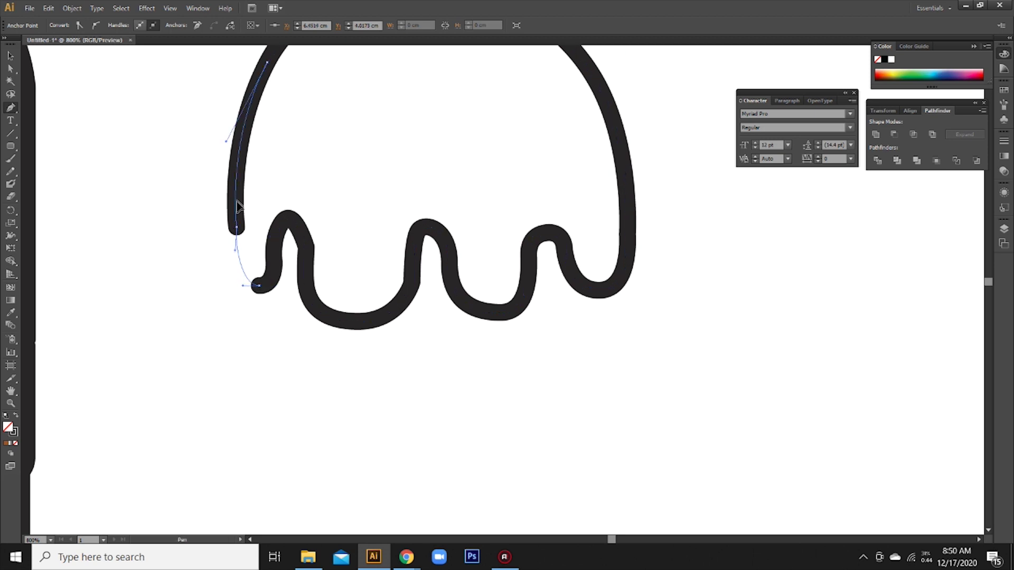
Smooth the left bump's top and round out the middle drip's bottom with Direct Selection
{"action": "left_click", "coordinate": [11, 68]}
{"action": "left_click", "coordinate": [285, 221]}
{"action": "left_click_drag", "start_coordinate": [308, 214], "coordinate": [306, 211]}
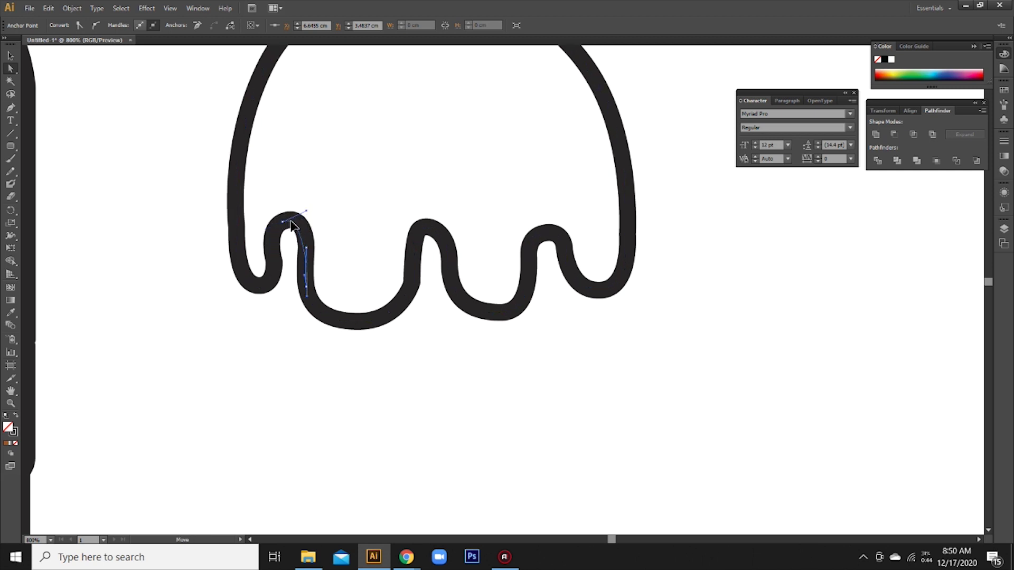
{"action": "left_click_drag", "start_coordinate": [266, 232], "coordinate": [276, 229]}
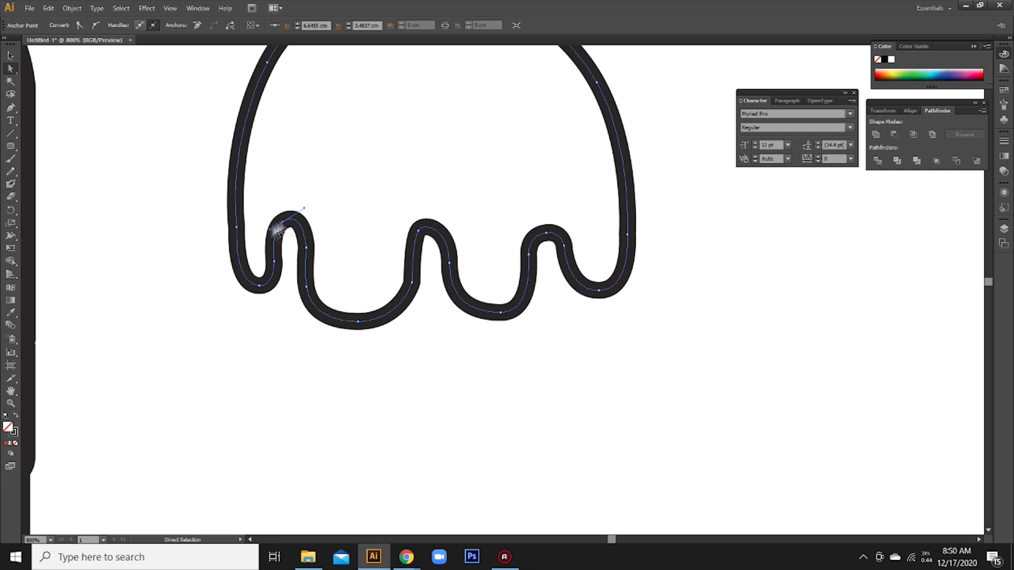
{"action": "left_click_drag", "start_coordinate": [284, 227], "coordinate": [289, 224]}
{"action": "left_click", "coordinate": [306, 289]}
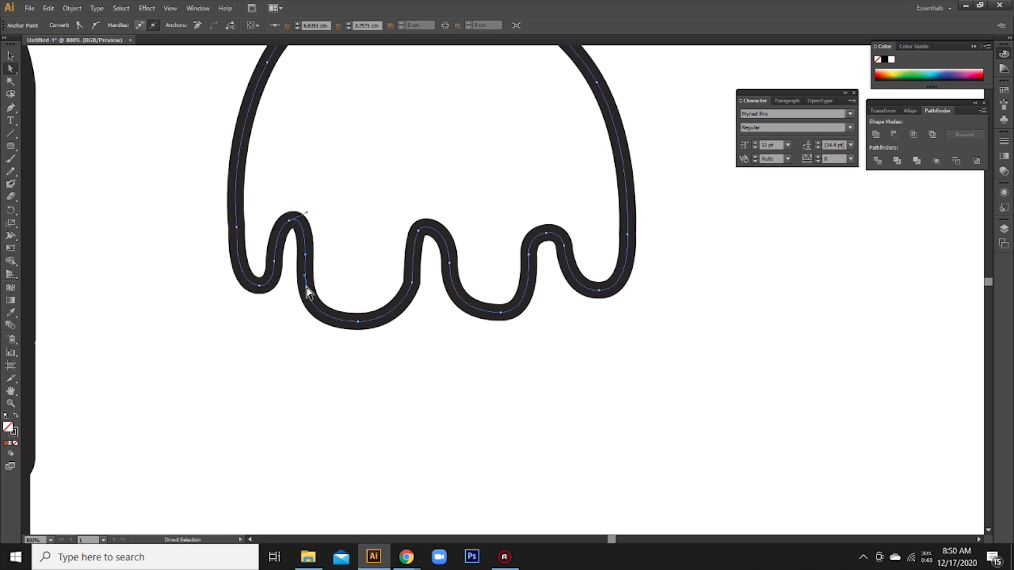
{"action": "left_click", "coordinate": [407, 312]}
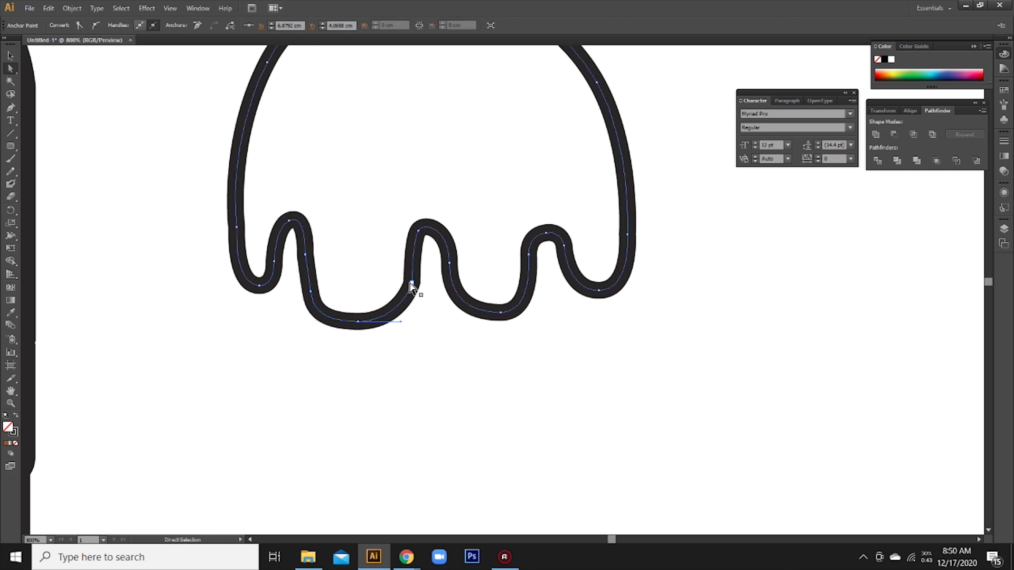
{"action": "mouse_move", "coordinate": [401, 321]}
{"action": "left_mouse_down"}
{"action": "mouse_move", "coordinate": [408, 327]}
{"action": "mouse_move", "coordinate": [356, 331]}
{"action": "left_mouse_up"}
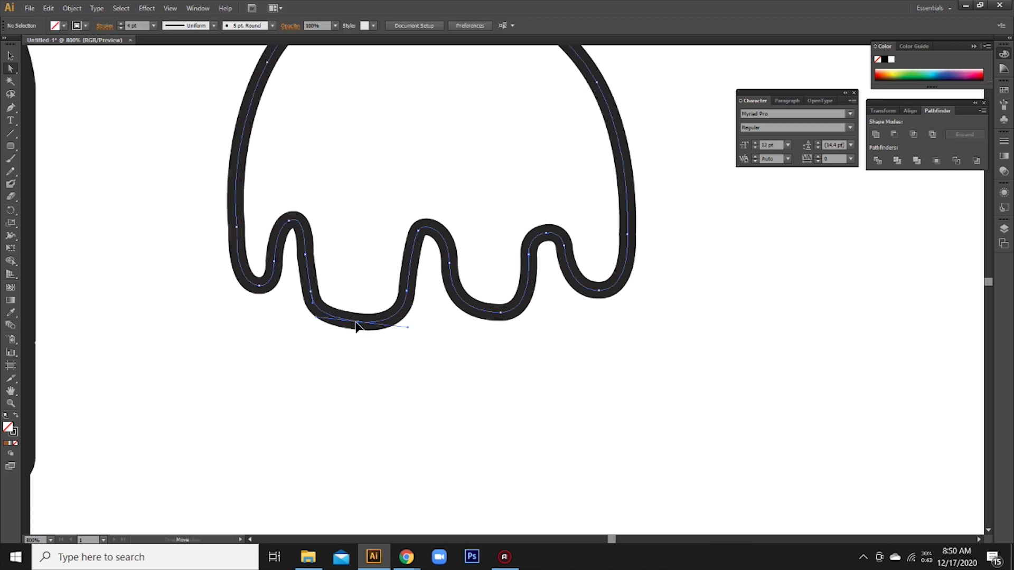
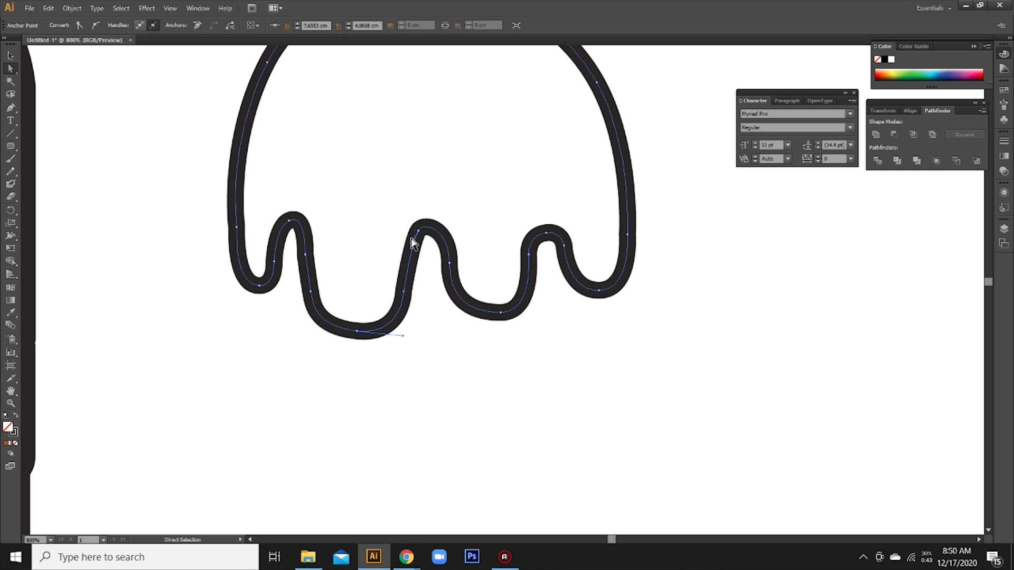
Widen the middle drip and shift the middle trough anchor slightly left
{"action": "left_click_drag", "start_coordinate": [413, 243], "coordinate": [402, 234]}
{"action": "left_click", "coordinate": [499, 313]}
{"action": "left_click_drag", "start_coordinate": [500, 313], "coordinate": [489, 317]}
{"action": "left_click", "coordinate": [598, 300]}
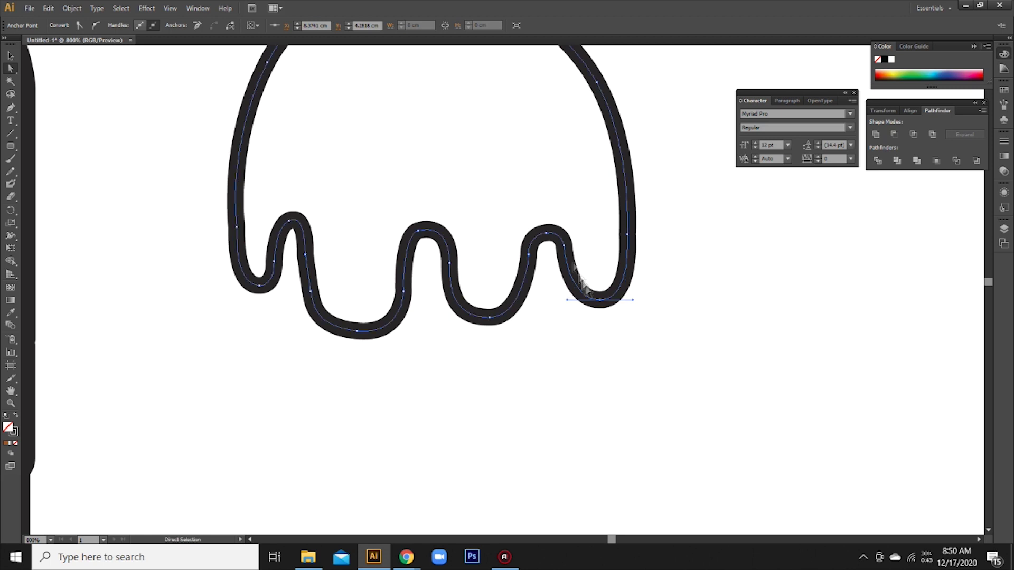
{"action": "left_click", "coordinate": [565, 248]}
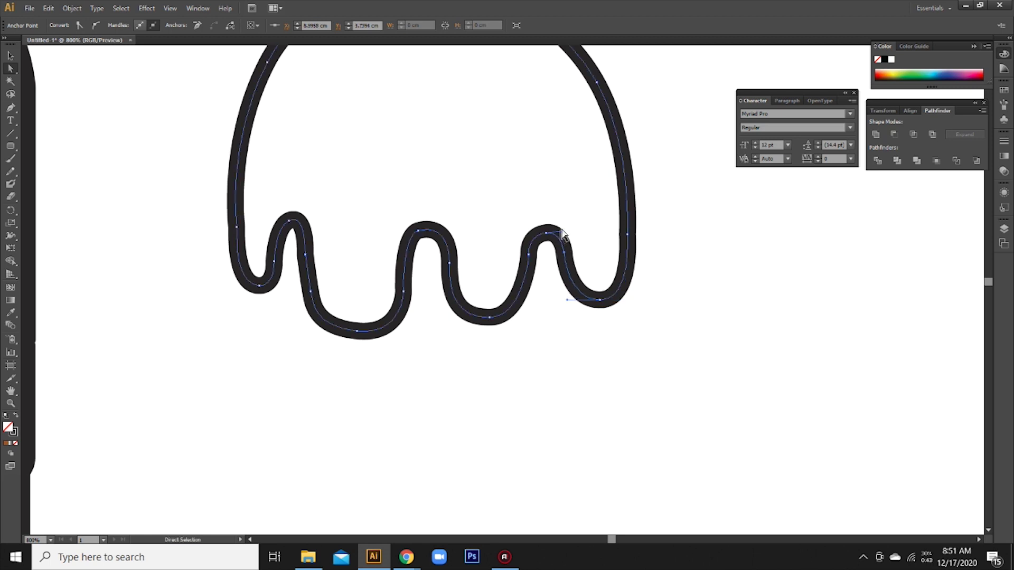
Reshape the left trough's bottom curve and lengthen the middle drip's curve handles
{"action": "left_click", "coordinate": [397, 333]}
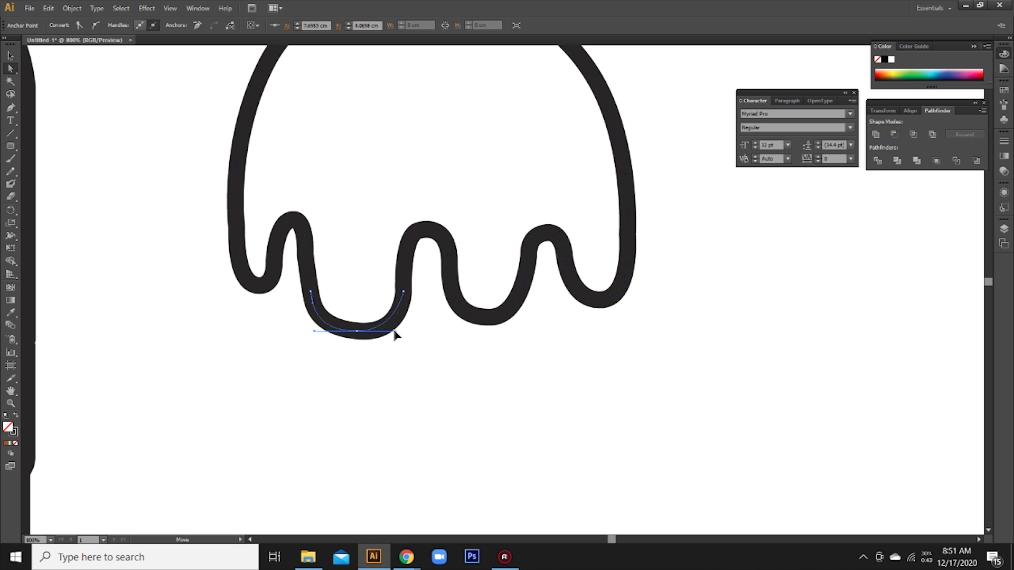
{"action": "left_click_drag", "start_coordinate": [392, 333], "coordinate": [399, 335]}
{"action": "left_click", "coordinate": [417, 234]}
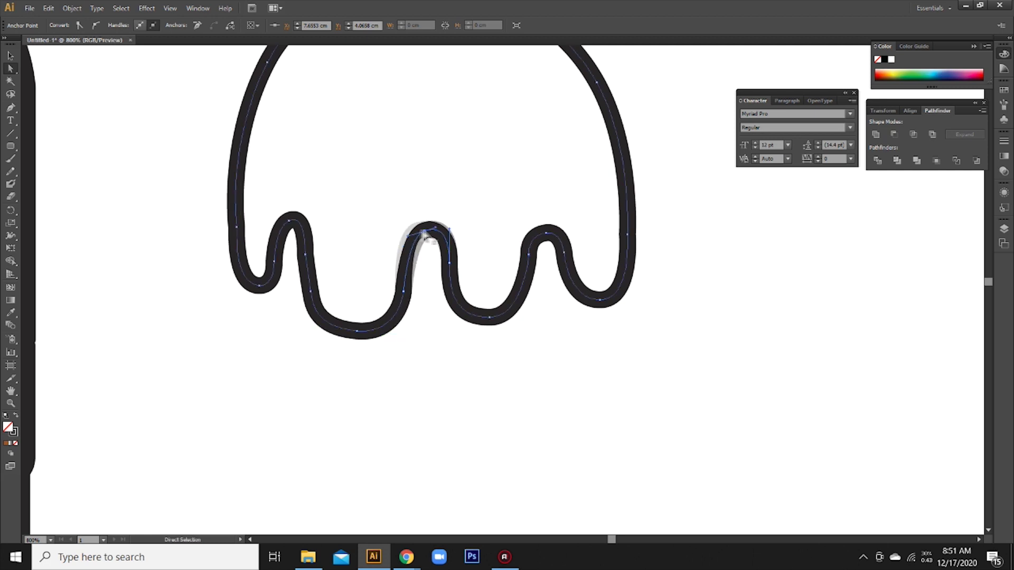
{"action": "left_click_drag", "start_coordinate": [402, 235], "coordinate": [396, 235]}
{"action": "left_click_drag", "start_coordinate": [390, 335], "coordinate": [409, 338]}
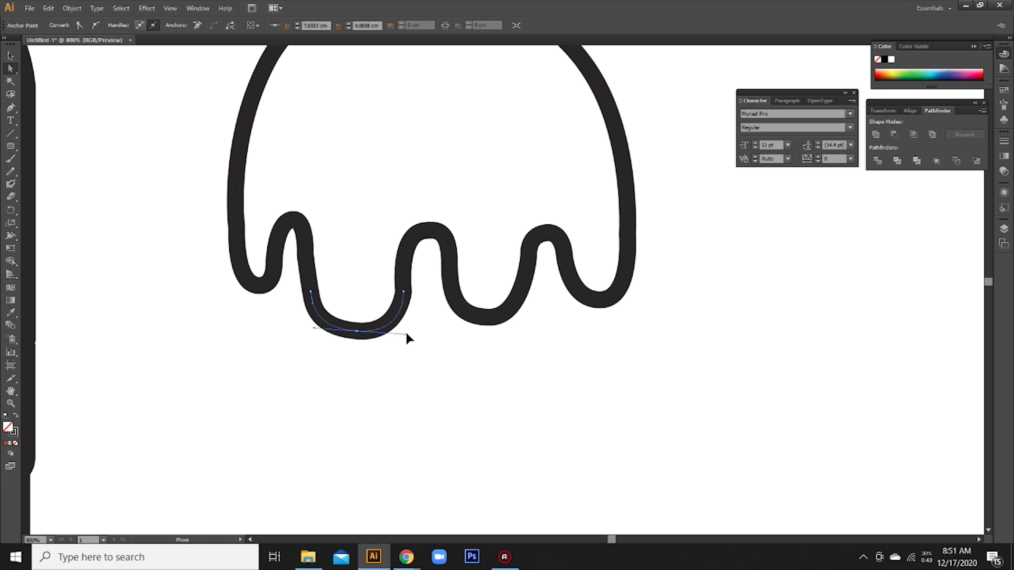
{"action": "left_click", "coordinate": [413, 371]}
{"action": "left_click_drag", "start_coordinate": [517, 231], "coordinate": [493, 385]}
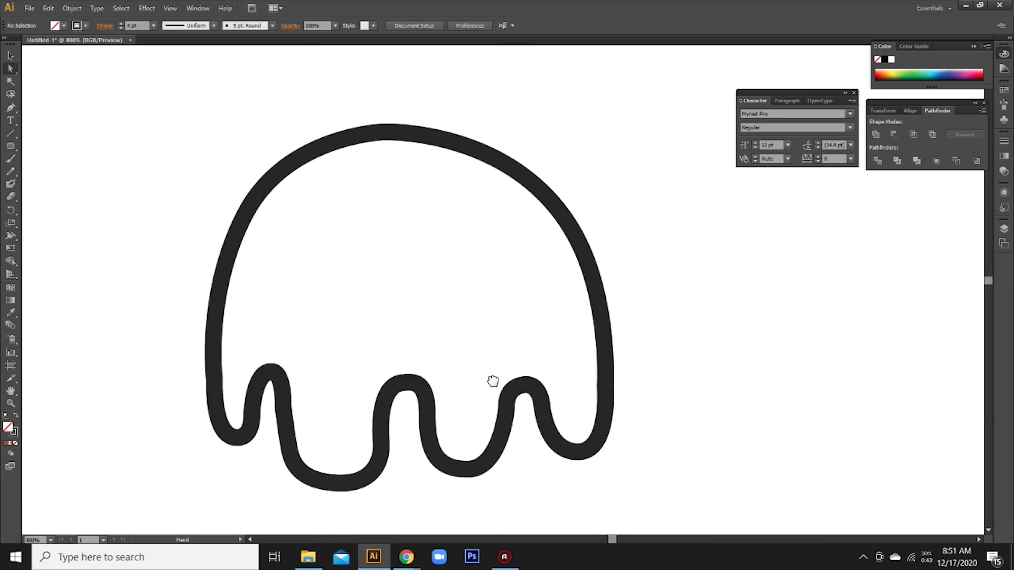
Give the selected scoop outline a light pink fill
{"action": "left_click", "coordinate": [10, 56]}
{"action": "left_click", "coordinate": [264, 208]}
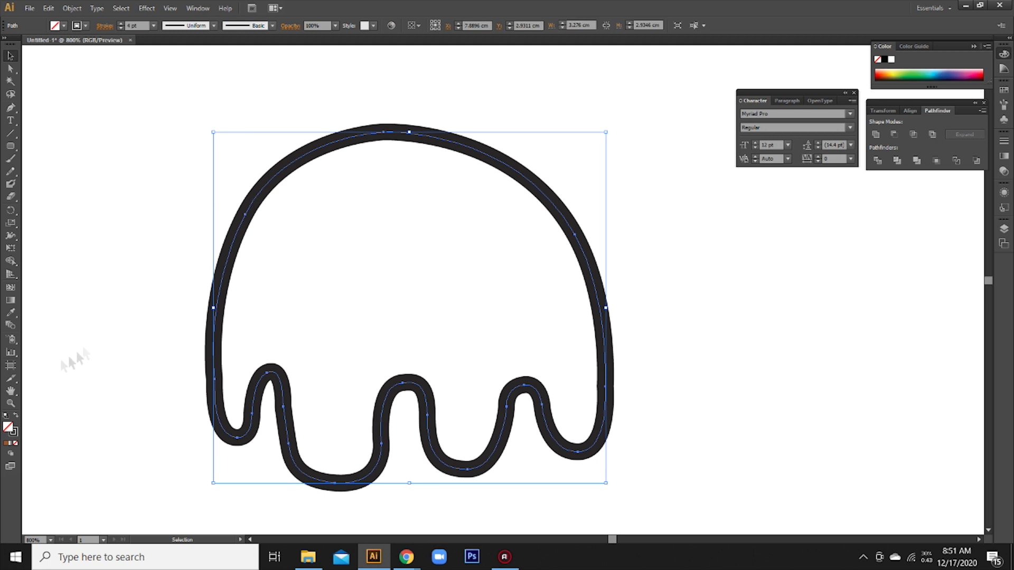
{"action": "double_click", "coordinate": [8, 428]}
{"action": "left_click", "coordinate": [715, 211]}
{"action": "left_click_drag", "start_coordinate": [604, 219], "coordinate": [621, 199]}
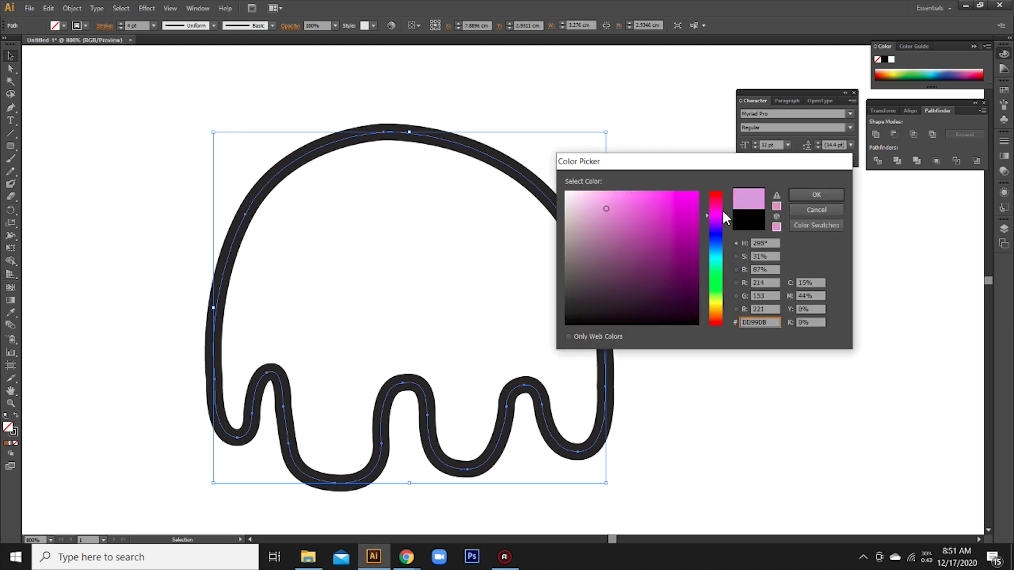
{"action": "left_click_drag", "start_coordinate": [724, 217], "coordinate": [725, 206]}
{"action": "left_click", "coordinate": [605, 207]}
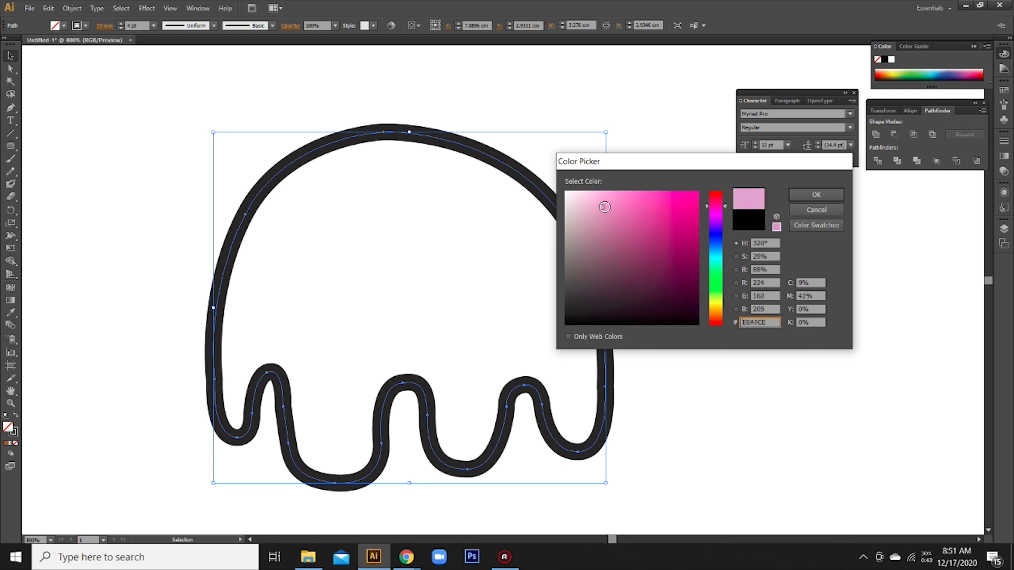
{"action": "left_click", "coordinate": [816, 195]}
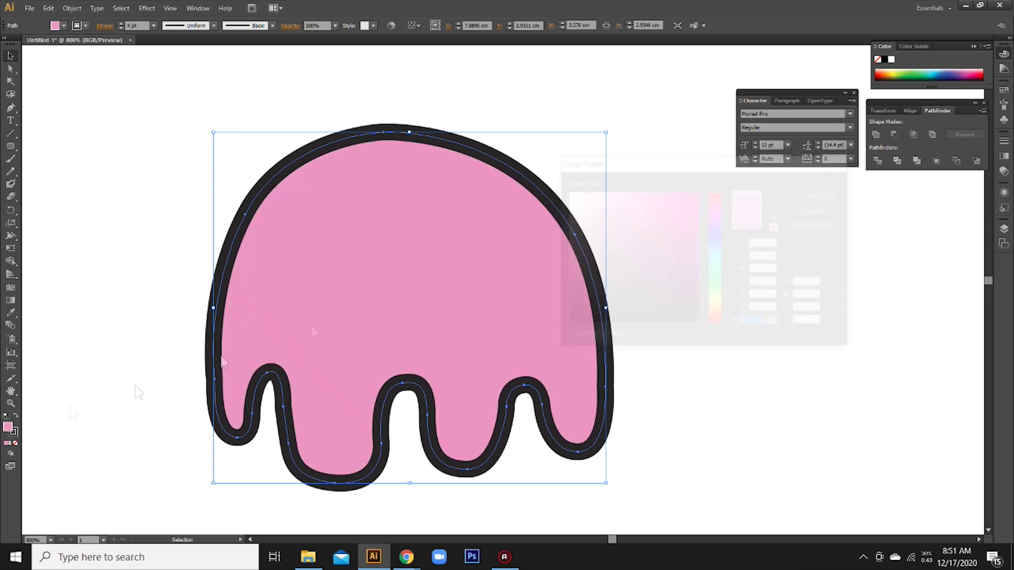
Change the scoop's fill to a light salmon red tone and deselect it
{"action": "double_click", "coordinate": [7, 427]}
{"action": "left_click_drag", "start_coordinate": [715, 206], "coordinate": [715, 191]}
{"action": "left_click", "coordinate": [608, 205]}
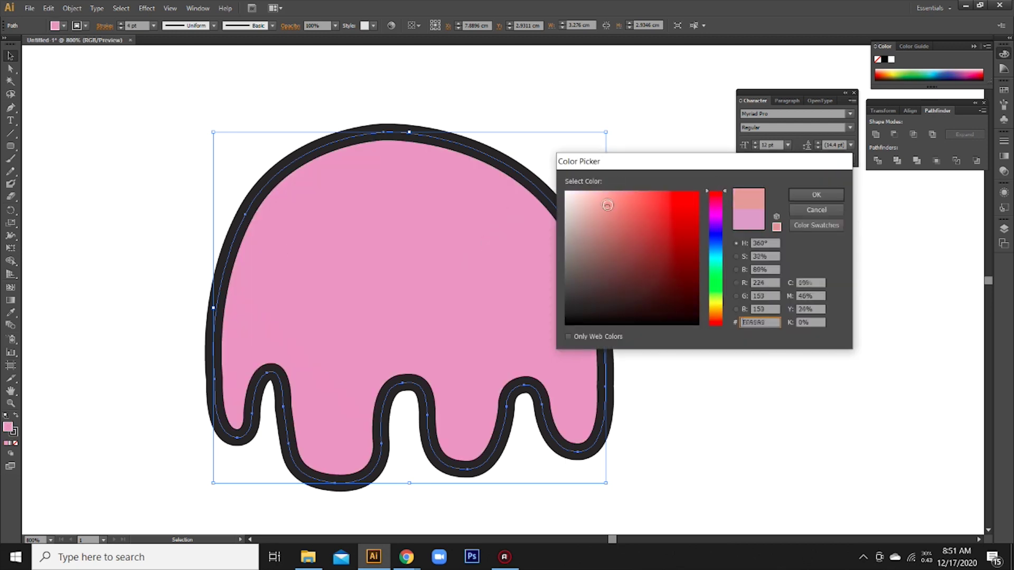
{"action": "left_click", "coordinate": [823, 195]}
{"action": "left_click", "coordinate": [104, 122]}
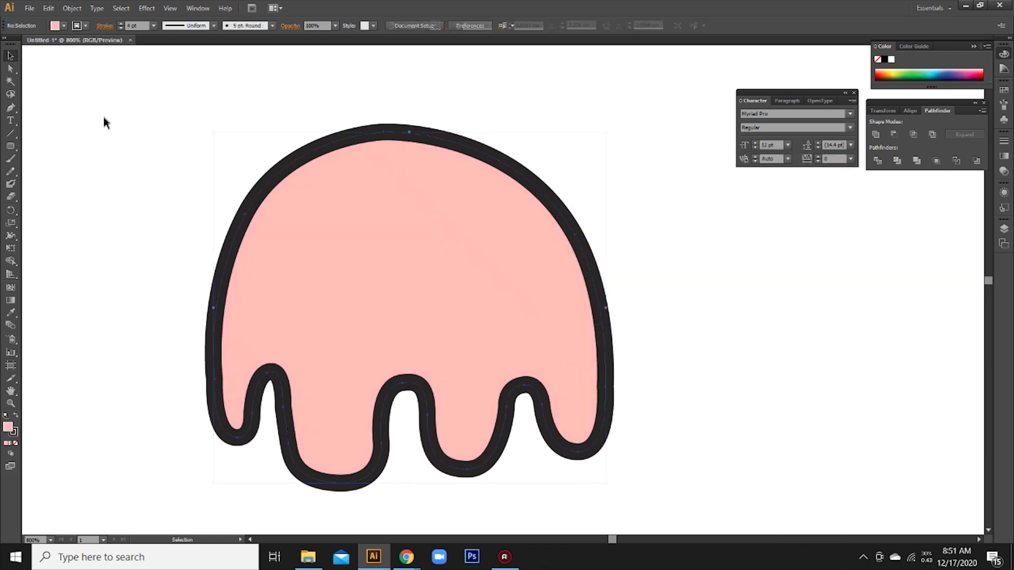
{"action": "key", "text": "ctrl+minus"}
{"action": "key", "text": "ctrl+minus"}
{"action": "key", "text": "ctrl+minus"}
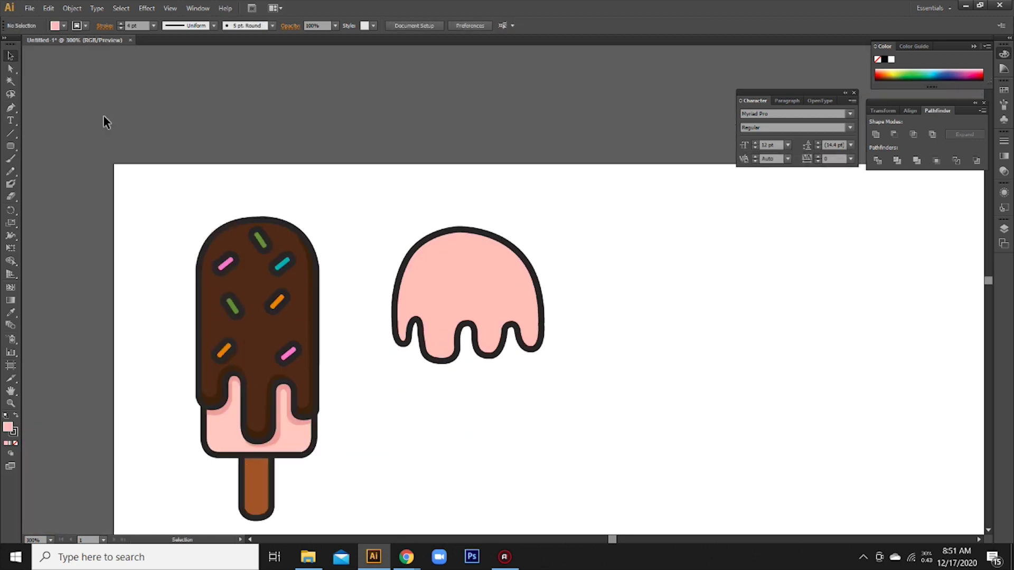
Draw a closed pointed cone outline beneath the scoop's drips with the Pen tool
{"action": "left_click", "coordinate": [10, 107]}
{"action": "left_click", "coordinate": [406, 346]}
{"action": "left_click", "coordinate": [444, 504]}
{"action": "left_click_drag", "start_coordinate": [492, 523], "coordinate": [464, 428]}
{"action": "left_click", "coordinate": [507, 286]}
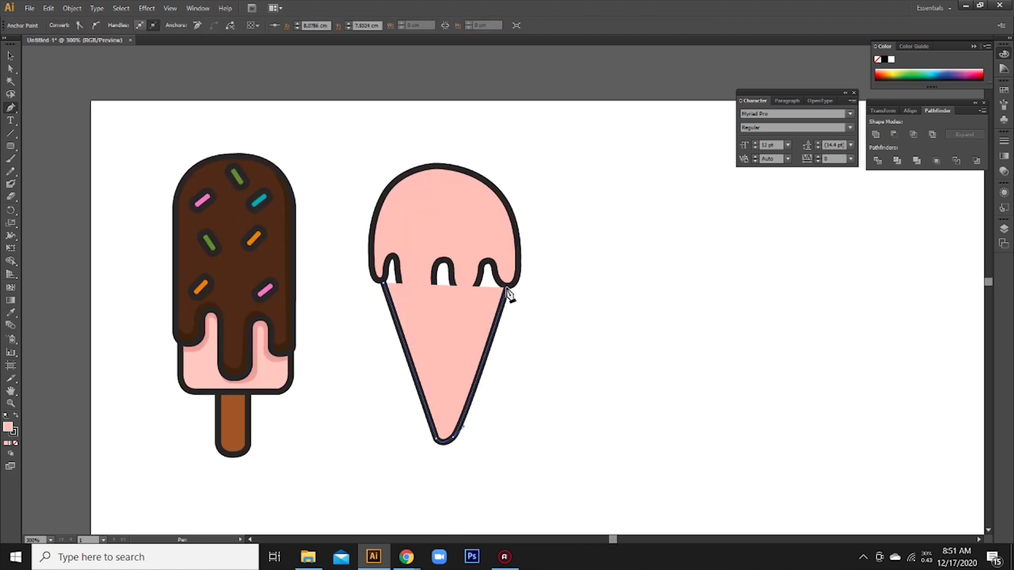
{"action": "left_click", "coordinate": [453, 443]}
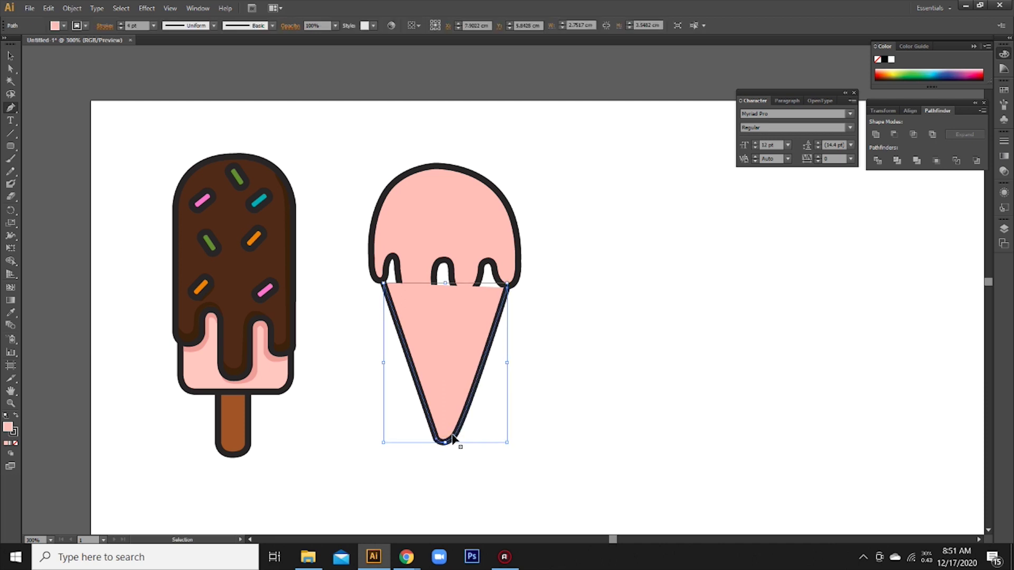
{"action": "left_click", "coordinate": [500, 247]}
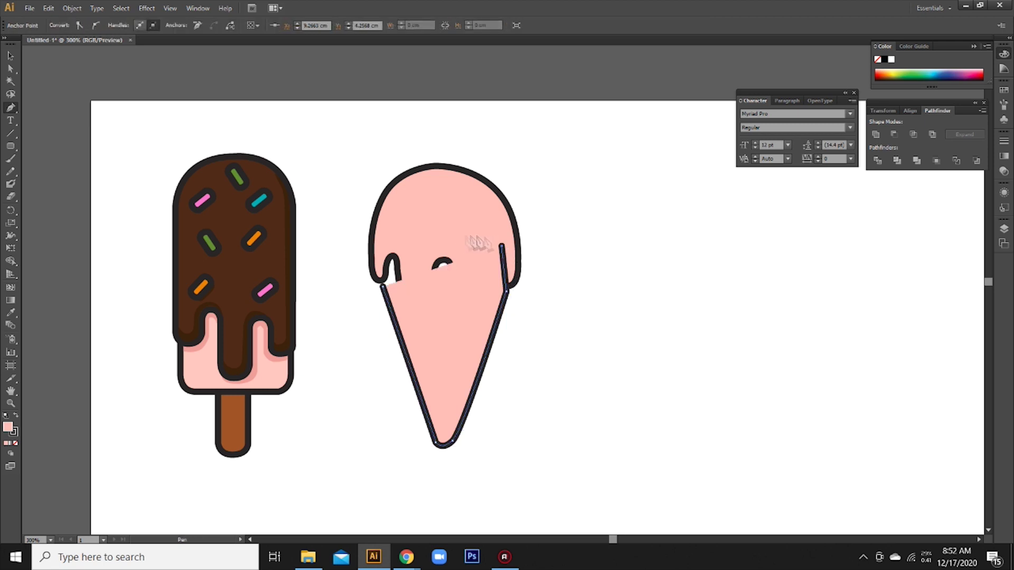
{"action": "left_click", "coordinate": [406, 228]}
{"action": "left_click", "coordinate": [396, 232]}
{"action": "left_click", "coordinate": [382, 287]}
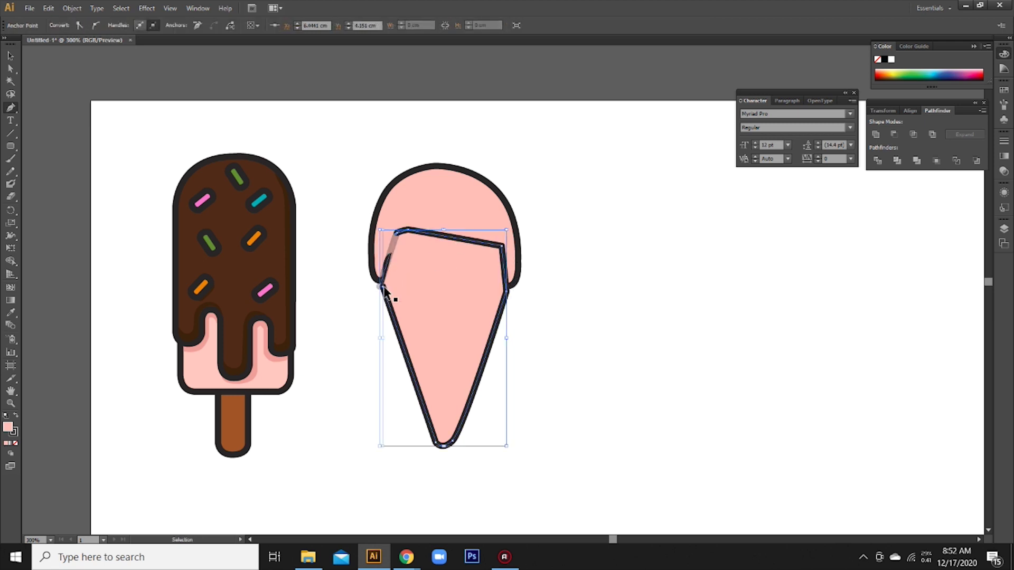
Fill the cone with a light orange colour
{"action": "double_click", "coordinate": [7, 428]}
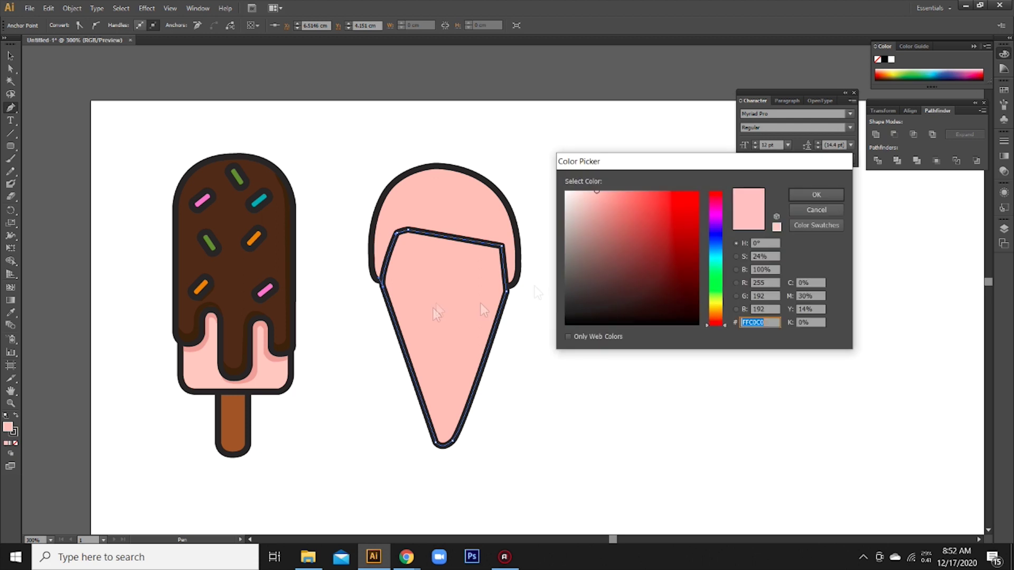
{"action": "left_click_drag", "start_coordinate": [717, 298], "coordinate": [717, 312]}
{"action": "mouse_move", "coordinate": [621, 214]}
{"action": "left_mouse_down"}
{"action": "mouse_move", "coordinate": [612, 213]}
{"action": "mouse_move", "coordinate": [632, 201]}
{"action": "left_mouse_up"}
{"action": "left_click", "coordinate": [817, 195]}
Bring the scoop in front of the cone and nudge it about 20 px down
{"action": "left_click", "coordinate": [11, 56]}
{"action": "right_click", "coordinate": [431, 191]}
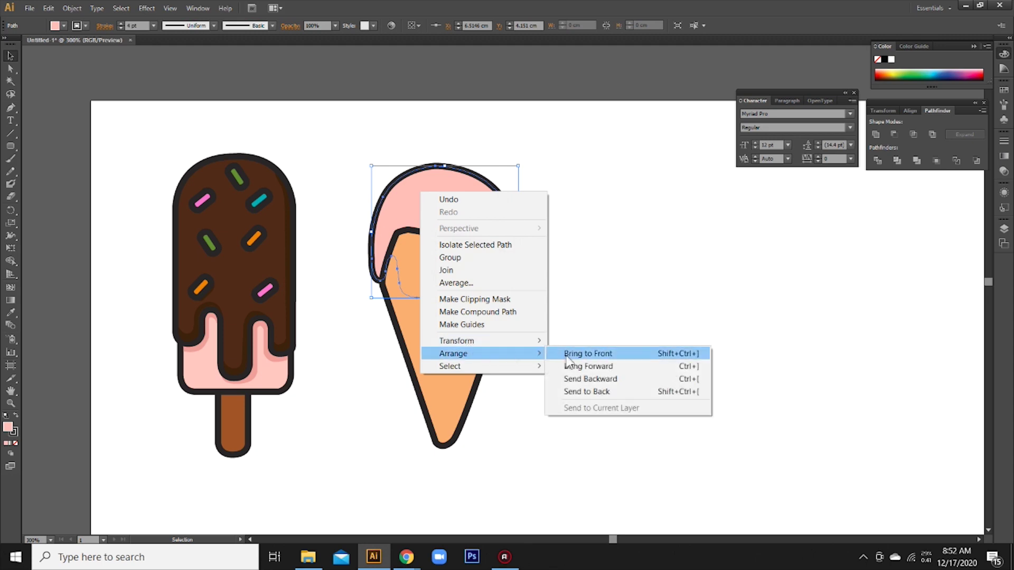
{"action": "left_click", "coordinate": [634, 351]}
{"action": "left_click_drag", "start_coordinate": [482, 231], "coordinate": [483, 242]}
{"action": "left_click", "coordinate": [648, 292]}
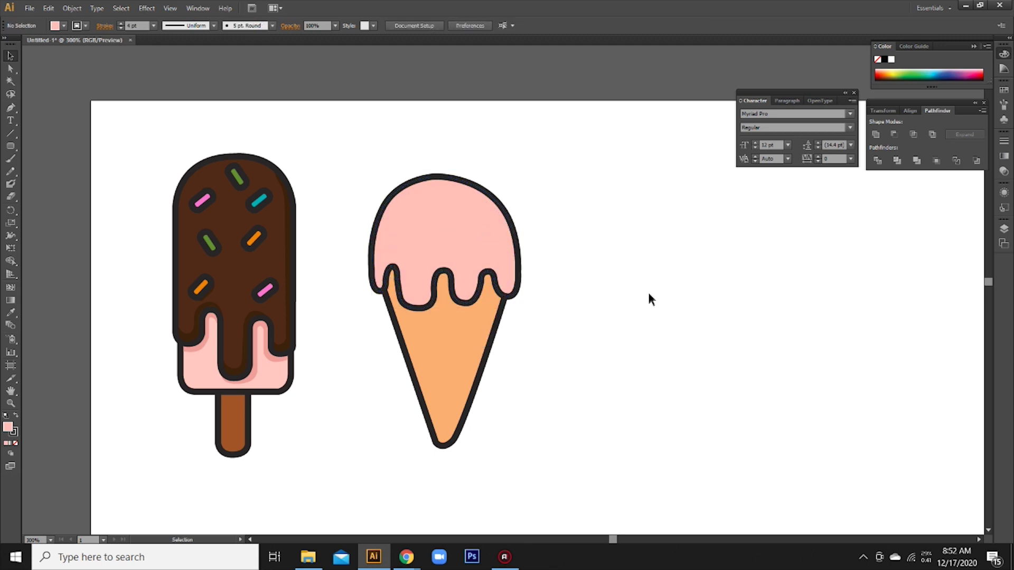
{"action": "key", "text": "ctrl+equal"}
{"action": "key", "text": "ctrl+equal"}
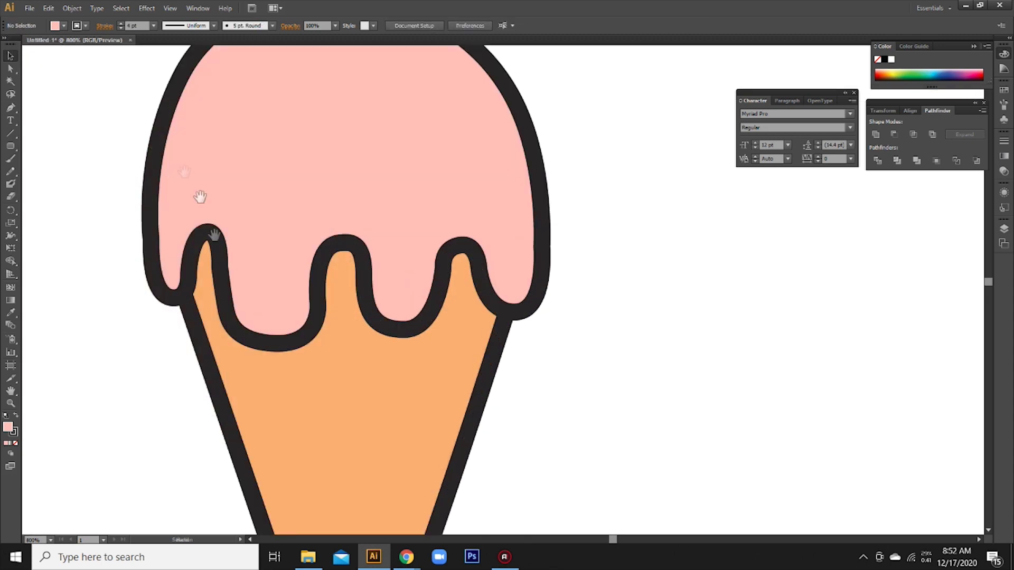
{"action": "key", "text": "ctrl+equal"}
Round the cone's tip by dragging its bottom anchor and handle downward
{"action": "left_click", "coordinate": [10, 69]}
{"action": "scroll", "coordinate": [237, 359], "scroll_direction": "down", "scroll_amount": 3}
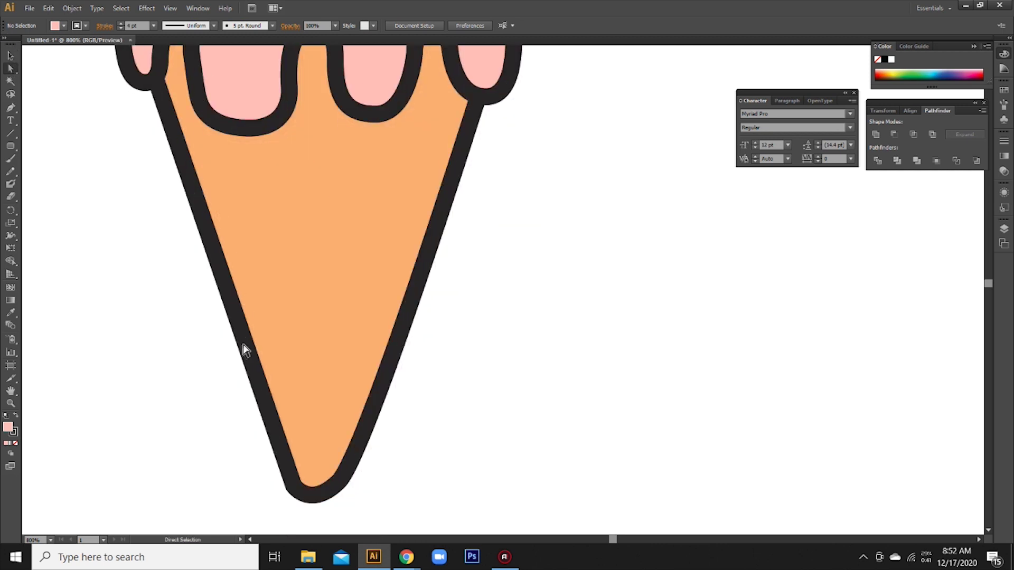
{"action": "left_click", "coordinate": [244, 349]}
{"action": "left_click", "coordinate": [293, 486]}
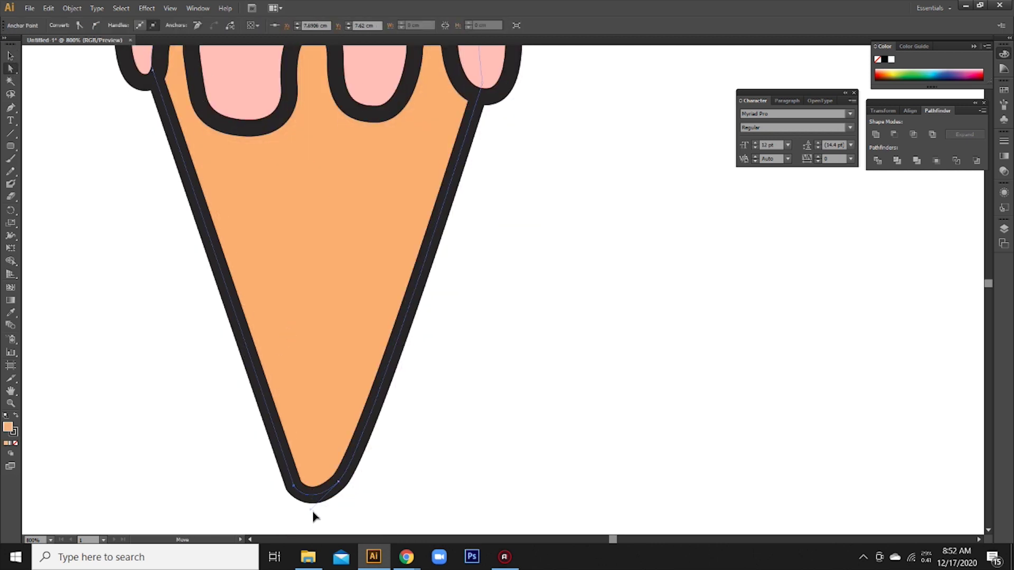
{"action": "left_click_drag", "start_coordinate": [314, 509], "coordinate": [316, 523]}
{"action": "left_click_drag", "start_coordinate": [338, 482], "coordinate": [338, 489]}
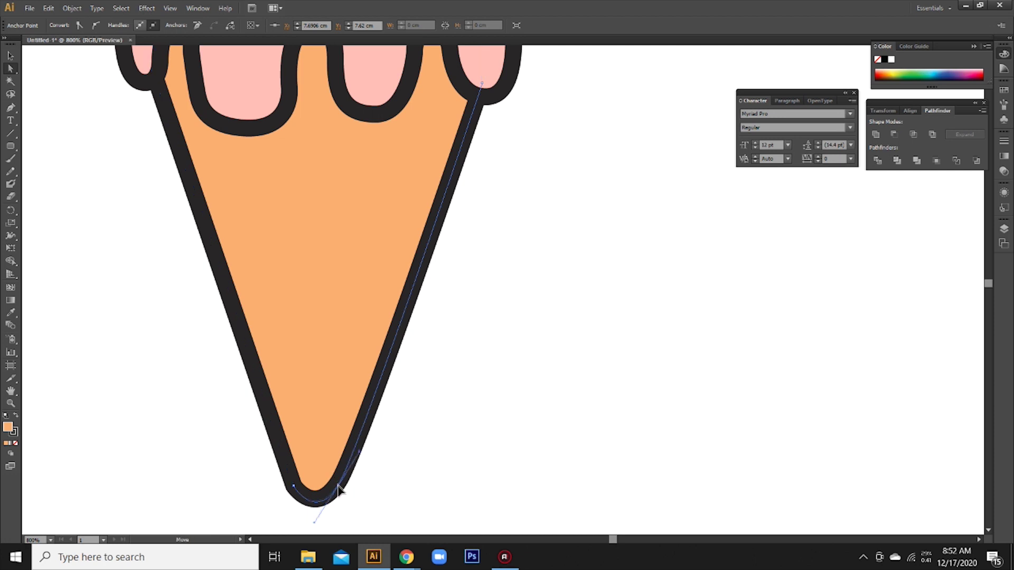
{"action": "key", "text": "v"}
{"action": "left_click", "coordinate": [93, 179]}
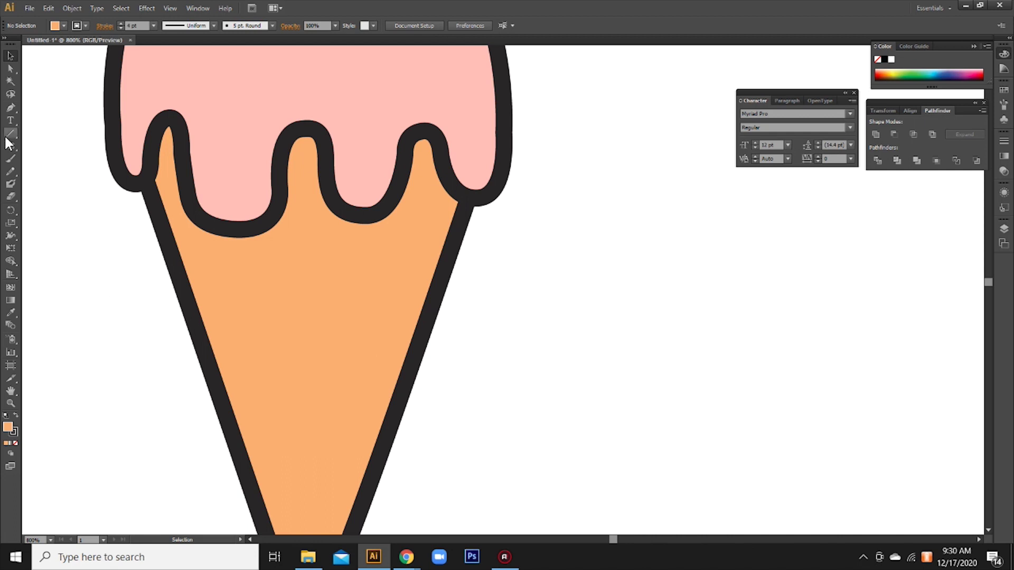
{"action": "left_click", "coordinate": [11, 108]}
Draw diagonal dark stripes across the upper cone to its right edge
{"action": "left_click", "coordinate": [241, 261]}
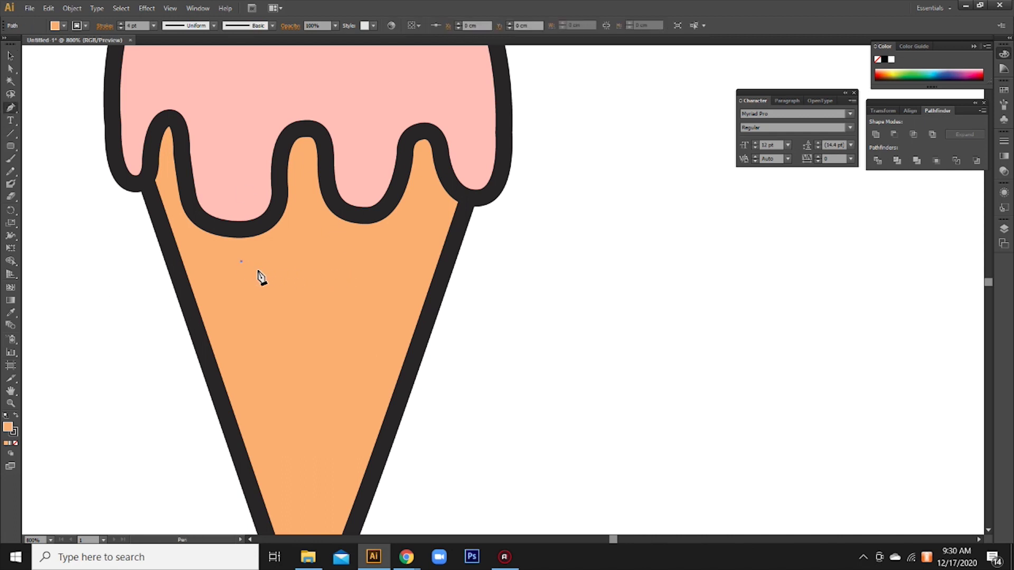
{"action": "left_click", "coordinate": [403, 374]}
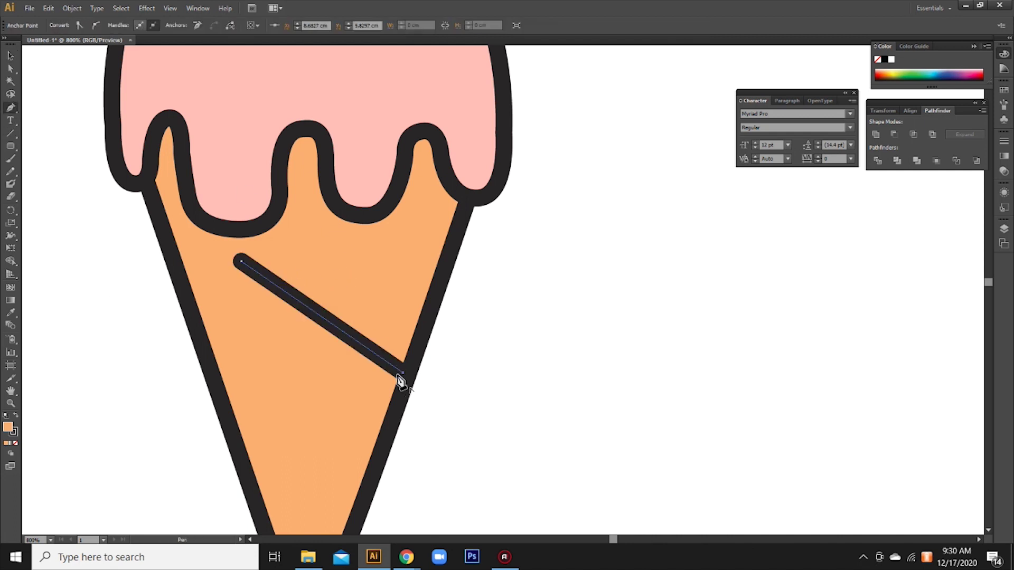
{"action": "left_click_drag", "start_coordinate": [335, 423], "coordinate": [322, 334]}
{"action": "left_click", "coordinate": [263, 292]}
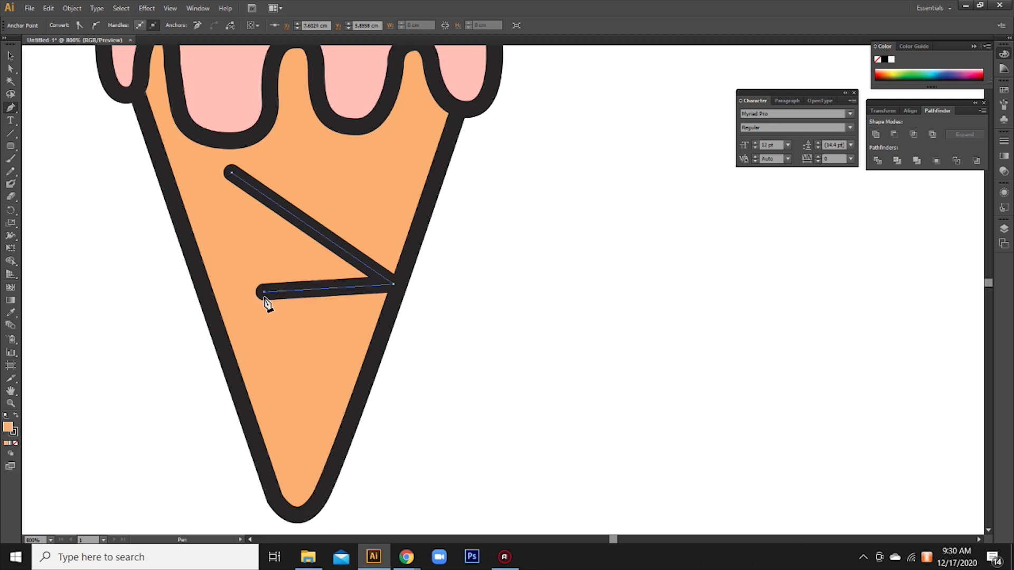
{"action": "key", "text": "ctrl+z"}
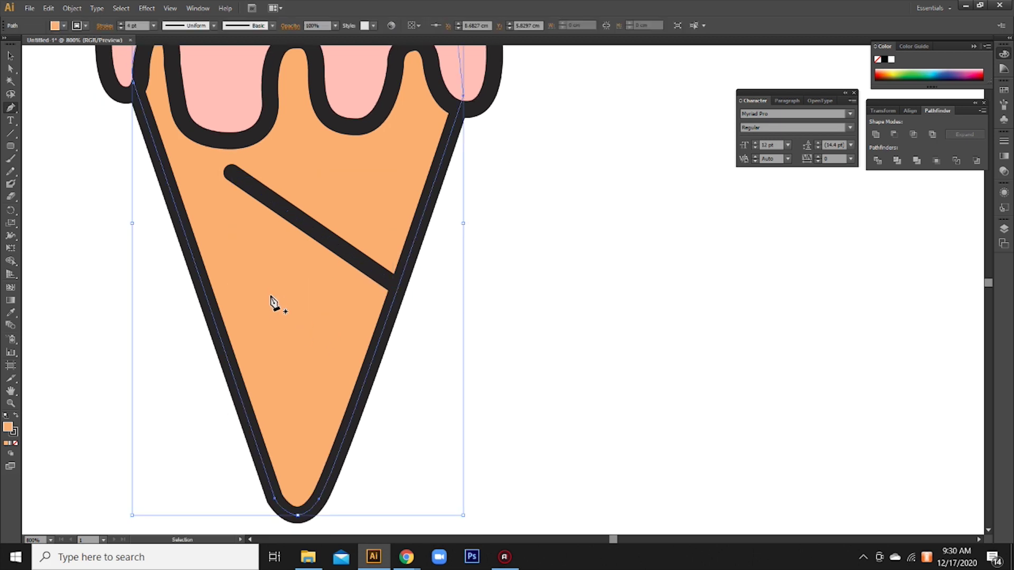
{"action": "left_click", "coordinate": [245, 274]}
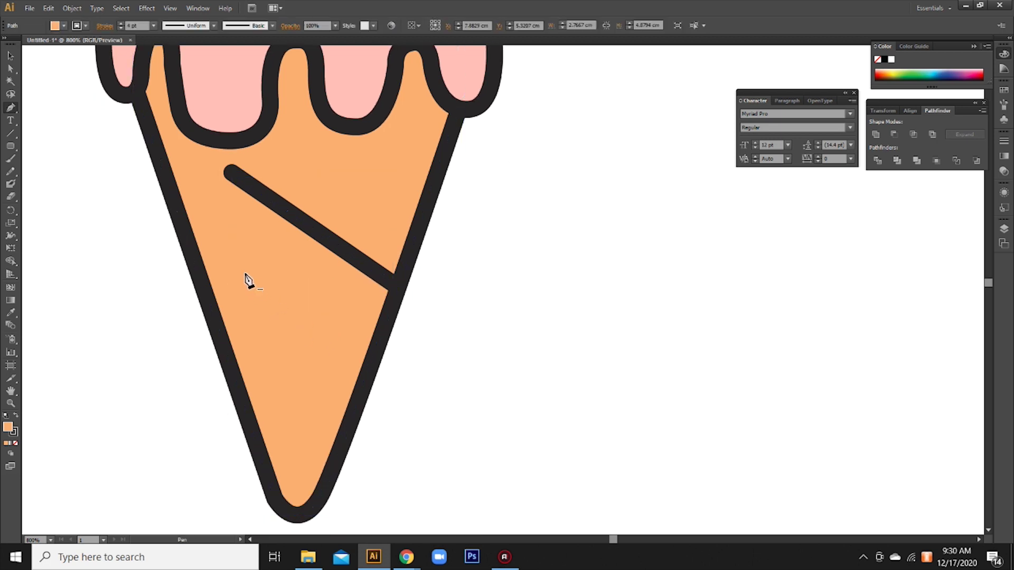
{"action": "left_click", "coordinate": [371, 360]}
{"action": "left_click", "coordinate": [285, 396], "text": "ctrl"}
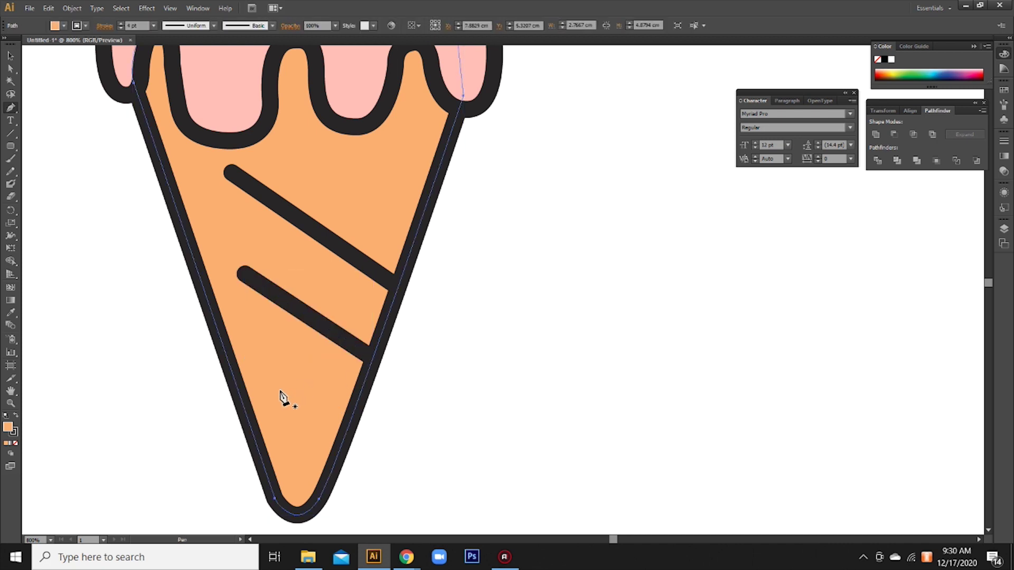
Add a lower stripe and a top stripe just below the scoop
{"action": "left_click", "coordinate": [275, 385]}
{"action": "left_click", "coordinate": [353, 429]}
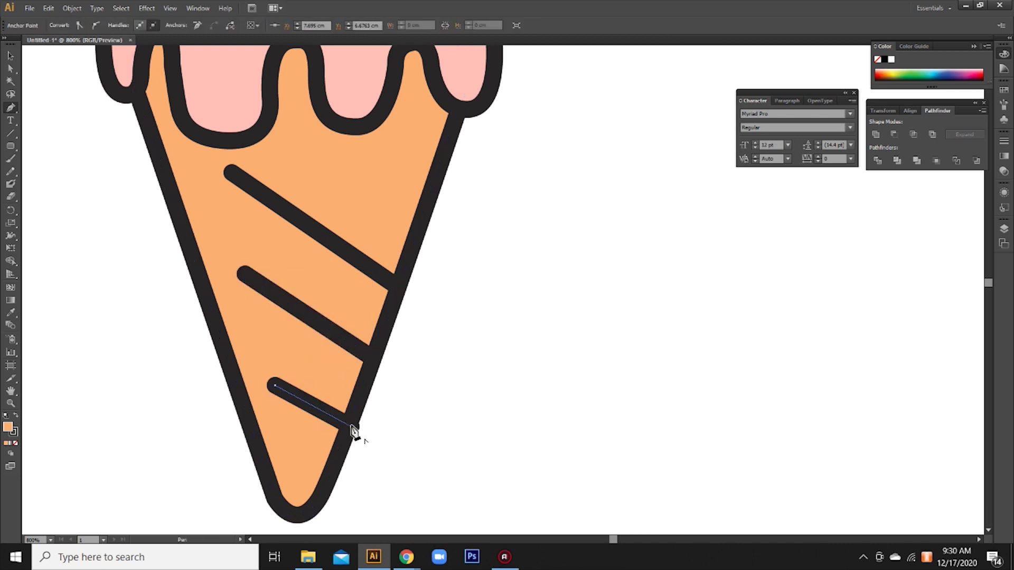
{"action": "scroll", "coordinate": [353, 292], "scroll_direction": "up", "scroll_amount": 3}
{"action": "left_click", "coordinate": [330, 299], "text": "ctrl"}
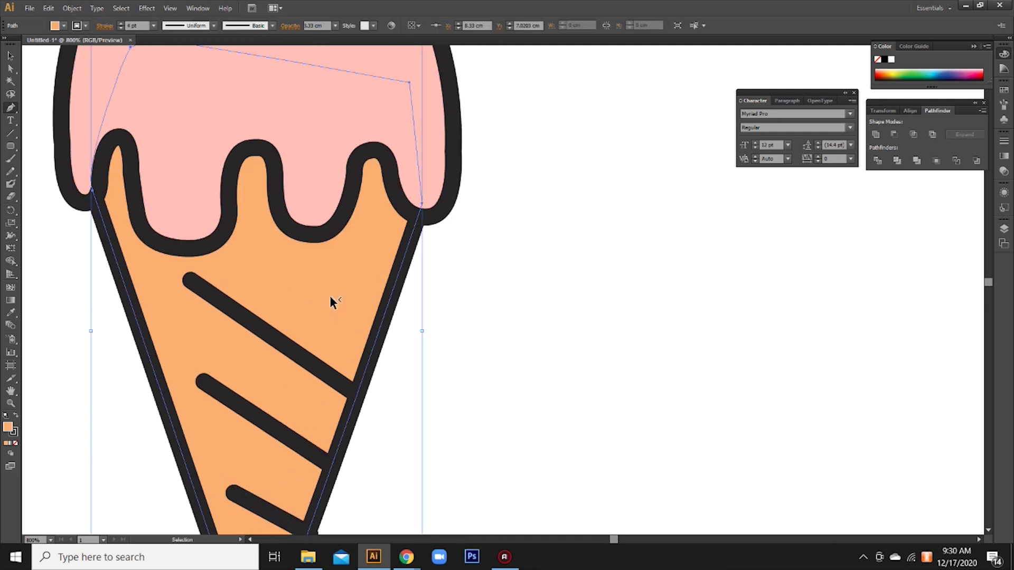
{"action": "left_click", "coordinate": [293, 251]}
{"action": "left_click", "coordinate": [385, 305]}
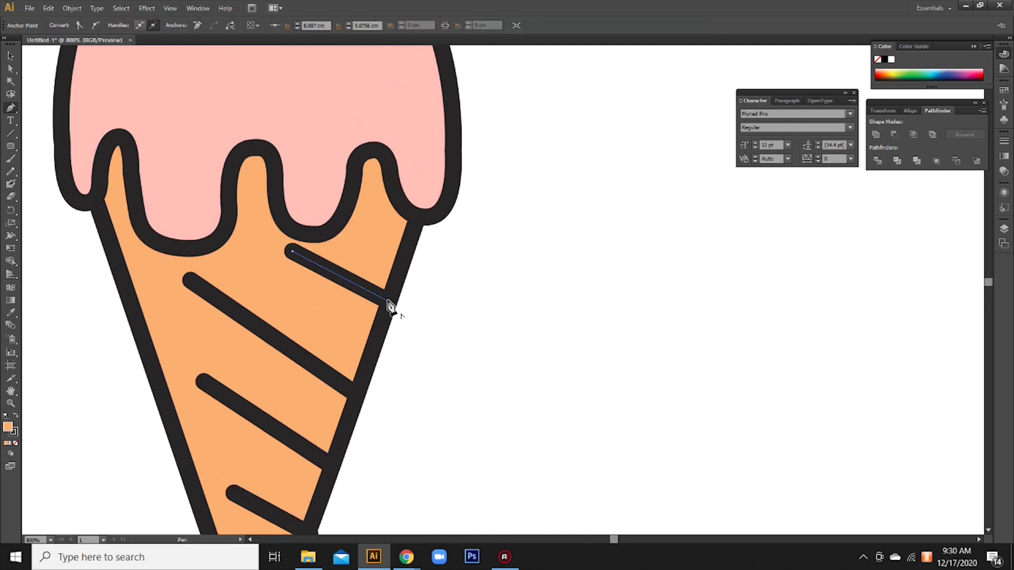
{"action": "key", "text": "ctrl+z"}
{"action": "left_click", "coordinate": [384, 311]}
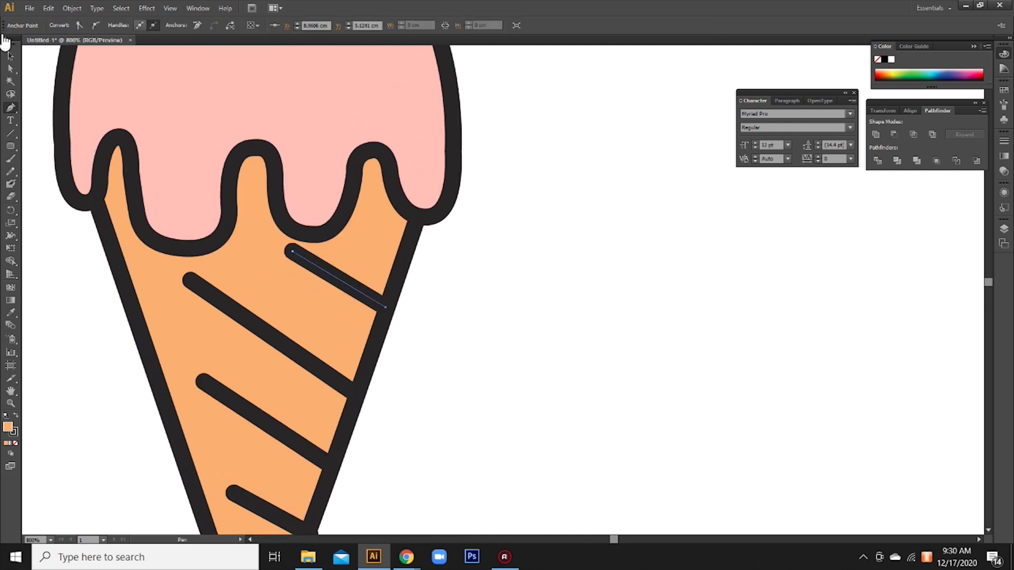
Pull the bottom stripe's right end slightly inside the cone edge
{"action": "key", "text": "v"}
{"action": "left_click", "coordinate": [527, 271]}
{"action": "left_click_drag", "start_coordinate": [446, 369], "coordinate": [472, 299]}
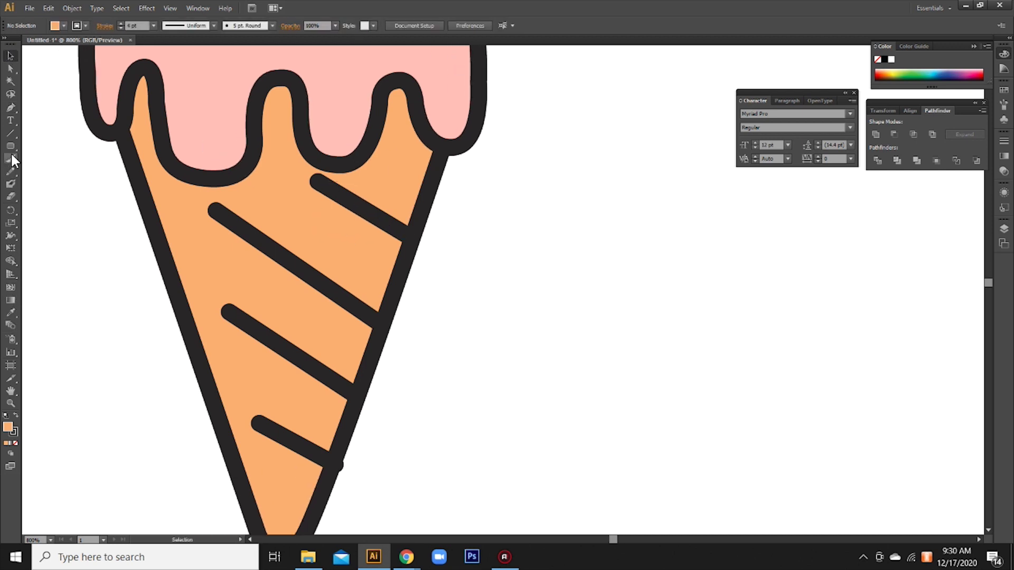
{"action": "left_click", "coordinate": [10, 107]}
{"action": "left_click_drag", "start_coordinate": [385, 462], "coordinate": [391, 385]}
{"action": "left_click", "coordinate": [11, 55]}
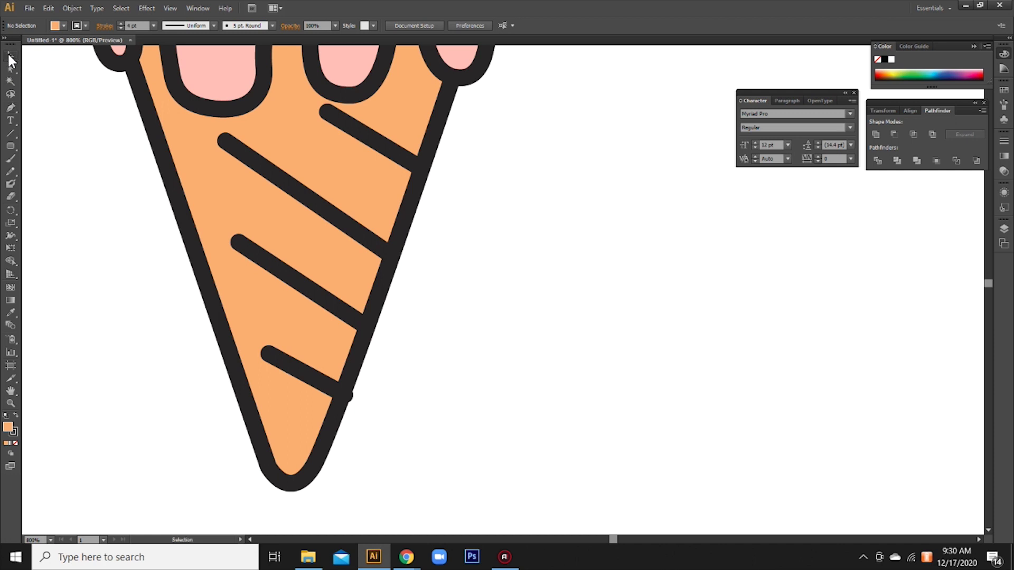
{"action": "left_click", "coordinate": [329, 389]}
{"action": "left_click", "coordinate": [346, 396]}
{"action": "left_click_drag", "start_coordinate": [342, 397], "coordinate": [339, 395]}
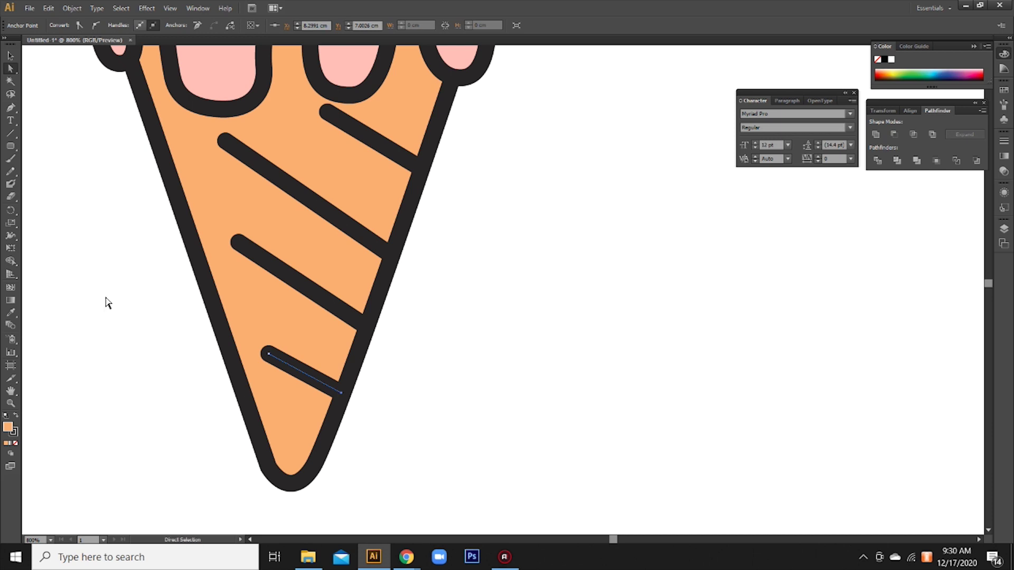
Start a new path at the cone tip running up its right side
{"action": "left_click", "coordinate": [10, 109]}
{"action": "left_click", "coordinate": [275, 466]}
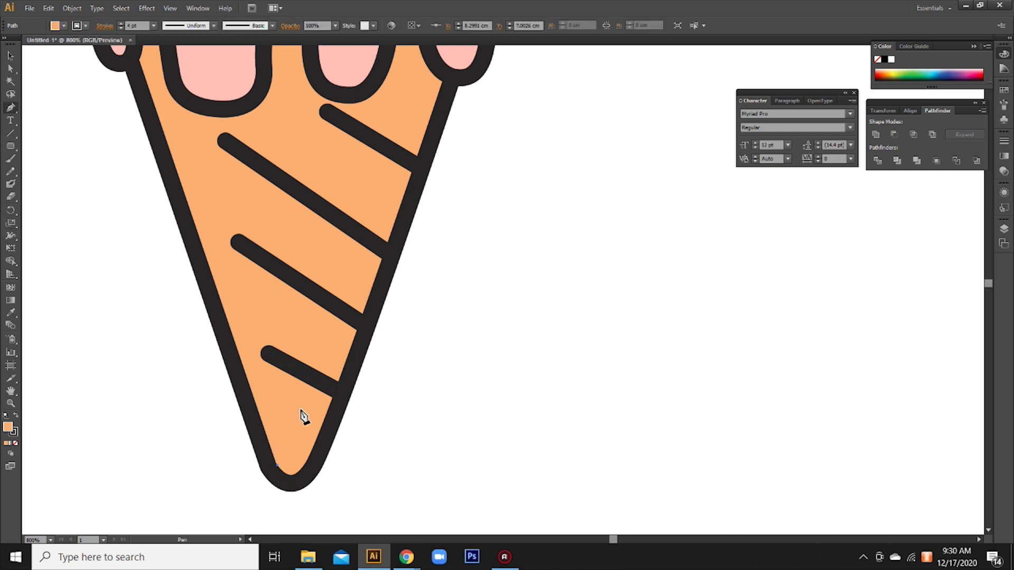
{"action": "left_click", "coordinate": [328, 316]}
{"action": "left_click", "coordinate": [352, 244]}
{"action": "left_click", "coordinate": [369, 182]}
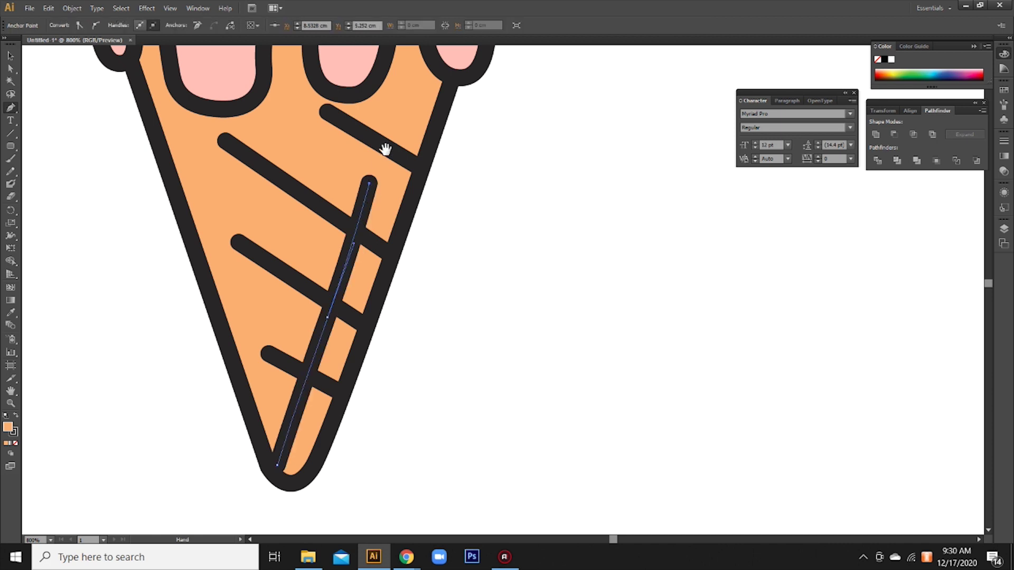
{"action": "left_click_drag", "start_coordinate": [385, 153], "coordinate": [379, 273]}
{"action": "left_click", "coordinate": [293, 246]}
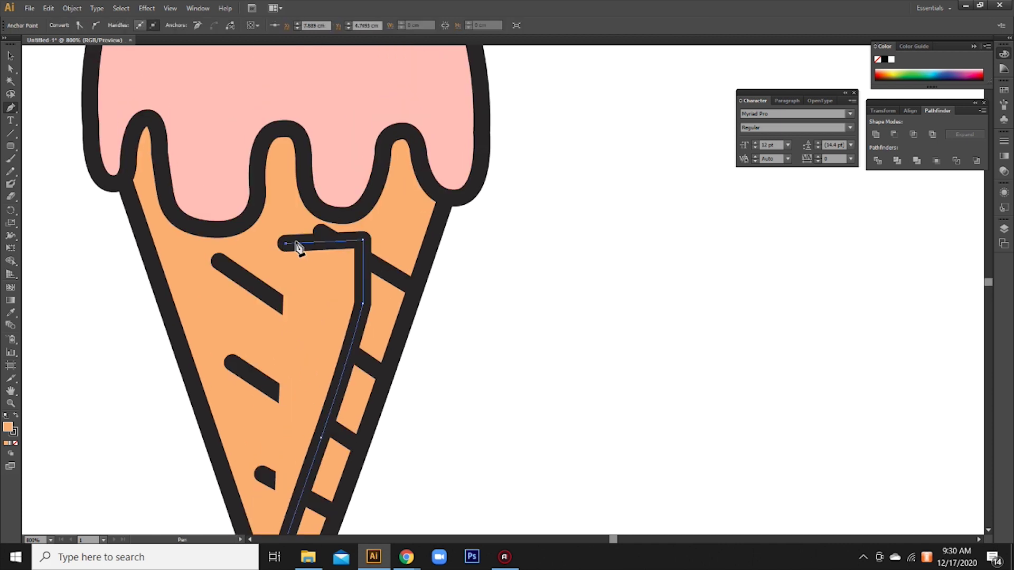
Continue the shading path curving beneath the scoop and across to the cone's right edge
{"action": "key", "text": "ctrl+z"}
{"action": "left_click_drag", "start_coordinate": [375, 246], "coordinate": [245, 258]}
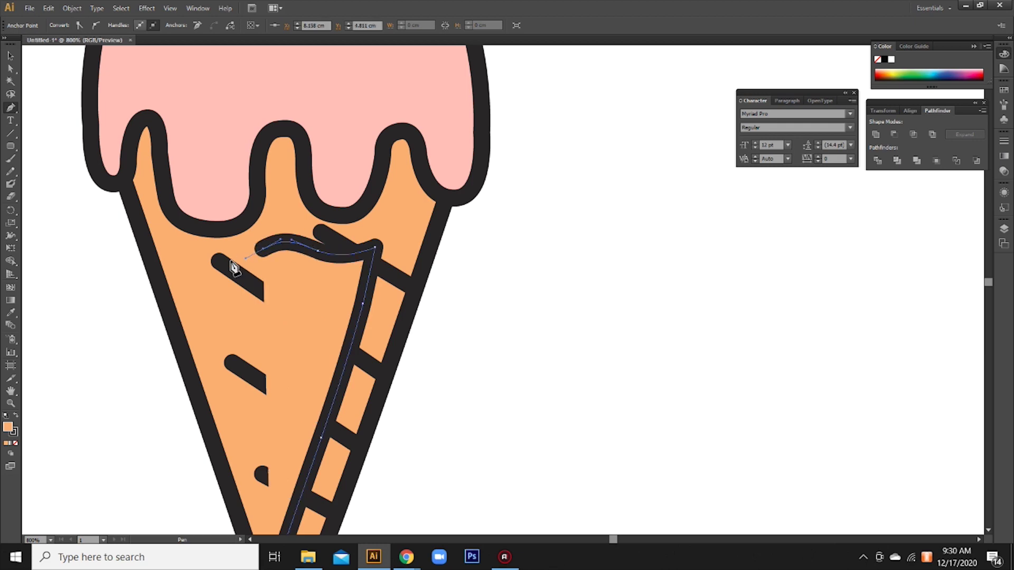
{"action": "left_click_drag", "start_coordinate": [163, 244], "coordinate": [161, 244]}
{"action": "left_click", "coordinate": [147, 228]}
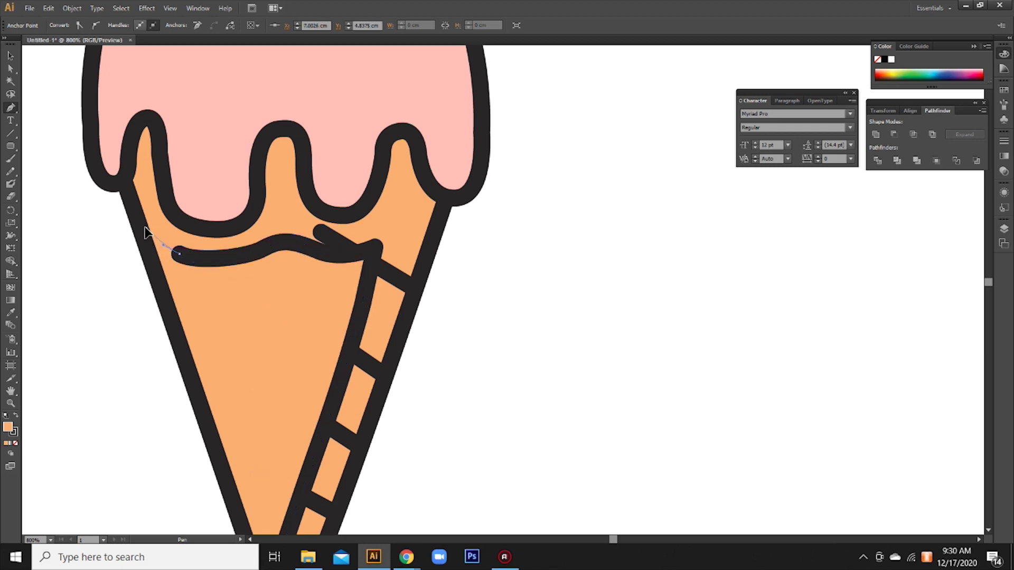
{"action": "left_click", "coordinate": [134, 183]}
{"action": "left_click_drag", "start_coordinate": [154, 113], "coordinate": [176, 96]}
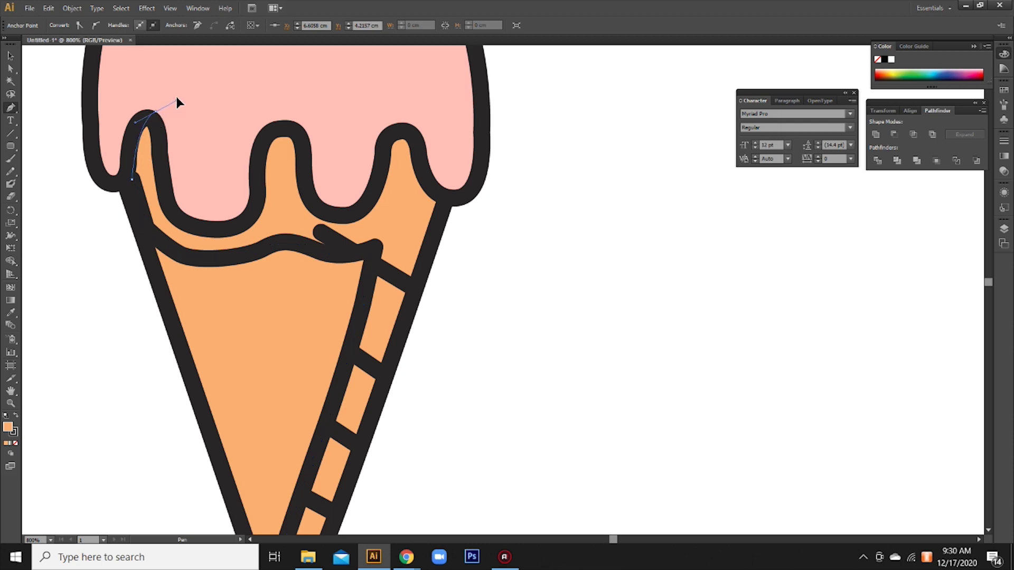
{"action": "left_click", "coordinate": [442, 96]}
{"action": "left_click", "coordinate": [448, 172]}
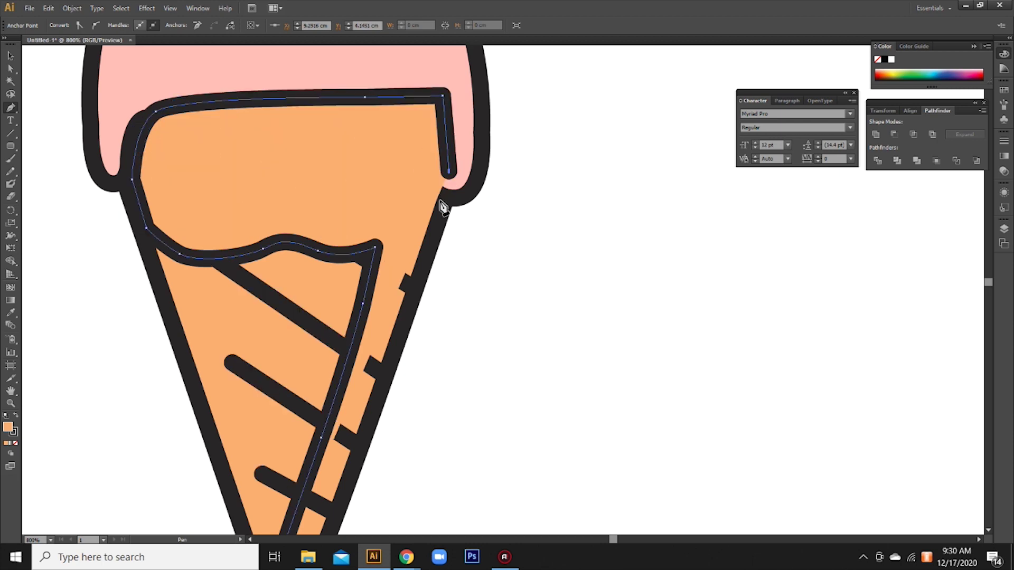
Close the shading shape at the cone tip and set its stroke to None
{"action": "left_click_drag", "start_coordinate": [415, 268], "coordinate": [427, 132]}
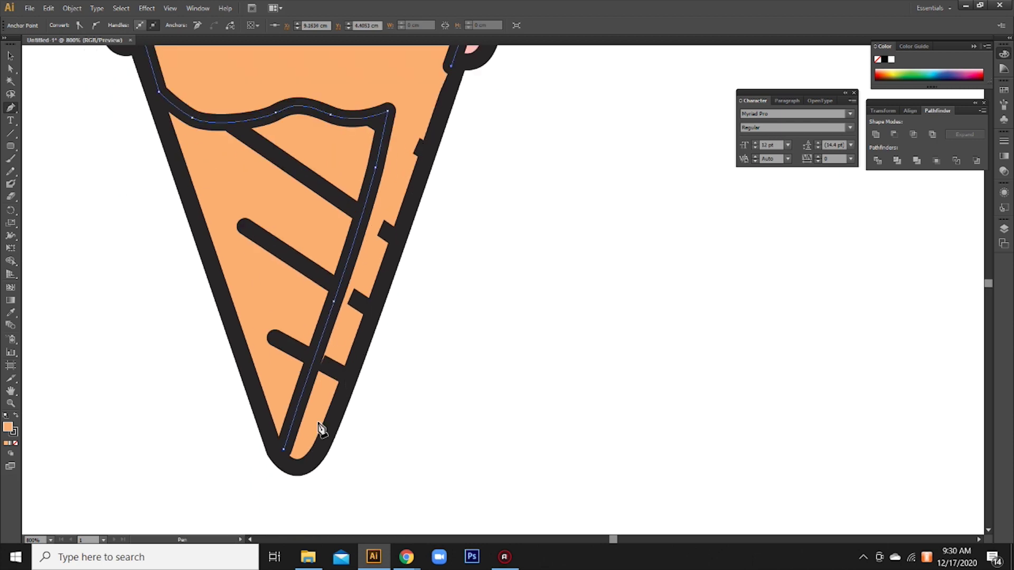
{"action": "left_click", "coordinate": [312, 447]}
{"action": "left_click_drag", "start_coordinate": [283, 452], "coordinate": [266, 425]}
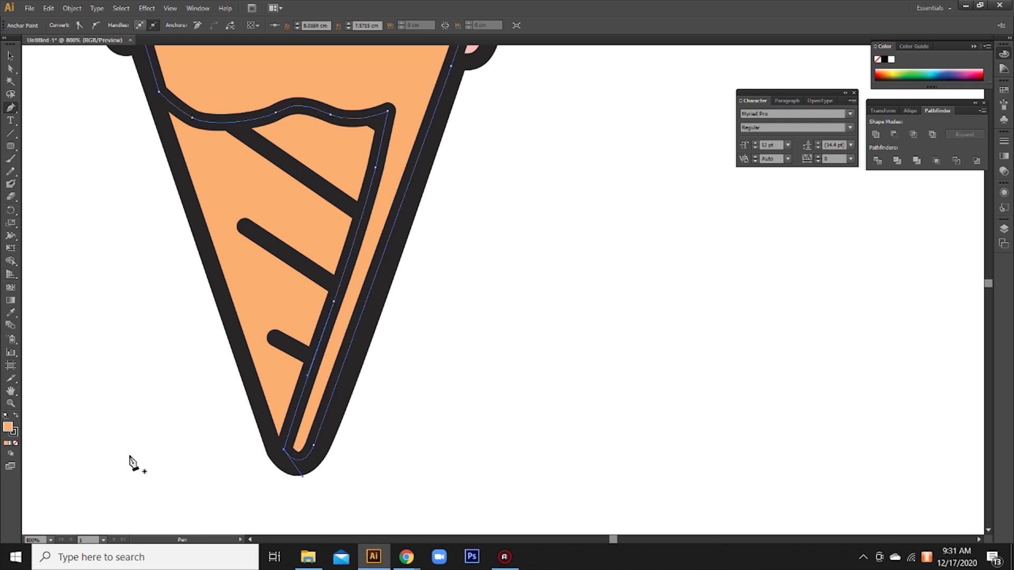
{"action": "left_click", "coordinate": [15, 444]}
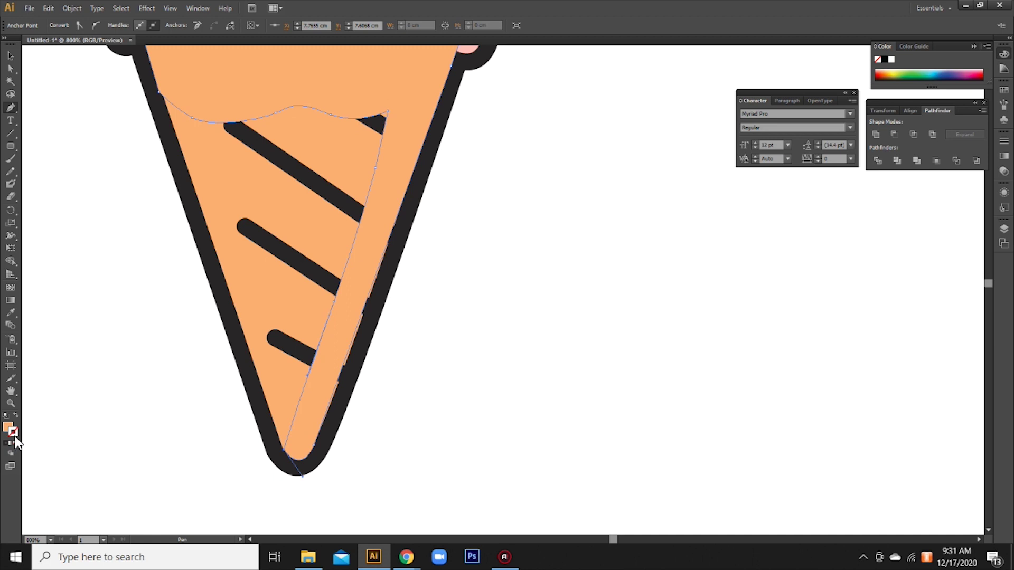
Fill the shading shape with darker orange CC905A
{"action": "double_click", "coordinate": [7, 428]}
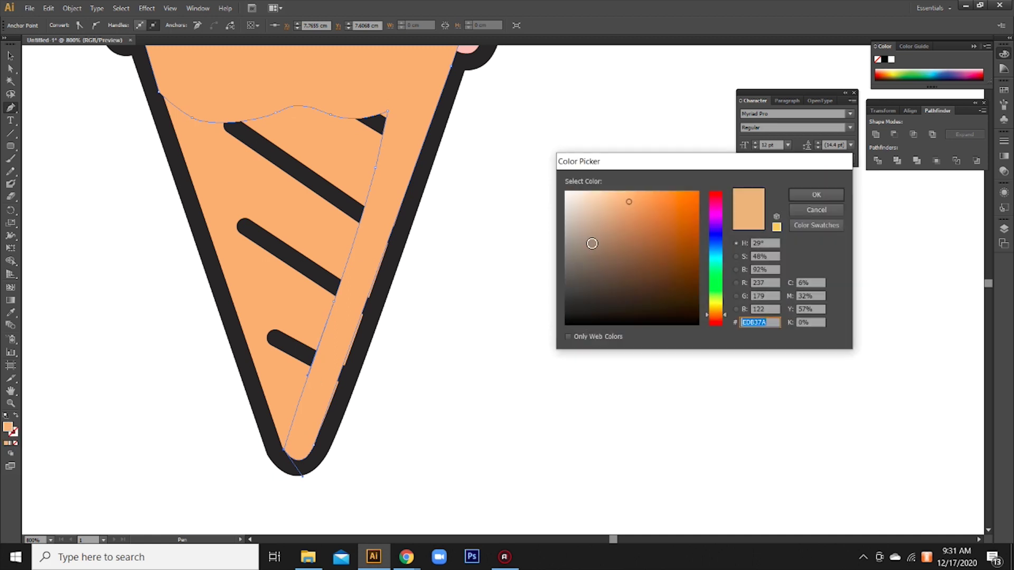
{"action": "left_click_drag", "start_coordinate": [632, 202], "coordinate": [637, 216]}
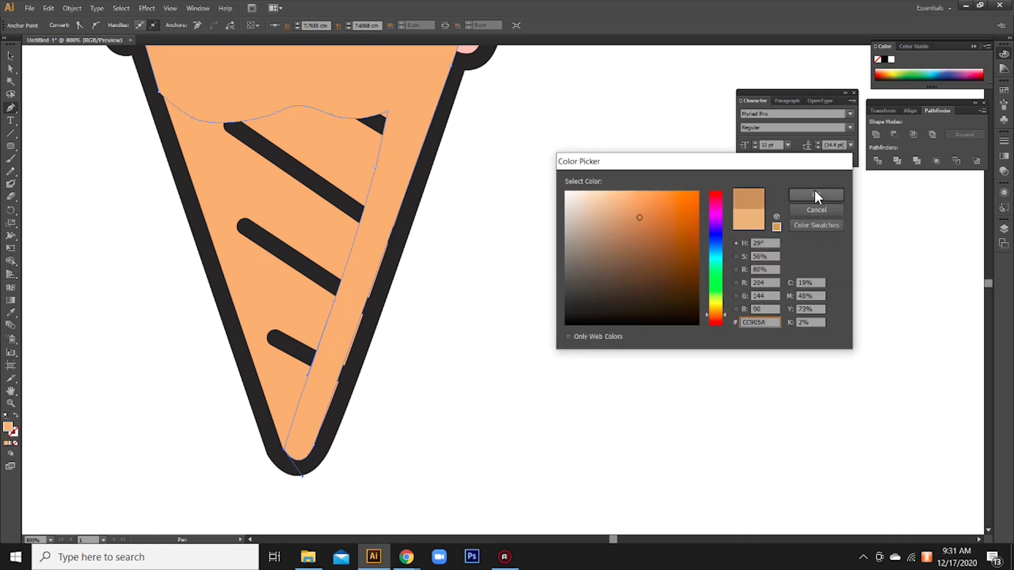
{"action": "left_click", "coordinate": [816, 194]}
Send the shading shape backward behind the stripes and outline, then check it
{"action": "left_click", "coordinate": [10, 56]}
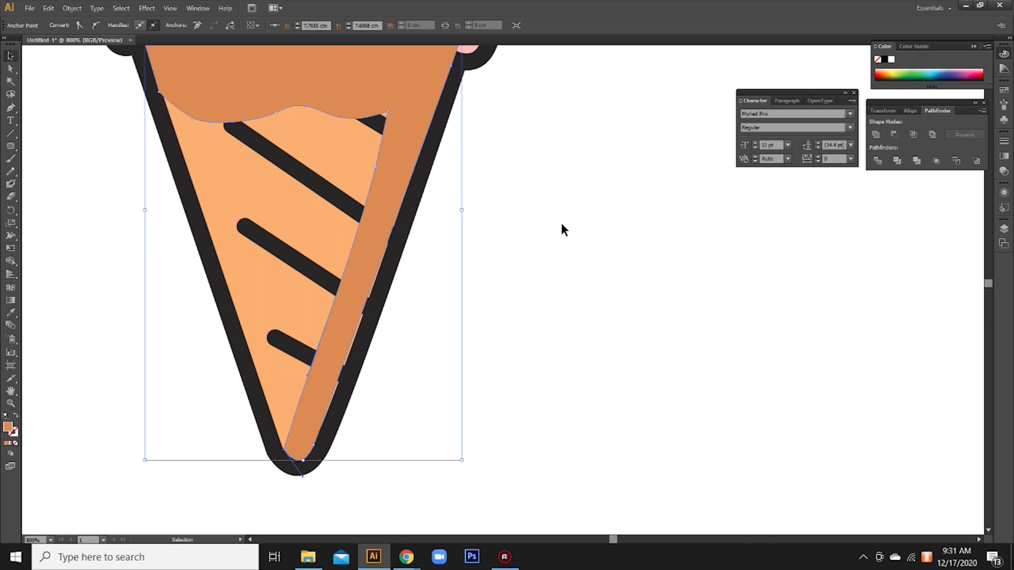
{"action": "left_click", "coordinate": [220, 186], "text": "shift"}
{"action": "right_click", "coordinate": [219, 186]}
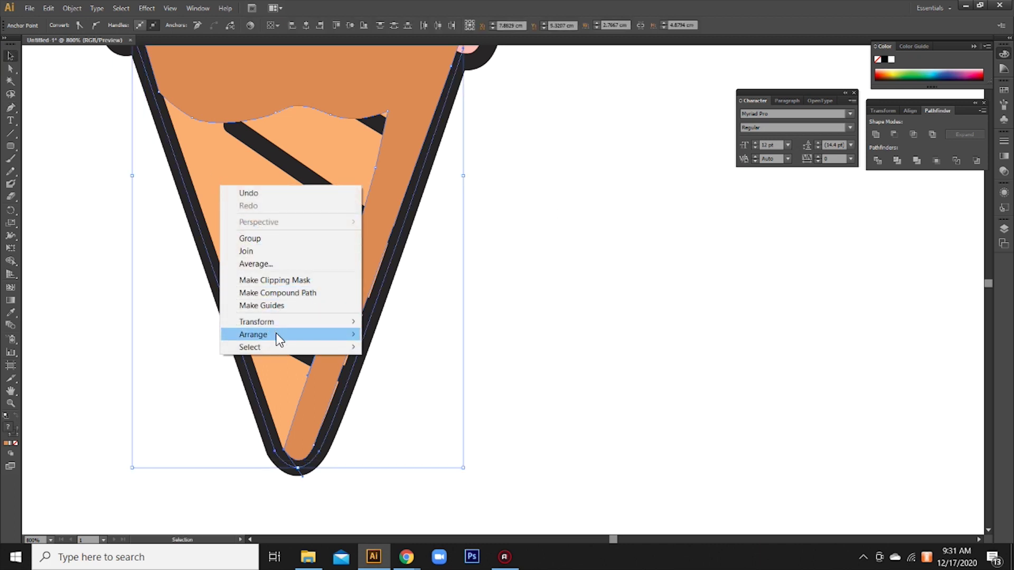
{"action": "left_click", "coordinate": [402, 374]}
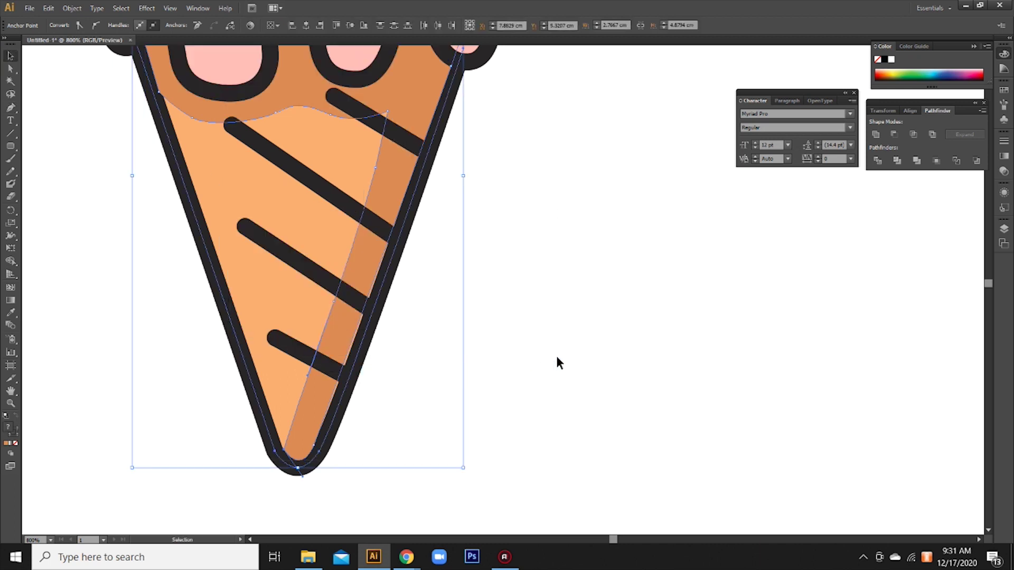
{"action": "left_click", "coordinate": [555, 354]}
{"action": "left_click_drag", "start_coordinate": [539, 195], "coordinate": [526, 342]}
{"action": "left_click", "coordinate": [10, 68]}
{"action": "left_click", "coordinate": [415, 245]}
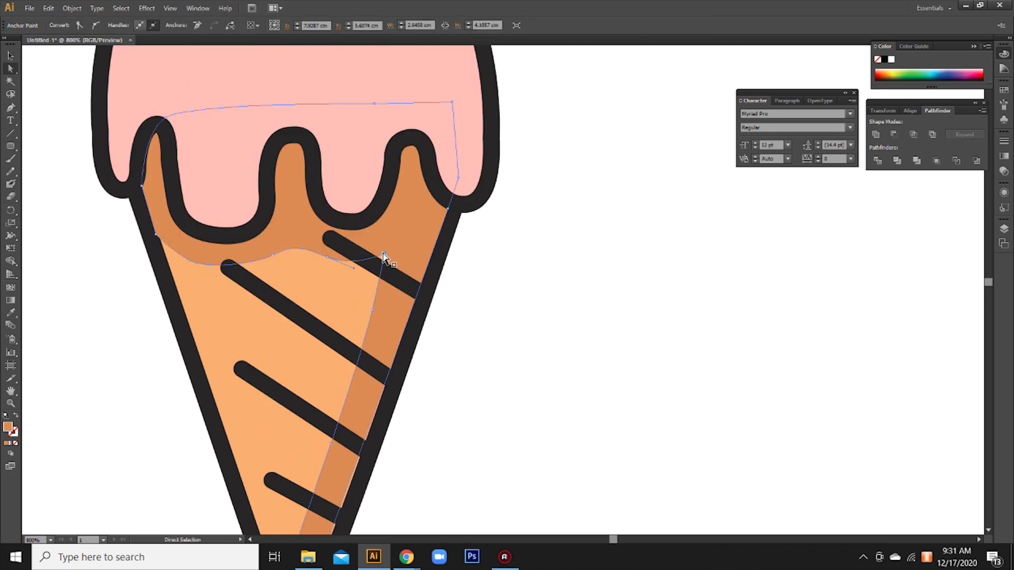
Draw a curved leaf-shaped highlight on the scoop's upper left
{"action": "left_click", "coordinate": [508, 256]}
{"action": "left_click_drag", "start_coordinate": [508, 256], "coordinate": [492, 372]}
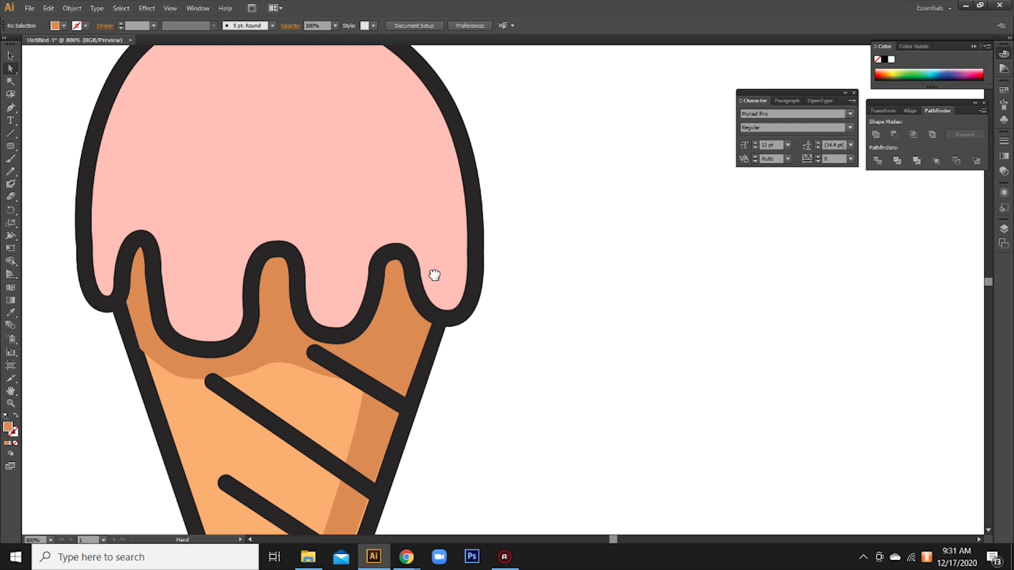
{"action": "left_click", "coordinate": [10, 107]}
{"action": "left_click_drag", "start_coordinate": [246, 153], "coordinate": [246, 251]}
{"action": "left_click", "coordinate": [321, 152]}
{"action": "left_click_drag", "start_coordinate": [238, 211], "coordinate": [226, 241]}
{"action": "left_click_drag", "start_coordinate": [128, 277], "coordinate": [105, 269]}
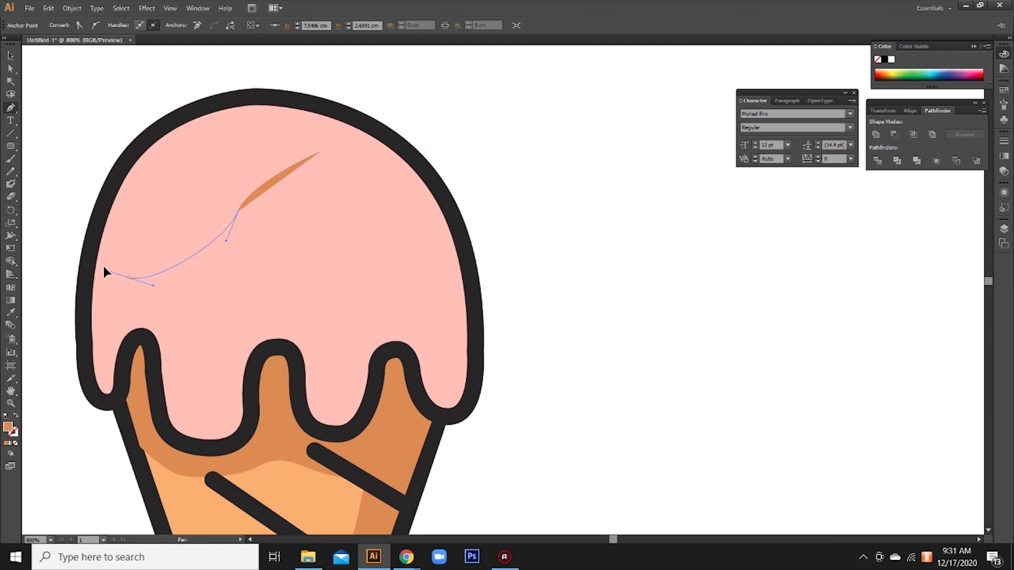
{"action": "left_click_drag", "start_coordinate": [182, 138], "coordinate": [247, 99]}
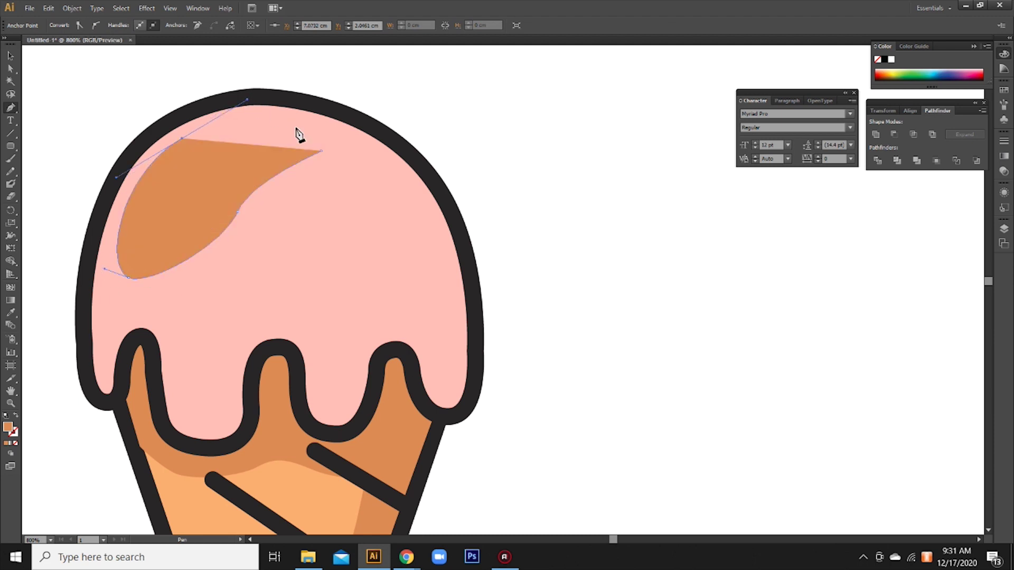
{"action": "left_click_drag", "start_coordinate": [321, 152], "coordinate": [330, 177]}
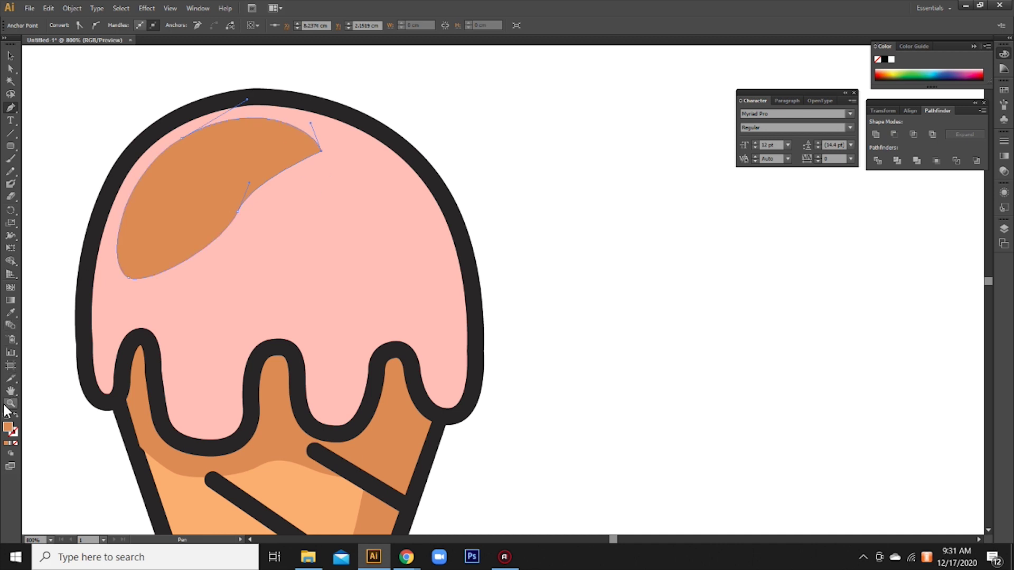
Copy the scoop's pink appearance onto the highlight and remove its outline
{"action": "double_click", "coordinate": [9, 429]}
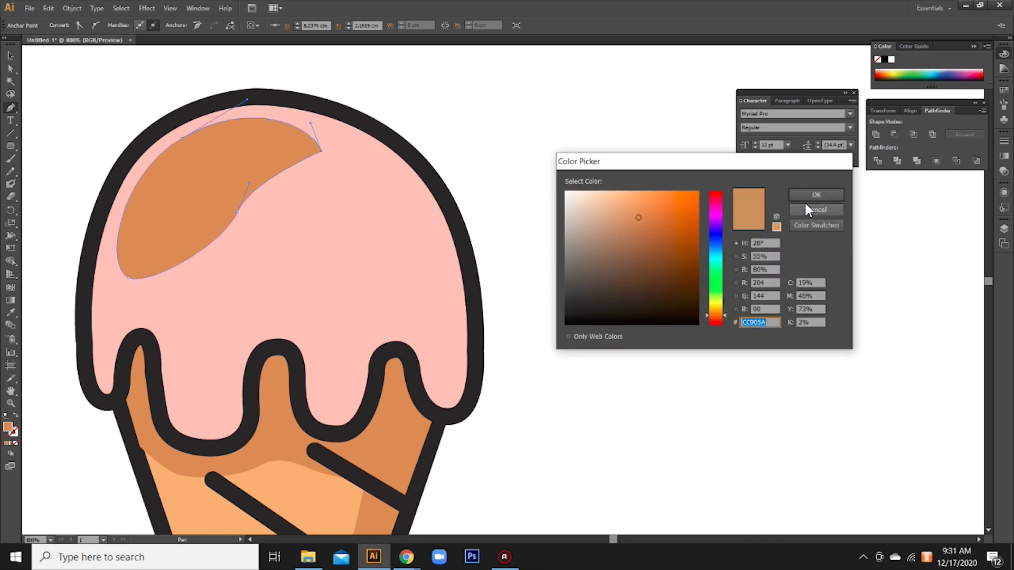
{"action": "left_click", "coordinate": [813, 210]}
{"action": "left_click", "coordinate": [10, 312]}
{"action": "left_click", "coordinate": [92, 354]}
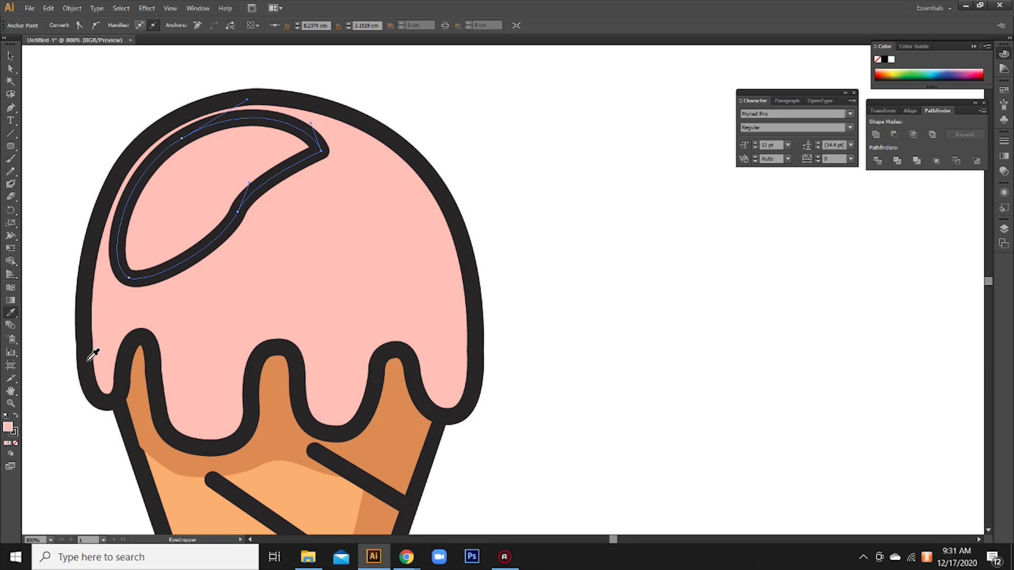
{"action": "left_click", "coordinate": [16, 444]}
Change the highlight's fill to a lighter pink and deselect it
{"action": "double_click", "coordinate": [9, 426]}
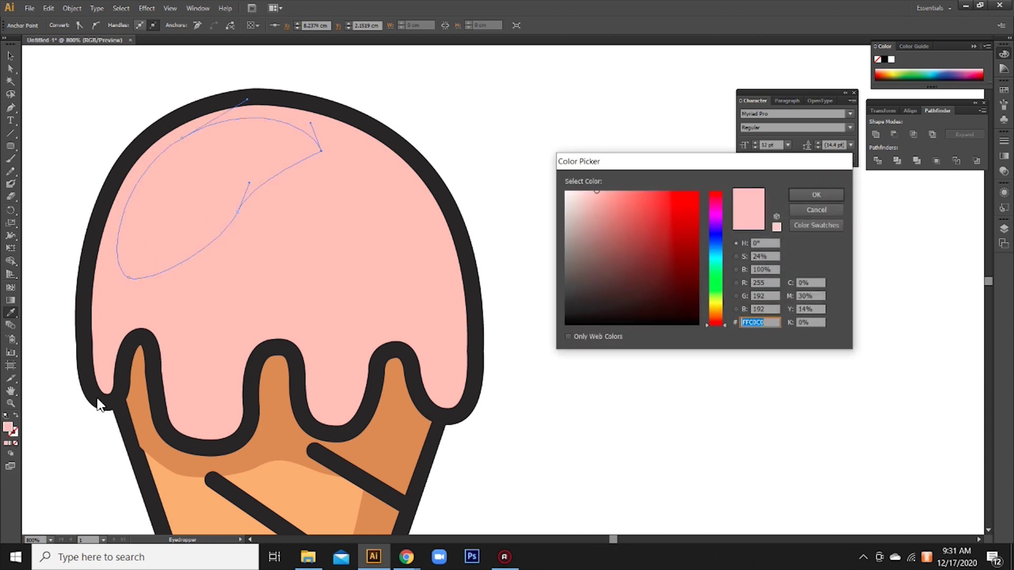
{"action": "left_click_drag", "start_coordinate": [592, 205], "coordinate": [580, 182]}
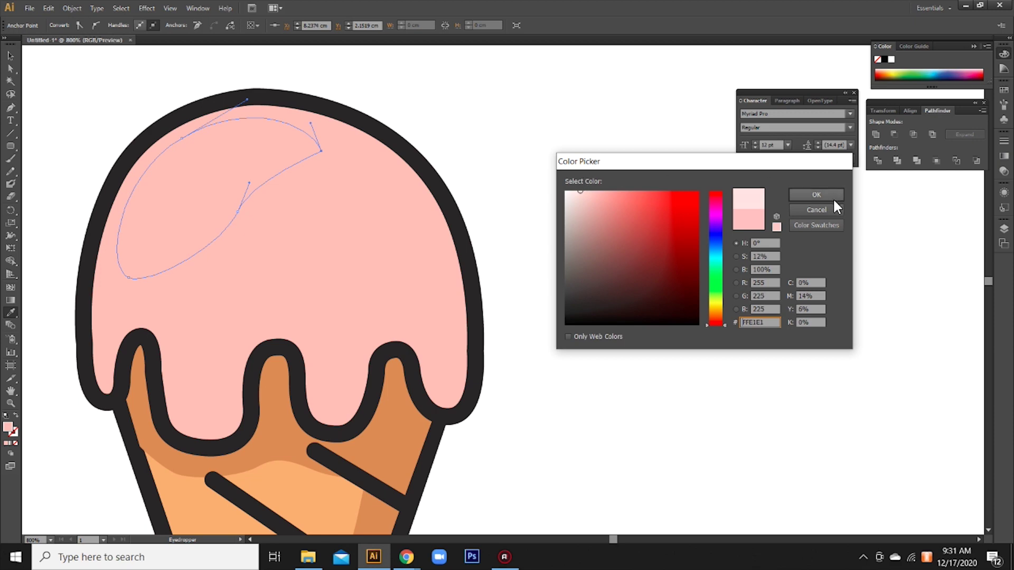
{"action": "left_click", "coordinate": [817, 194]}
{"action": "left_click", "coordinate": [10, 55]}
{"action": "left_click", "coordinate": [685, 216]}
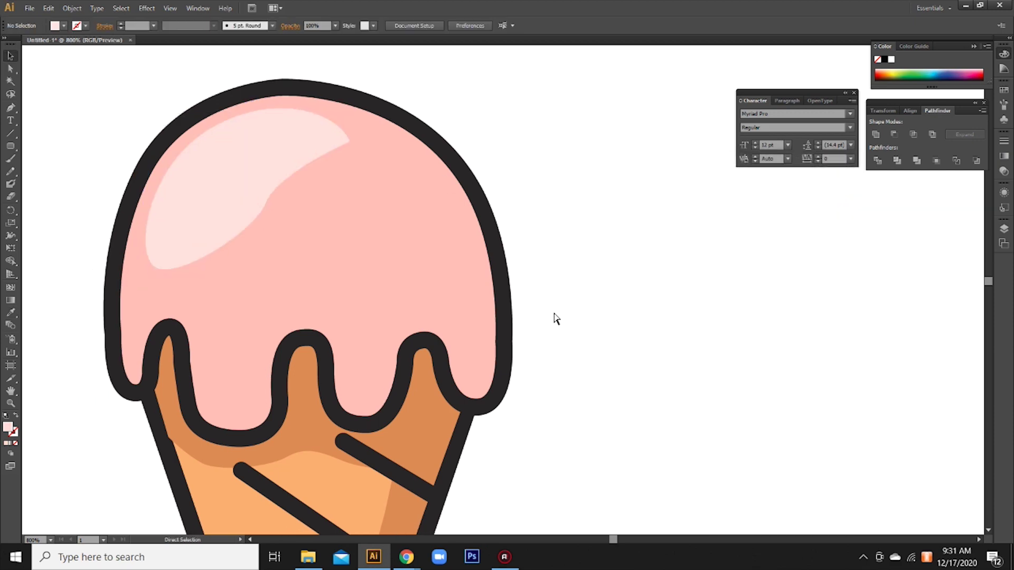
{"action": "key", "text": "ctrl+minus"}
{"action": "key", "text": "ctrl+minus"}
{"action": "key", "text": "ctrl+minus"}
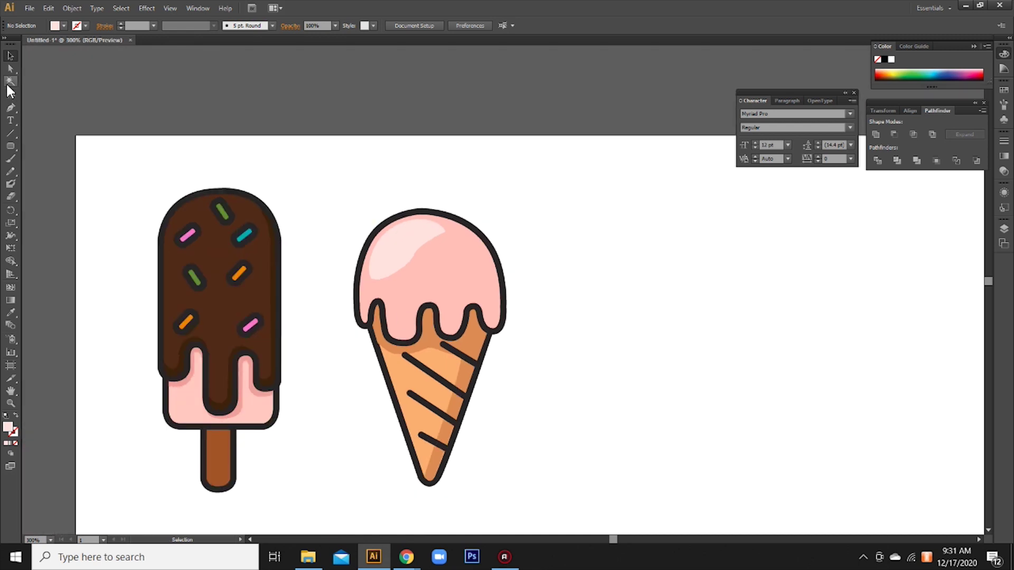
Marquee-select the whole cone and shift it slightly up and to the right
{"action": "left_click_drag", "start_coordinate": [606, 393], "coordinate": [591, 375]}
{"action": "left_click_drag", "start_coordinate": [312, 168], "coordinate": [538, 491]}
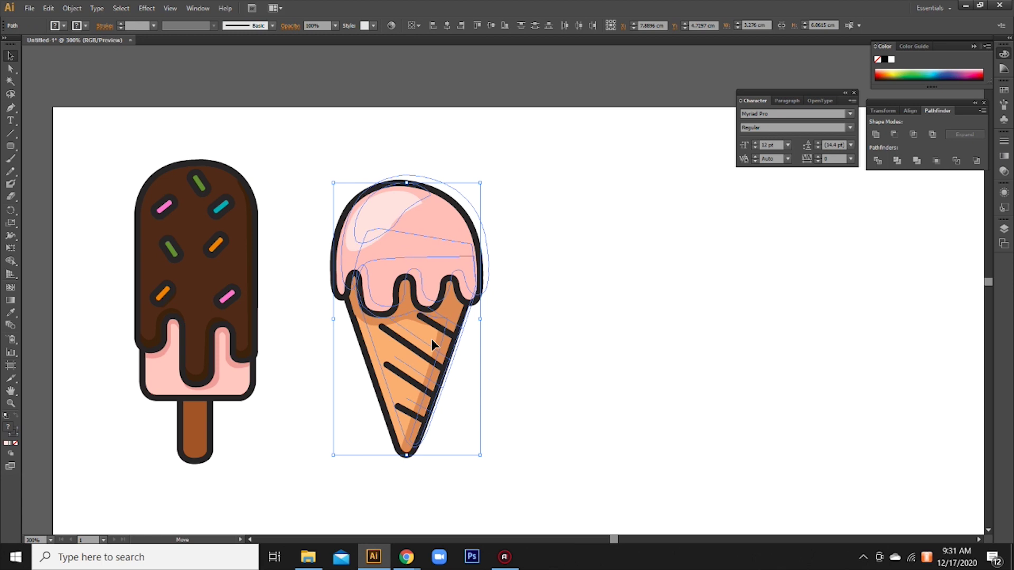
{"action": "left_click_drag", "start_coordinate": [432, 339], "coordinate": [440, 331]}
{"action": "left_click", "coordinate": [610, 336]}
{"action": "left_click_drag", "start_coordinate": [740, 405], "coordinate": [554, 412]}
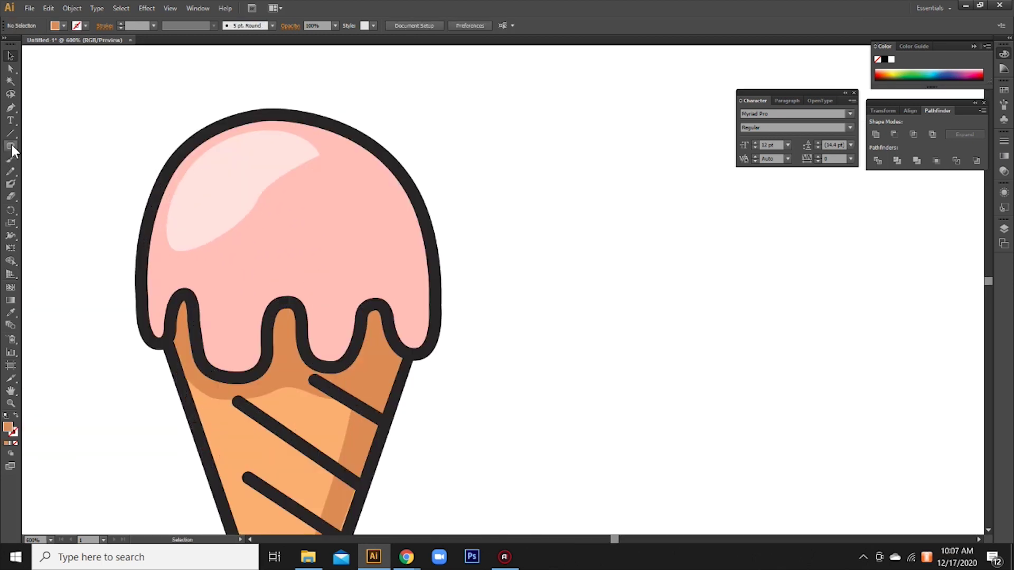
{"action": "left_click", "coordinate": [10, 146]}
Draw a small circle on the pink scoop, give it the orange sprinkle's style, and enlarge it slightly
{"action": "left_click_drag", "start_coordinate": [12, 146], "coordinate": [48, 170]}
{"action": "left_click_drag", "start_coordinate": [322, 207], "coordinate": [337, 223]}
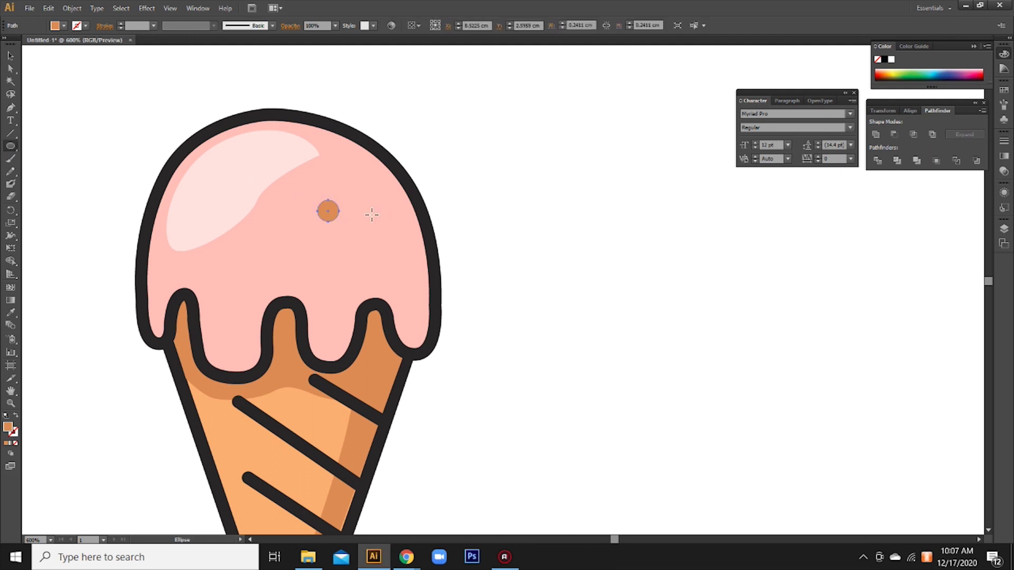
{"action": "left_click_drag", "start_coordinate": [127, 350], "coordinate": [420, 348]}
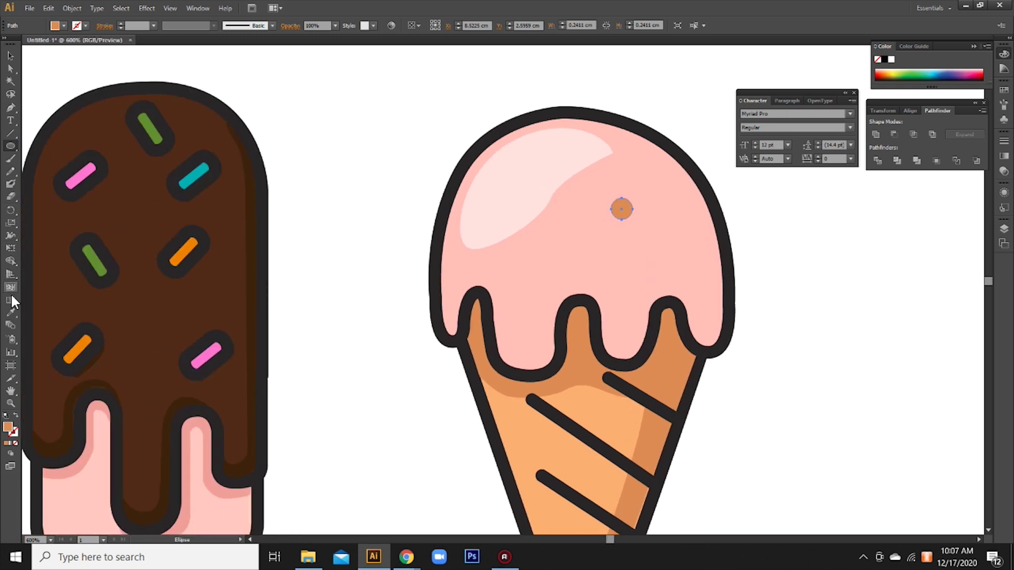
{"action": "left_click", "coordinate": [11, 312]}
{"action": "left_click", "coordinate": [185, 253]}
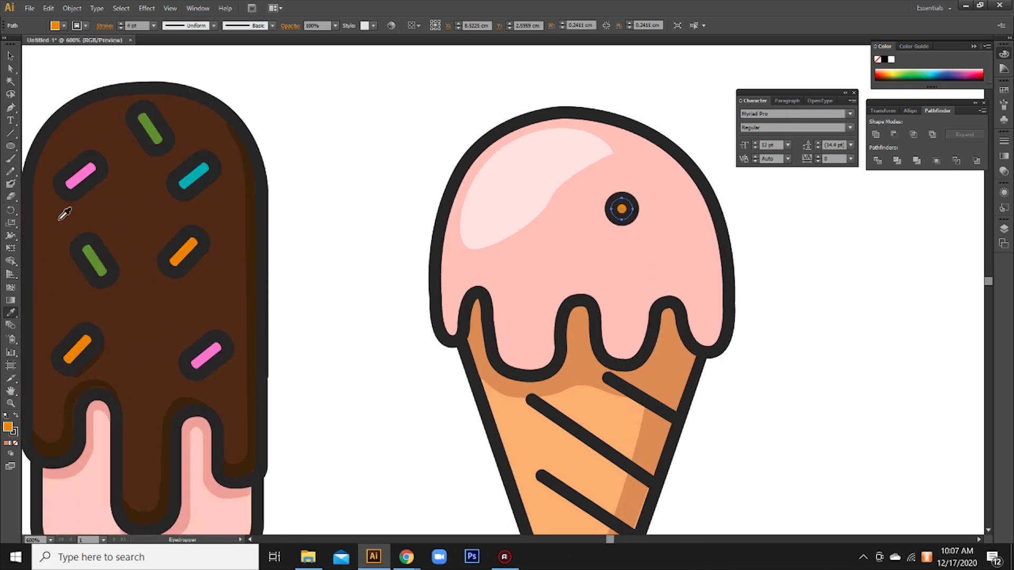
{"action": "left_click", "coordinate": [9, 52]}
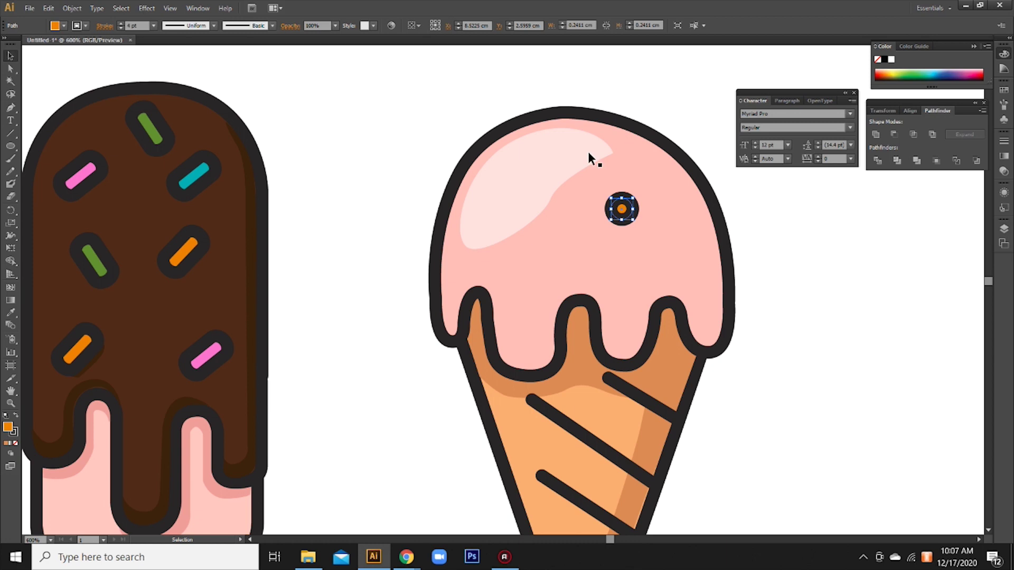
{"action": "mouse_move", "coordinate": [611, 198]}
{"action": "left_mouse_down"}
{"action": "mouse_move", "coordinate": [605, 192]}
{"action": "mouse_move", "coordinate": [497, 240]}
{"action": "mouse_move", "coordinate": [506, 242]}
{"action": "left_mouse_up"}
{"action": "left_click", "coordinate": [780, 221]}
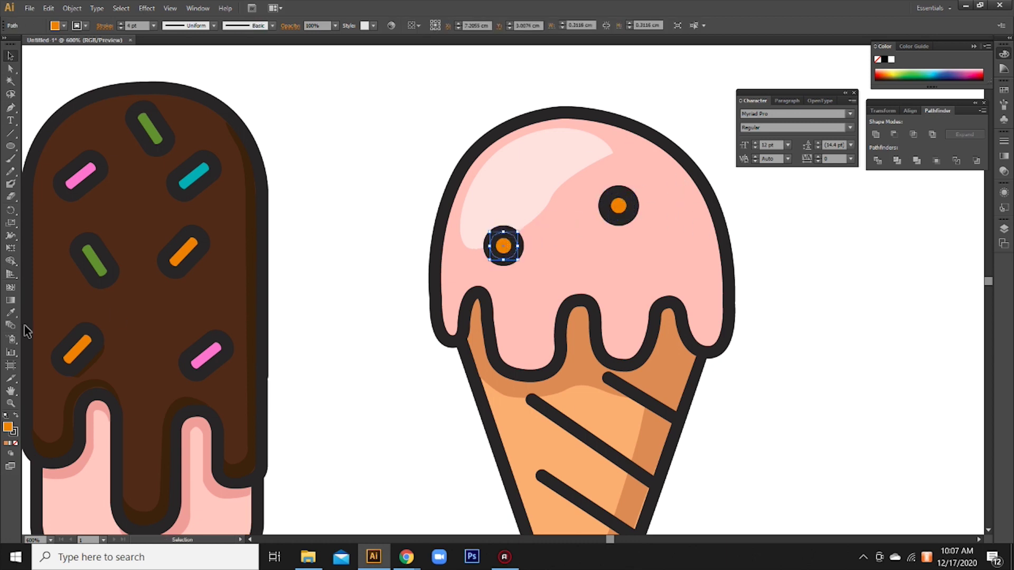
Make green and pink sprinkle copies and spread them across the scoop's top and right
{"action": "left_click", "coordinate": [10, 312]}
{"action": "left_click", "coordinate": [104, 259]}
{"action": "left_click", "coordinate": [11, 56]}
{"action": "mouse_move", "coordinate": [515, 246]}
{"action": "left_mouse_down"}
{"action": "mouse_move", "coordinate": [551, 174]}
{"action": "mouse_move", "coordinate": [688, 258]}
{"action": "mouse_move", "coordinate": [547, 163]}
{"action": "left_mouse_up"}
{"action": "left_click", "coordinate": [12, 313]}
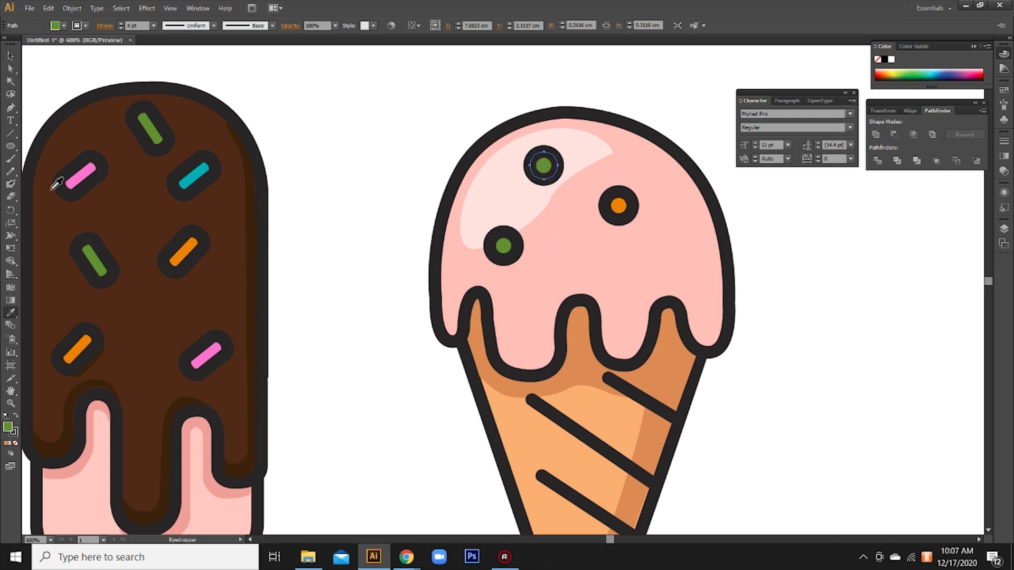
{"action": "left_click", "coordinate": [85, 174]}
{"action": "left_click", "coordinate": [14, 56]}
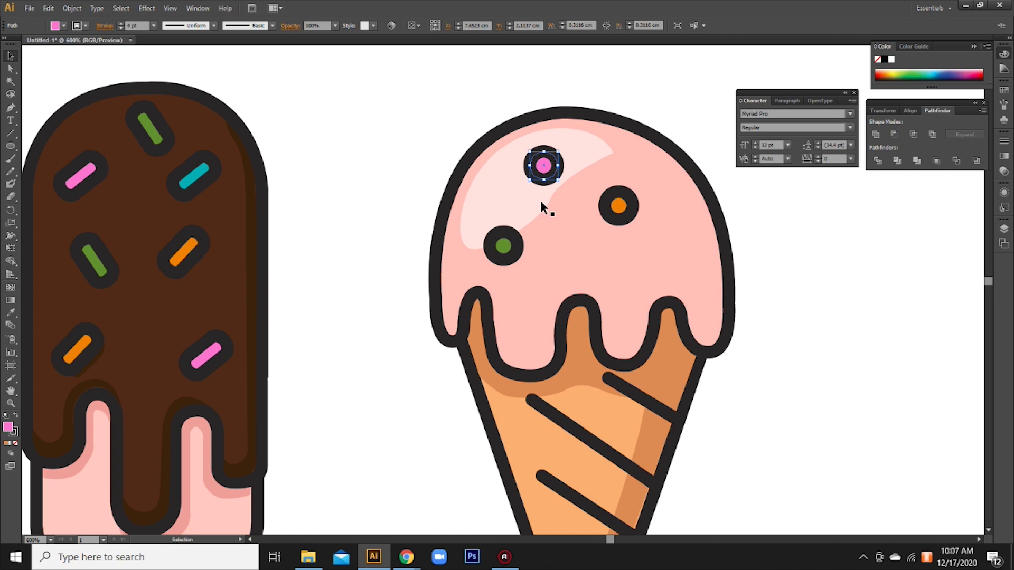
{"action": "left_click_drag", "start_coordinate": [546, 168], "coordinate": [672, 239]}
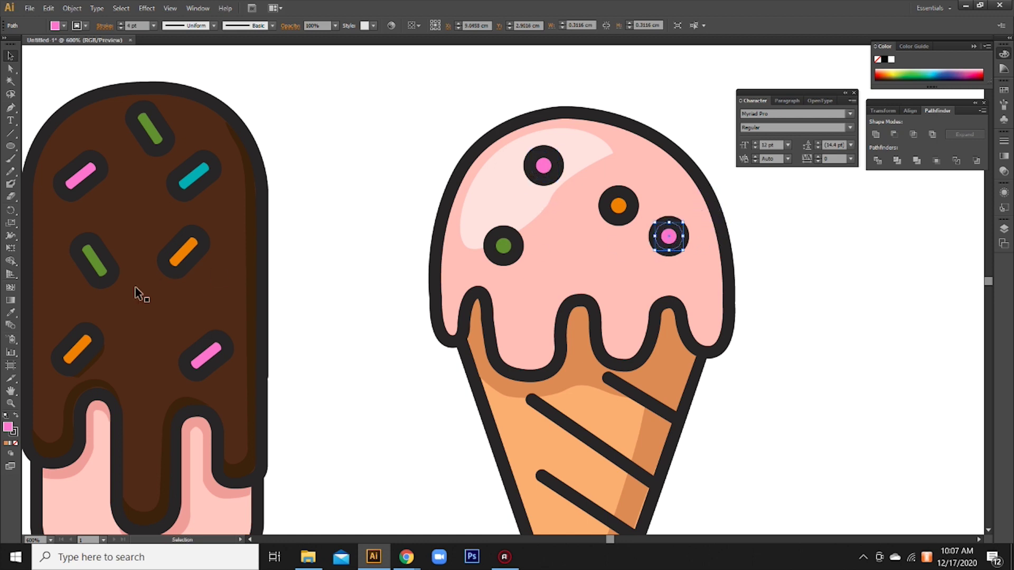
Turn one copy teal, rearrange the circles, and add a final pink sprinkle at the scoop's right edge
{"action": "left_click", "coordinate": [11, 312]}
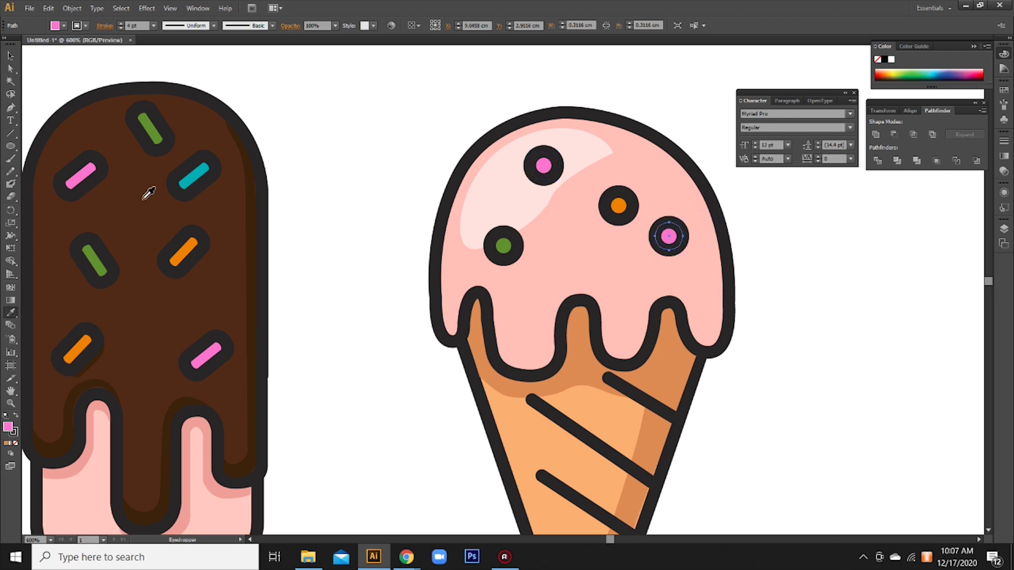
{"action": "left_click", "coordinate": [195, 180]}
{"action": "left_click", "coordinate": [9, 54]}
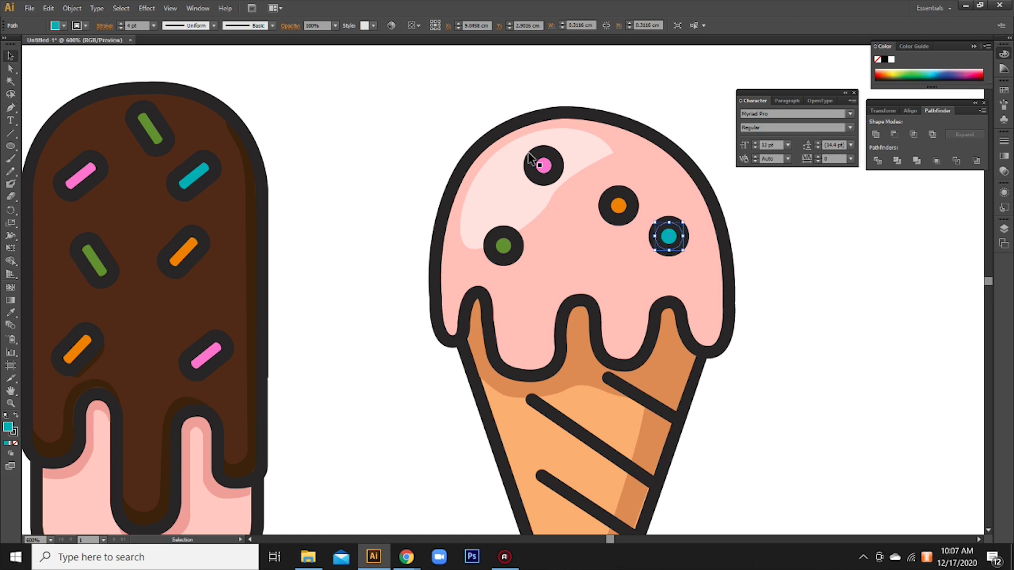
{"action": "left_click_drag", "start_coordinate": [625, 210], "coordinate": [611, 220]}
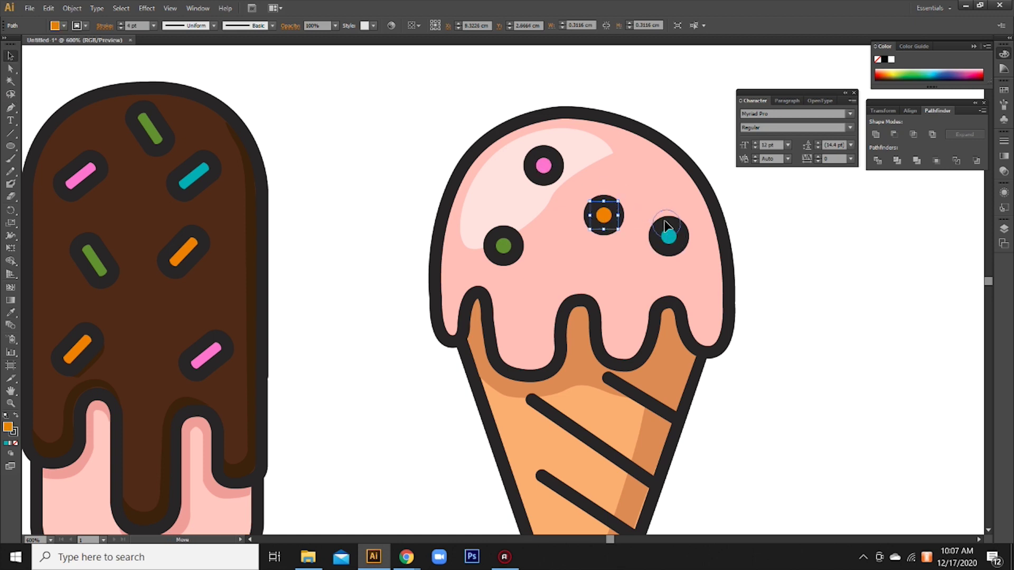
{"action": "left_click_drag", "start_coordinate": [669, 236], "coordinate": [649, 172]}
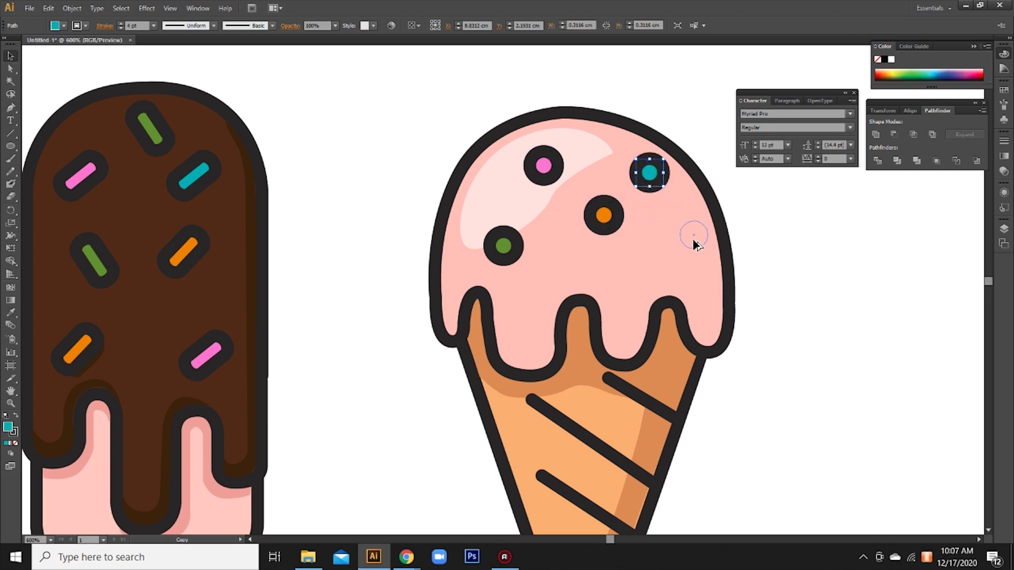
{"action": "left_click_drag", "start_coordinate": [693, 240], "coordinate": [685, 239]}
{"action": "left_click", "coordinate": [11, 313]}
{"action": "left_click", "coordinate": [76, 178]}
{"action": "left_click", "coordinate": [10, 55]}
{"action": "left_click", "coordinate": [74, 79]}
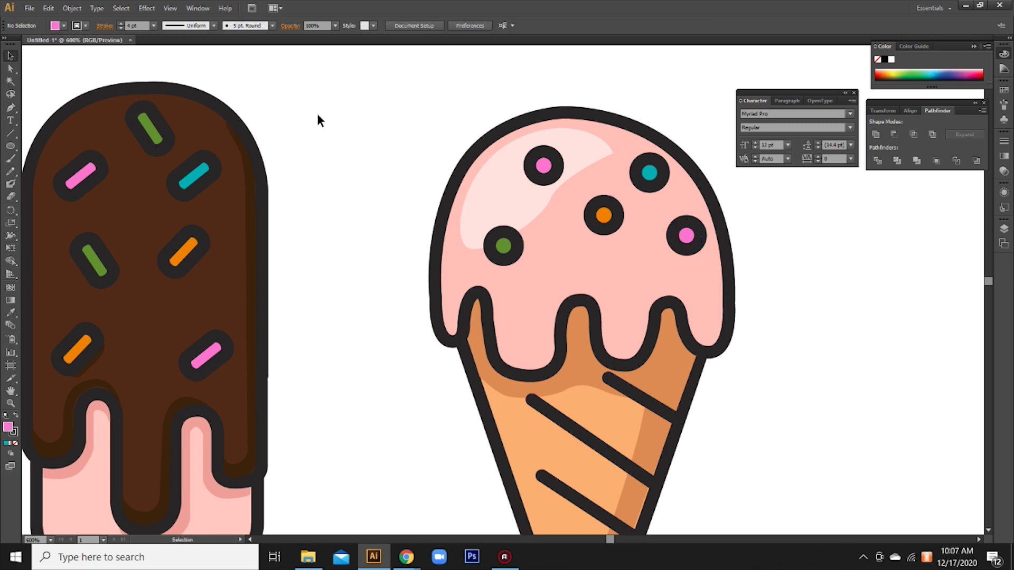
{"action": "key", "text": "ctrl+minus"}
{"action": "key", "text": "ctrl+minus"}
{"action": "key", "text": "ctrl+minus"}
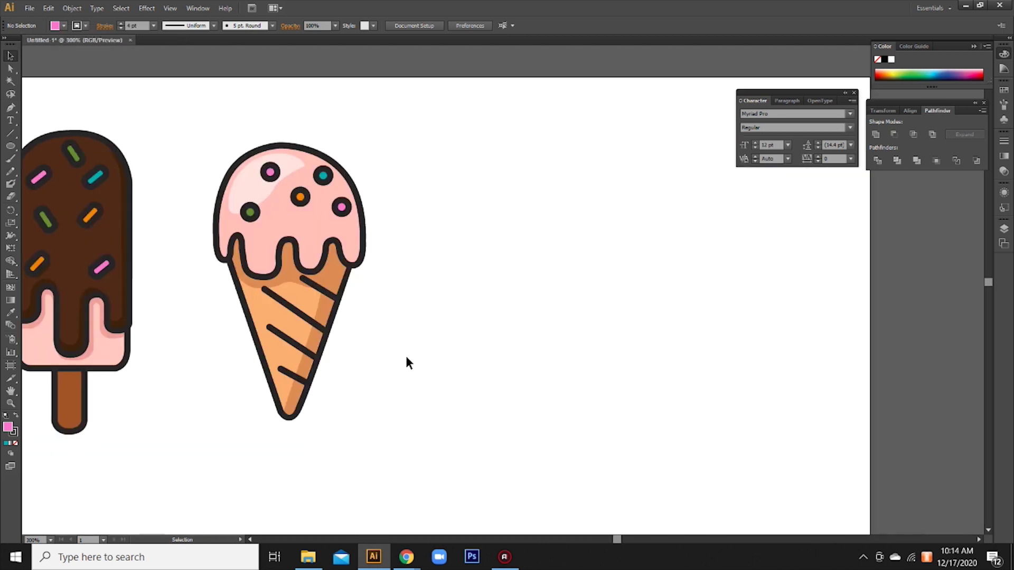
{"action": "scroll", "coordinate": [406, 358], "scroll_direction": "right", "scroll_amount": 3}
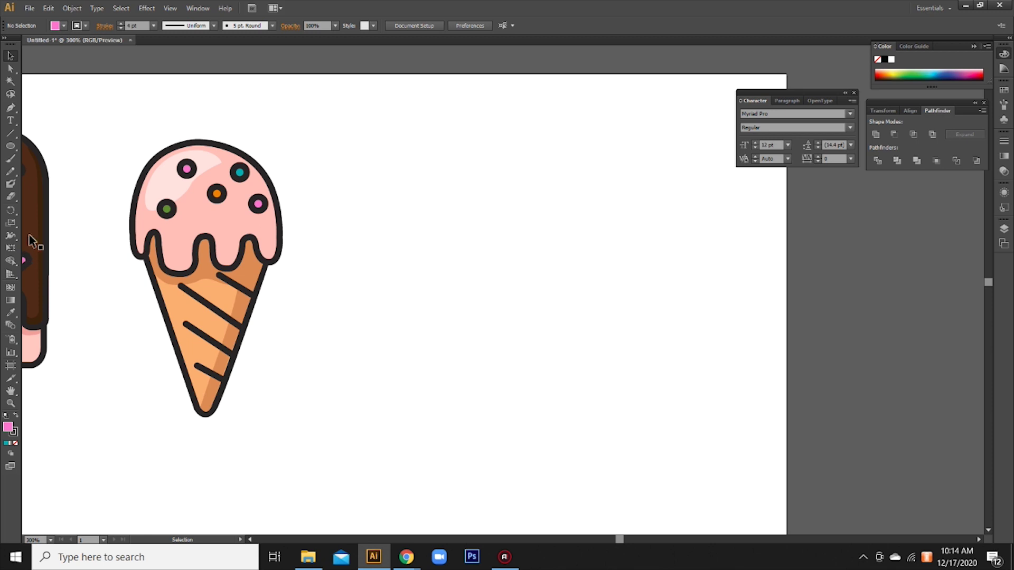
{"action": "left_click", "coordinate": [11, 107]}
{"action": "left_click", "coordinate": [397, 250]}
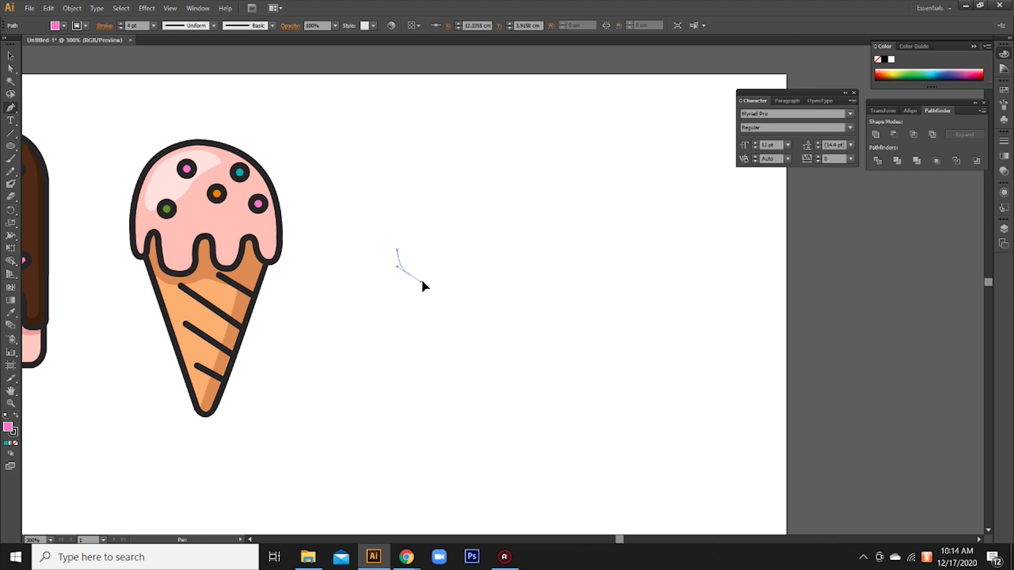
Pen-draw the glass's wavy left side curving down into a rounded foot
{"action": "left_click_drag", "start_coordinate": [421, 284], "coordinate": [424, 281]}
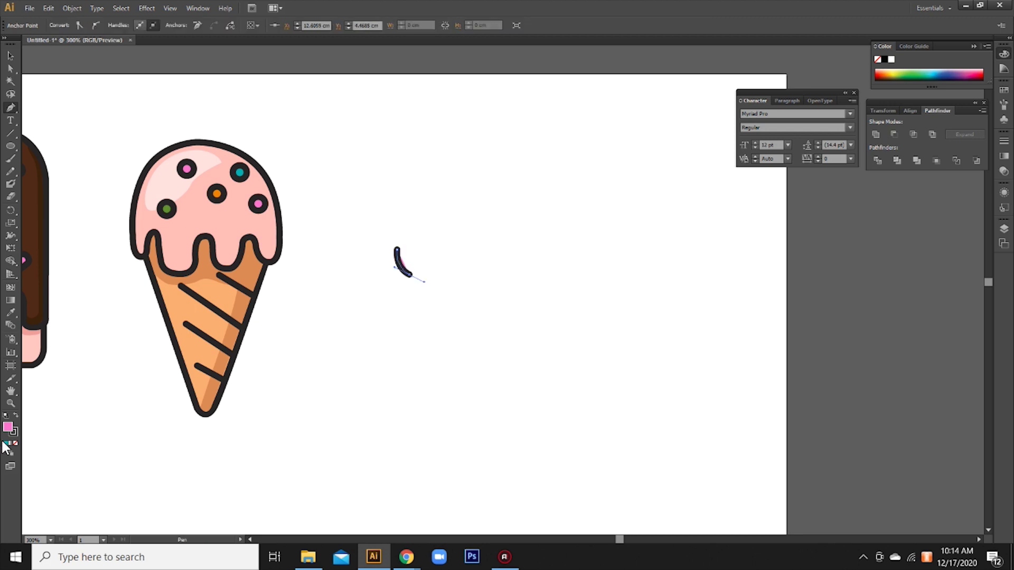
{"action": "mouse_move", "coordinate": [445, 356]}
{"action": "left_mouse_down"}
{"action": "mouse_move", "coordinate": [481, 351]}
{"action": "mouse_move", "coordinate": [438, 376]}
{"action": "mouse_move", "coordinate": [509, 397]}
{"action": "left_mouse_up"}
{"action": "key", "text": "ctrl+z"}
{"action": "left_click", "coordinate": [478, 437]}
{"action": "left_click_drag", "start_coordinate": [510, 398], "coordinate": [486, 397]}
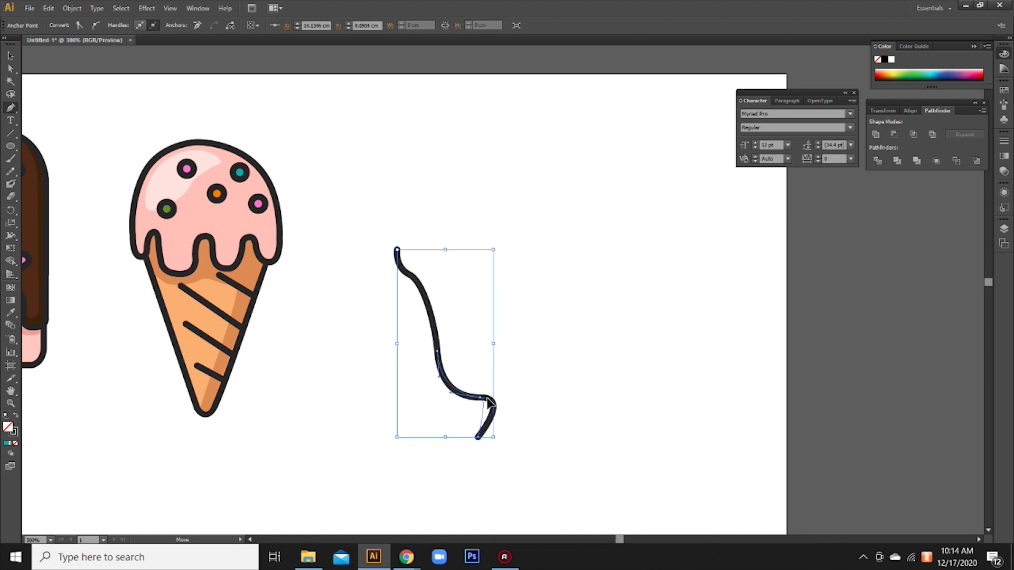
{"action": "left_click", "coordinate": [478, 437]}
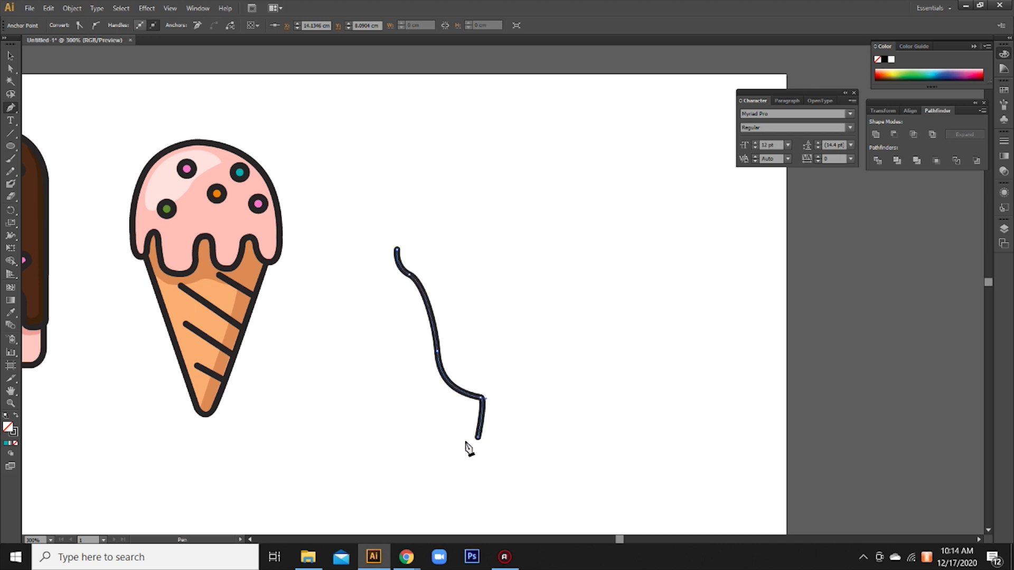
{"action": "left_click", "coordinate": [449, 450]}
{"action": "left_click", "coordinate": [436, 462]}
Add the flat base of the glass and drag a copy of the half outline to the right
{"action": "left_click", "coordinate": [445, 469], "text": "ctrl"}
{"action": "left_click", "coordinate": [497, 469]}
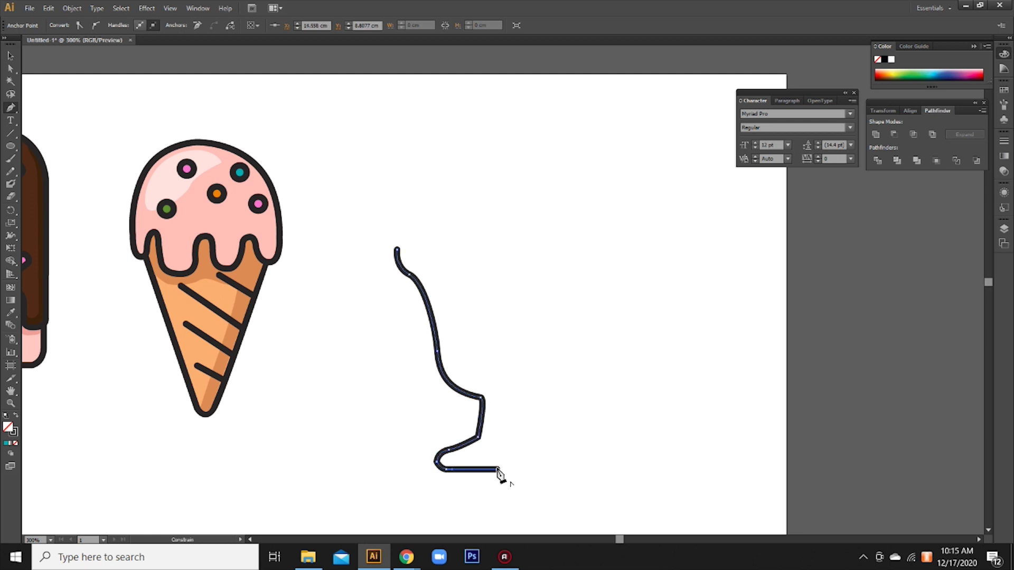
{"action": "left_click", "coordinate": [11, 55]}
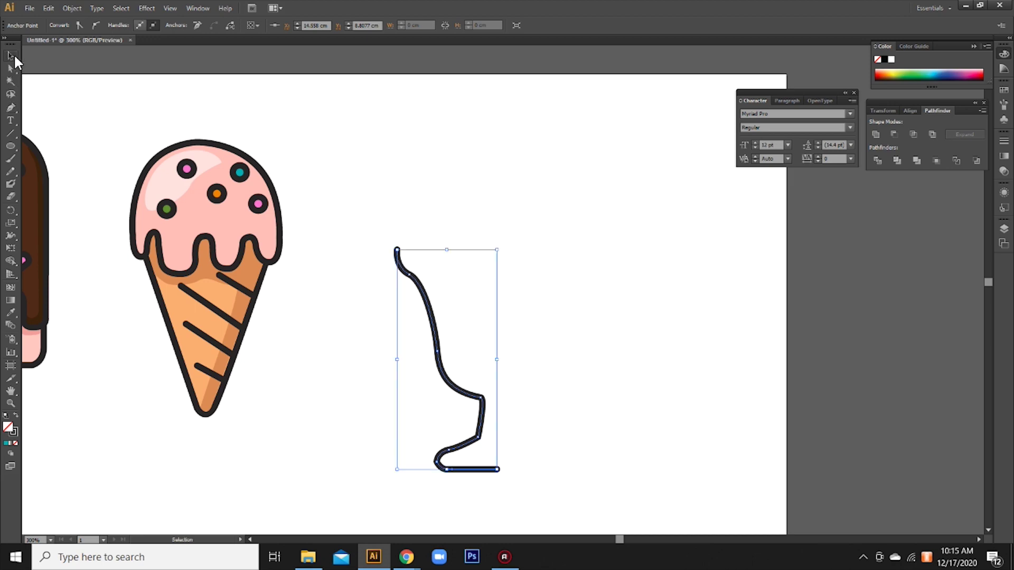
{"action": "left_click_drag", "start_coordinate": [436, 349], "coordinate": [525, 349]}
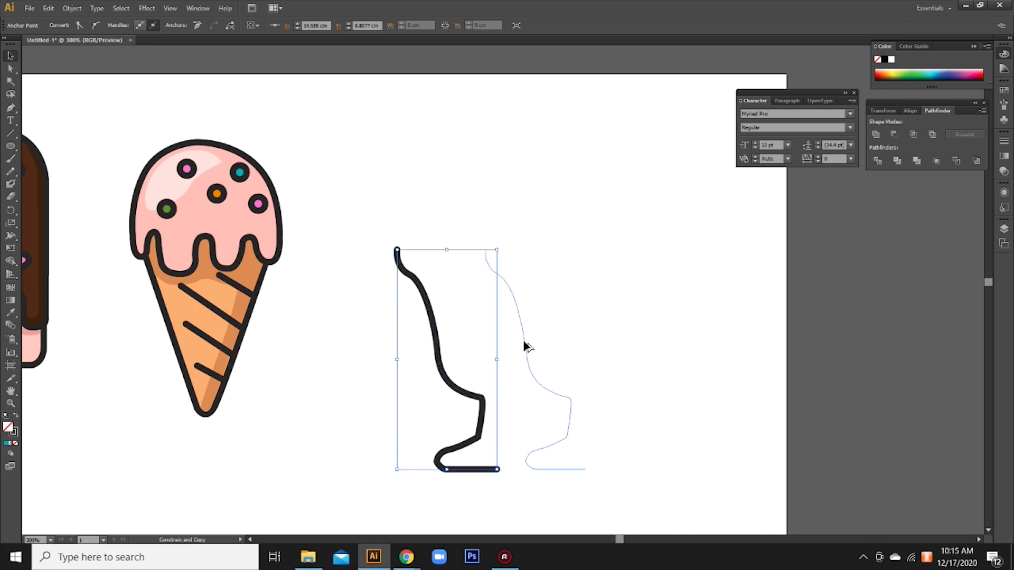
Reflect the copied half across the horizontal axis to mirror the cup
{"action": "left_click", "coordinate": [48, 8]}
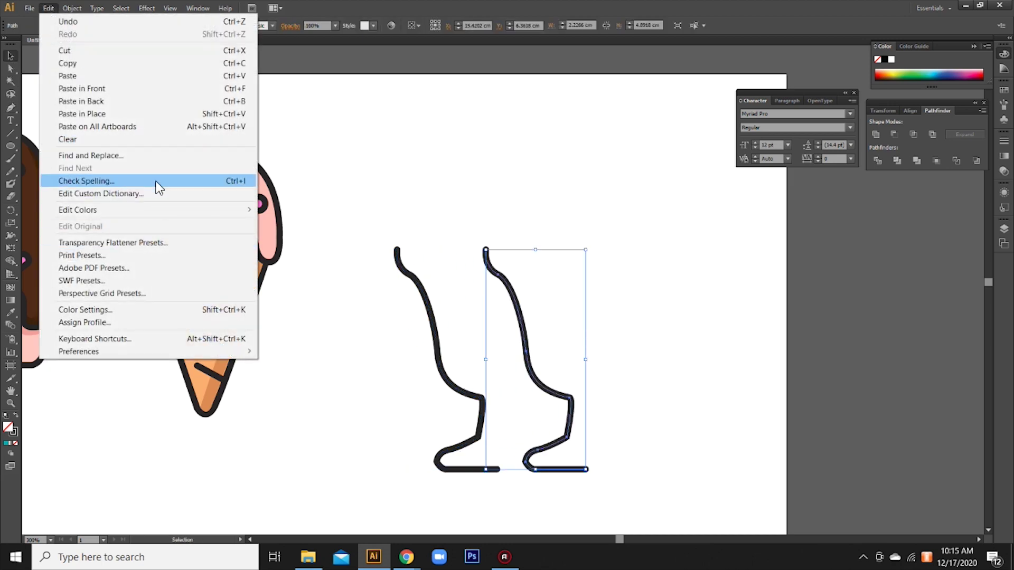
{"action": "mouse_move", "coordinate": [95, 21]}
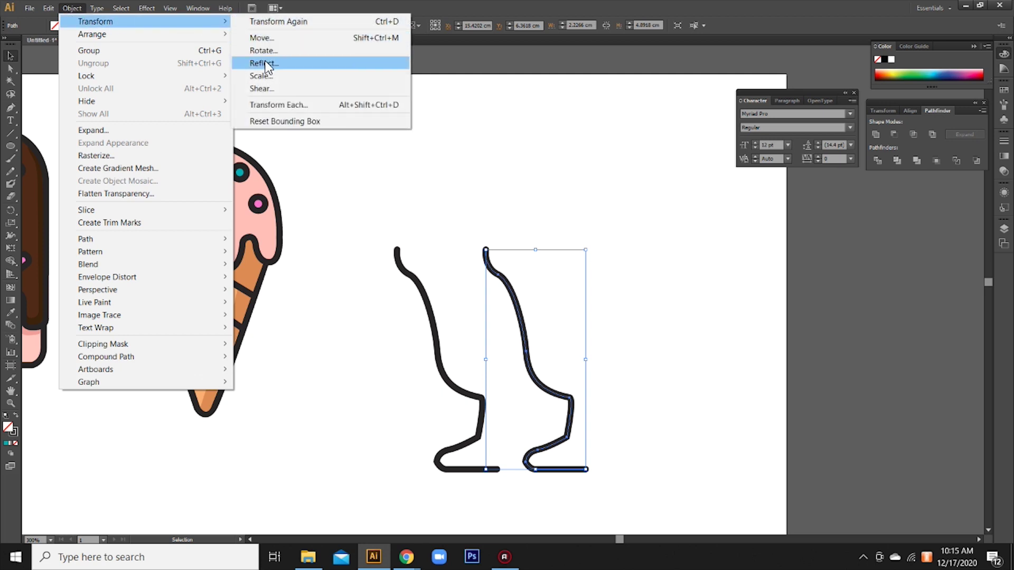
{"action": "left_click", "coordinate": [263, 63]}
{"action": "left_click", "coordinate": [457, 234]}
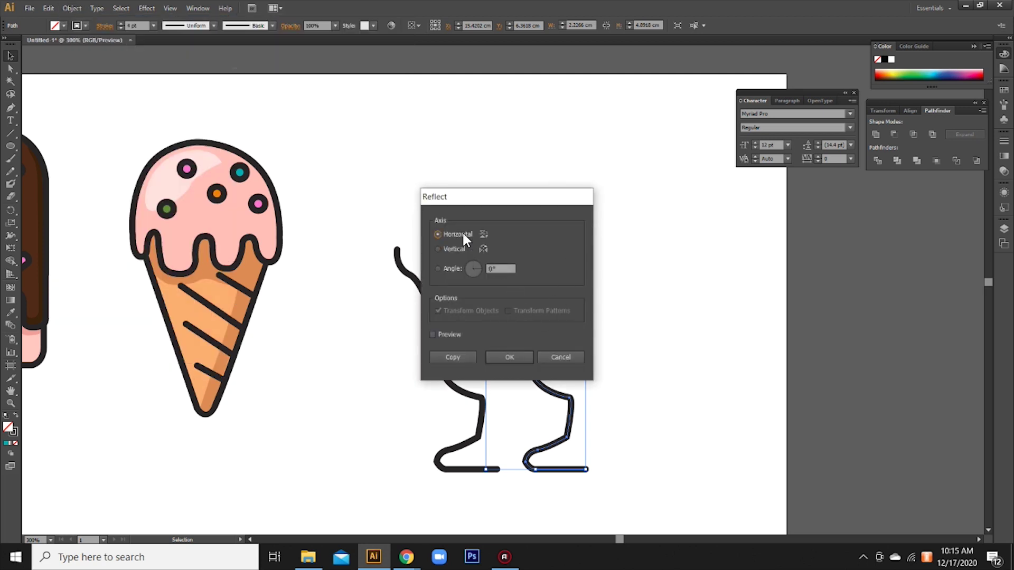
{"action": "left_click", "coordinate": [512, 359]}
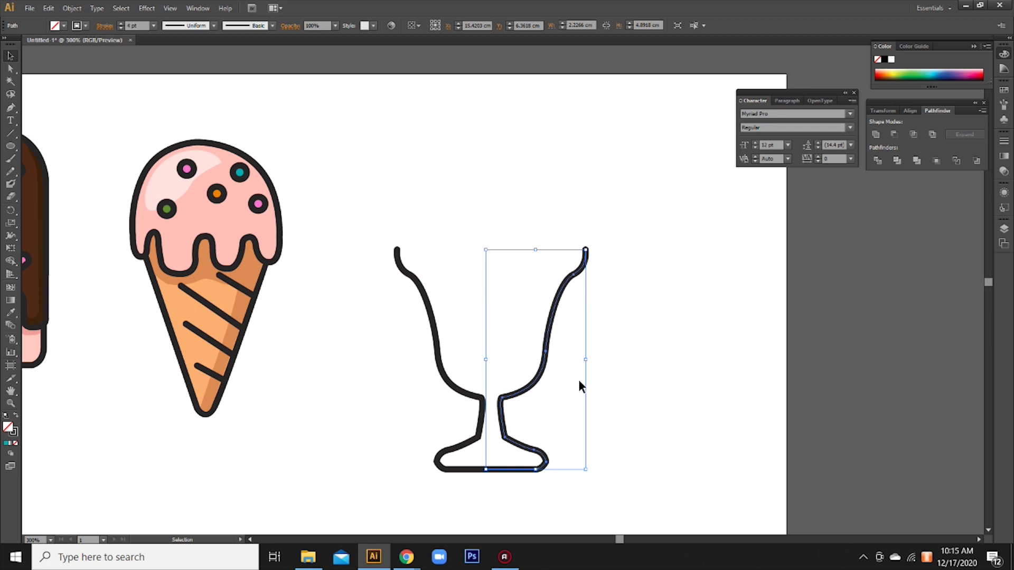
Join both cup halves into one path and select the whole outline
{"action": "left_click_drag", "start_coordinate": [370, 232], "coordinate": [631, 508]}
{"action": "right_click", "coordinate": [512, 393]}
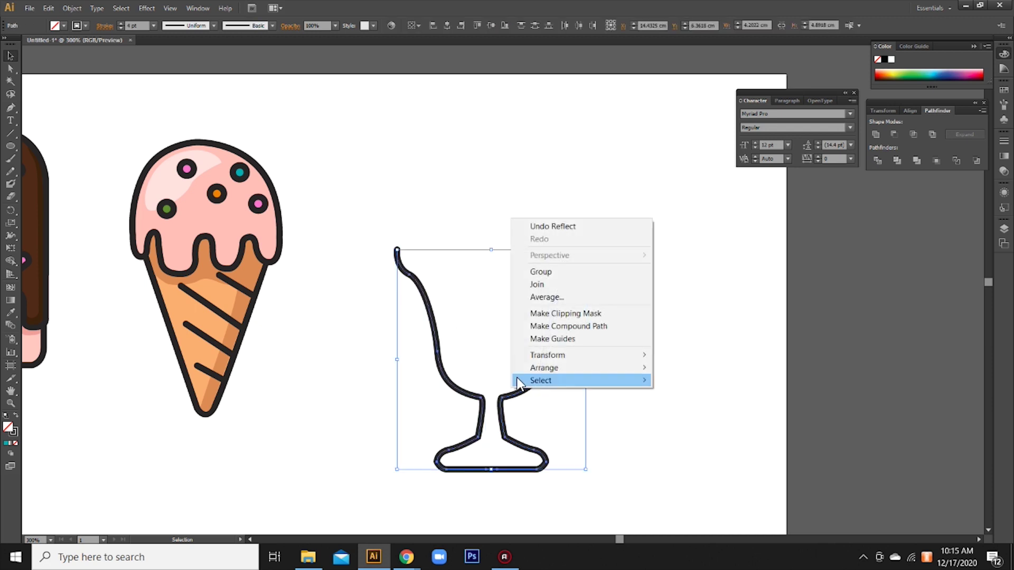
{"action": "left_click", "coordinate": [543, 294]}
{"action": "left_click", "coordinate": [658, 345]}
{"action": "left_click", "coordinate": [543, 355]}
{"action": "left_click", "coordinate": [687, 369]}
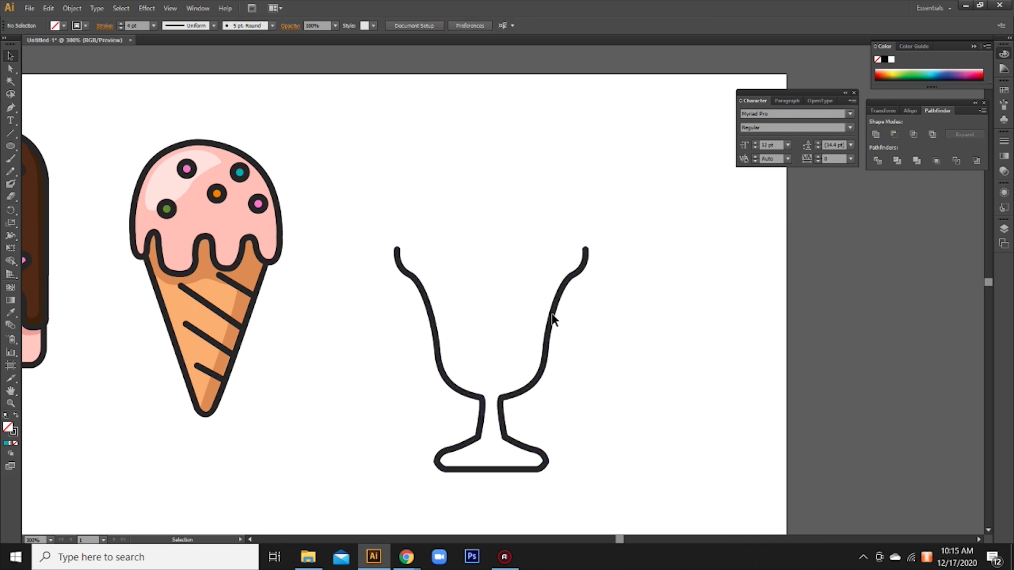
{"action": "left_click_drag", "start_coordinate": [472, 312], "coordinate": [468, 331]}
{"action": "mouse_move", "coordinate": [385, 267]}
{"action": "left_mouse_down"}
{"action": "mouse_move", "coordinate": [597, 480]}
{"action": "mouse_move", "coordinate": [558, 465]}
{"action": "mouse_move", "coordinate": [538, 442]}
{"action": "left_mouse_up"}
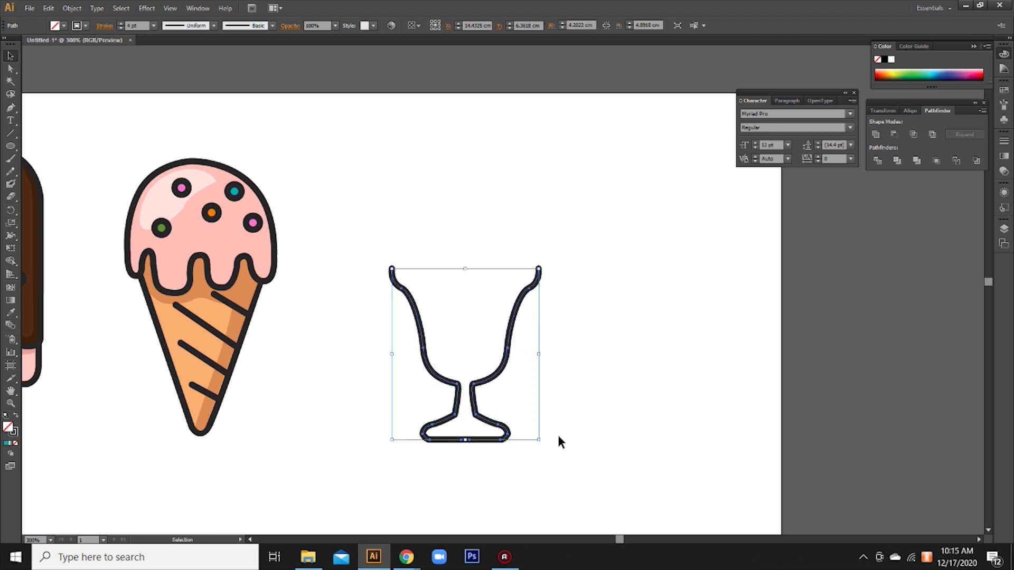
Scale the cup outline down slightly and check the sundae reference image
{"action": "left_click", "coordinate": [612, 394]}
{"action": "left_click_drag", "start_coordinate": [595, 342], "coordinate": [595, 358]}
{"action": "left_click", "coordinate": [411, 563]}
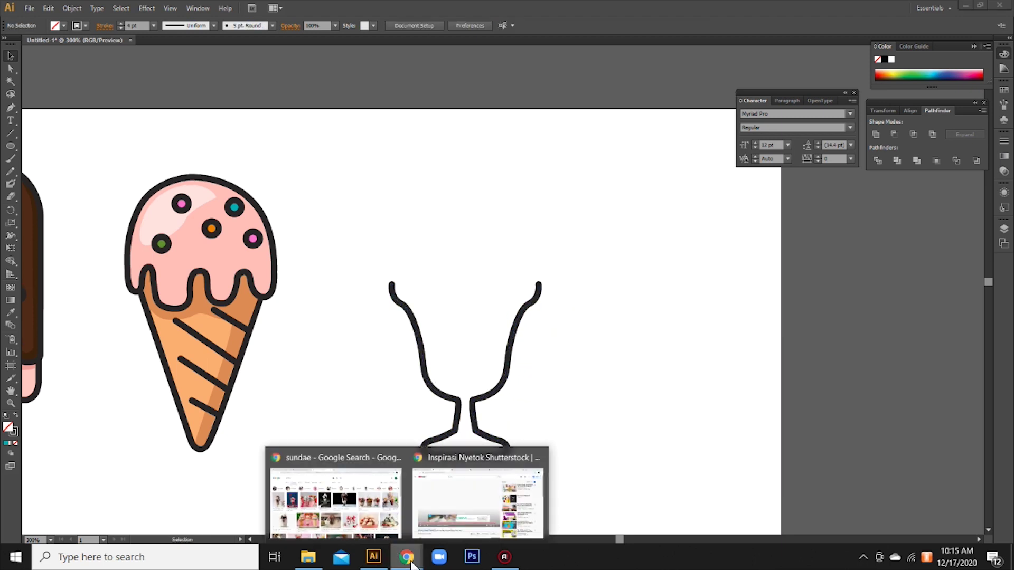
{"action": "left_click", "coordinate": [651, 226]}
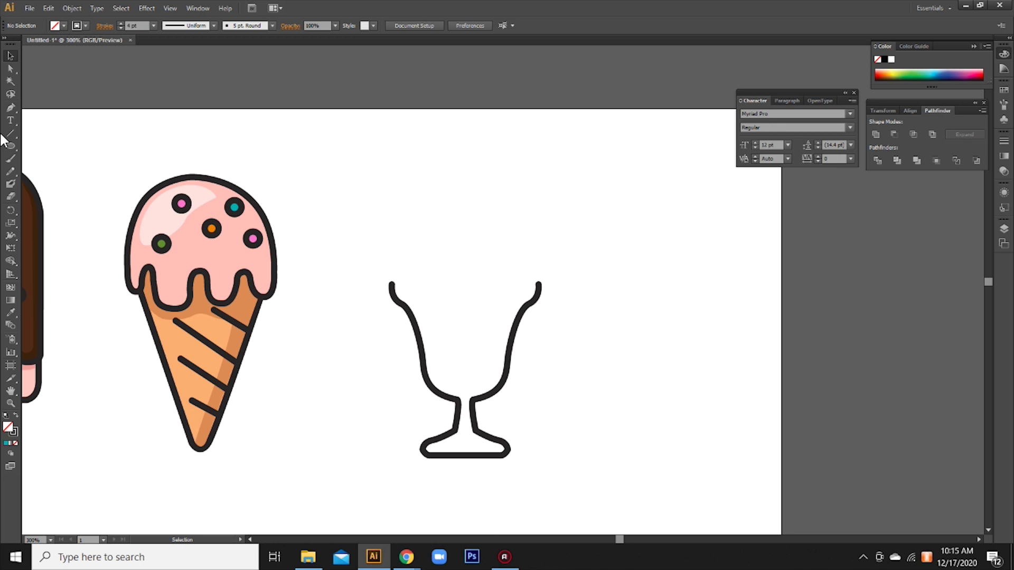
{"action": "left_click", "coordinate": [10, 107]}
{"action": "left_click_drag", "start_coordinate": [344, 159], "coordinate": [346, 206]}
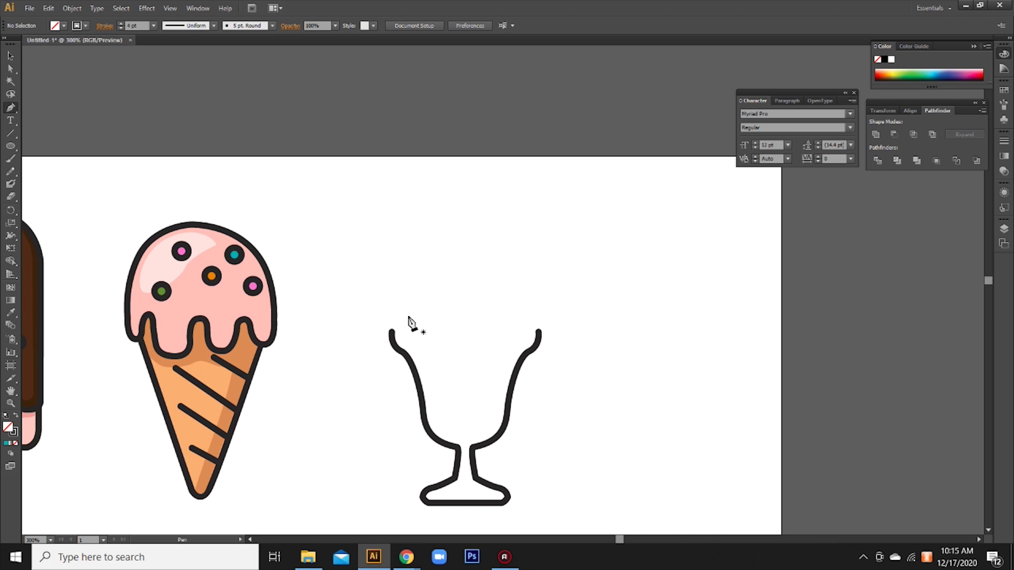
Zoom in on the glass rim and reselect the cup outline for further drawing
{"action": "left_click", "coordinate": [391, 333]}
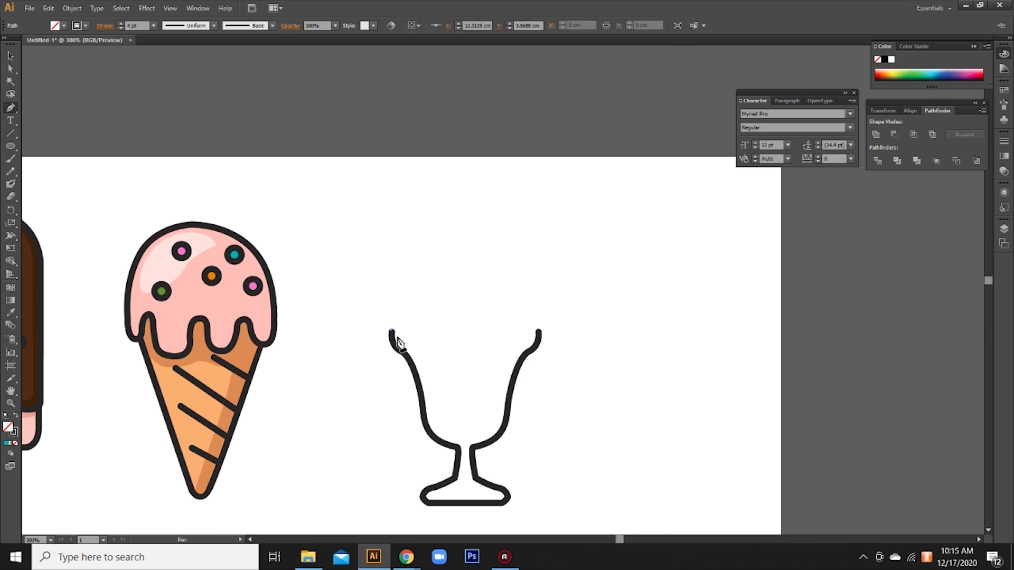
{"action": "left_click", "coordinate": [398, 342], "text": "ctrl"}
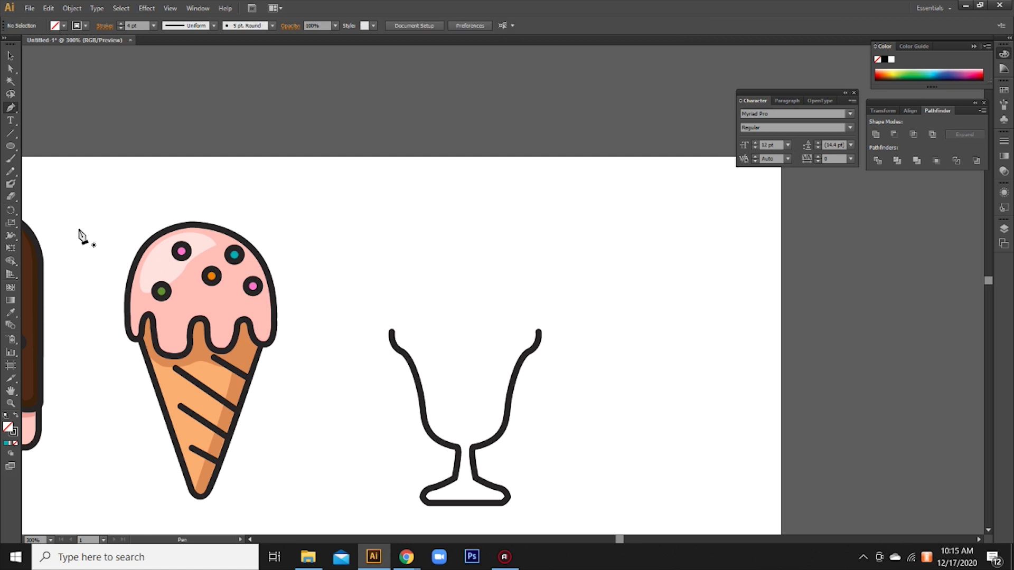
{"action": "key", "text": "ctrl+plus"}
{"action": "key", "text": "ctrl+plus"}
{"action": "key", "text": "ctrl+plus"}
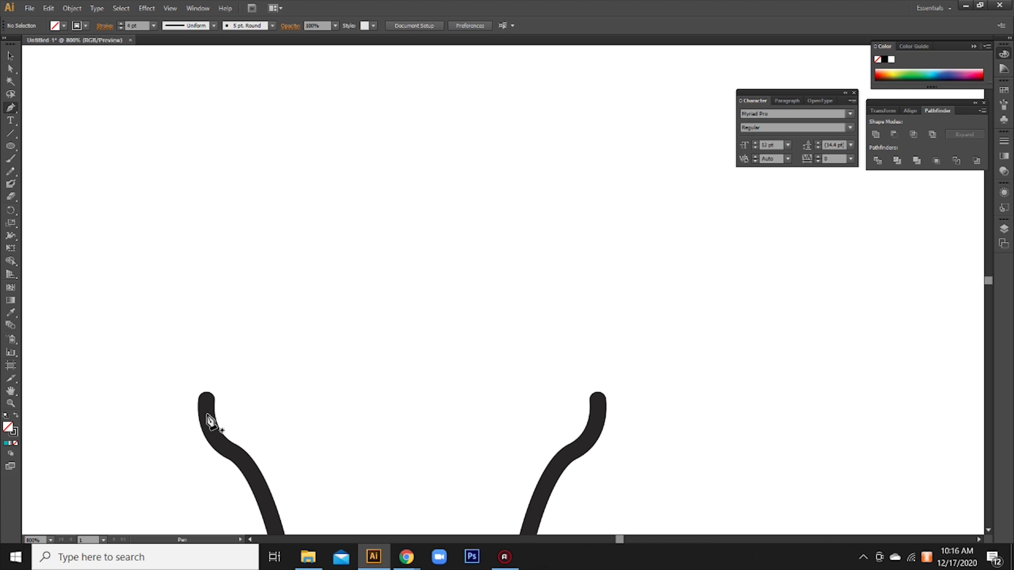
{"action": "left_click", "coordinate": [10, 56]}
{"action": "left_click", "coordinate": [213, 436]}
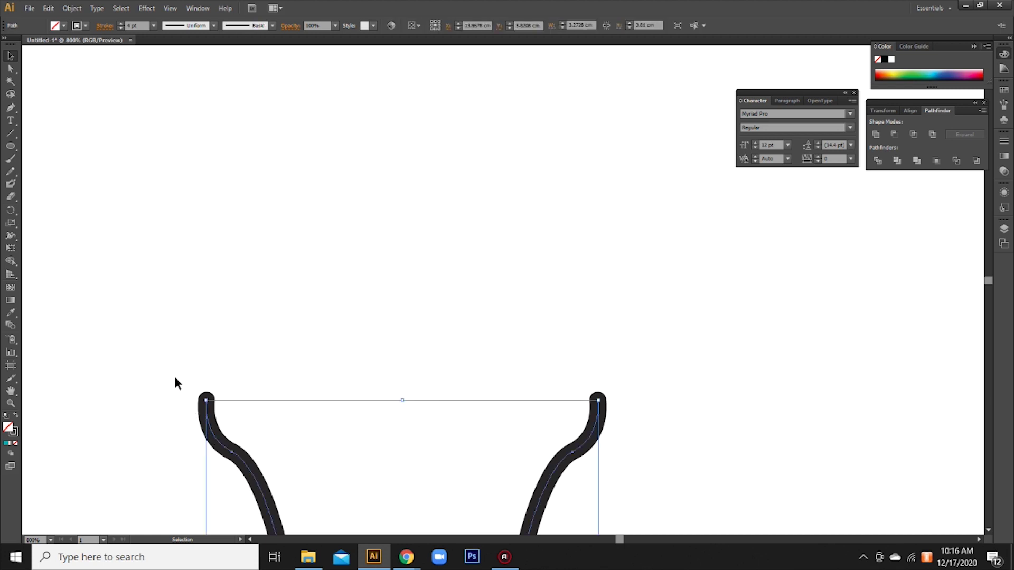
{"action": "left_click", "coordinate": [10, 107]}
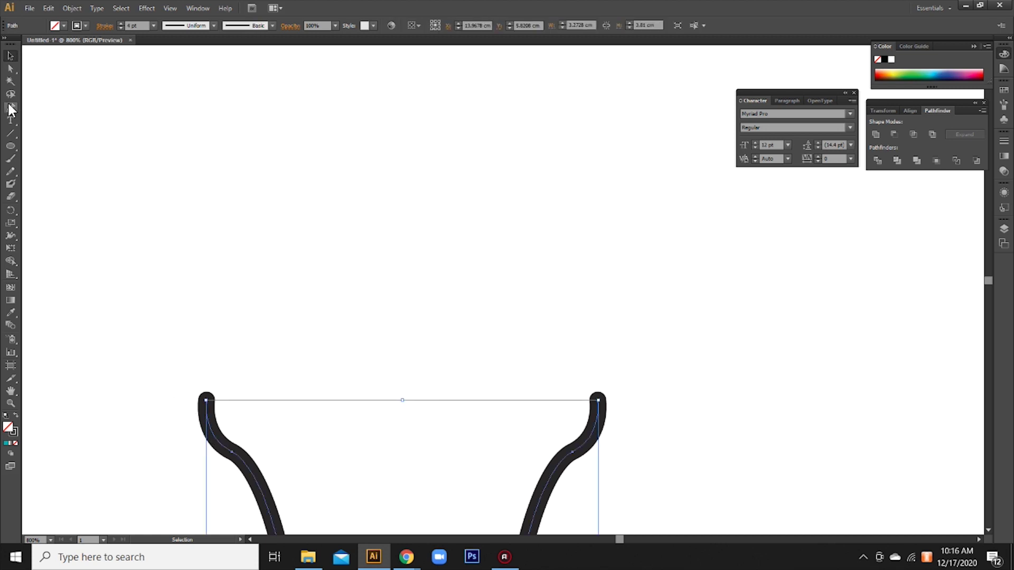
Draw a curved rim across the top, joining the glass's left and right sides
{"action": "left_click", "coordinate": [207, 401]}
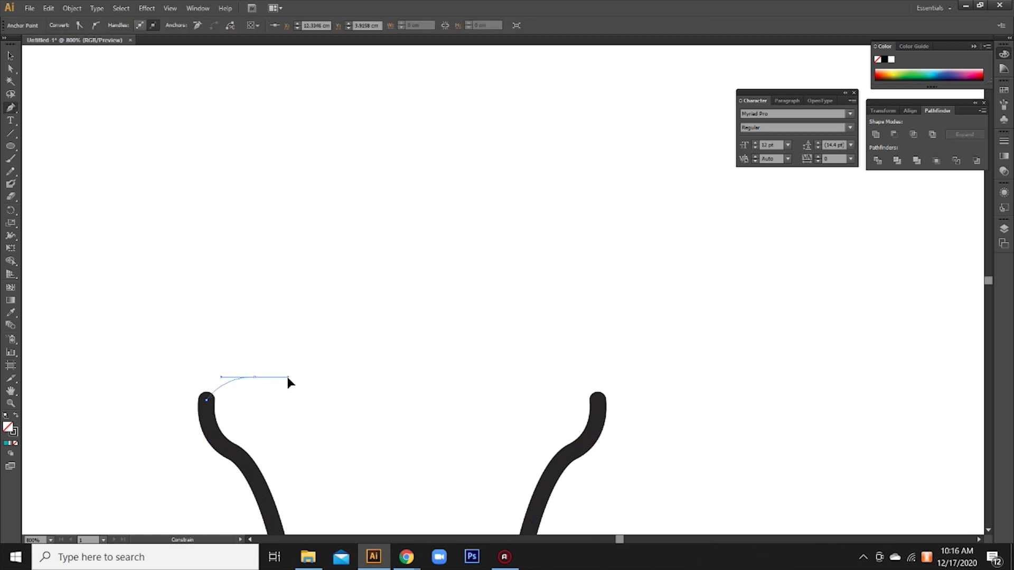
{"action": "left_click_drag", "start_coordinate": [288, 378], "coordinate": [293, 374]}
{"action": "left_click", "coordinate": [598, 400]}
{"action": "key", "text": "ctrl+z"}
{"action": "left_click_drag", "start_coordinate": [228, 373], "coordinate": [251, 372]}
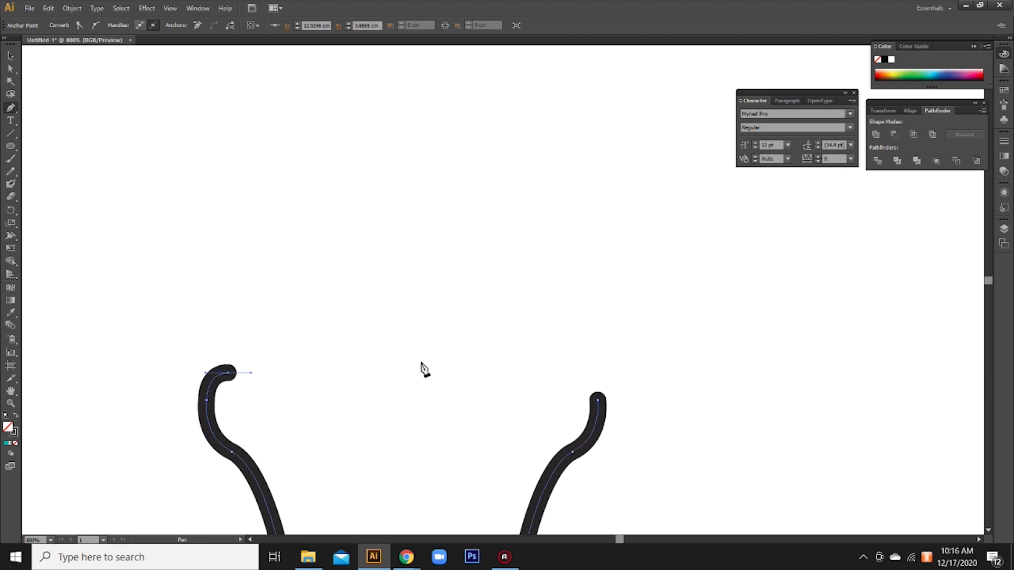
{"action": "left_click", "coordinate": [572, 373]}
{"action": "left_click_drag", "start_coordinate": [598, 400], "coordinate": [606, 426]}
Start a new curved path rising upward from the glass rim
{"action": "key", "text": "space"}
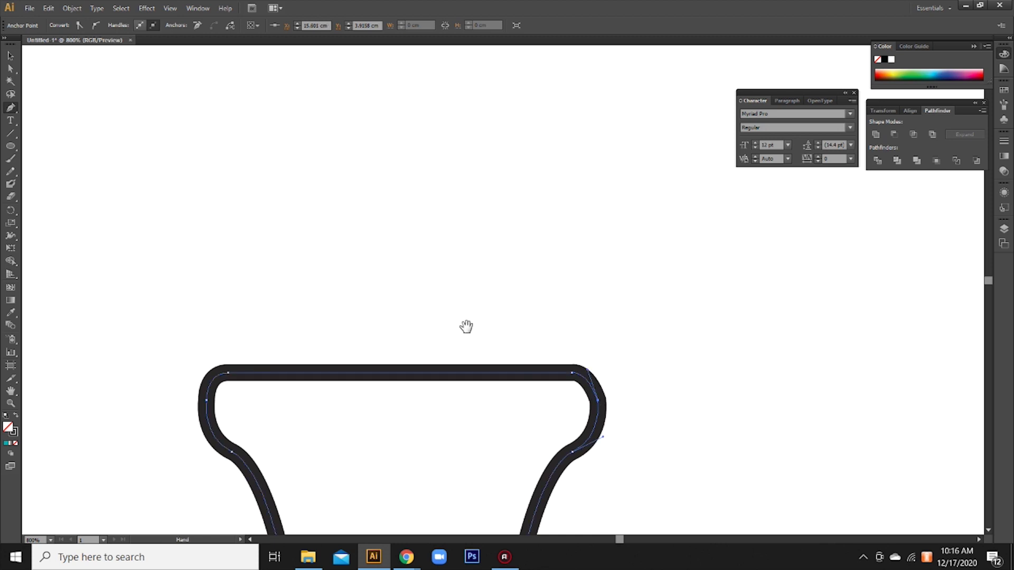
{"action": "left_click_drag", "start_coordinate": [465, 327], "coordinate": [466, 342]}
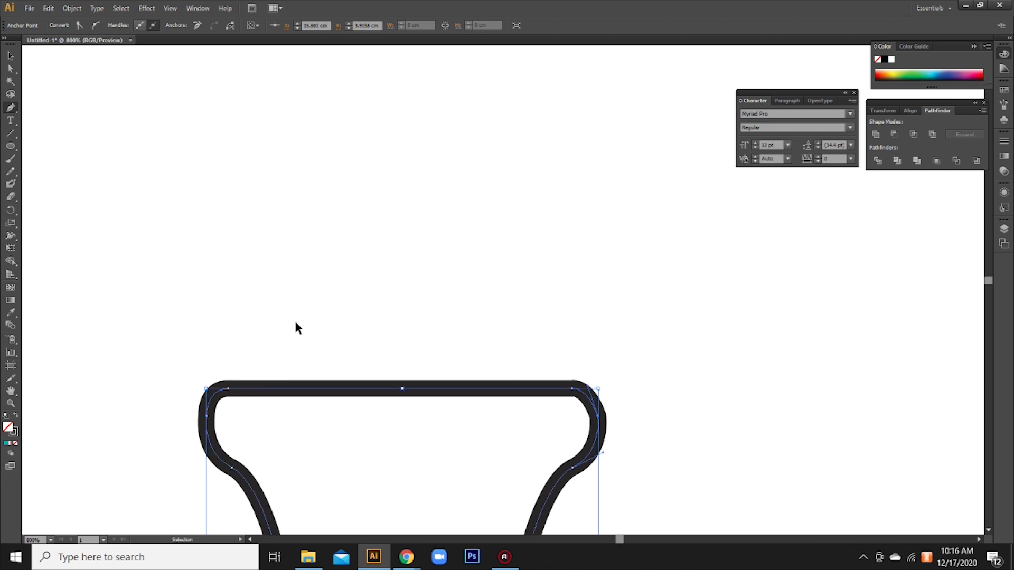
{"action": "left_click", "coordinate": [261, 387]}
{"action": "left_click_drag", "start_coordinate": [256, 330], "coordinate": [267, 315]}
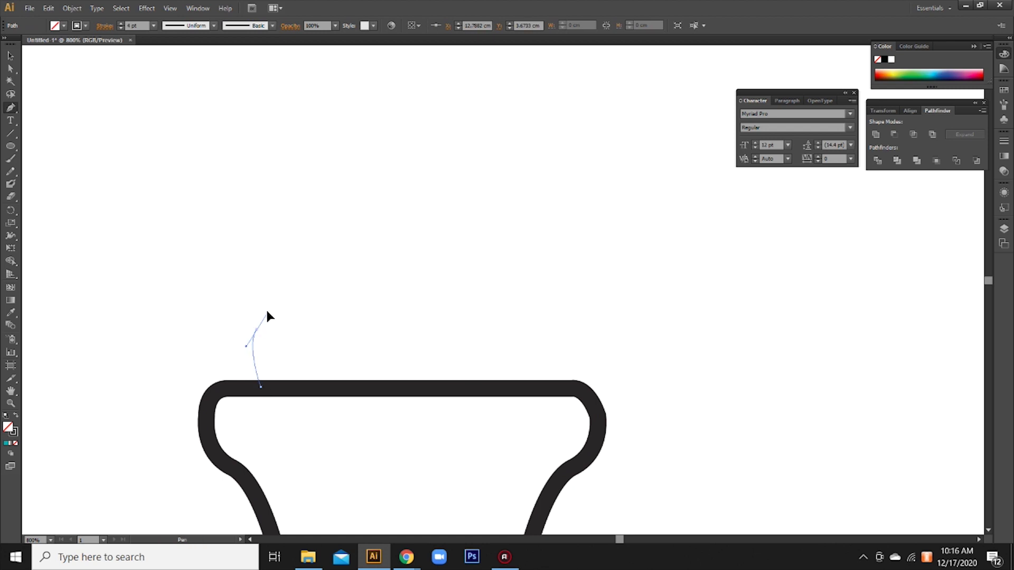
Extend the swirl outline up from the rim to a pointed tip
{"action": "key", "text": "space"}
{"action": "mouse_move", "coordinate": [269, 276]}
{"action": "left_mouse_down"}
{"action": "mouse_move", "coordinate": [267, 349]}
{"action": "mouse_move", "coordinate": [254, 291]}
{"action": "mouse_move", "coordinate": [274, 241]}
{"action": "mouse_move", "coordinate": [270, 220]}
{"action": "mouse_move", "coordinate": [265, 302]}
{"action": "left_mouse_up"}
{"action": "key", "text": "space"}
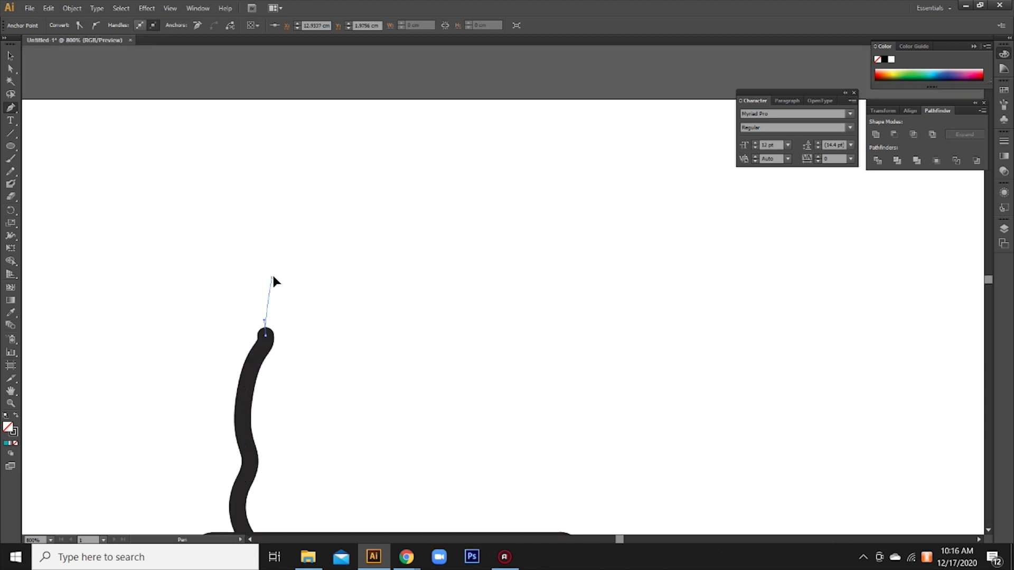
{"action": "left_click", "coordinate": [284, 263]}
{"action": "left_click", "coordinate": [343, 218]}
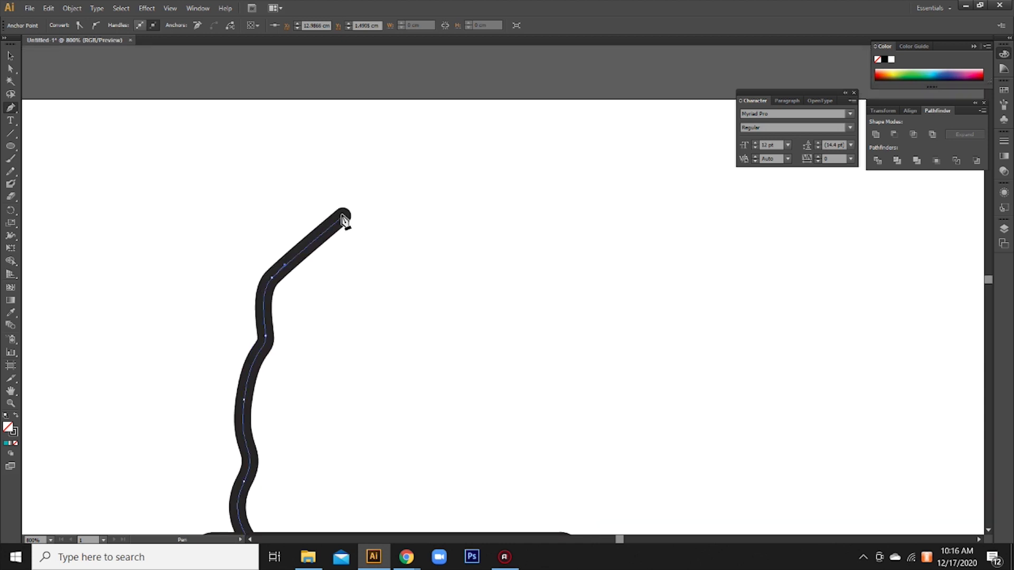
{"action": "left_click_drag", "start_coordinate": [372, 351], "coordinate": [398, 378]}
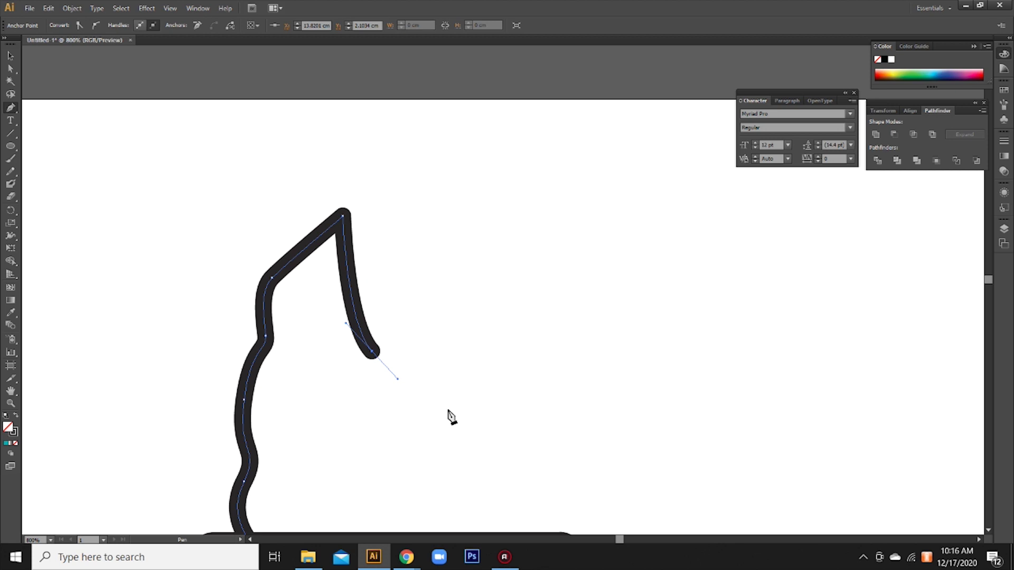
Curve the swirl's right side down from the tip, with a bulge, back to the rim
{"action": "key", "text": "space"}
{"action": "left_click_drag", "start_coordinate": [445, 403], "coordinate": [346, 271]}
{"action": "key", "text": "ctrl+z"}
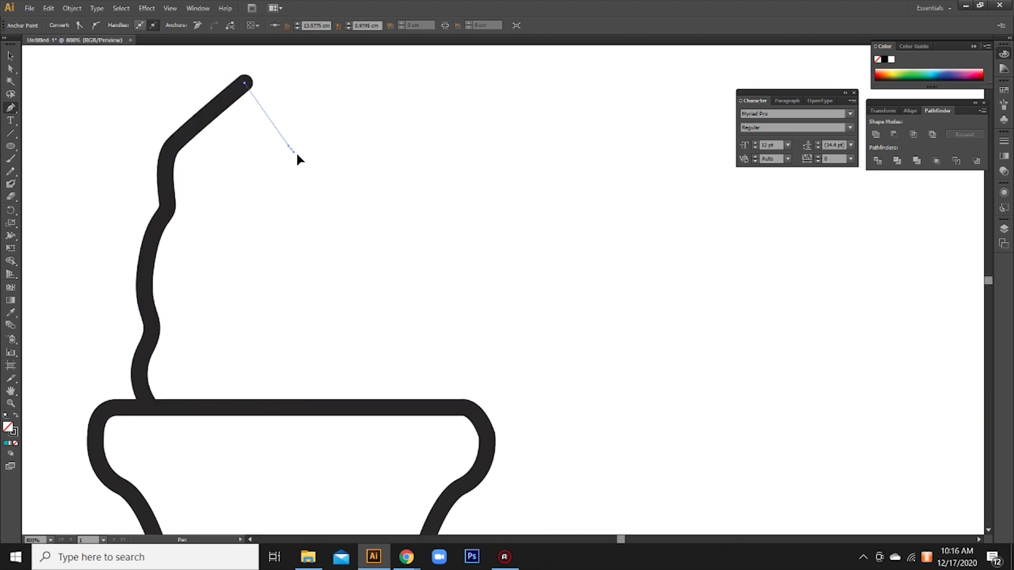
{"action": "left_click_drag", "start_coordinate": [376, 216], "coordinate": [390, 268]}
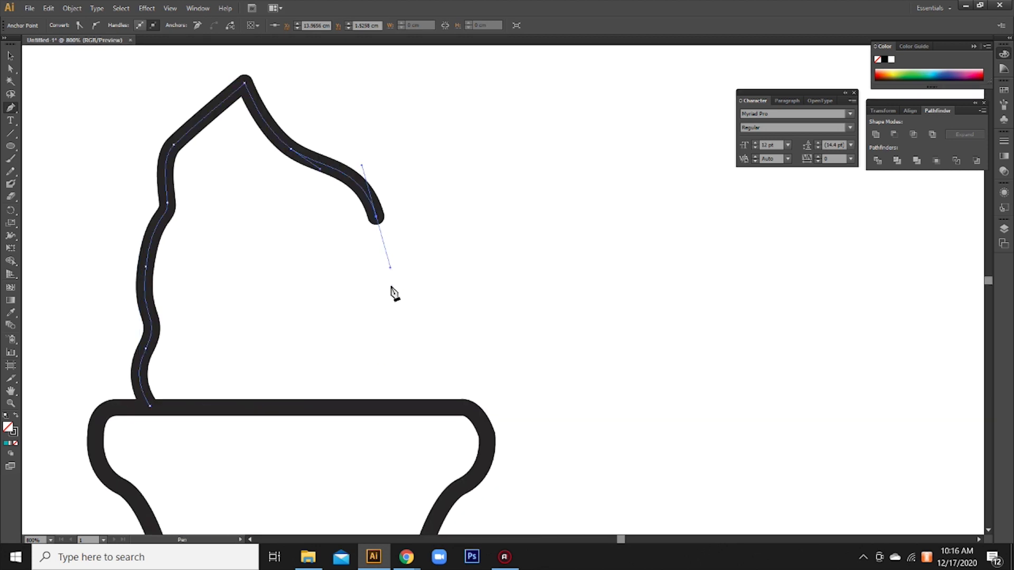
{"action": "left_click_drag", "start_coordinate": [422, 308], "coordinate": [452, 333]}
{"action": "left_click_drag", "start_coordinate": [446, 400], "coordinate": [432, 423]}
{"action": "key", "text": "v"}
Begin the first inner curl line across the swirl from its left edge
{"action": "left_click", "coordinate": [10, 107]}
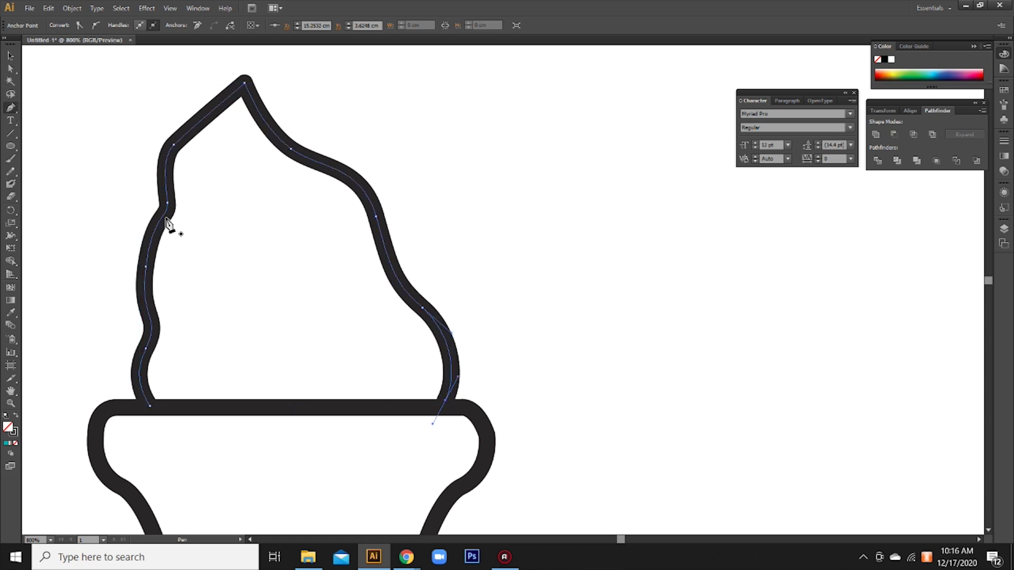
{"action": "left_click", "coordinate": [170, 211]}
{"action": "left_click_drag", "start_coordinate": [284, 277], "coordinate": [369, 293]}
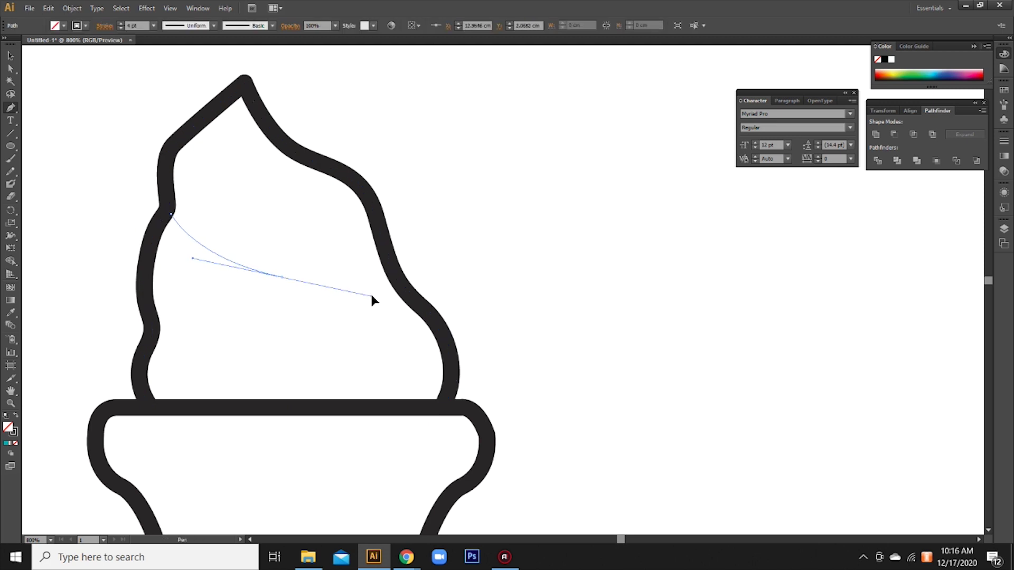
Draw a second, lower curl line across the swirl
{"action": "left_click", "coordinate": [230, 329], "text": "ctrl"}
{"action": "left_click", "coordinate": [156, 331]}
{"action": "left_click_drag", "start_coordinate": [269, 373], "coordinate": [389, 390]}
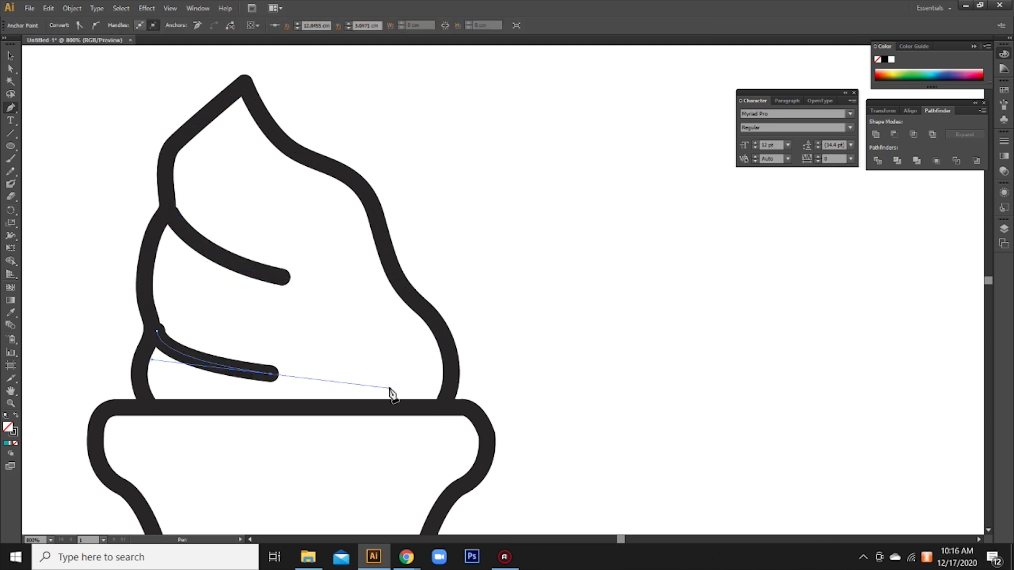
{"action": "left_click", "coordinate": [407, 356]}
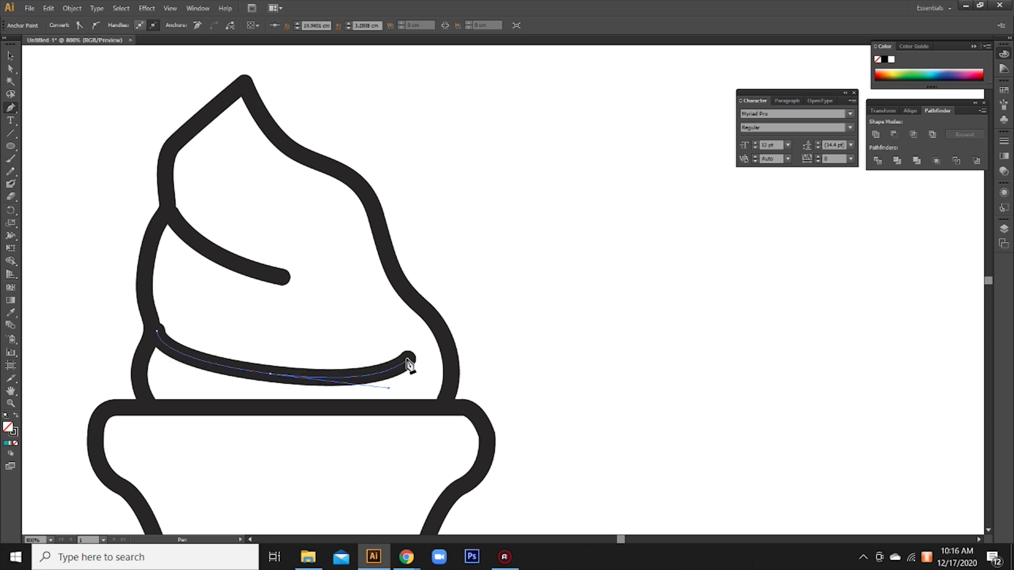
{"action": "left_click_drag", "start_coordinate": [388, 393], "coordinate": [358, 385]}
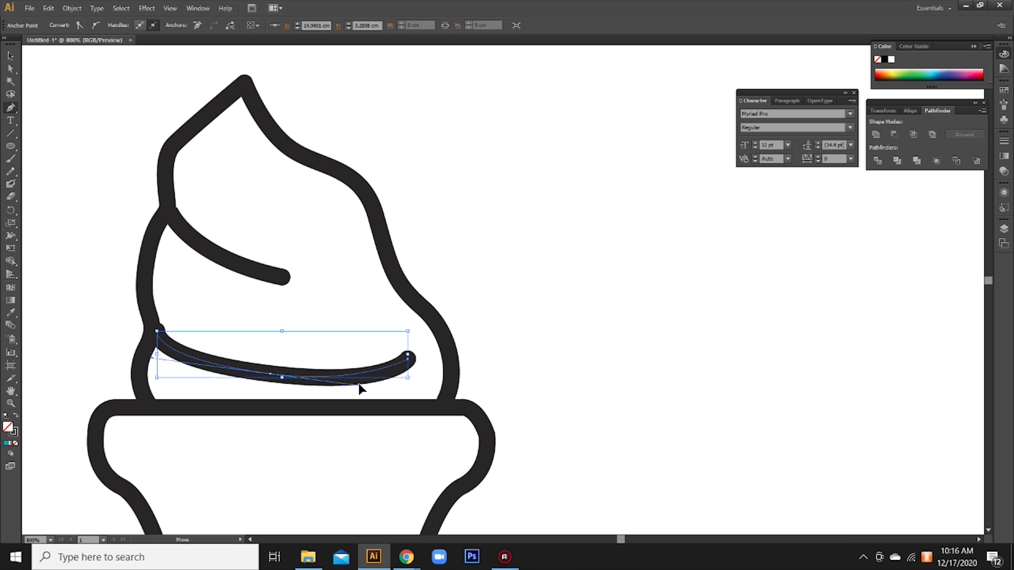
Nudge the lower curl's left endpoint onto the swirl outline with Direct Selection
{"action": "left_click", "coordinate": [10, 54]}
{"action": "left_click", "coordinate": [628, 277]}
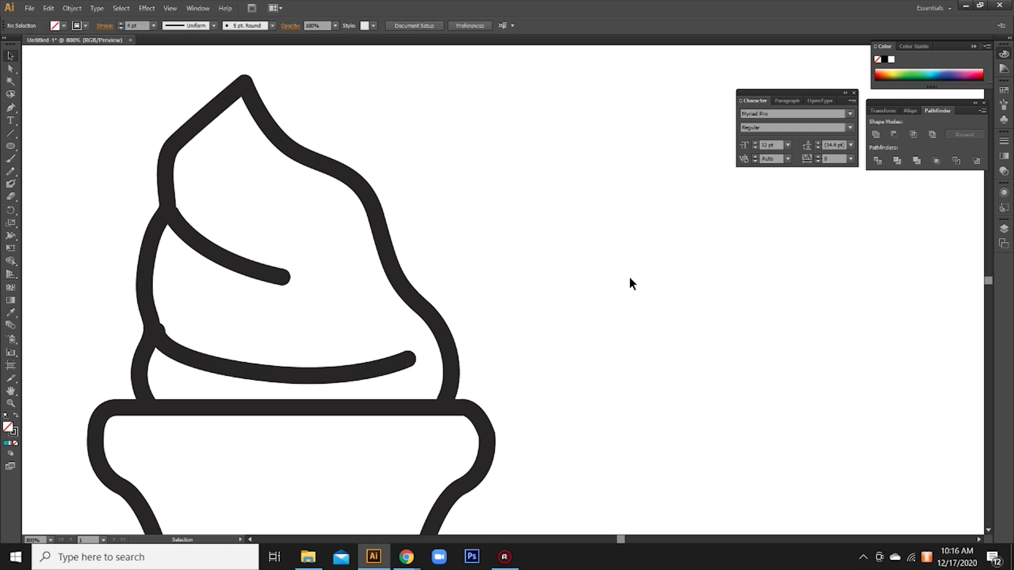
{"action": "left_click_drag", "start_coordinate": [486, 224], "coordinate": [493, 303]}
{"action": "left_click", "coordinate": [11, 69]}
{"action": "left_click", "coordinate": [166, 409]}
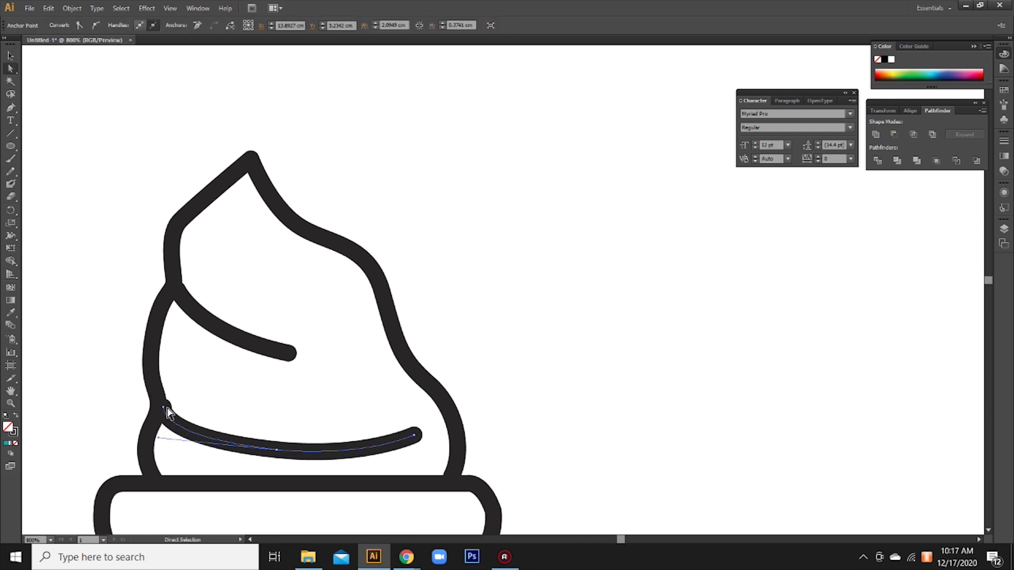
{"action": "left_click_drag", "start_coordinate": [164, 410], "coordinate": [156, 412]}
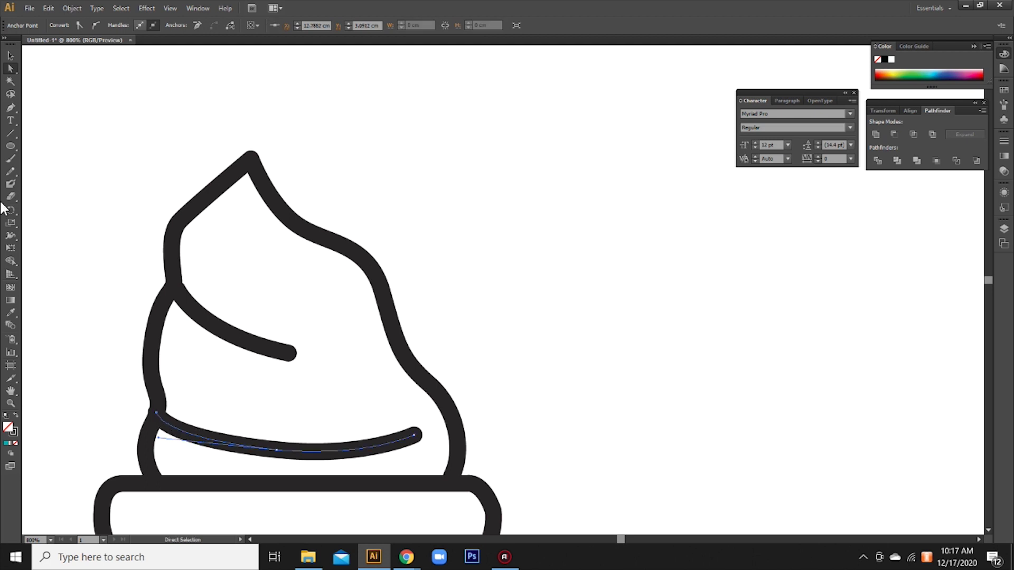
{"action": "left_click_drag", "start_coordinate": [159, 414], "coordinate": [160, 416]}
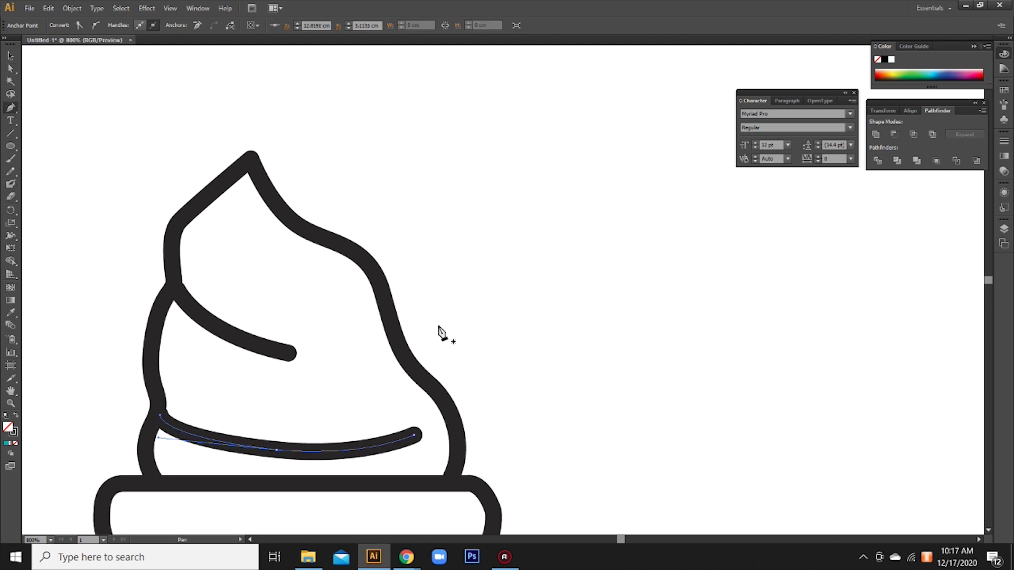
Start the cherry arc from the cream's right edge with curved anchors
{"action": "left_click", "coordinate": [353, 247]}
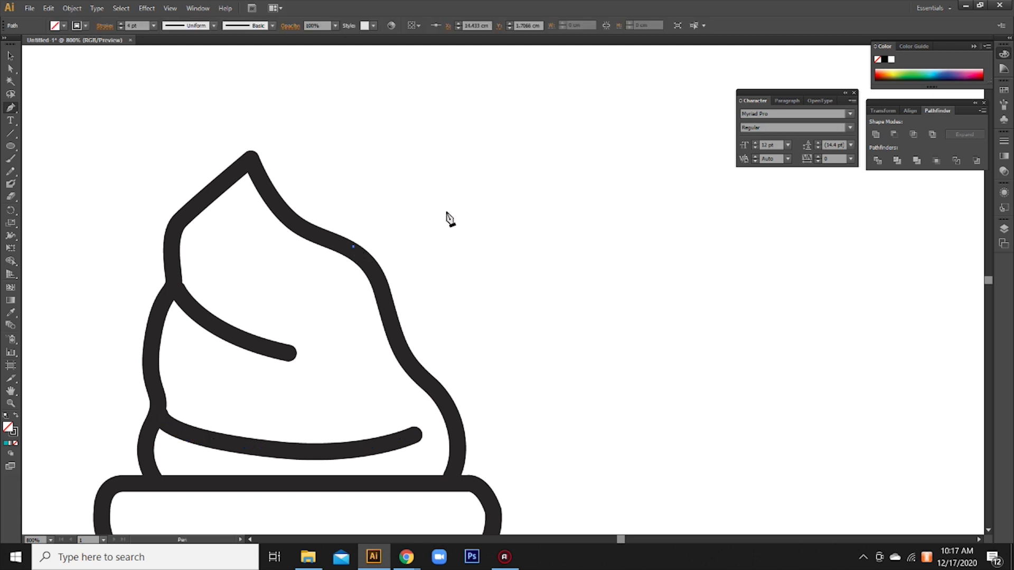
{"action": "left_click_drag", "start_coordinate": [511, 238], "coordinate": [531, 241]}
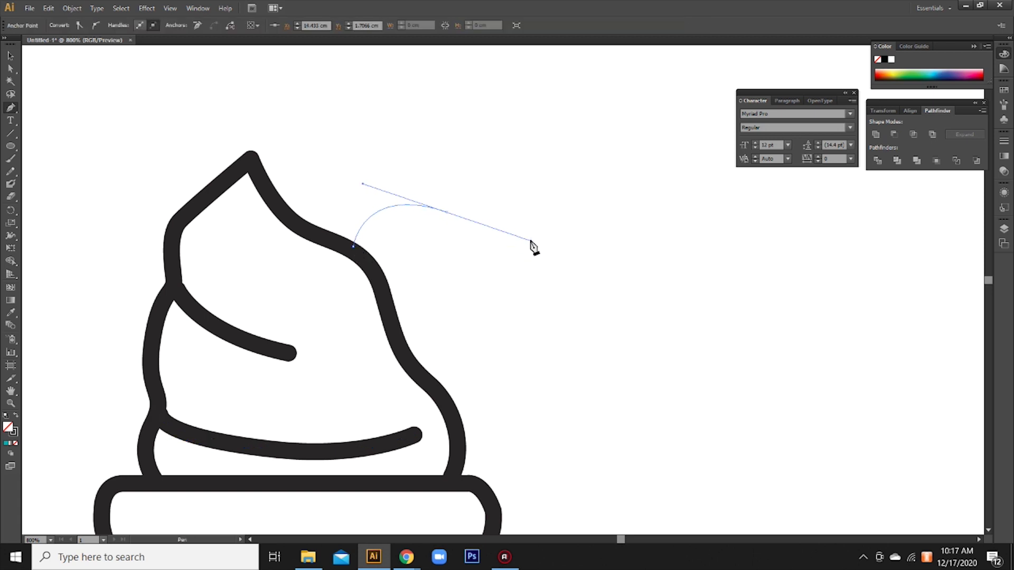
{"action": "left_click_drag", "start_coordinate": [423, 365], "coordinate": [334, 354]}
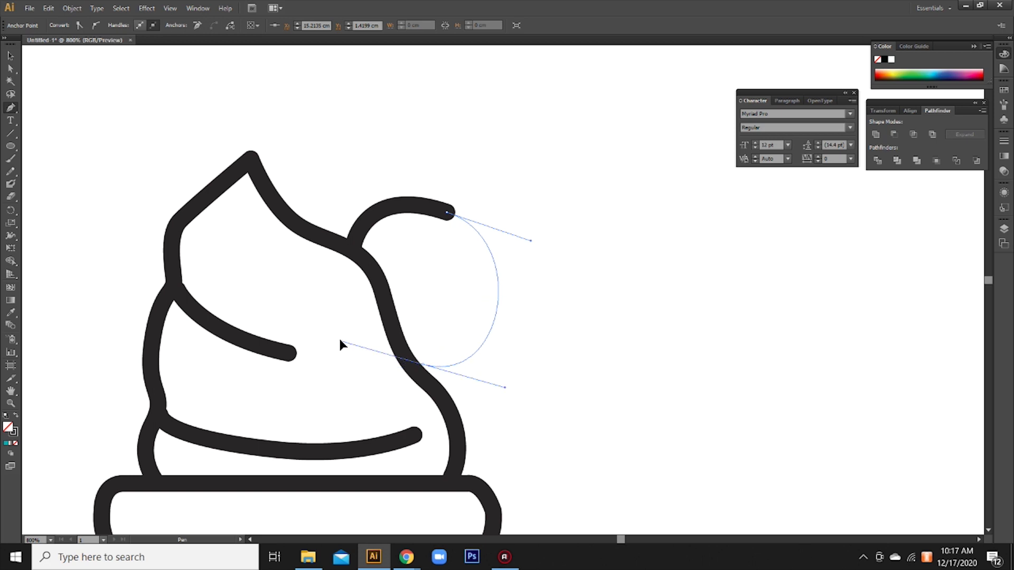
Round off the cherry by nudging its lower anchor
{"action": "left_click_drag", "start_coordinate": [478, 219], "coordinate": [446, 294]}
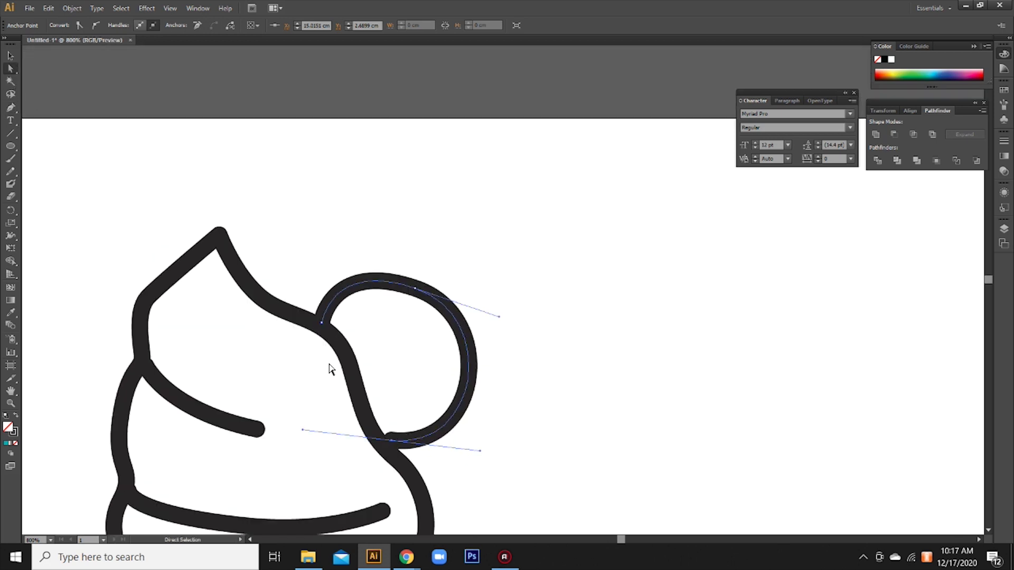
{"action": "left_click_drag", "start_coordinate": [390, 441], "coordinate": [383, 440]}
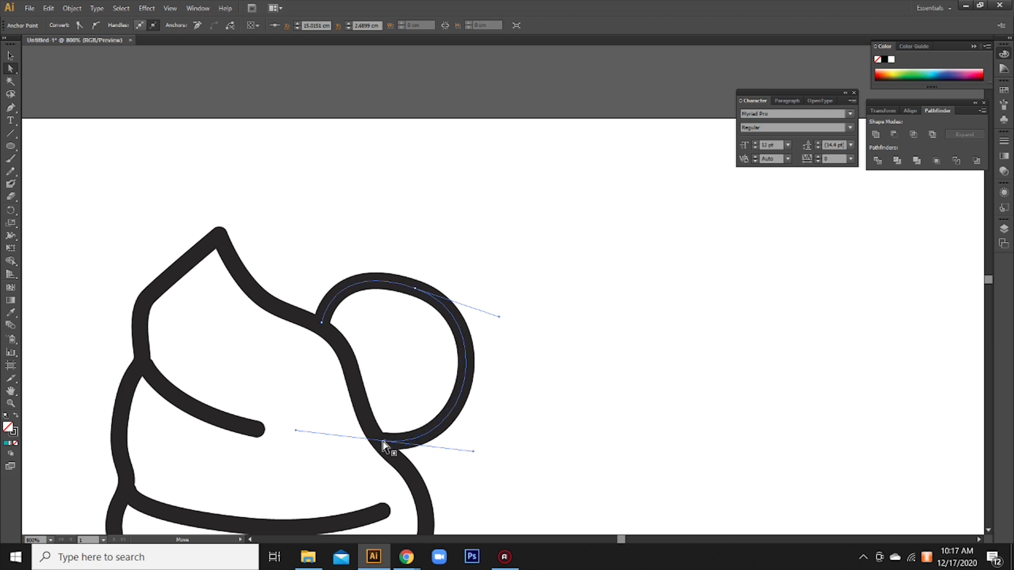
{"action": "left_click", "coordinate": [10, 57]}
{"action": "left_click", "coordinate": [616, 252]}
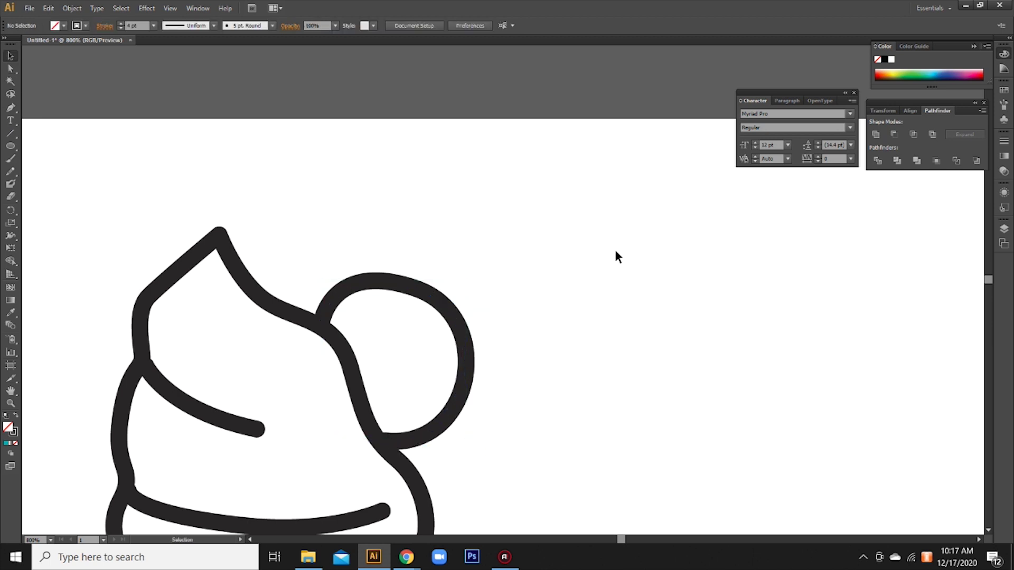
Draw a curved stem from the cherry top up to a hooked tip and back down
{"action": "key", "text": "p"}
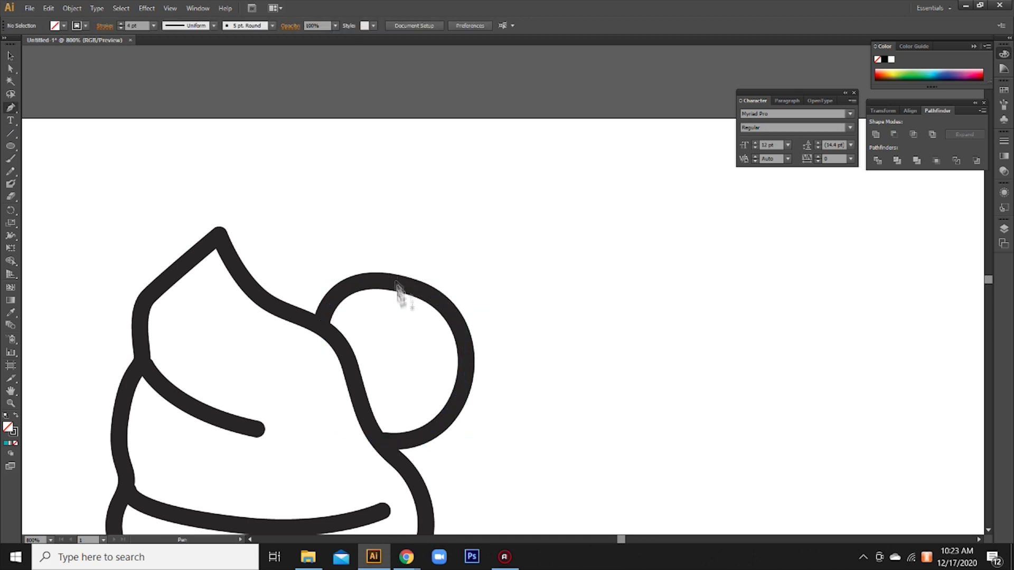
{"action": "left_click", "coordinate": [401, 285], "text": "ctrl"}
{"action": "left_click_drag", "start_coordinate": [401, 285], "coordinate": [347, 120]}
{"action": "key", "text": "ctrl+z"}
{"action": "mouse_move", "coordinate": [485, 153]}
{"action": "left_mouse_down"}
{"action": "mouse_move", "coordinate": [577, 136]}
{"action": "mouse_move", "coordinate": [584, 113]}
{"action": "left_mouse_up"}
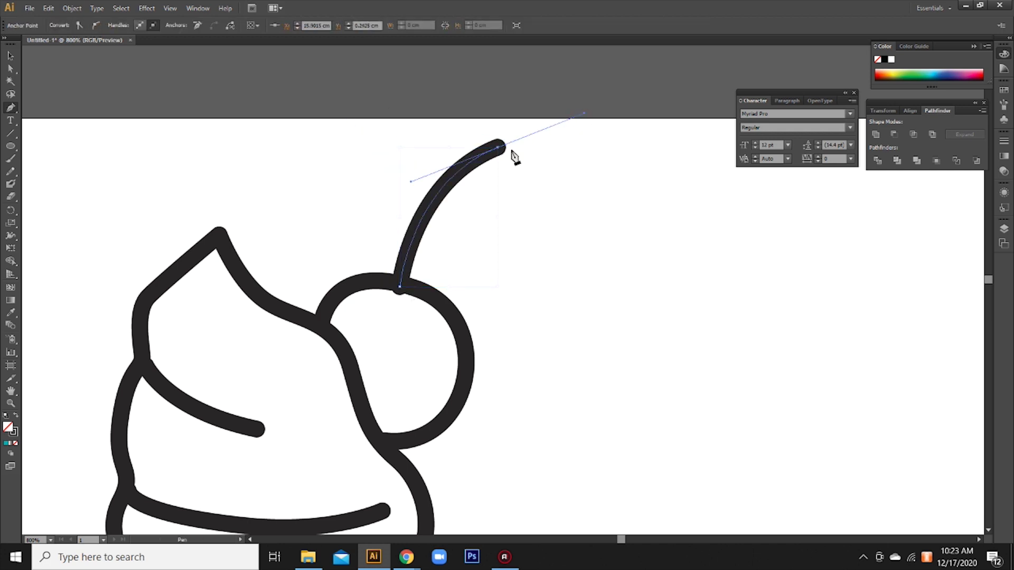
{"action": "left_click", "coordinate": [513, 158]}
{"action": "left_click_drag", "start_coordinate": [417, 292], "coordinate": [395, 395]}
Try moving the stem tip with Direct Selection, then undo back to the single stem
{"action": "key", "text": "ctrl"}
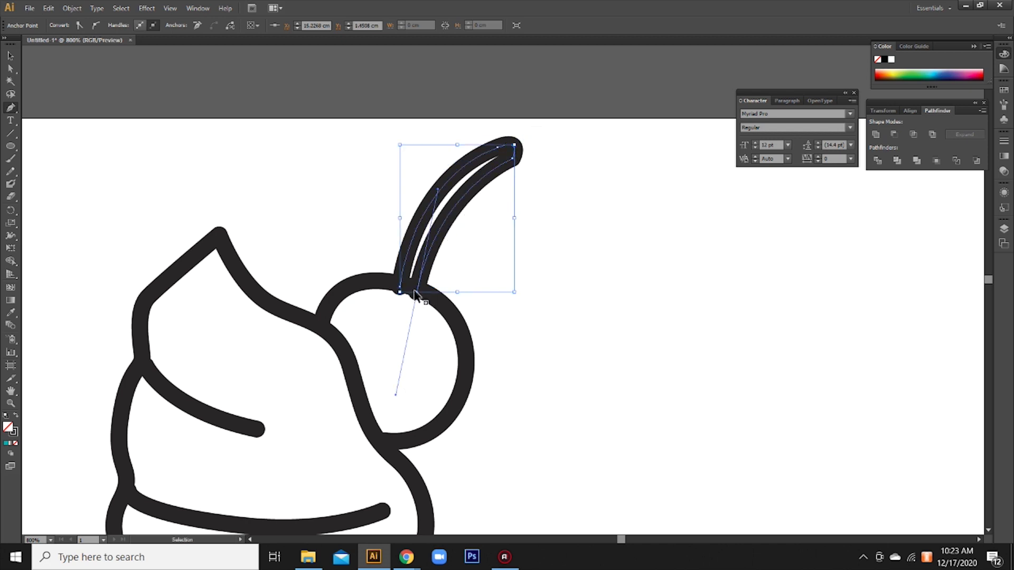
{"action": "left_click", "coordinate": [417, 296], "text": "ctrl"}
{"action": "key", "text": "a"}
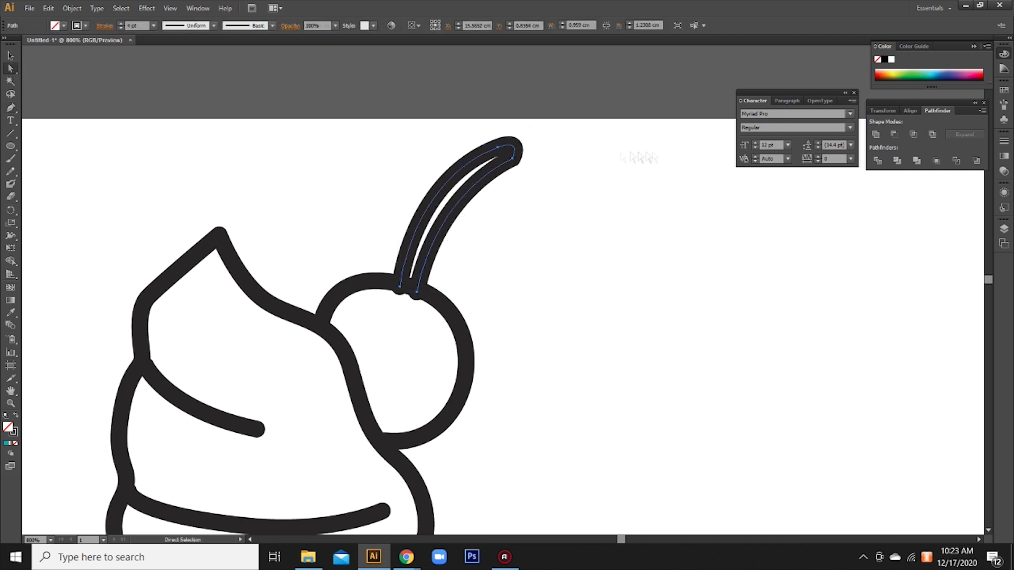
{"action": "left_click_drag", "start_coordinate": [513, 145], "coordinate": [521, 139]}
{"action": "key", "text": "ctrl+z"}
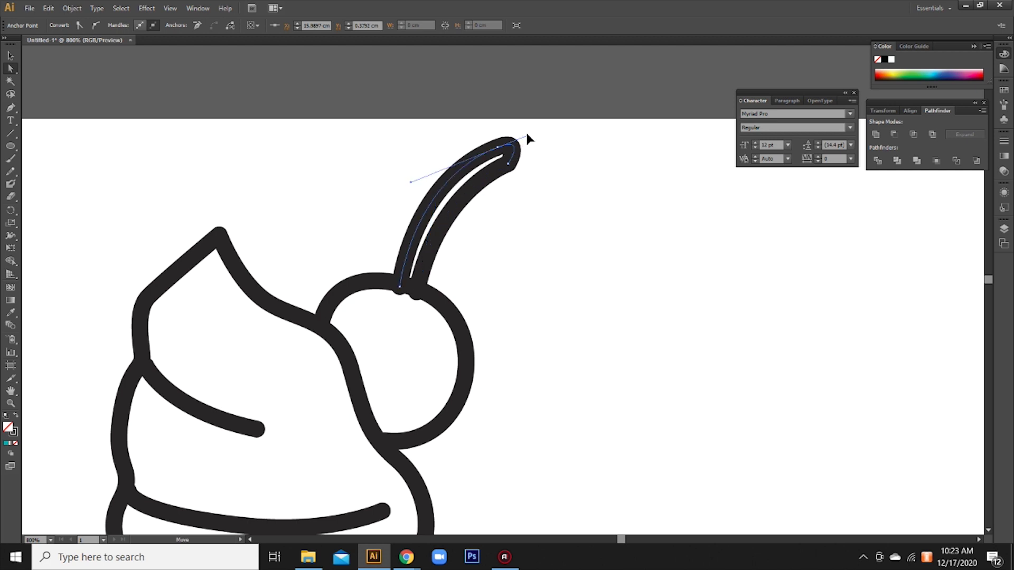
{"action": "key", "text": "ctrl+z"}
{"action": "key", "text": "ctrl+z"}
{"action": "key", "text": "ctrl+z"}
Curl the stem tip, close the stem outline at the cherry, and reshape its base
{"action": "key", "text": "p"}
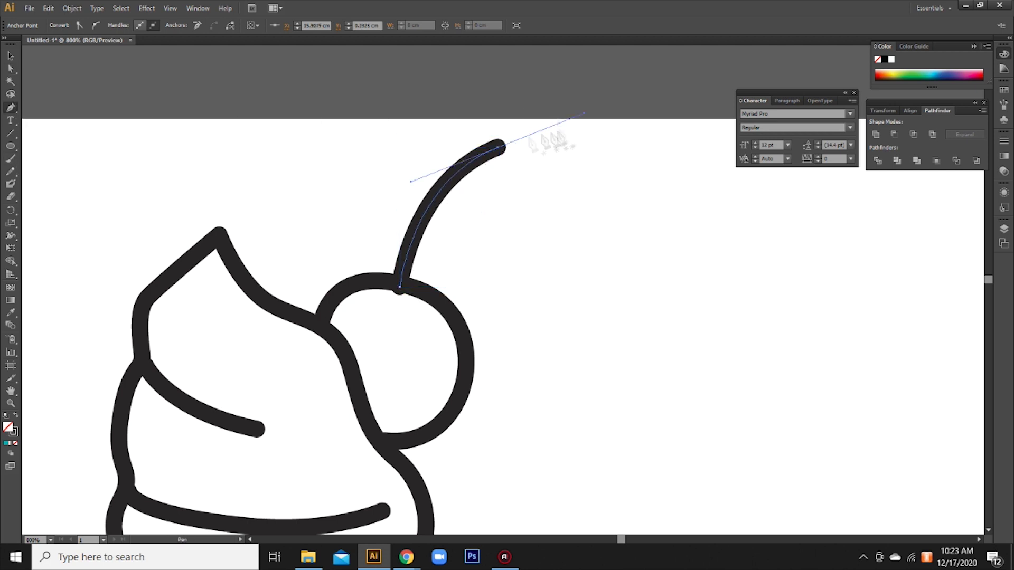
{"action": "left_click_drag", "start_coordinate": [519, 154], "coordinate": [510, 182]}
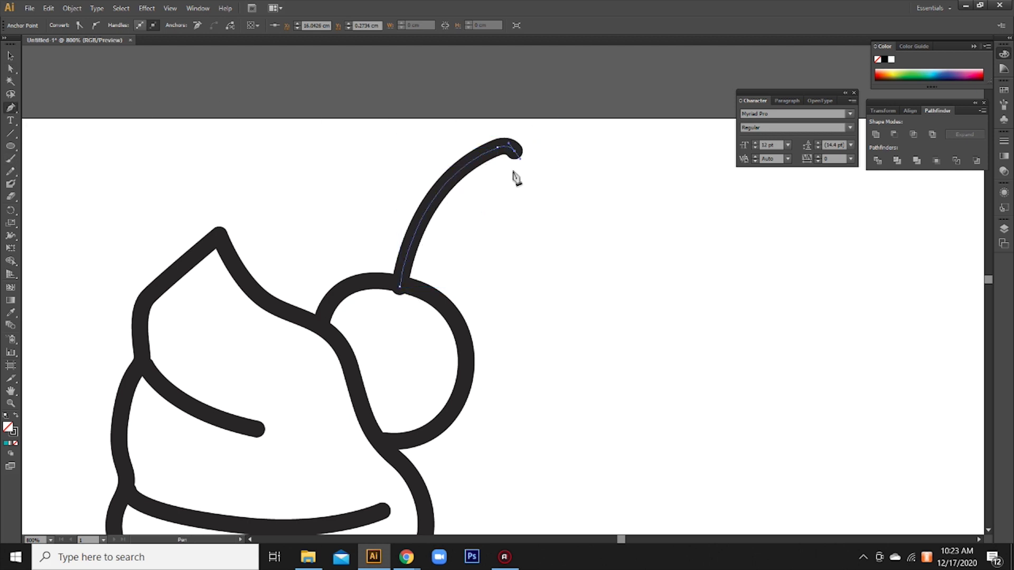
{"action": "left_click_drag", "start_coordinate": [417, 288], "coordinate": [389, 395]}
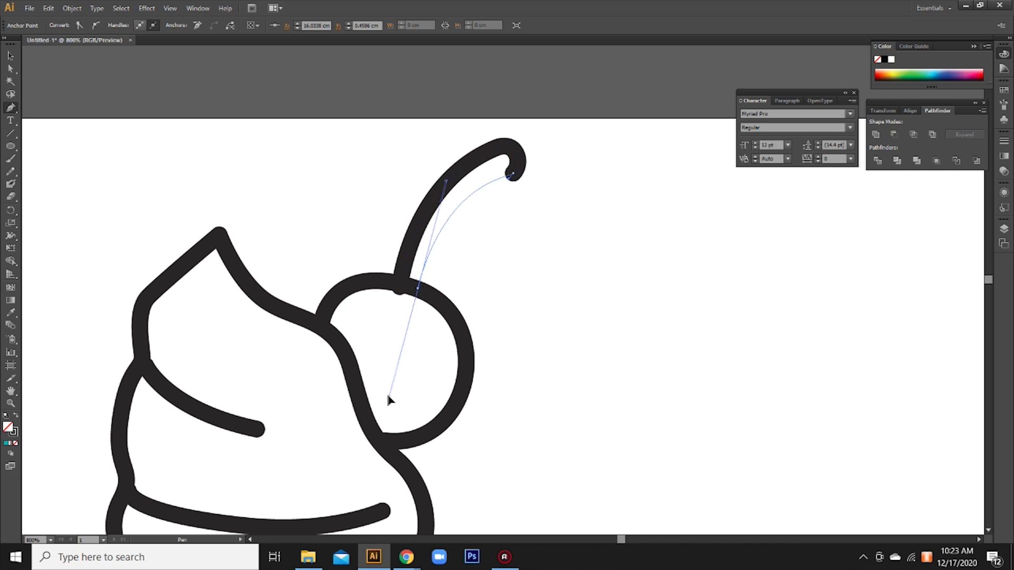
{"action": "left_click", "coordinate": [400, 289]}
{"action": "key", "text": "a"}
{"action": "left_click_drag", "start_coordinate": [389, 394], "coordinate": [419, 288]}
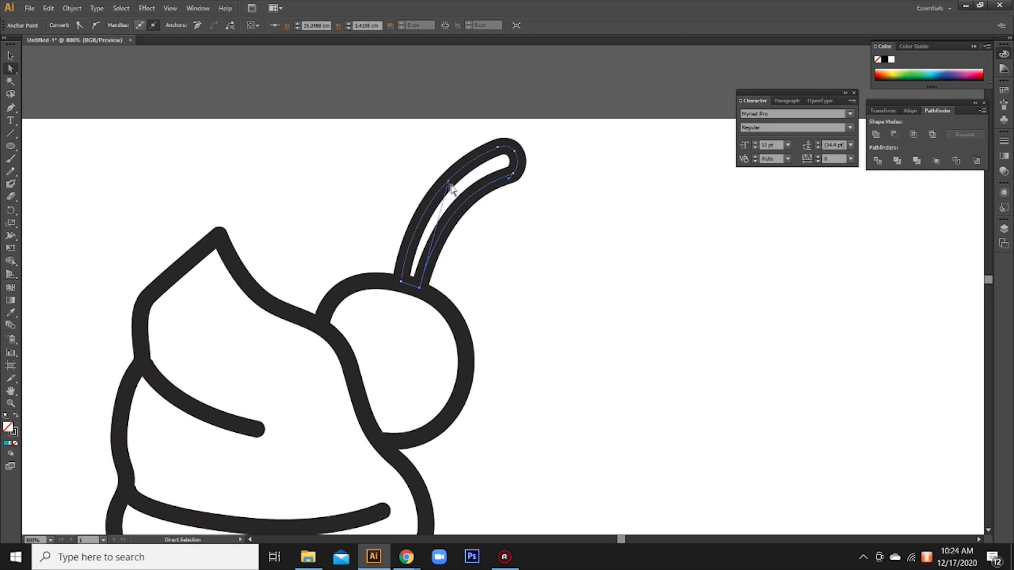
{"action": "key", "text": "v"}
{"action": "left_click", "coordinate": [611, 286]}
Zoom out to 400% and draw the left curved highlight stroke inside the sundae bowl
{"action": "key", "text": "ctrl+minus"}
{"action": "key", "text": "ctrl+minus"}
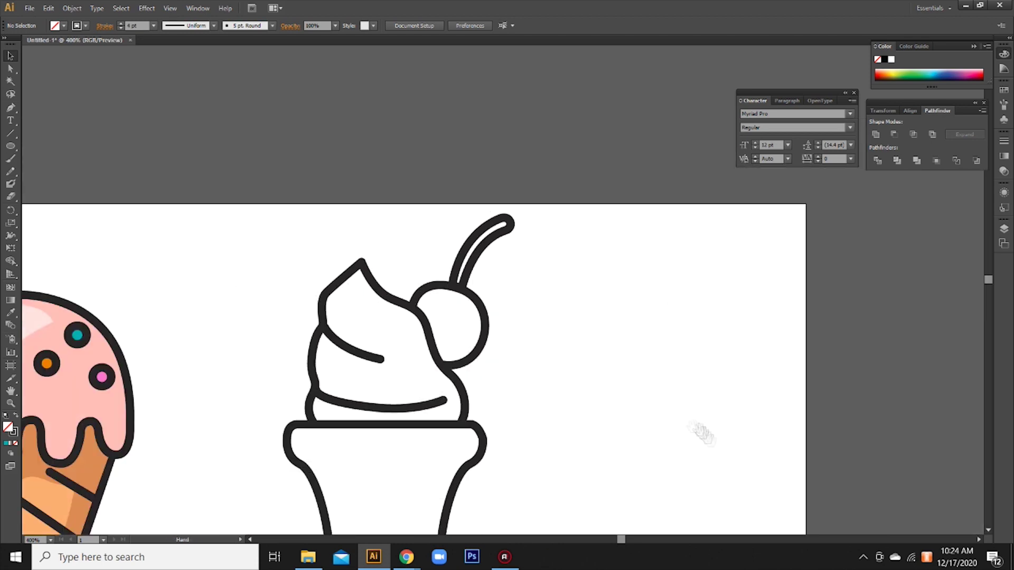
{"action": "left_click_drag", "start_coordinate": [711, 464], "coordinate": [658, 321]}
{"action": "left_click", "coordinate": [279, 333]}
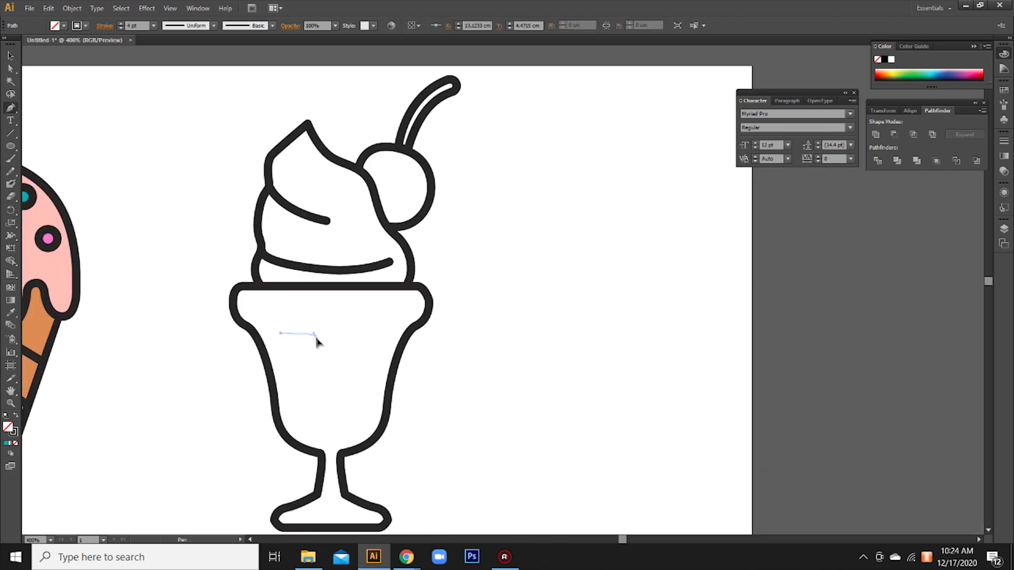
{"action": "left_click_drag", "start_coordinate": [324, 350], "coordinate": [324, 351]}
{"action": "left_click", "coordinate": [323, 427]}
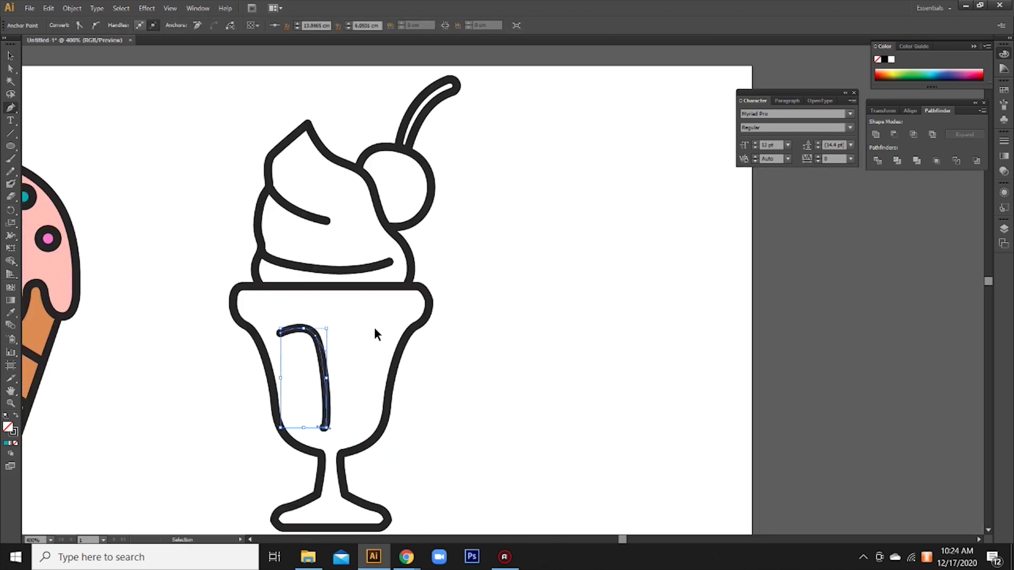
Draw a second hooked highlight stroke down the right side of the bowl
{"action": "left_click", "coordinate": [373, 325], "text": "ctrl"}
{"action": "left_click_drag", "start_coordinate": [376, 329], "coordinate": [385, 337]}
{"action": "left_click_drag", "start_coordinate": [360, 422], "coordinate": [451, 398]}
{"action": "key", "text": "ctrl+z"}
{"action": "left_click", "coordinate": [352, 436]}
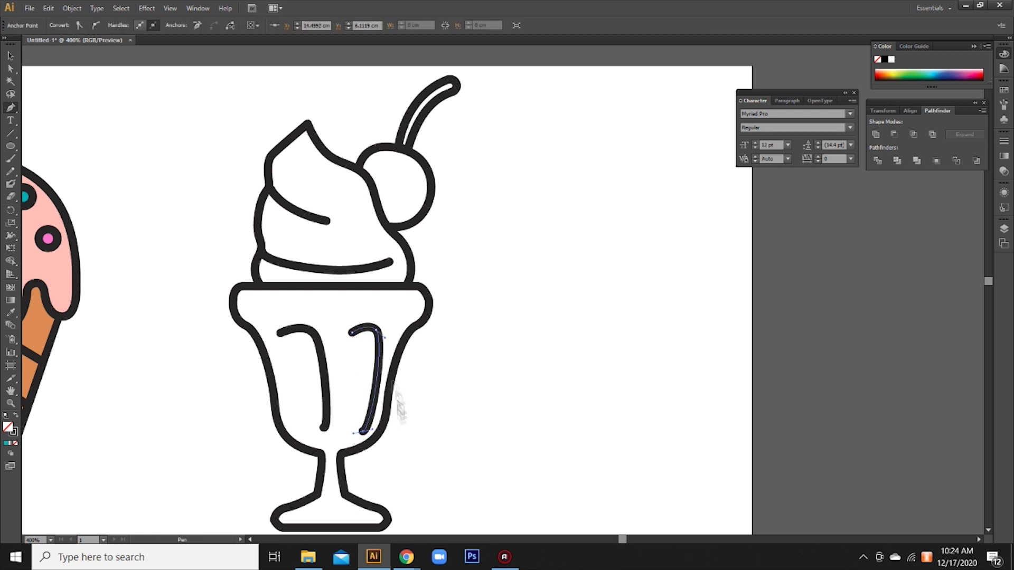
{"action": "key", "text": "ctrl+z"}
{"action": "left_click", "coordinate": [352, 428]}
{"action": "left_click", "coordinate": [10, 68]}
{"action": "left_click", "coordinate": [357, 327]}
Draw a short horizontal line across the glass foot, then select the glass outline
{"action": "left_click_drag", "start_coordinate": [512, 374], "coordinate": [525, 312]}
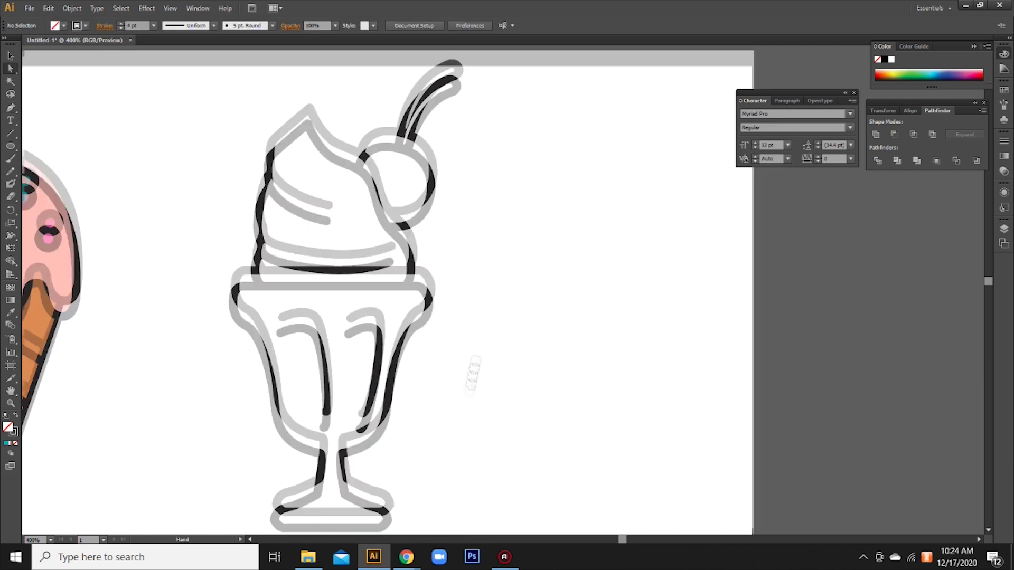
{"action": "key", "text": "p"}
{"action": "left_click", "coordinate": [386, 447]}
{"action": "left_click", "coordinate": [10, 56]}
{"action": "left_click", "coordinate": [257, 236]}
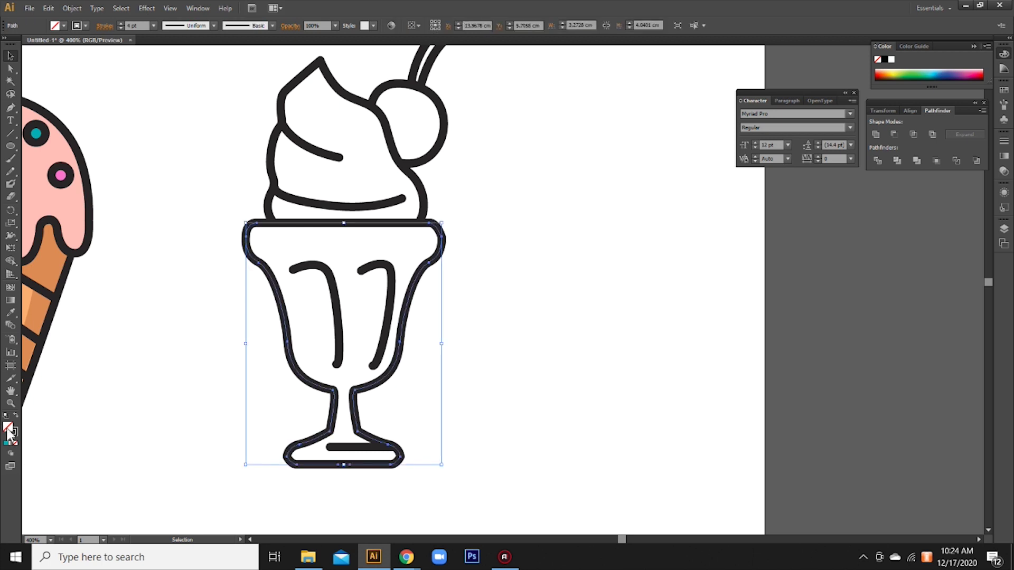
Give the glass a light cyan fill, lighten it to a paler cyan, then deselect
{"action": "double_click", "coordinate": [8, 431]}
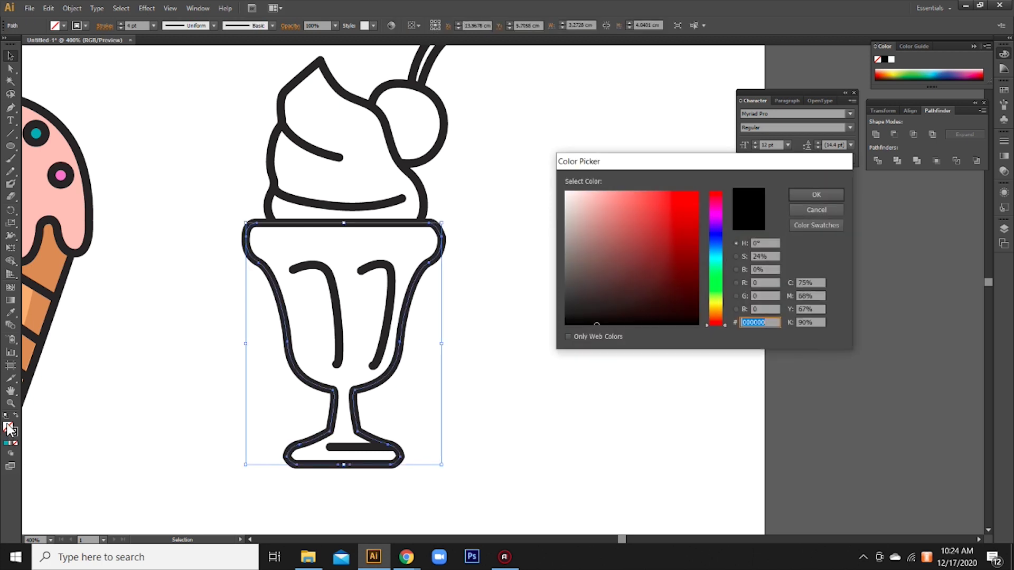
{"action": "left_click", "coordinate": [713, 255]}
{"action": "left_click", "coordinate": [612, 194]}
{"action": "left_click", "coordinate": [817, 195]}
{"action": "double_click", "coordinate": [8, 426]}
{"action": "left_click", "coordinate": [586, 196]}
{"action": "left_click", "coordinate": [814, 196]}
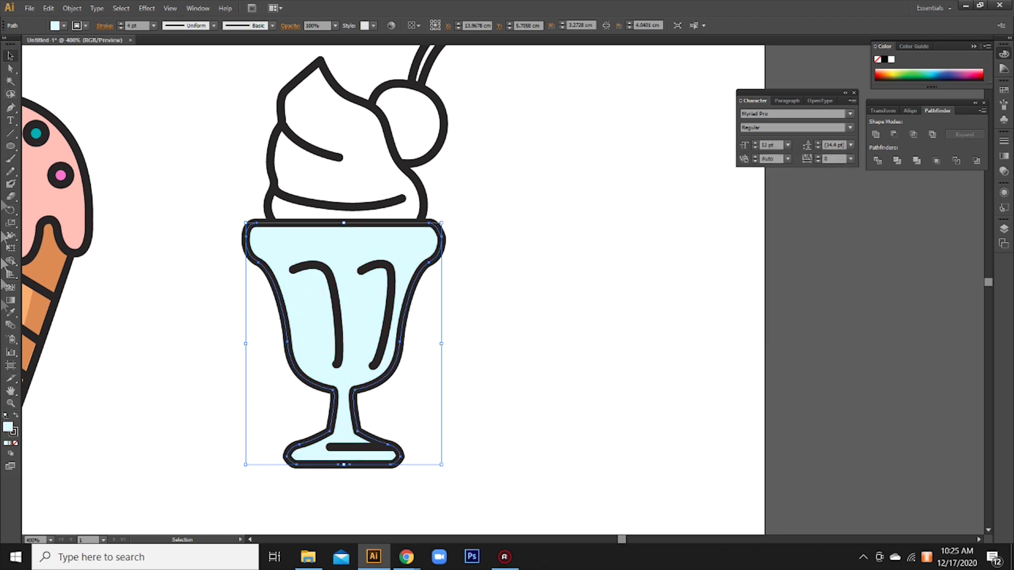
{"action": "left_click", "coordinate": [113, 114]}
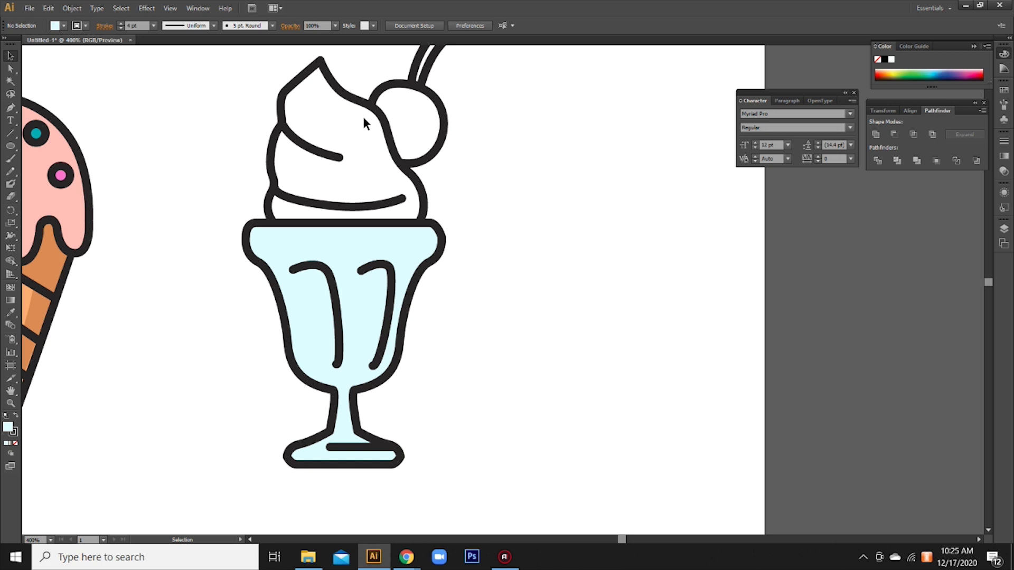
Reshape the whipped cream outline, widening its edges, and close it along the bottom
{"action": "scroll", "coordinate": [314, 230], "scroll_direction": "up", "scroll_amount": 2}
{"action": "left_click", "coordinate": [10, 68]}
{"action": "left_click", "coordinate": [262, 275]}
{"action": "left_click", "coordinate": [268, 261]}
{"action": "left_click_drag", "start_coordinate": [266, 259], "coordinate": [256, 258]}
{"action": "left_click_drag", "start_coordinate": [417, 287], "coordinate": [430, 284]}
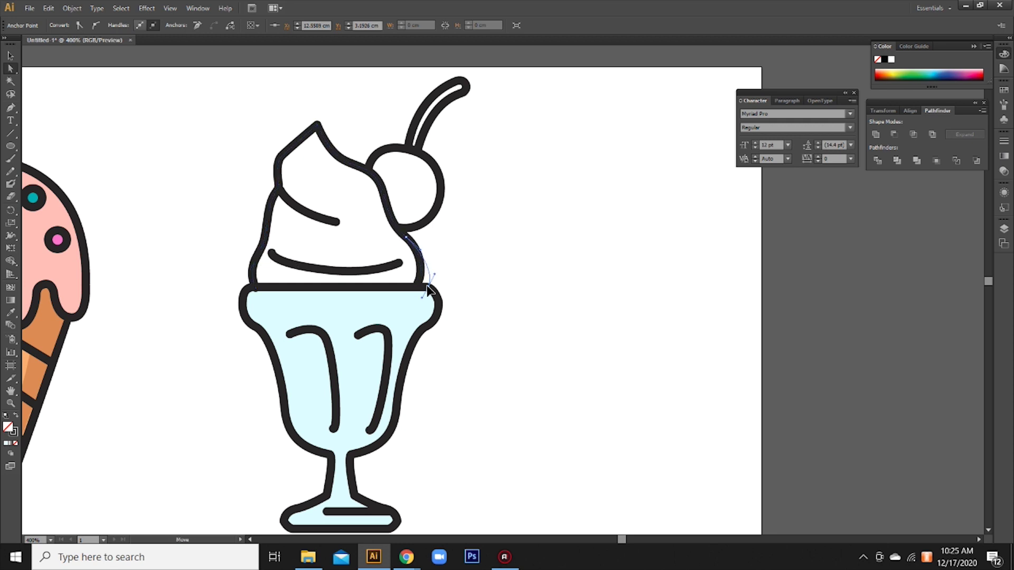
{"action": "key", "text": "p"}
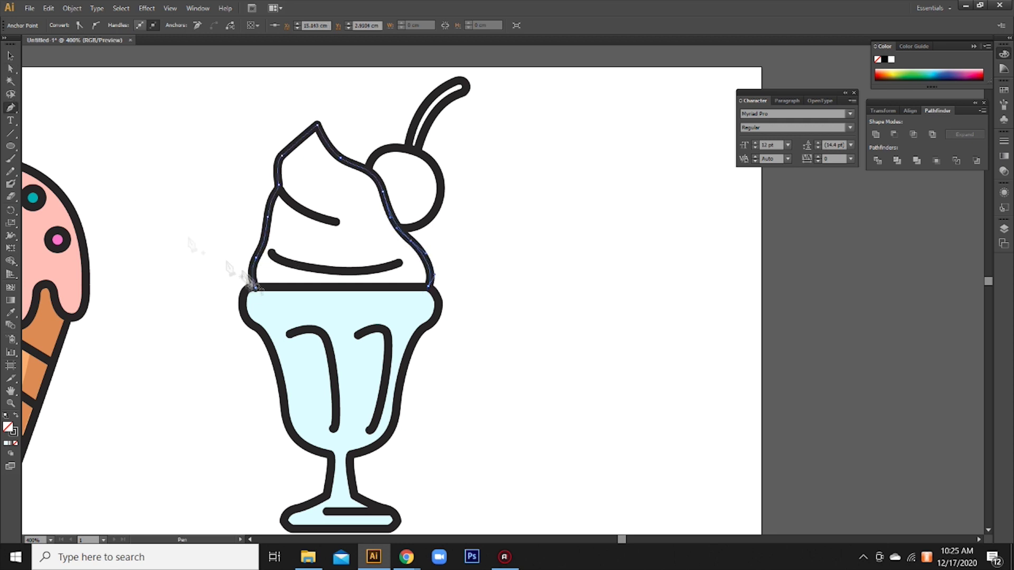
{"action": "left_click", "coordinate": [255, 287]}
{"action": "left_click", "coordinate": [430, 286]}
{"action": "key", "text": "a"}
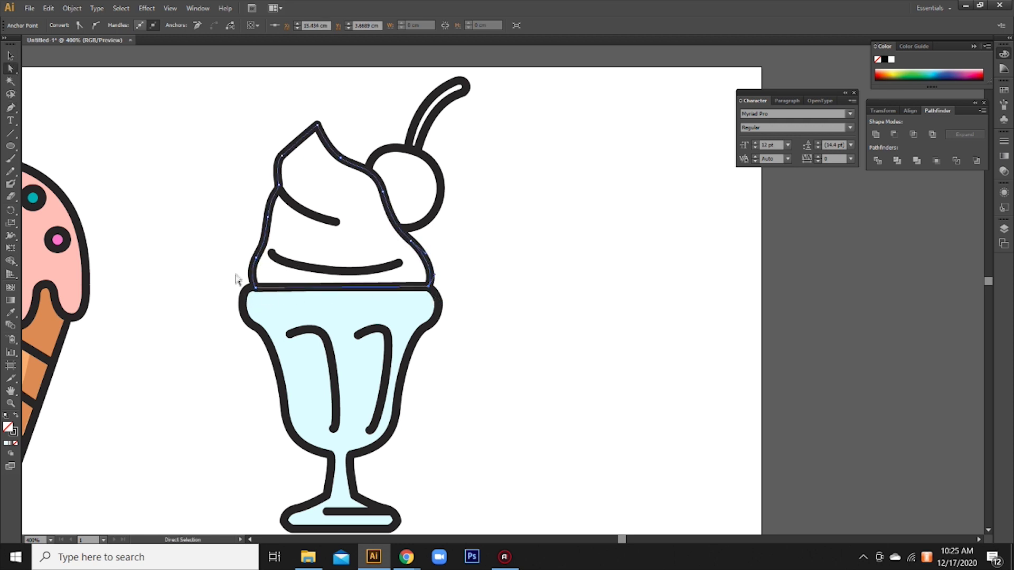
Fill the cream pale yellow, then adjust it to a greyer beige-tan
{"action": "double_click", "coordinate": [13, 432]}
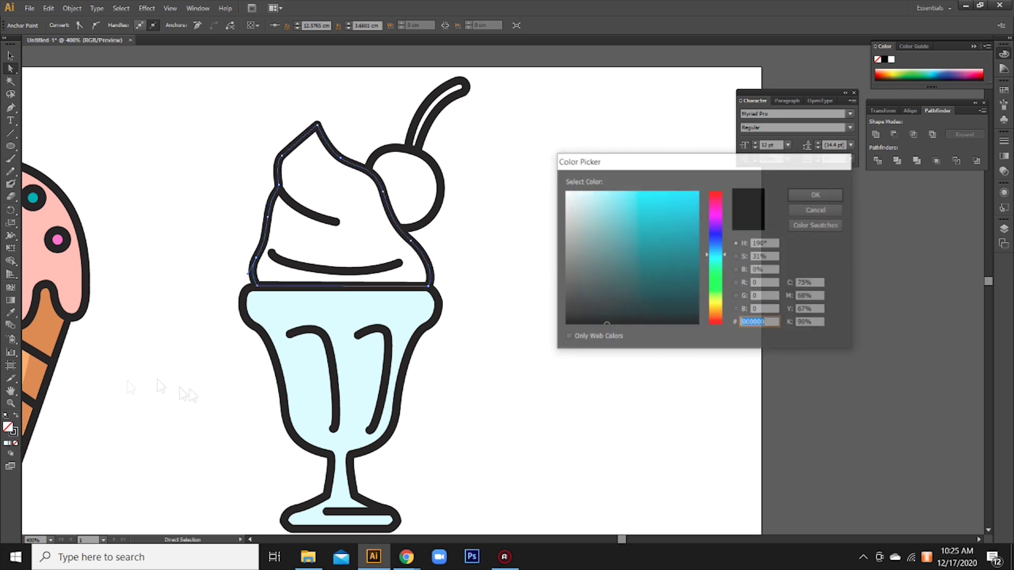
{"action": "left_click_drag", "start_coordinate": [639, 246], "coordinate": [618, 234]}
{"action": "left_click", "coordinate": [723, 285]}
{"action": "left_click_drag", "start_coordinate": [720, 285], "coordinate": [720, 302]}
{"action": "left_click_drag", "start_coordinate": [645, 259], "coordinate": [596, 195]}
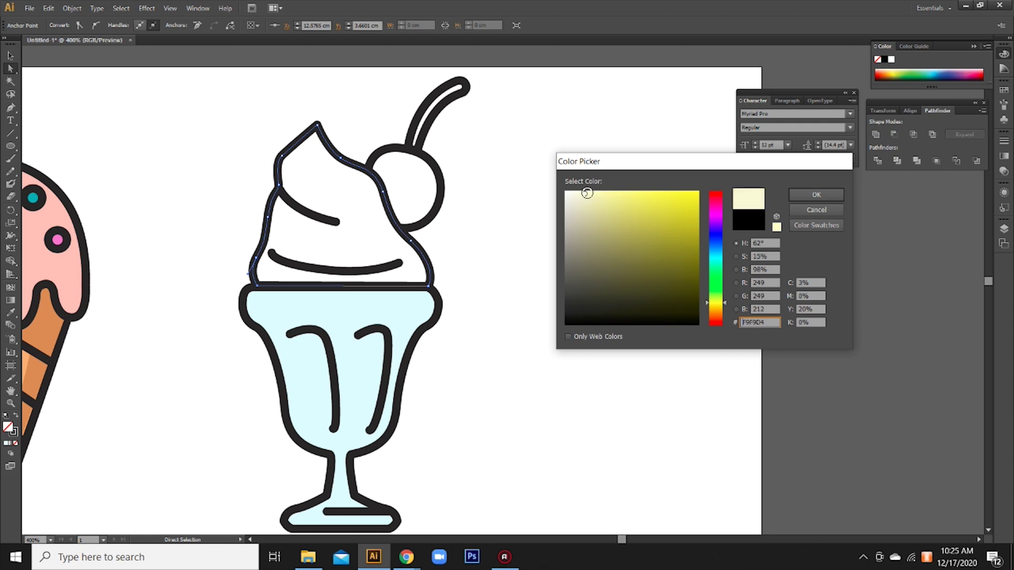
{"action": "key", "text": "Return"}
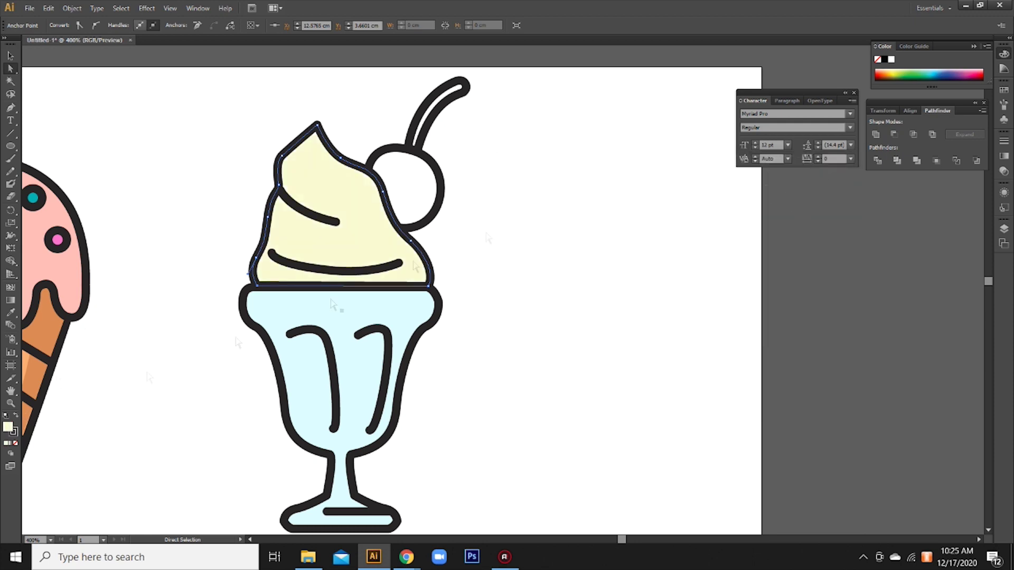
{"action": "double_click", "coordinate": [7, 425]}
{"action": "left_click_drag", "start_coordinate": [585, 200], "coordinate": [588, 209]}
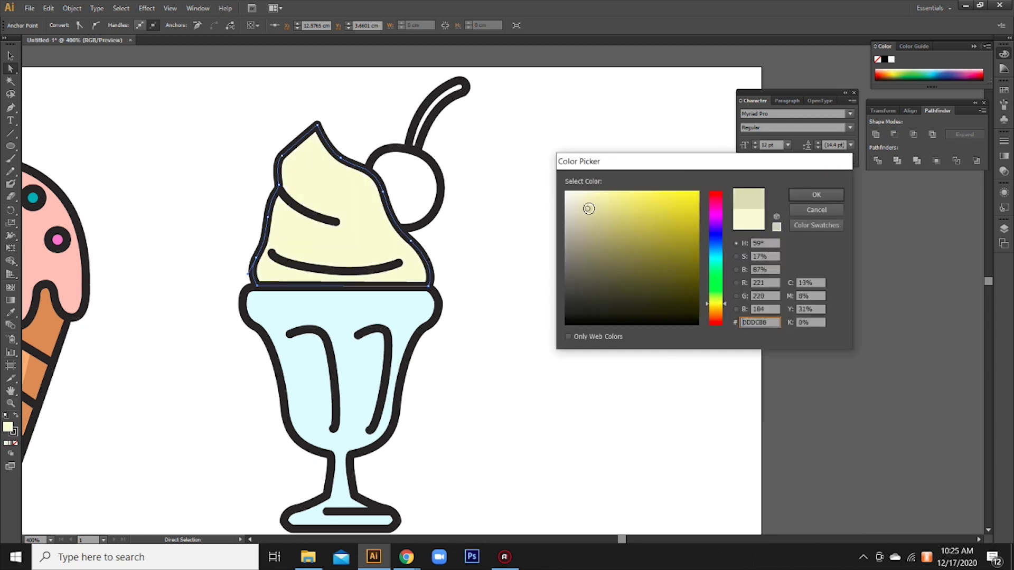
{"action": "left_click_drag", "start_coordinate": [725, 302], "coordinate": [724, 311]}
{"action": "left_click", "coordinate": [816, 195]}
Delete the short curved lines inside the cream scoop
{"action": "key", "text": "p"}
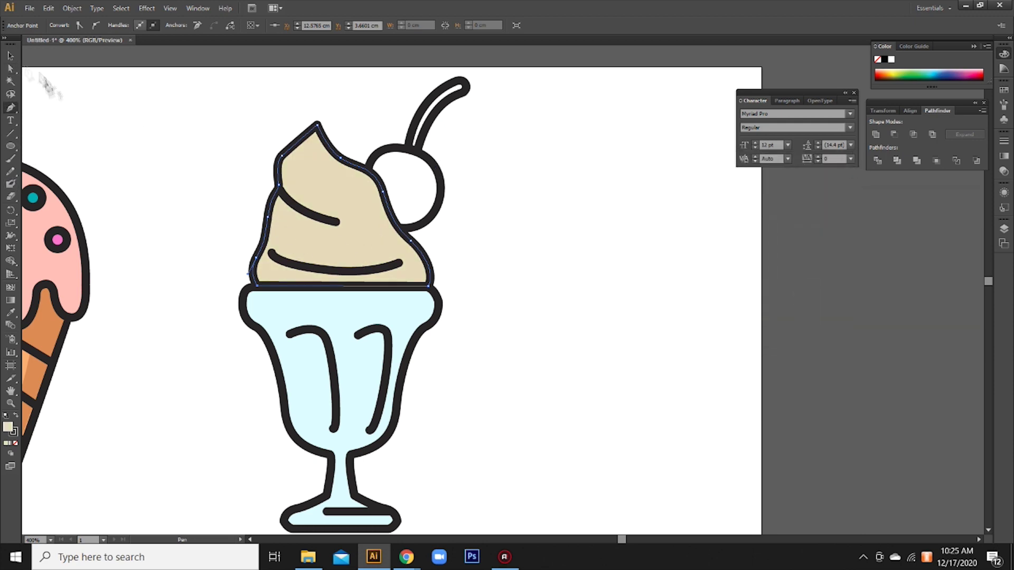
{"action": "key", "text": "v"}
{"action": "key", "text": "ctrl+shift+a"}
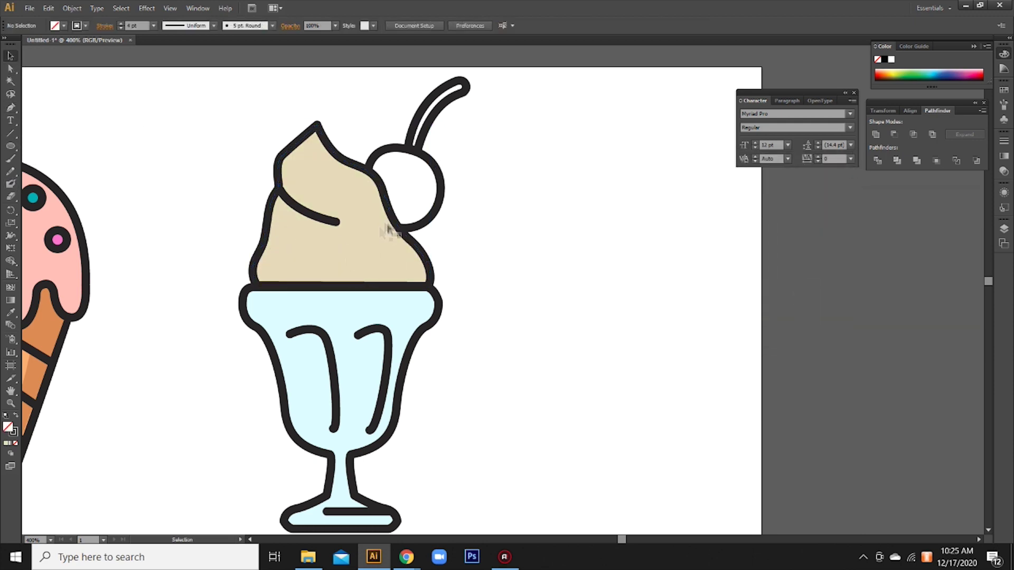
{"action": "left_click", "coordinate": [314, 218]}
{"action": "key", "text": "Delete"}
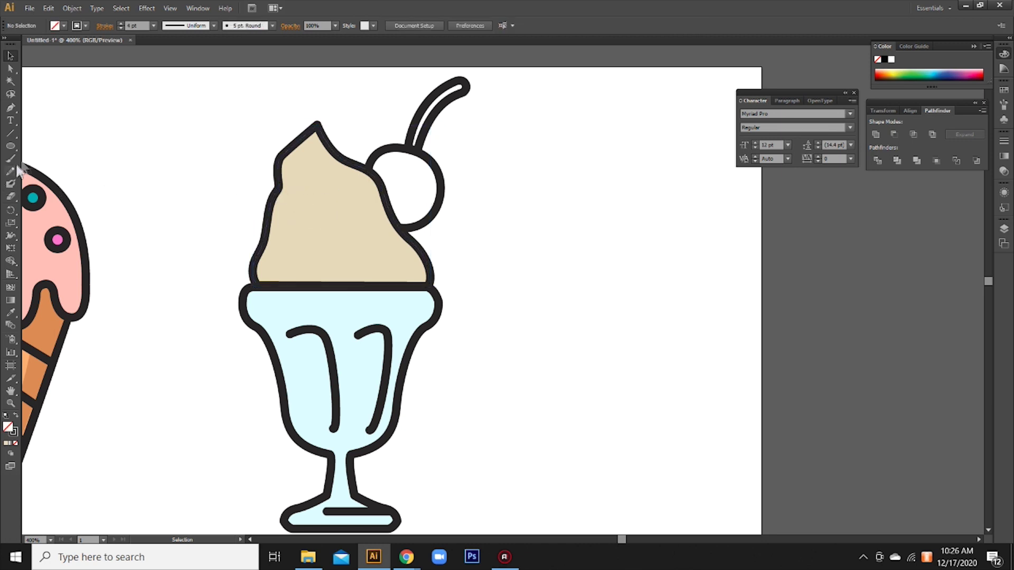
{"action": "left_click", "coordinate": [9, 109]}
{"action": "left_click", "coordinate": [271, 217]}
Draw a closed drippy syrup outline over the top of the cream, beside the cherry
{"action": "mouse_move", "coordinate": [285, 252]}
{"action": "left_mouse_down"}
{"action": "mouse_move", "coordinate": [325, 236]}
{"action": "mouse_move", "coordinate": [347, 212]}
{"action": "left_mouse_up"}
{"action": "mouse_move", "coordinate": [349, 239]}
{"action": "left_mouse_down"}
{"action": "mouse_move", "coordinate": [354, 248]}
{"action": "mouse_move", "coordinate": [402, 238]}
{"action": "left_mouse_up"}
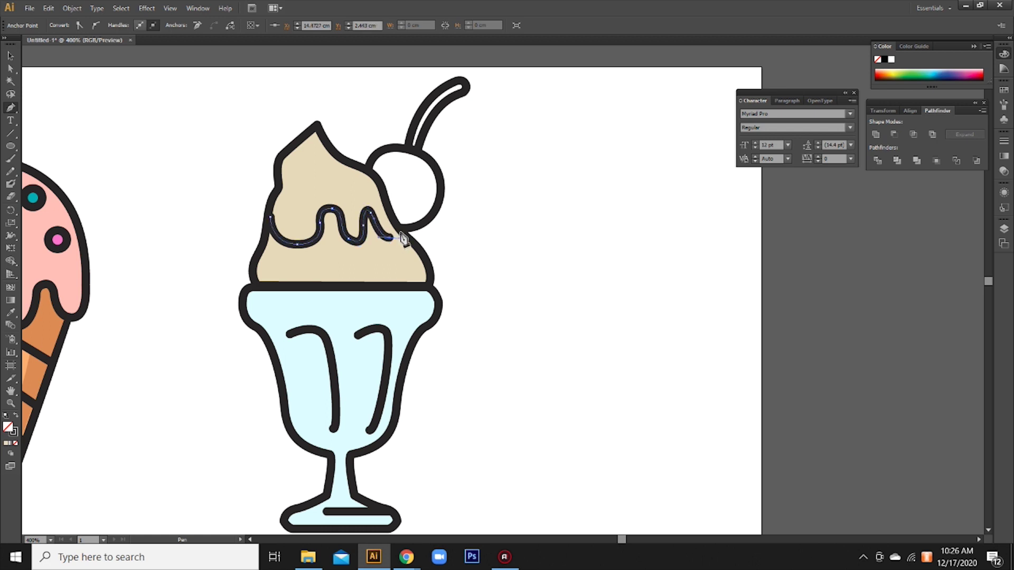
{"action": "left_click_drag", "start_coordinate": [380, 189], "coordinate": [379, 177]}
{"action": "left_click", "coordinate": [357, 167]}
{"action": "left_click", "coordinate": [324, 144]}
{"action": "left_click", "coordinate": [316, 124]}
{"action": "left_click_drag", "start_coordinate": [275, 174], "coordinate": [273, 194]}
{"action": "left_click", "coordinate": [271, 233]}
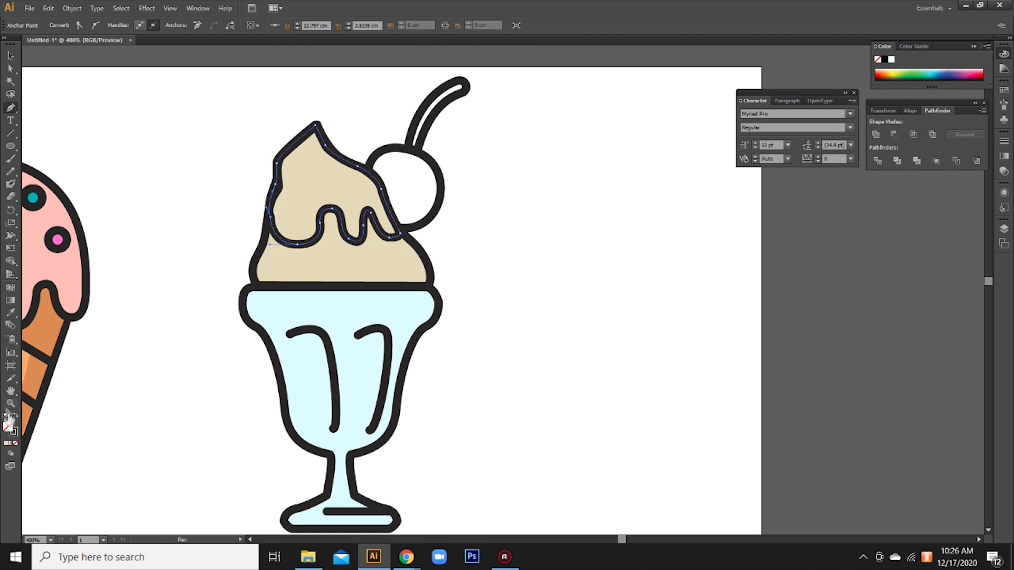
Fill the syrup shape with a saturated red and deselect it
{"action": "double_click", "coordinate": [11, 430]}
{"action": "left_click_drag", "start_coordinate": [715, 240], "coordinate": [723, 336]}
{"action": "left_click_drag", "start_coordinate": [672, 197], "coordinate": [698, 191]}
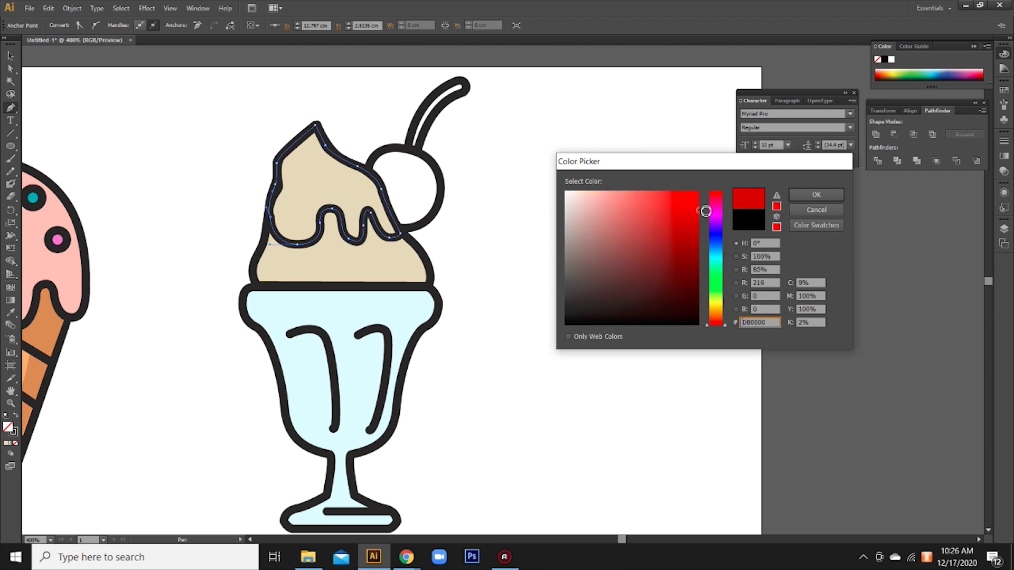
{"action": "left_click", "coordinate": [803, 195]}
{"action": "key", "text": "v"}
{"action": "left_click", "coordinate": [565, 253]}
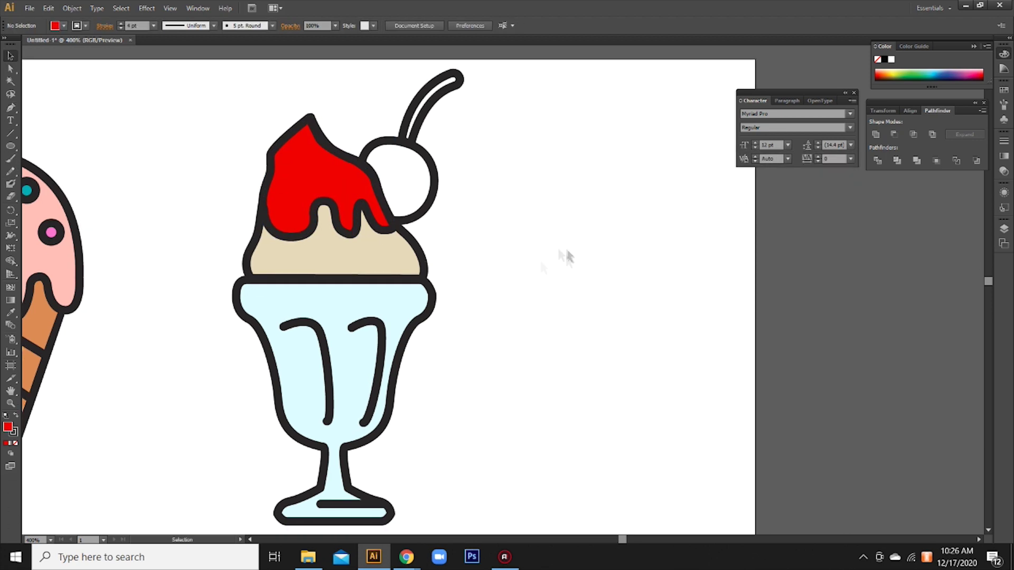
{"action": "left_click", "coordinate": [10, 108]}
{"action": "left_click", "coordinate": [258, 252]}
{"action": "left_click_drag", "start_coordinate": [386, 260], "coordinate": [427, 245]}
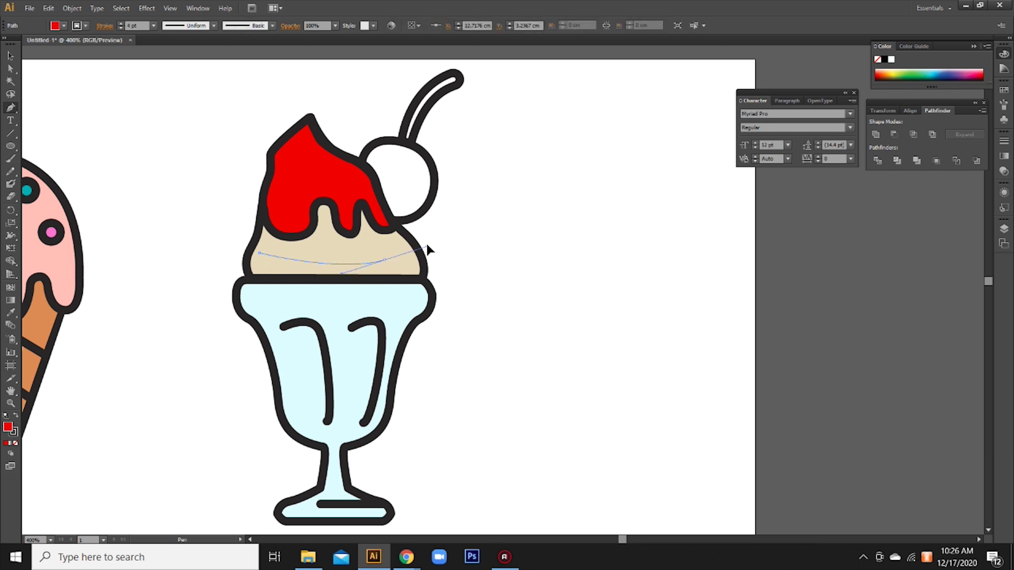
Close the shading band shape along the cream's bottom and fit its anchors to the edge
{"action": "left_click", "coordinate": [393, 244]}
{"action": "key", "text": "ctrl+z"}
{"action": "key", "text": "ctrl+z"}
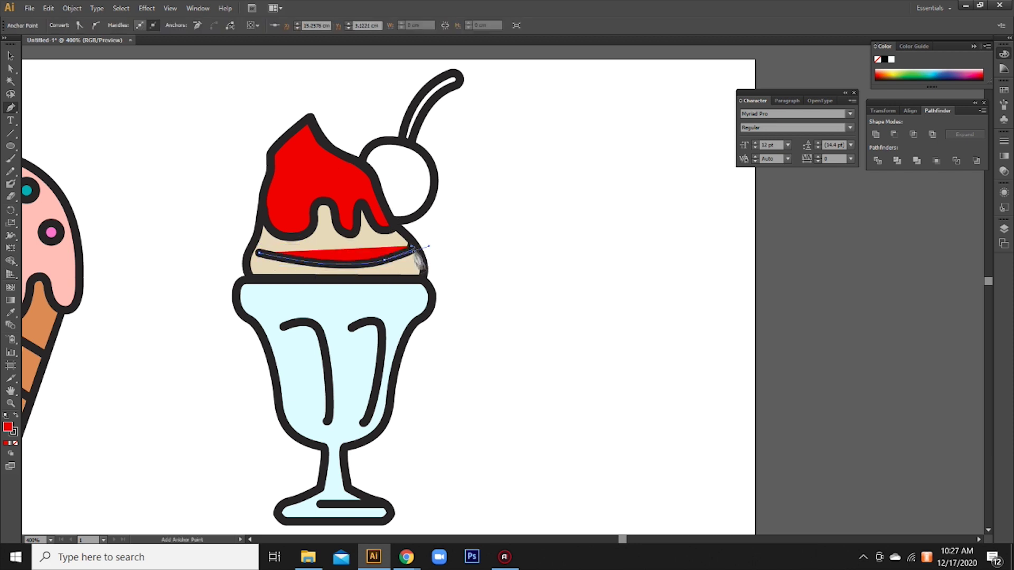
{"action": "left_click", "coordinate": [420, 275]}
{"action": "left_click", "coordinate": [252, 279]}
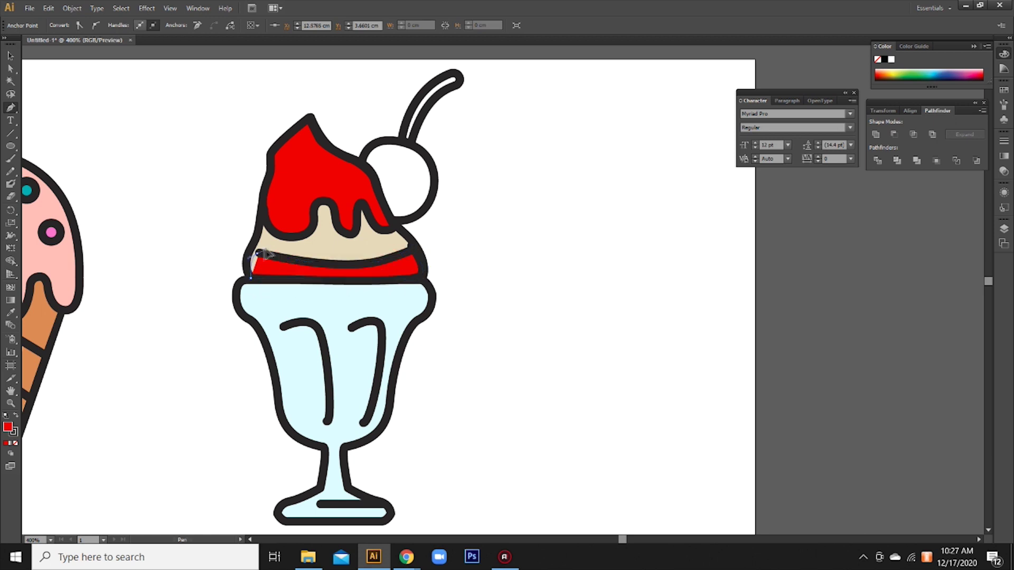
{"action": "left_click", "coordinate": [259, 253]}
{"action": "left_click", "coordinate": [11, 68]}
{"action": "left_click", "coordinate": [252, 279]}
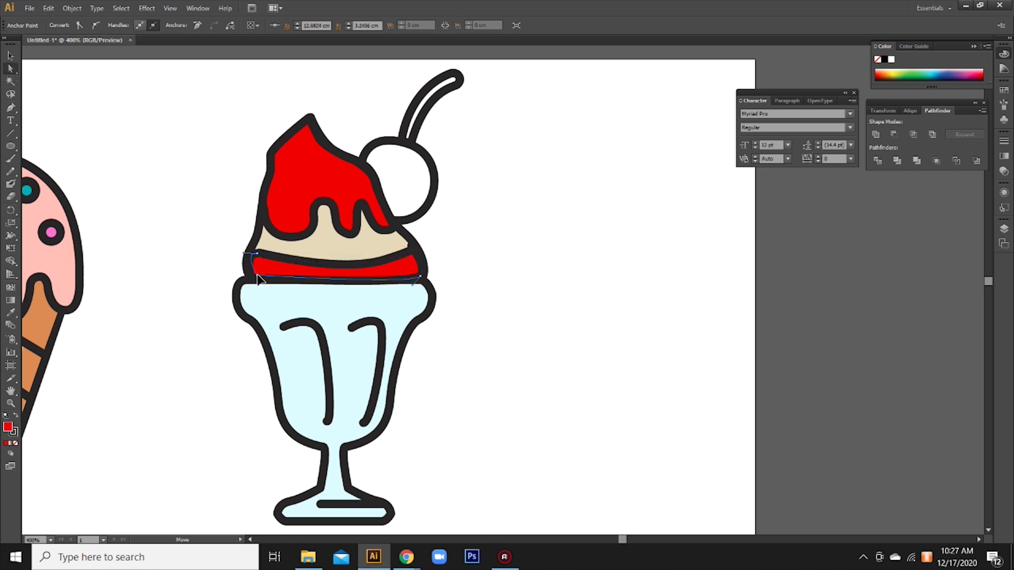
{"action": "left_click_drag", "start_coordinate": [423, 274], "coordinate": [417, 275]}
{"action": "left_click", "coordinate": [417, 276]}
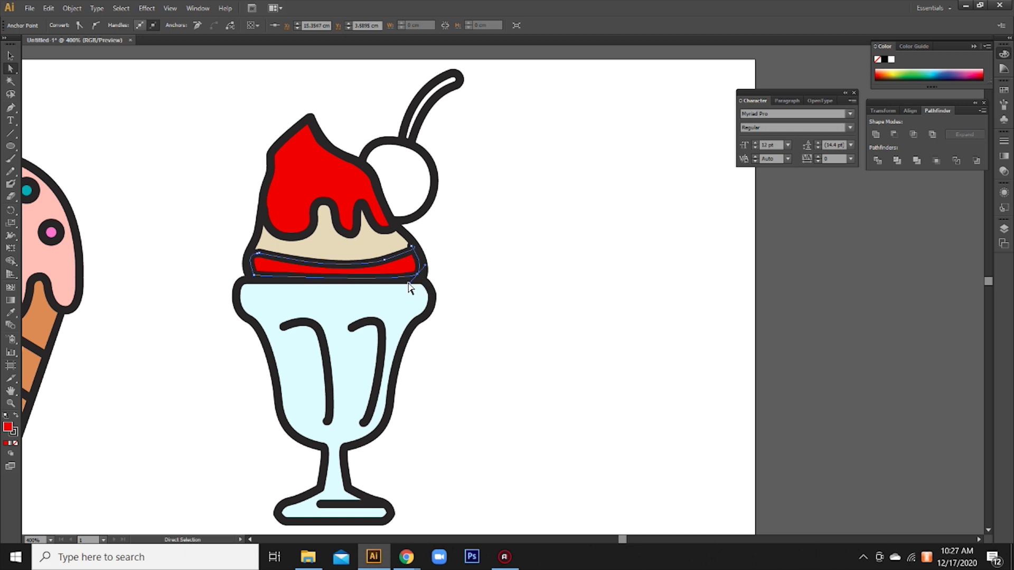
Give the band the cream's beige with no outline, then darken its fill
{"action": "key", "text": "i"}
{"action": "left_click", "coordinate": [46, 270]}
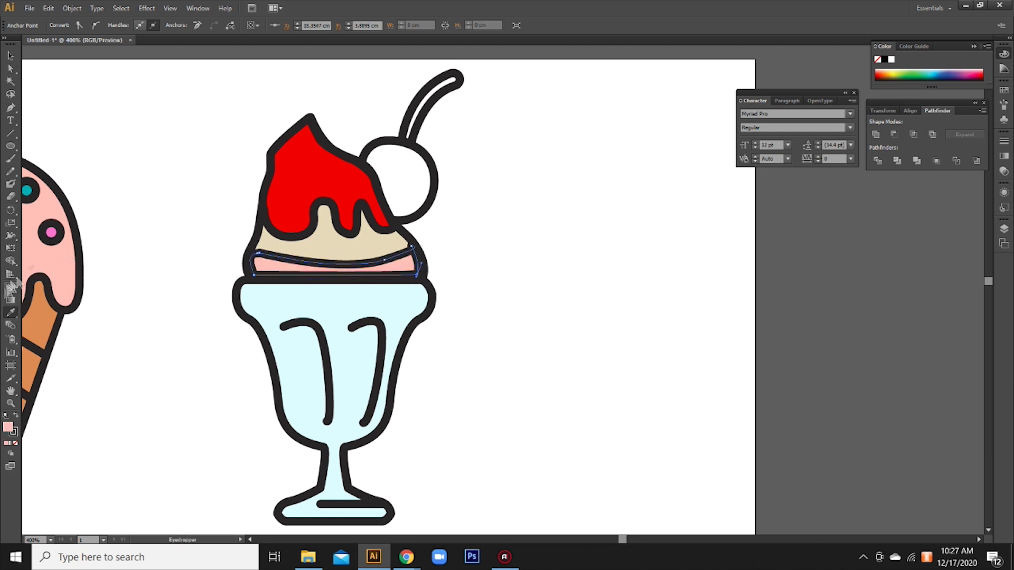
{"action": "left_click", "coordinate": [14, 434]}
{"action": "left_click", "coordinate": [15, 443]}
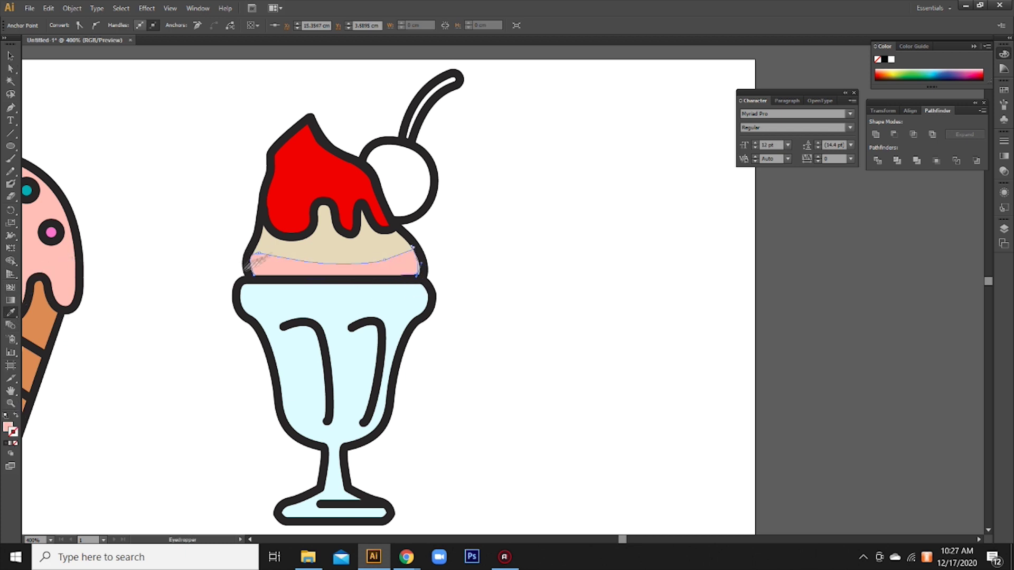
{"action": "left_click", "coordinate": [243, 265]}
{"action": "left_click", "coordinate": [15, 444]}
{"action": "double_click", "coordinate": [9, 429]}
{"action": "left_click", "coordinate": [583, 224]}
{"action": "left_click", "coordinate": [823, 194]}
Zoom in on the cream to check the band's right-side anchors, then select the red syrup
{"action": "left_click", "coordinate": [10, 56]}
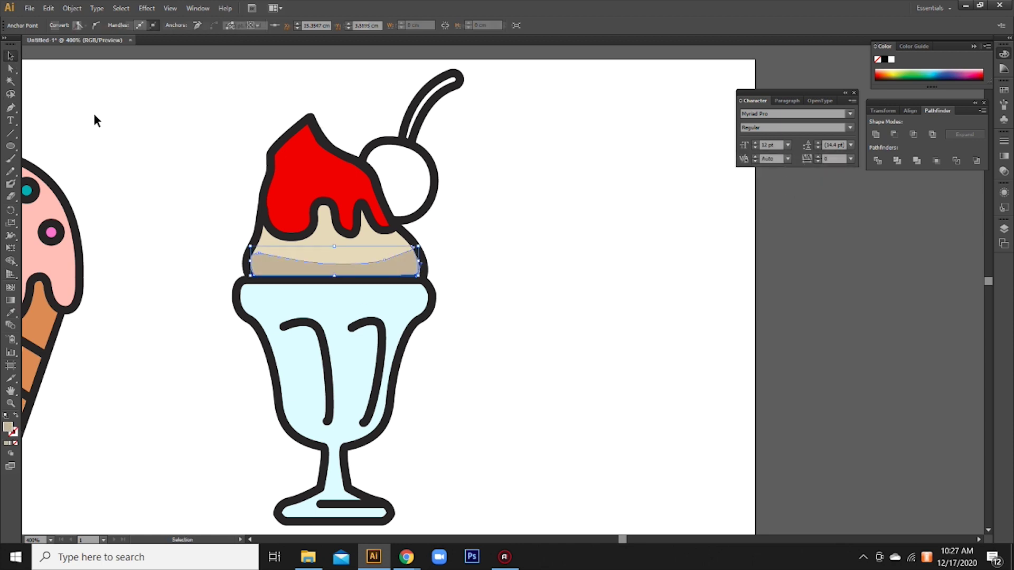
{"action": "left_click_drag", "start_coordinate": [253, 294], "coordinate": [283, 305]}
{"action": "key", "text": "a"}
{"action": "left_click", "coordinate": [446, 267]}
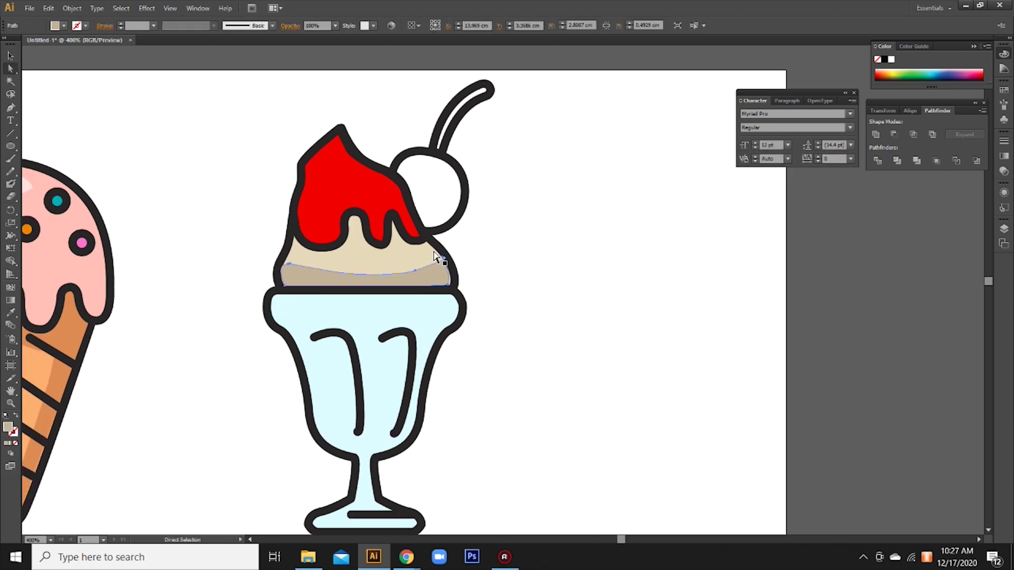
{"action": "key", "text": "ctrl+plus"}
{"action": "key", "text": "ctrl+plus"}
{"action": "left_click", "coordinate": [382, 222]}
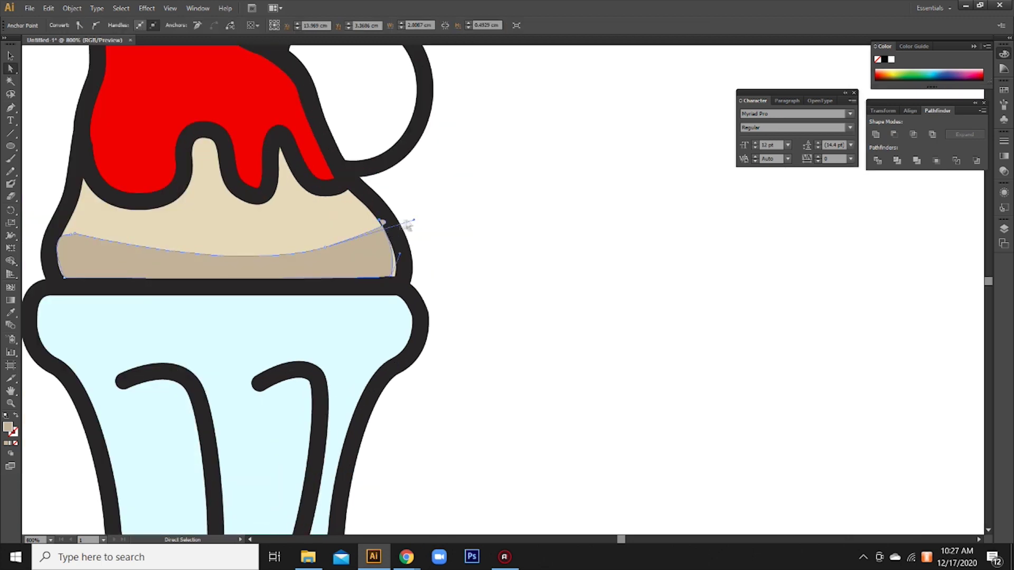
{"action": "left_click", "coordinate": [392, 276]}
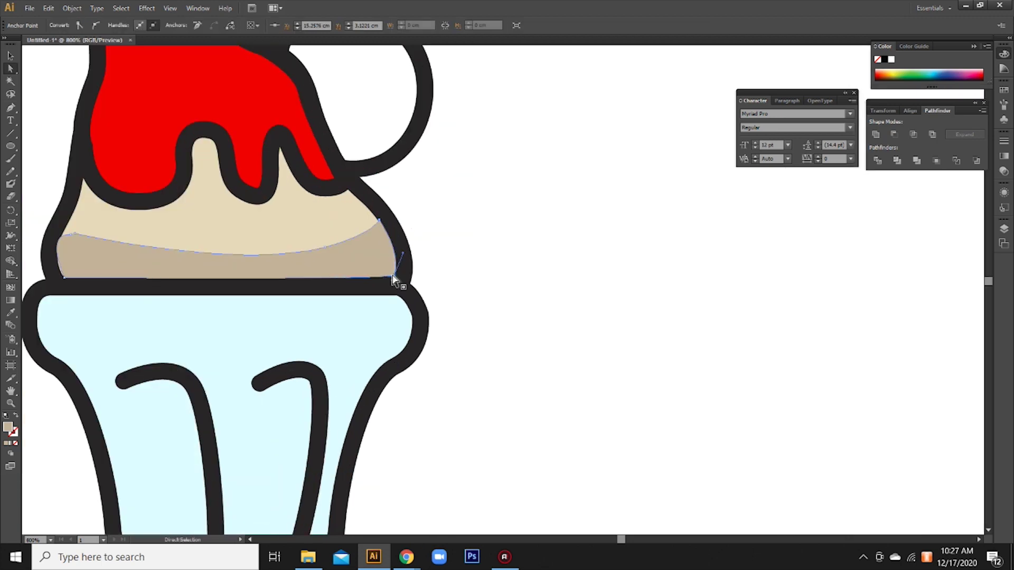
{"action": "key", "text": "v"}
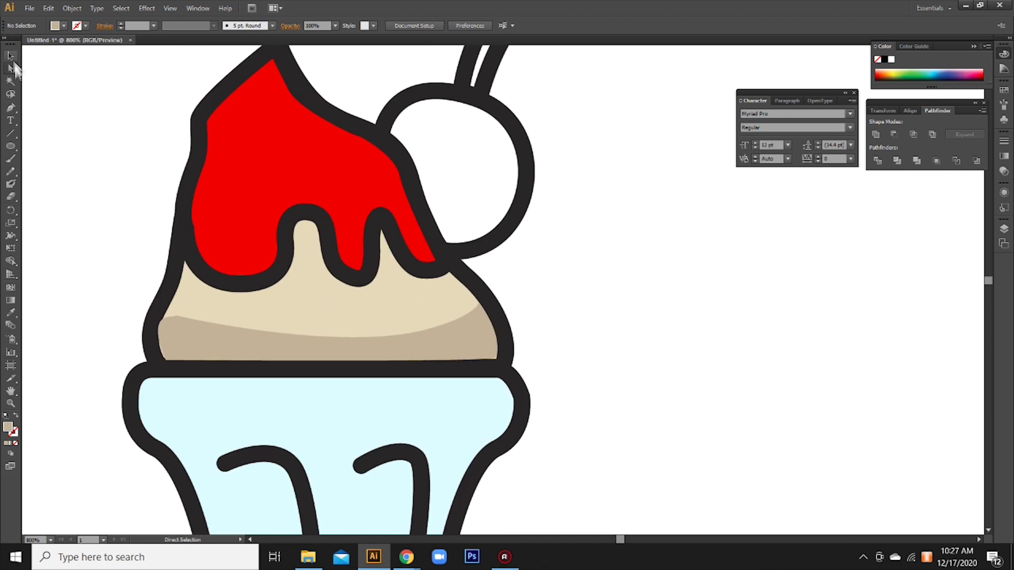
{"action": "left_click", "coordinate": [248, 243]}
Recolour the syrup fill to a dark chocolate brown
{"action": "double_click", "coordinate": [8, 428]}
{"action": "left_click", "coordinate": [592, 280]}
{"action": "mouse_move", "coordinate": [716, 248]}
{"action": "left_mouse_down"}
{"action": "mouse_move", "coordinate": [716, 211]}
{"action": "mouse_move", "coordinate": [724, 317]}
{"action": "left_mouse_up"}
{"action": "mouse_move", "coordinate": [625, 252]}
{"action": "left_mouse_down"}
{"action": "mouse_move", "coordinate": [663, 281]}
{"action": "mouse_move", "coordinate": [661, 291]}
{"action": "left_mouse_up"}
{"action": "left_click", "coordinate": [816, 195]}
Select the cherry circle and fill it red
{"action": "left_click", "coordinate": [494, 244]}
{"action": "left_click_drag", "start_coordinate": [496, 242], "coordinate": [509, 287]}
{"action": "double_click", "coordinate": [8, 427]}
{"action": "left_click", "coordinate": [694, 219]}
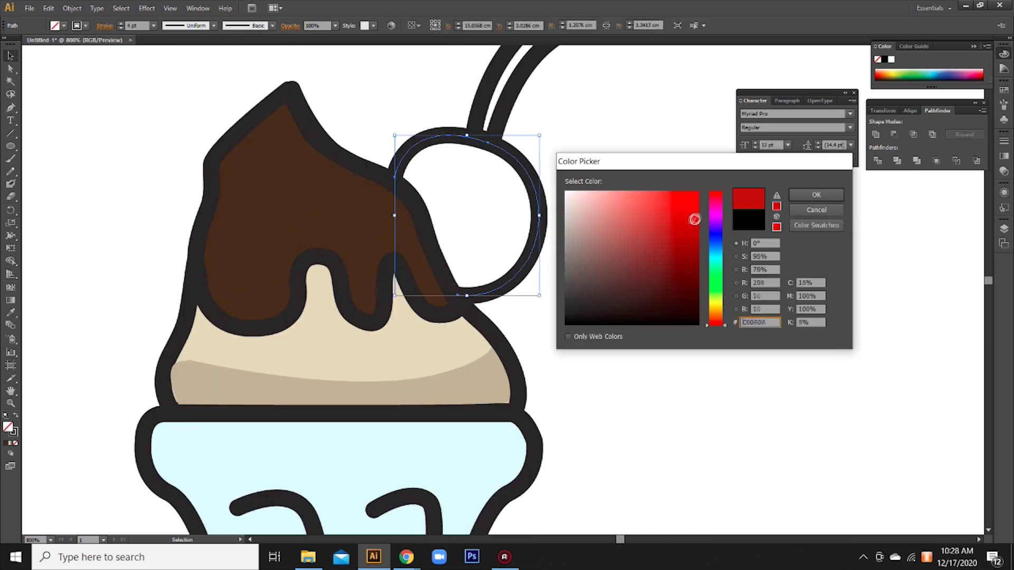
{"action": "left_click", "coordinate": [817, 195]}
Draw a curved highlight shape on the cherry with the Pen tool and refine its anchors
{"action": "scroll", "coordinate": [606, 136], "scroll_direction": "up", "scroll_amount": 2}
{"action": "key", "text": "p"}
{"action": "left_click", "coordinate": [457, 222]}
{"action": "left_click_drag", "start_coordinate": [498, 291], "coordinate": [501, 318]}
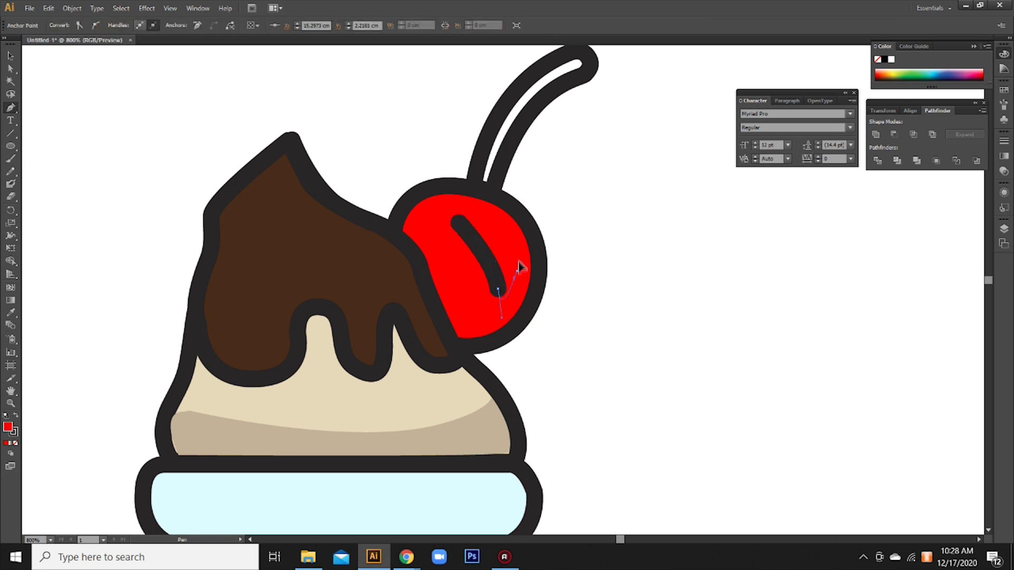
{"action": "left_click_drag", "start_coordinate": [457, 222], "coordinate": [463, 240]}
{"action": "key", "text": "a"}
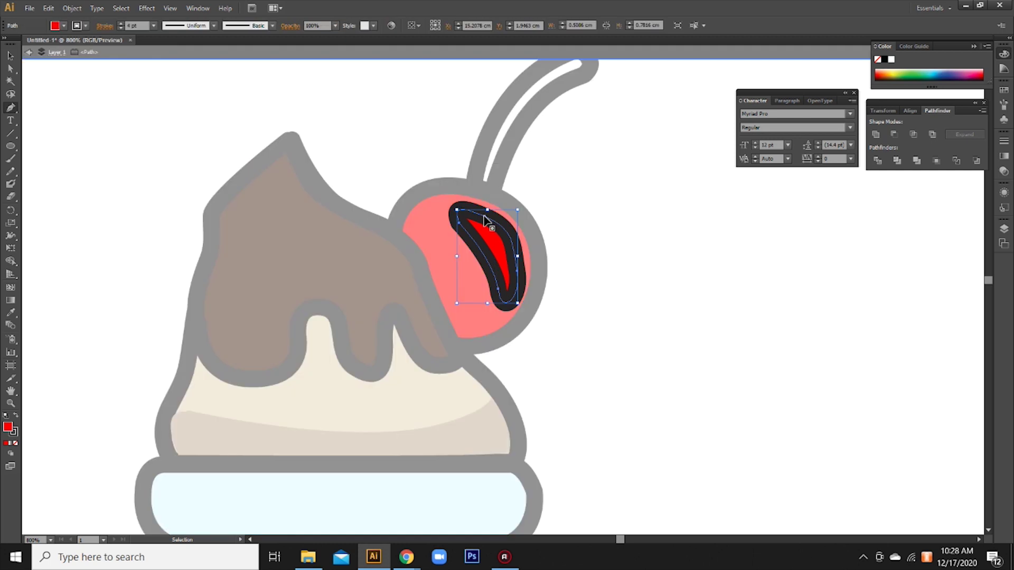
{"action": "key", "text": "p"}
{"action": "left_click_drag", "start_coordinate": [458, 225], "coordinate": [497, 224]}
{"action": "key", "text": "a"}
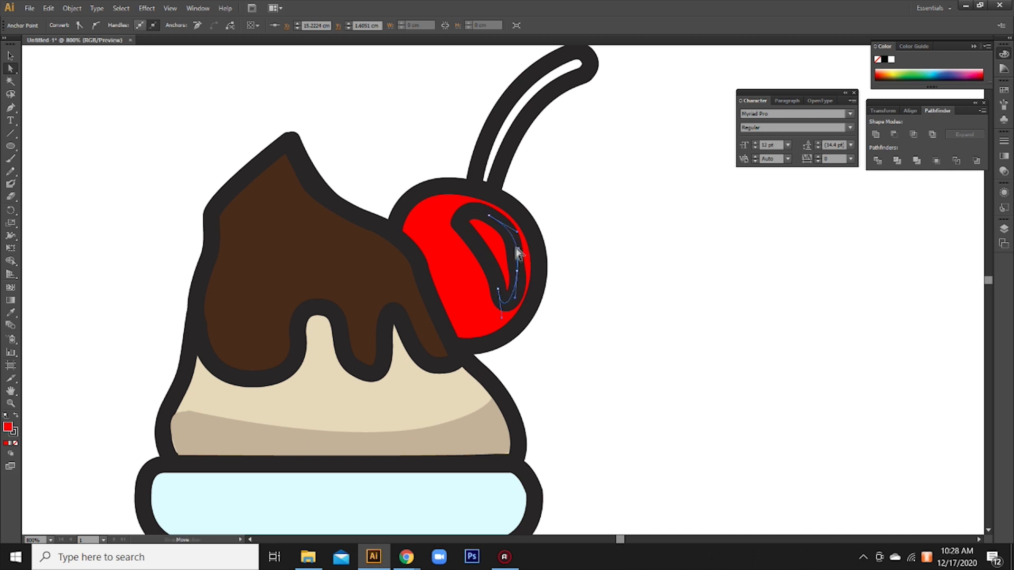
{"action": "left_click_drag", "start_coordinate": [498, 288], "coordinate": [502, 301]}
{"action": "left_click_drag", "start_coordinate": [495, 248], "coordinate": [526, 231]}
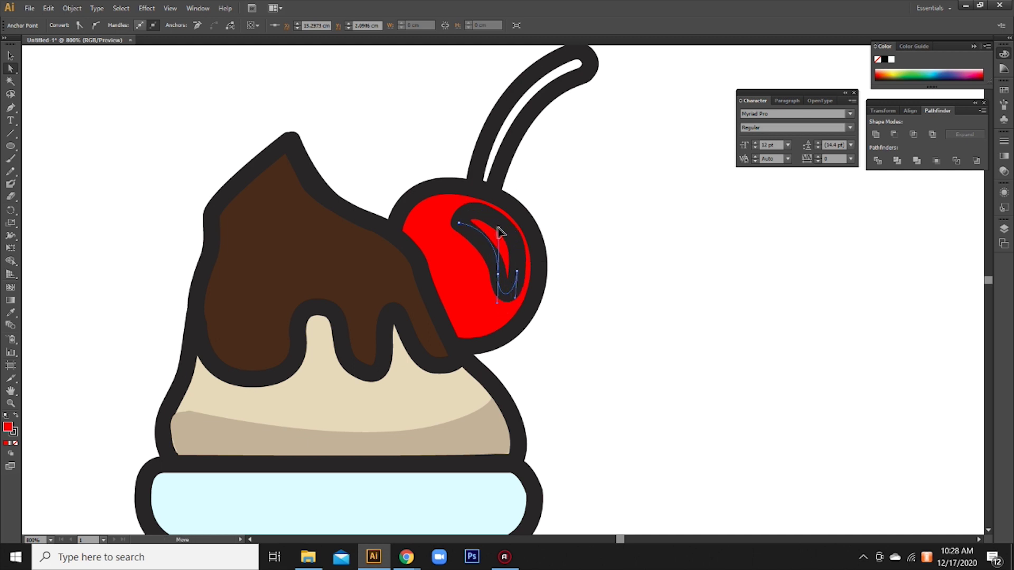
Give the cherry highlight a light red fill with no stroke
{"action": "left_click", "coordinate": [13, 428]}
{"action": "key", "text": "slash"}
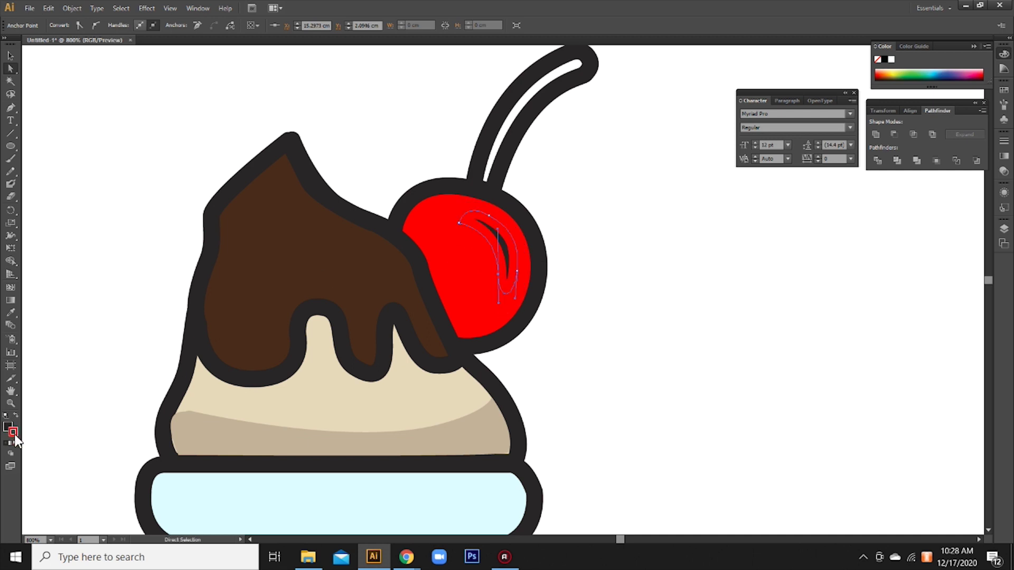
{"action": "key", "text": "shift+x"}
{"action": "double_click", "coordinate": [11, 430]}
{"action": "left_click_drag", "start_coordinate": [675, 208], "coordinate": [674, 192]}
{"action": "left_click", "coordinate": [813, 195]}
{"action": "double_click", "coordinate": [8, 427]}
{"action": "left_click", "coordinate": [648, 196]}
{"action": "left_click", "coordinate": [812, 195]}
Draw a highlight shape on the chocolate syrup near its peak
{"action": "key", "text": "v"}
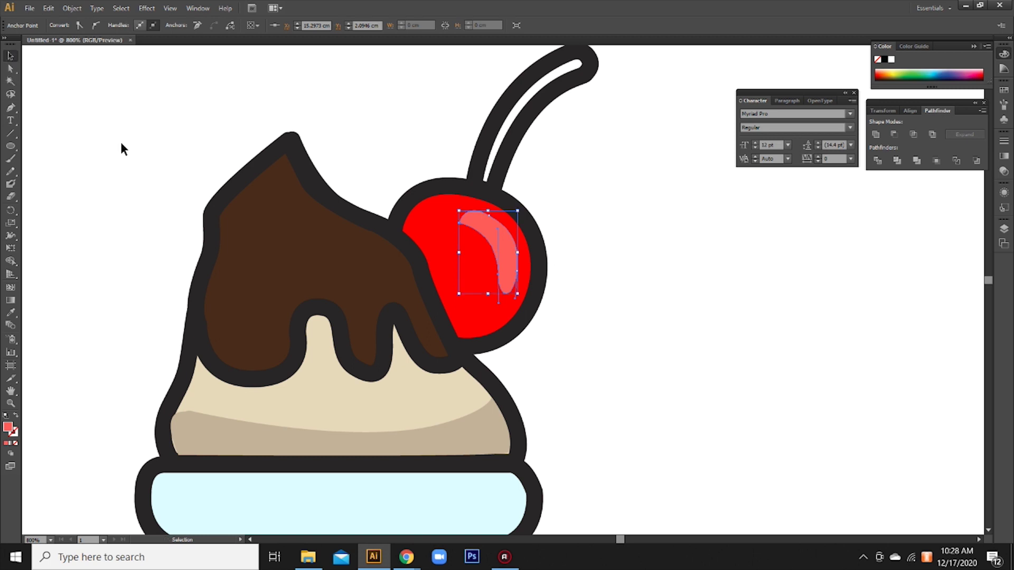
{"action": "left_click", "coordinate": [121, 148]}
{"action": "key", "text": "p"}
{"action": "left_click", "coordinate": [255, 239]}
{"action": "left_click_drag", "start_coordinate": [384, 266], "coordinate": [410, 258]}
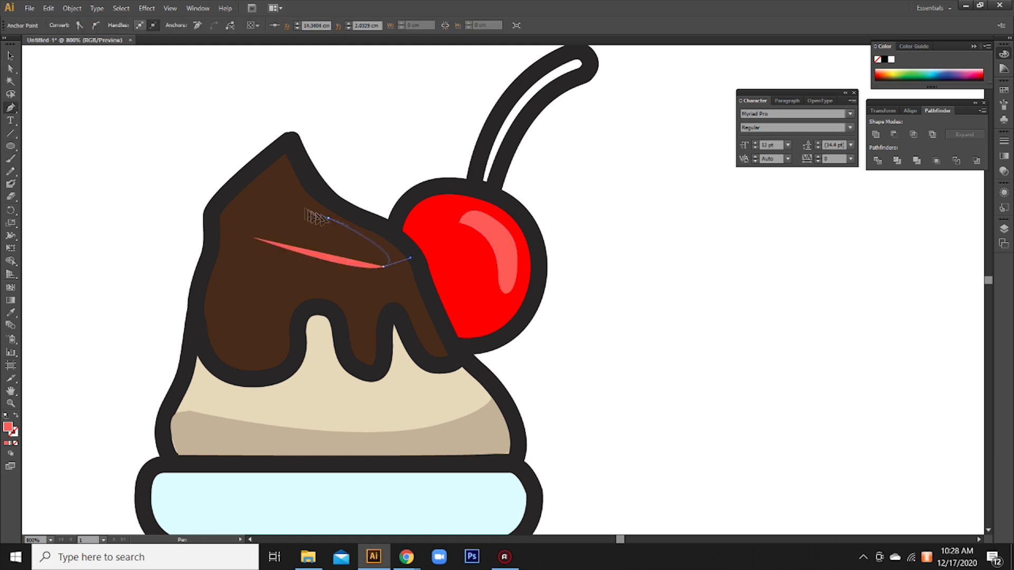
{"action": "left_click", "coordinate": [286, 180]}
{"action": "left_click_drag", "start_coordinate": [255, 239], "coordinate": [290, 253]}
Fill the chocolate highlight a lighter brown with no outline
{"action": "key", "text": "i"}
{"action": "left_click", "coordinate": [243, 308]}
{"action": "left_click", "coordinate": [16, 443]}
{"action": "double_click", "coordinate": [7, 426]}
{"action": "left_click", "coordinate": [816, 195]}
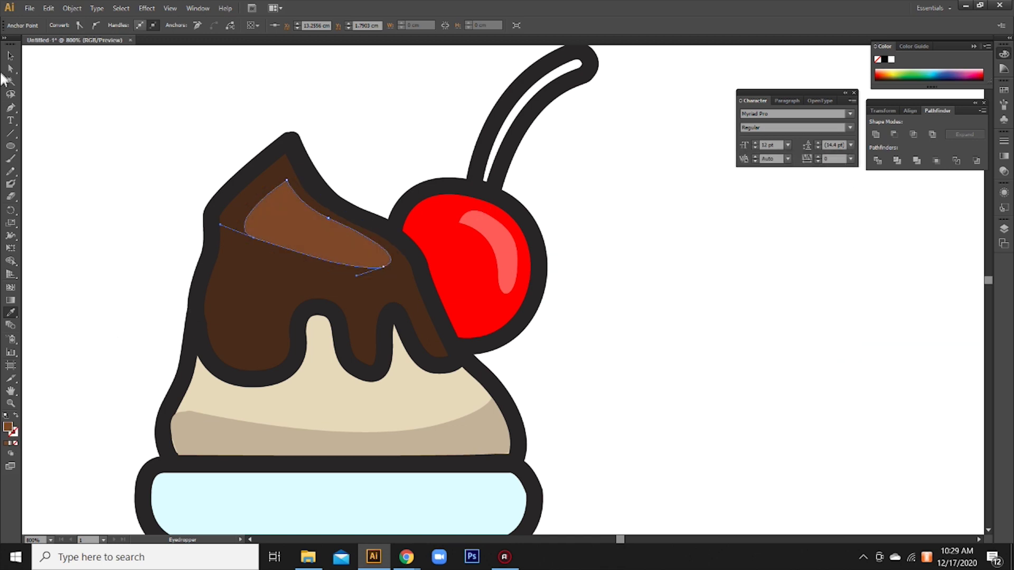
{"action": "key", "text": "v"}
{"action": "left_click", "coordinate": [131, 161]}
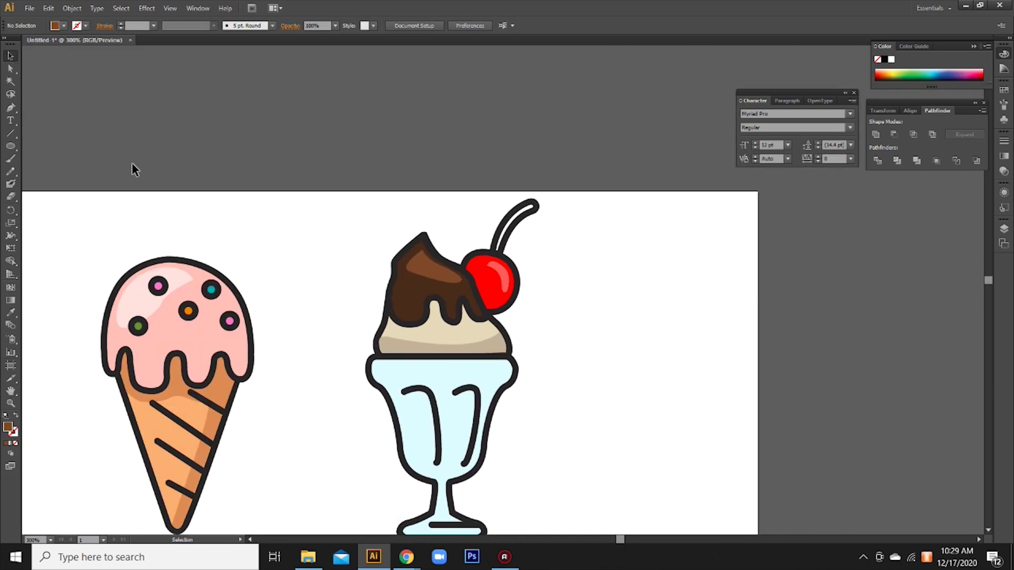
{"action": "key", "text": "ctrl+equal"}
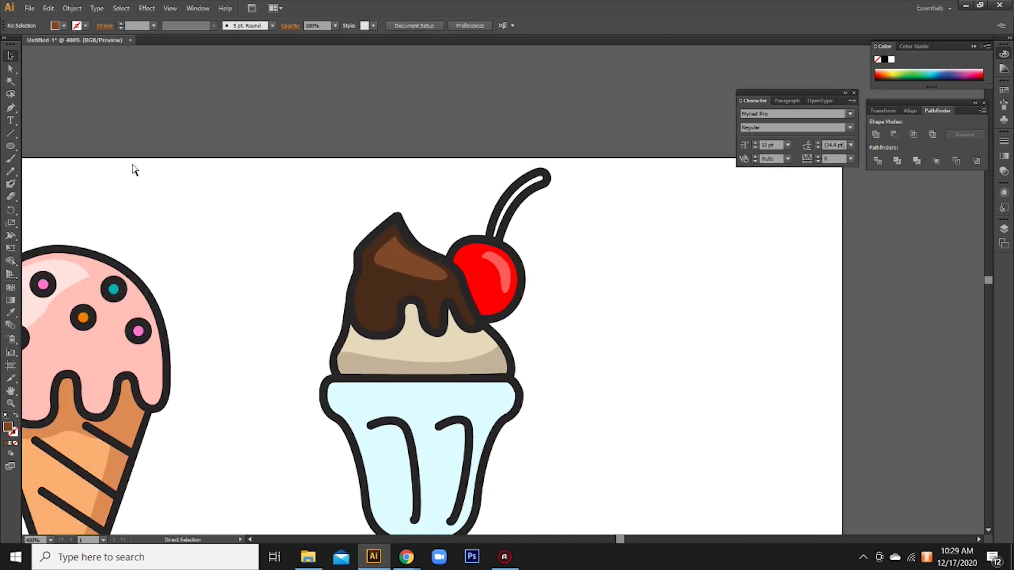
Fill the sundae glass cup with a greyish blue
{"action": "key", "text": "ctrl+equal"}
{"action": "scroll", "coordinate": [566, 362], "scroll_direction": "down", "scroll_amount": 3}
{"action": "left_click", "coordinate": [425, 315]}
{"action": "double_click", "coordinate": [8, 428]}
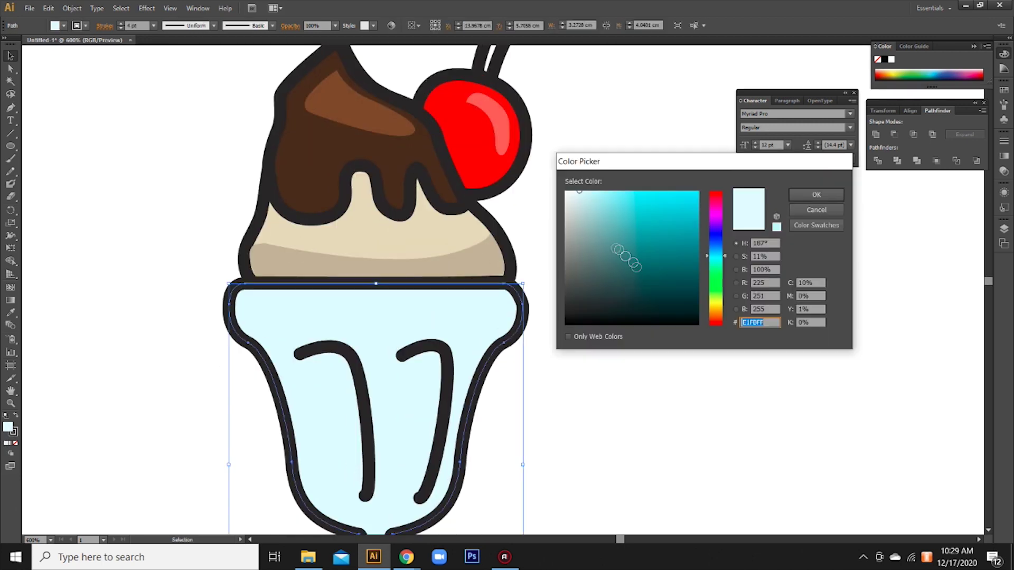
{"action": "left_click", "coordinate": [583, 201]}
{"action": "left_click", "coordinate": [819, 197]}
Draw a darker grey-blue highlight inside the left swirl, with no stroke
{"action": "key", "text": "p"}
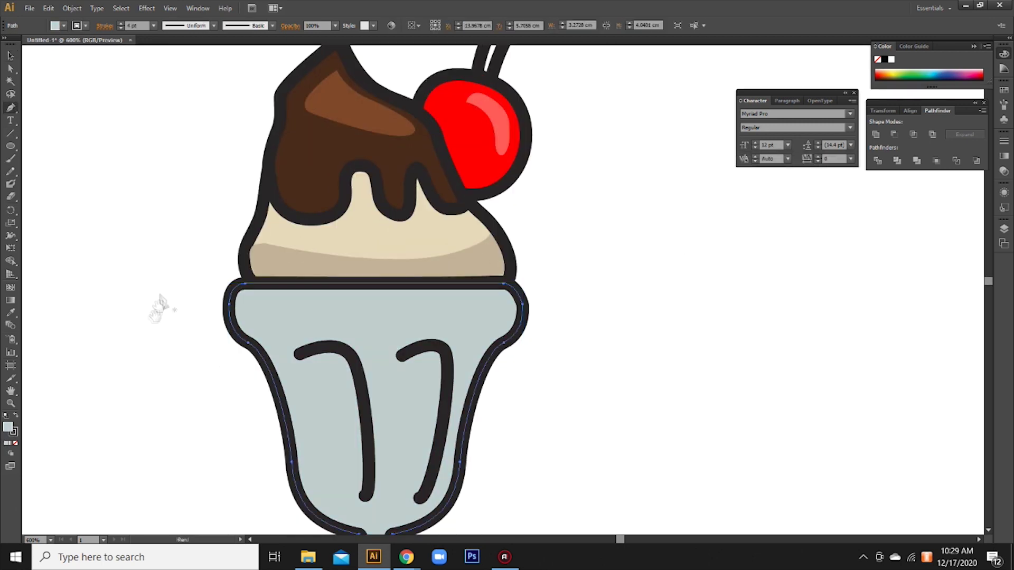
{"action": "scroll", "coordinate": [169, 272], "scroll_direction": "down", "scroll_amount": 2}
{"action": "left_click", "coordinate": [300, 302]}
{"action": "left_click_drag", "start_coordinate": [360, 436], "coordinate": [372, 425]}
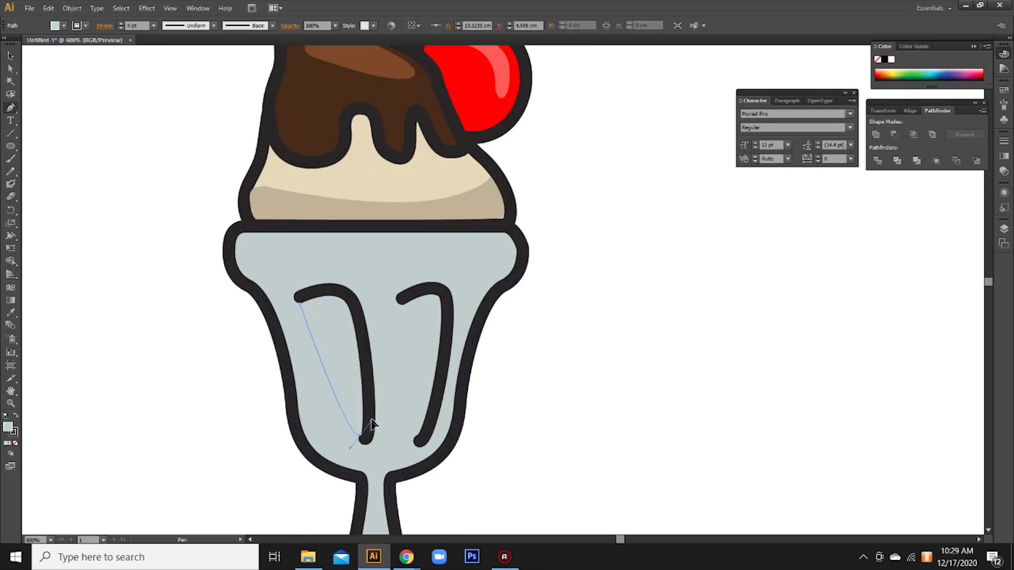
{"action": "left_click", "coordinate": [345, 297]}
{"action": "left_click", "coordinate": [328, 284]}
{"action": "left_click", "coordinate": [298, 293]}
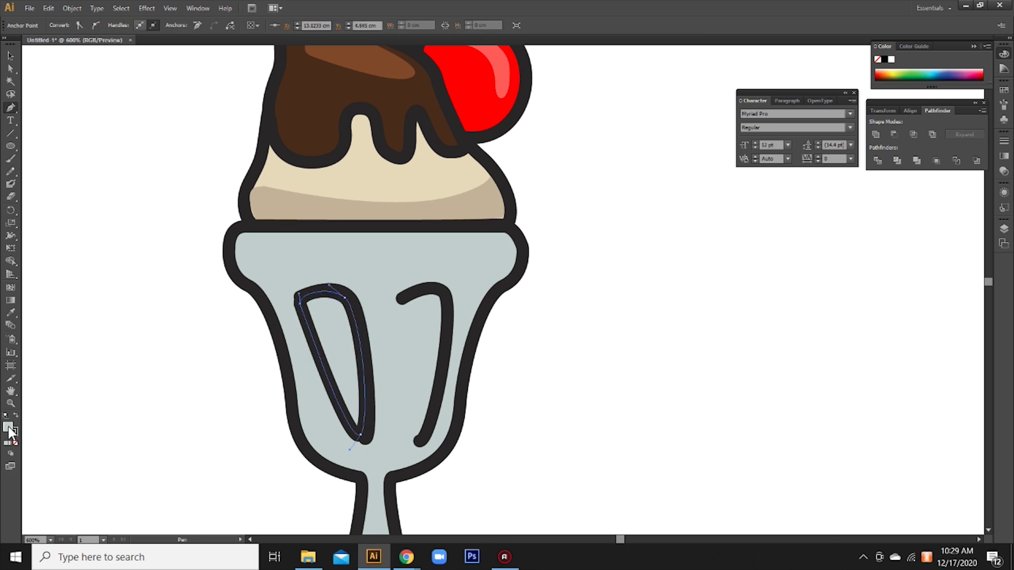
{"action": "double_click", "coordinate": [11, 427]}
{"action": "left_click", "coordinate": [583, 238]}
{"action": "left_click", "coordinate": [819, 197]}
{"action": "left_click", "coordinate": [14, 432]}
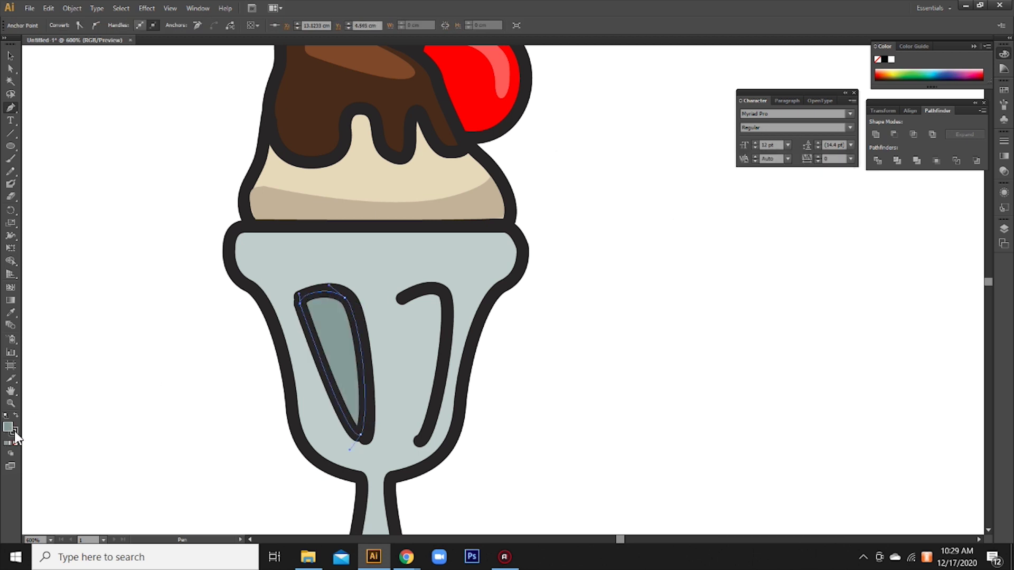
Bring the left swirl stroke in front of its highlight shape
{"action": "left_click", "coordinate": [11, 56]}
{"action": "left_click", "coordinate": [368, 386]}
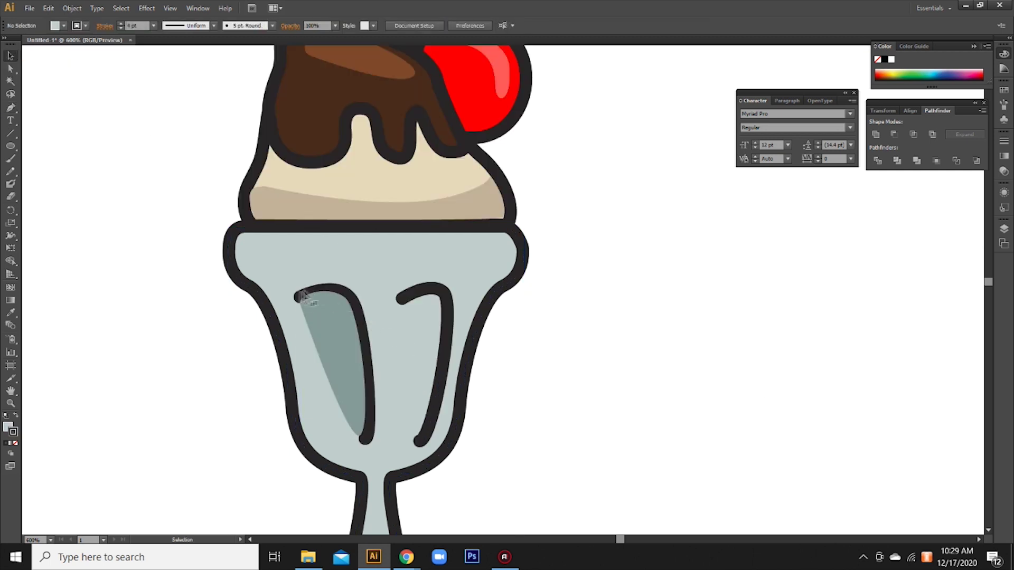
{"action": "key", "text": "ctrl+y"}
{"action": "left_click", "coordinate": [359, 320]}
{"action": "key", "text": "ctrl+y"}
{"action": "right_click", "coordinate": [359, 321]}
{"action": "mouse_move", "coordinate": [392, 476]}
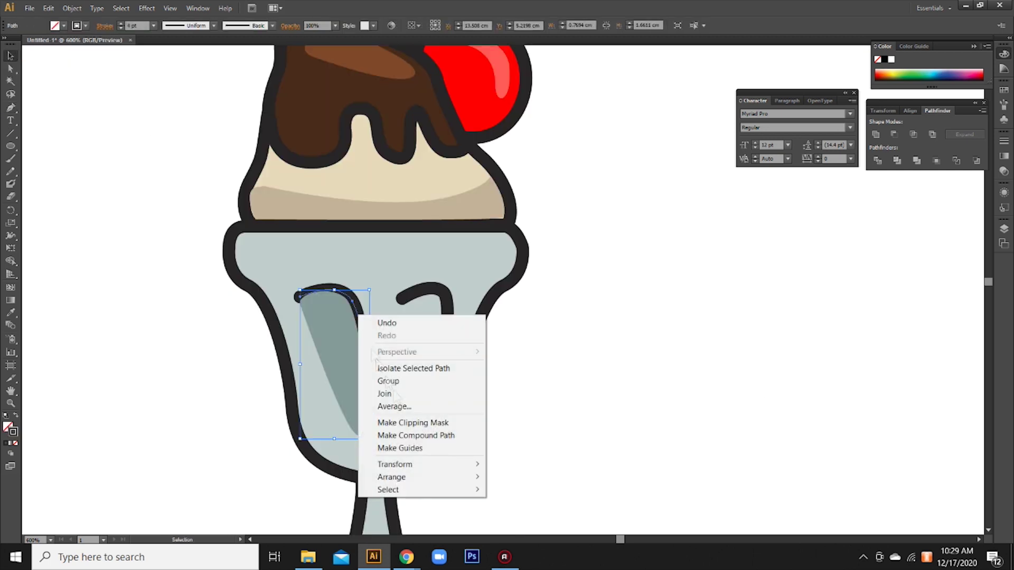
{"action": "left_click", "coordinate": [544, 475]}
{"action": "left_click_drag", "start_coordinate": [344, 358], "coordinate": [427, 351]}
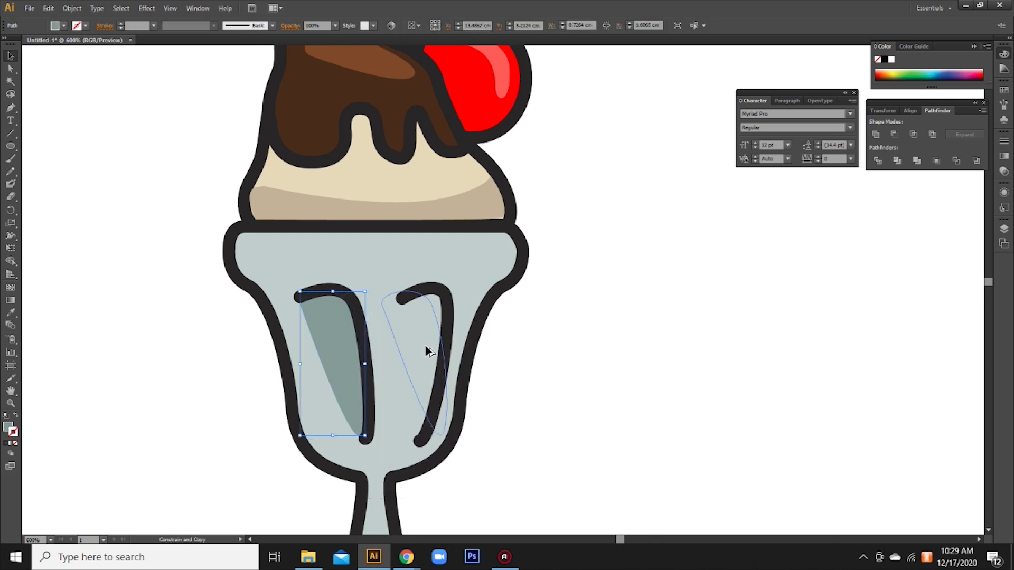
{"action": "key", "text": "ctrl+z"}
Draw a highlight inside the right swirl and adjust the glass body's stacking order
{"action": "key", "text": "p"}
{"action": "left_click", "coordinate": [429, 292]}
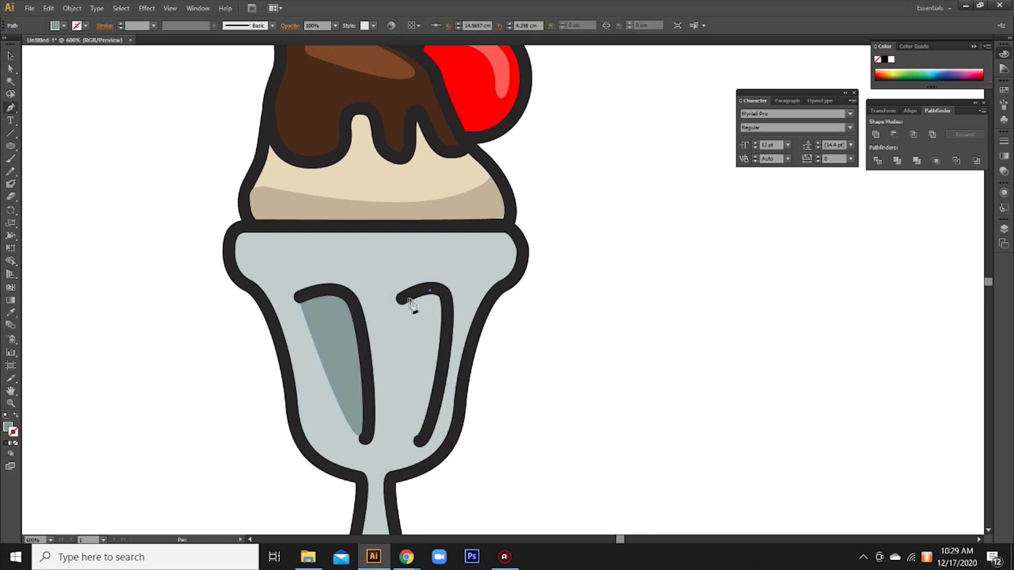
{"action": "left_click", "coordinate": [418, 441]}
{"action": "left_click", "coordinate": [445, 293]}
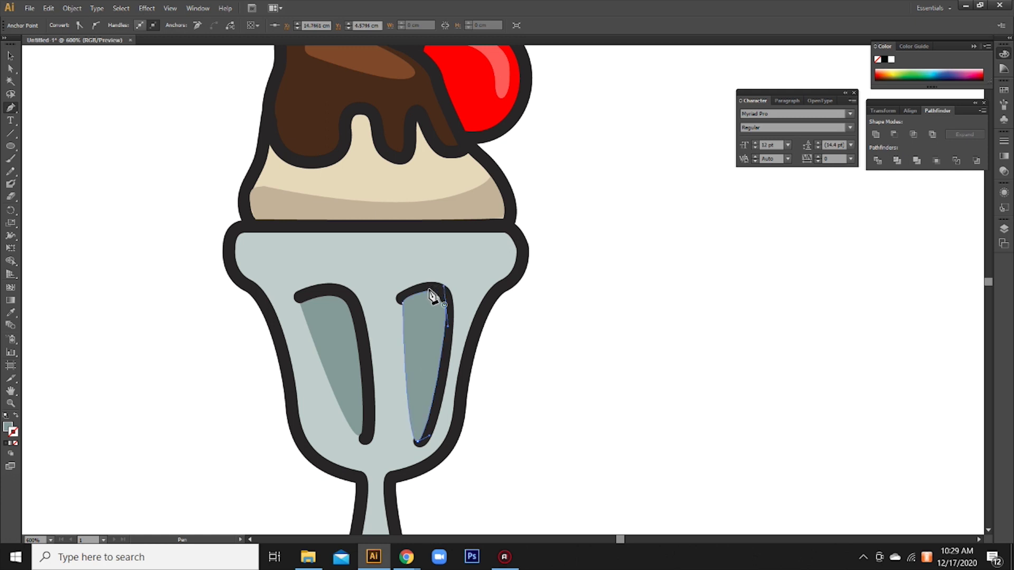
{"action": "key", "text": "v"}
{"action": "left_click", "coordinate": [441, 386]}
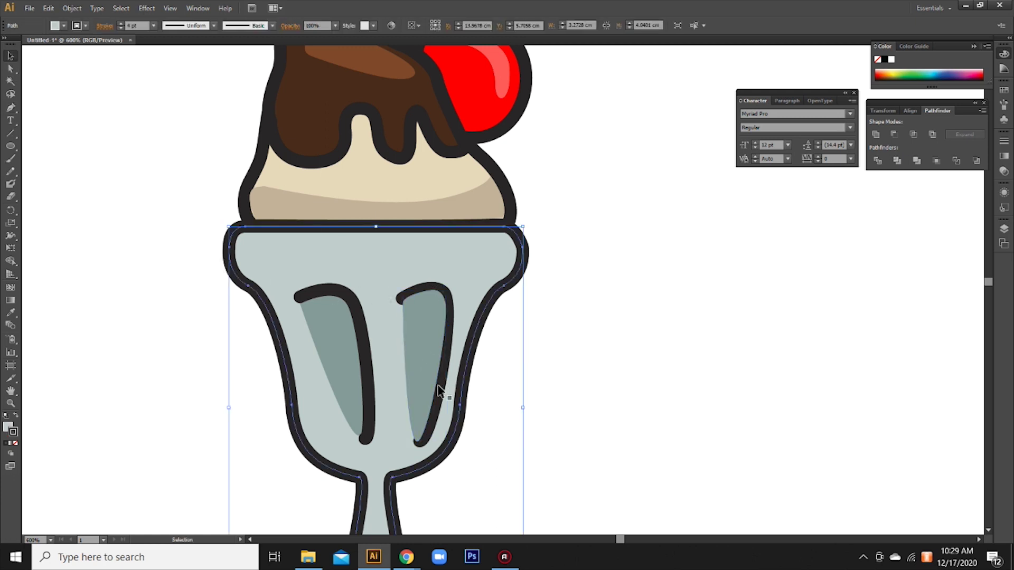
{"action": "right_click", "coordinate": [439, 389]}
{"action": "left_click", "coordinate": [642, 392]}
Draw a band shape across the top of the glass rim
{"action": "left_click", "coordinate": [10, 107]}
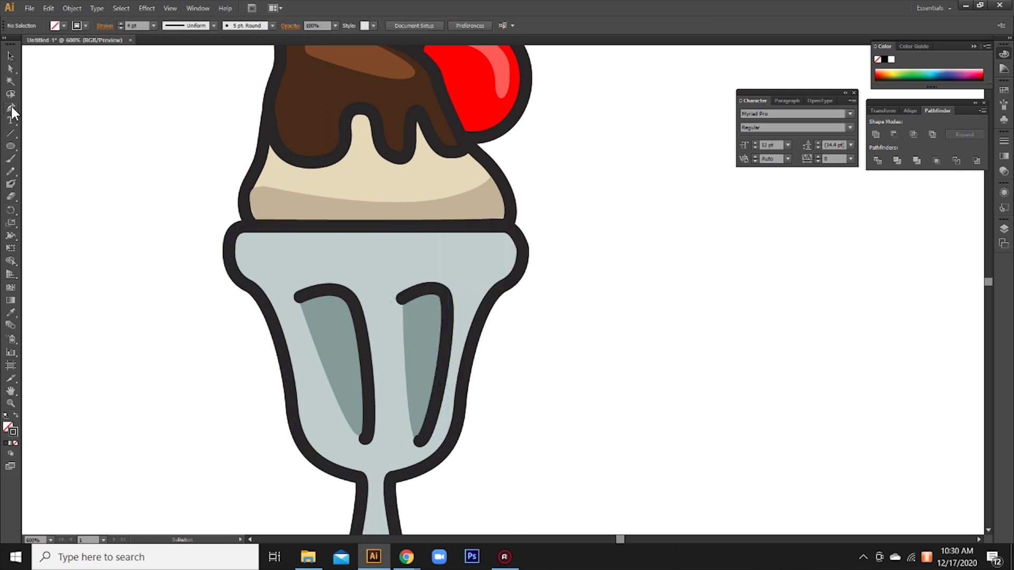
{"action": "left_click", "coordinate": [481, 257]}
{"action": "left_click", "coordinate": [247, 270]}
{"action": "left_click", "coordinate": [258, 239]}
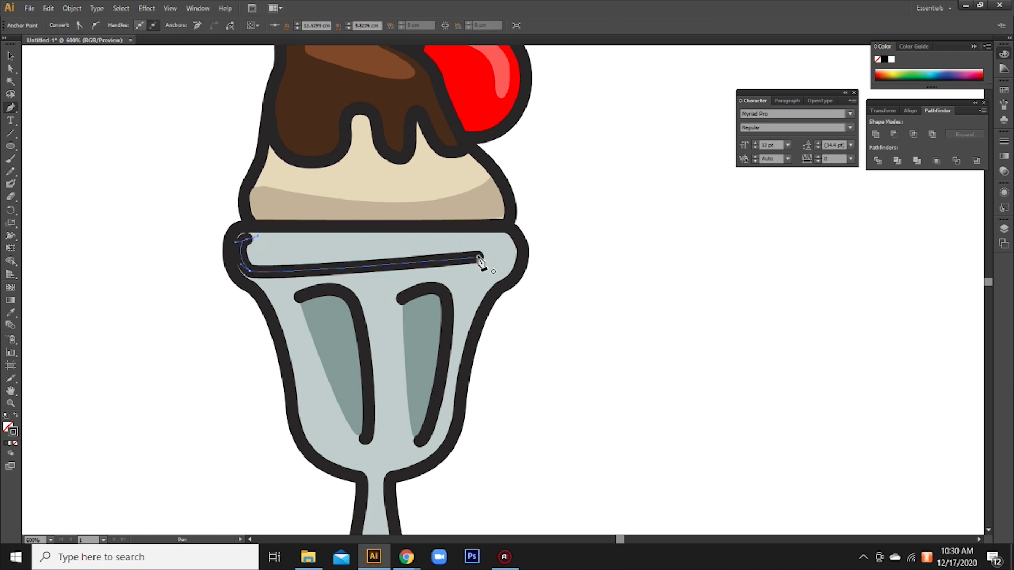
{"action": "left_click", "coordinate": [482, 239]}
{"action": "left_click", "coordinate": [478, 257]}
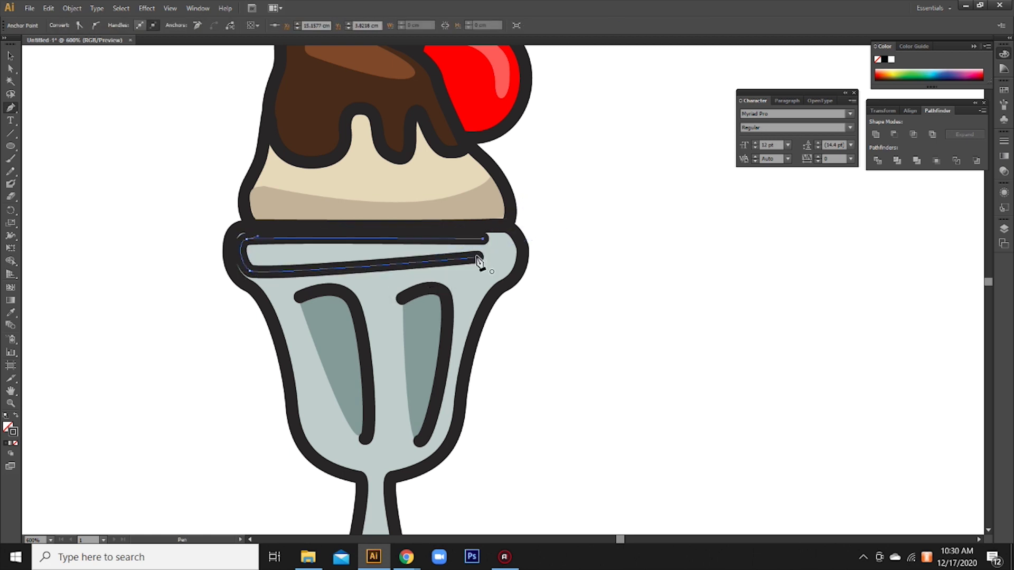
{"action": "left_click", "coordinate": [15, 443]}
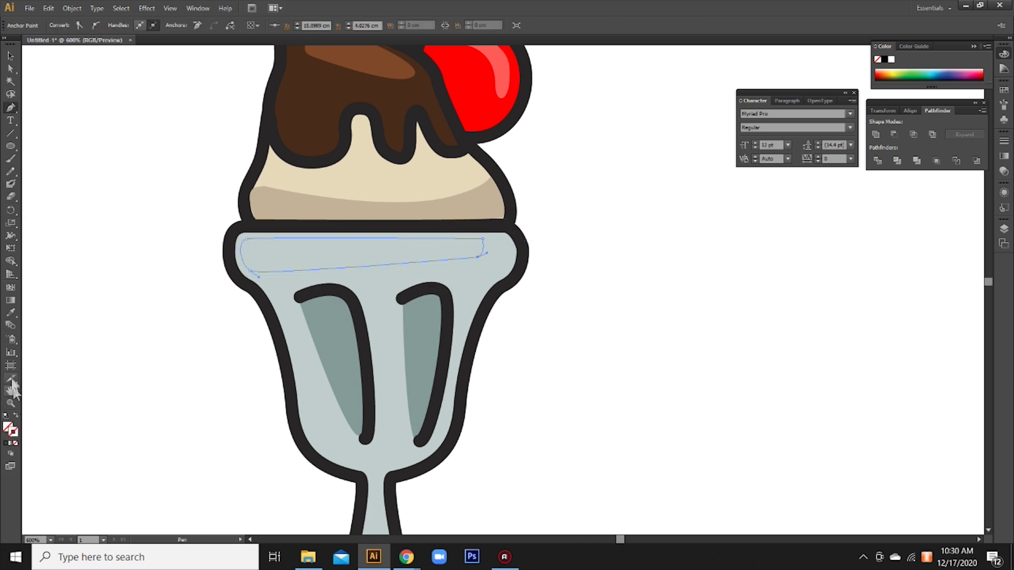
Give the rim band a lighter glass-based fill with no outline, then zoom out
{"action": "left_click", "coordinate": [10, 312]}
{"action": "left_click", "coordinate": [337, 345]}
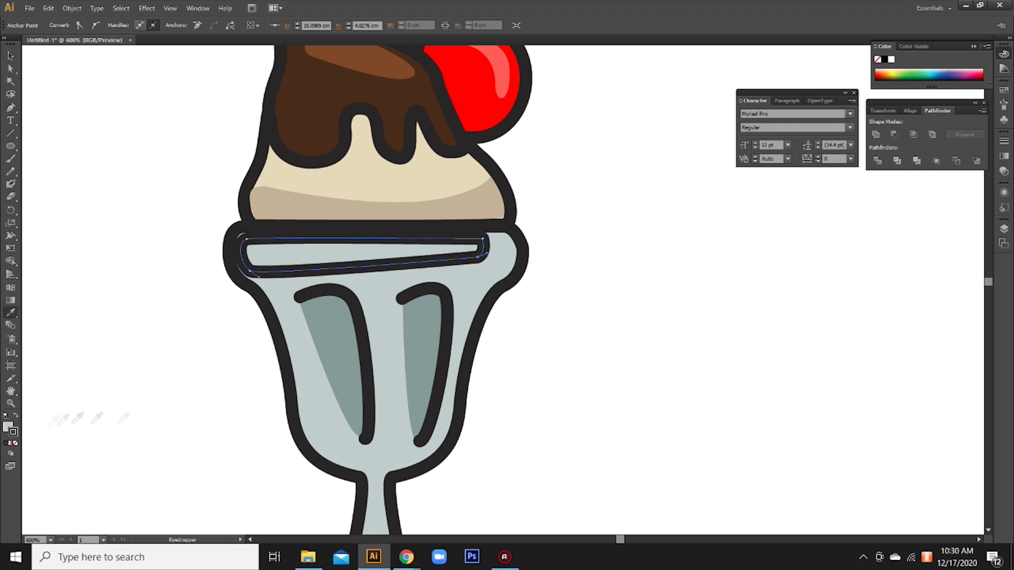
{"action": "left_click", "coordinate": [15, 443]}
{"action": "double_click", "coordinate": [7, 427]}
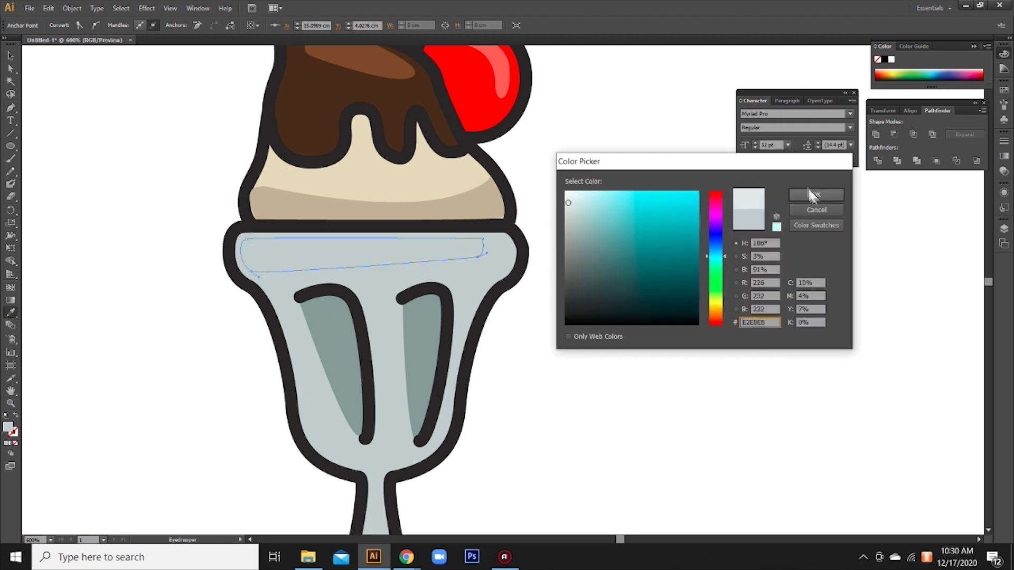
{"action": "left_click", "coordinate": [816, 194]}
{"action": "left_click", "coordinate": [68, 180]}
{"action": "key", "text": "ctrl+minus"}
{"action": "key", "text": "ctrl+minus"}
{"action": "key", "text": "ctrl+minus"}
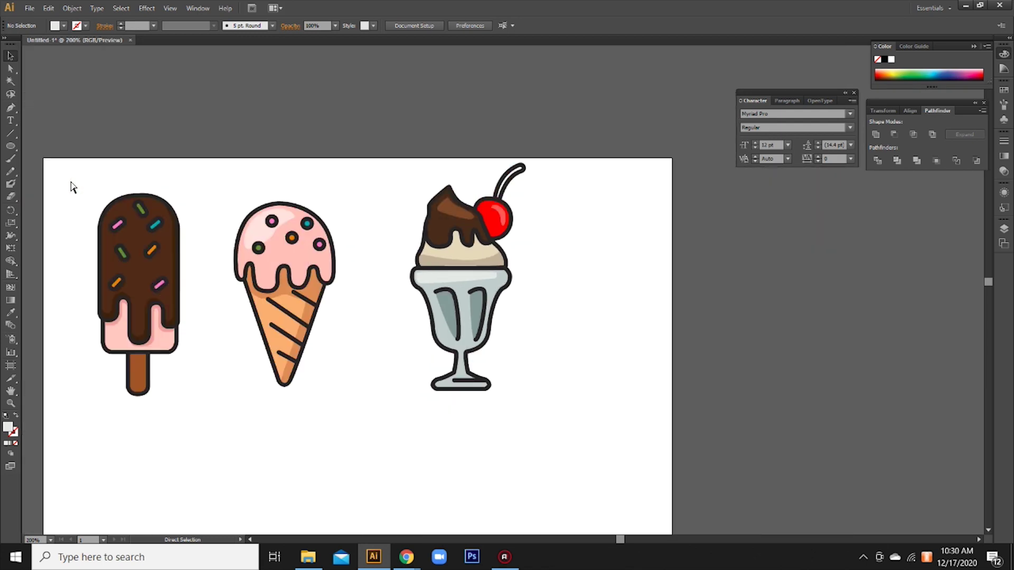
Colour the cherry stem red by sampling the cherry with the Eyedropper
{"action": "left_click", "coordinate": [519, 175]}
{"action": "key", "text": "i"}
{"action": "left_click", "coordinate": [498, 220]}
Move the sundae closer to the cone, then shift all three ice creams left
{"action": "key", "text": "v"}
{"action": "left_click_drag", "start_coordinate": [380, 161], "coordinate": [625, 404]}
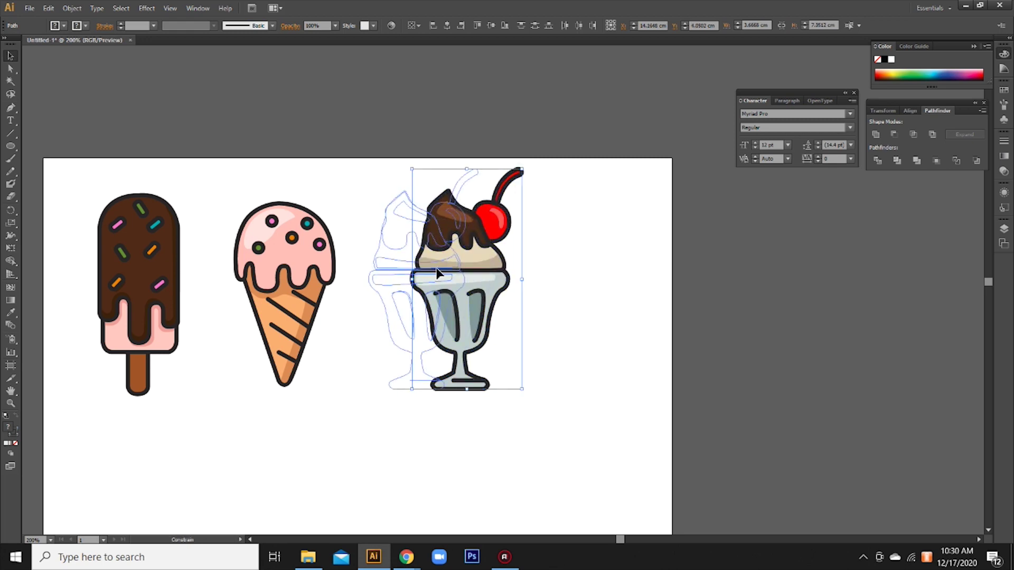
{"action": "left_click_drag", "start_coordinate": [464, 295], "coordinate": [420, 296]}
{"action": "left_click", "coordinate": [85, 187]}
{"action": "left_click_drag", "start_coordinate": [85, 188], "coordinate": [498, 401]}
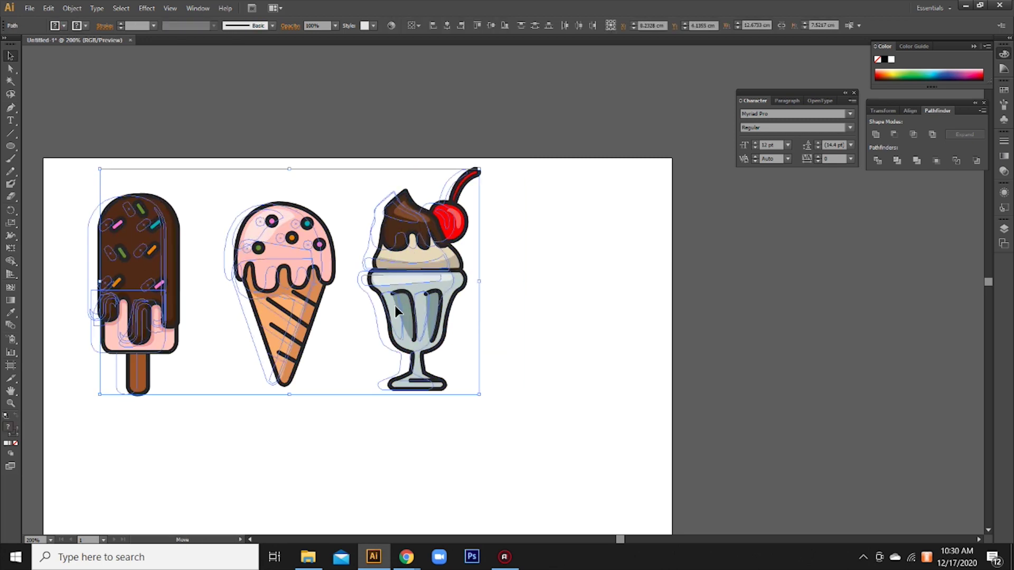
{"action": "left_click_drag", "start_coordinate": [395, 305], "coordinate": [383, 306]}
{"action": "left_click", "coordinate": [466, 350]}
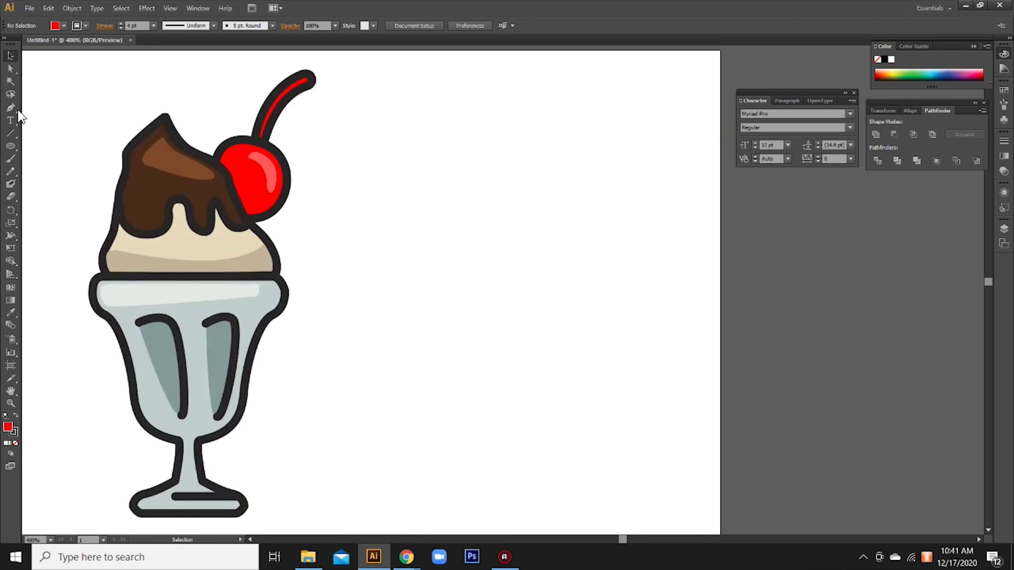
Start a new Pen shape beside the sundae, retrying until the arched top is placed
{"action": "left_click", "coordinate": [11, 108]}
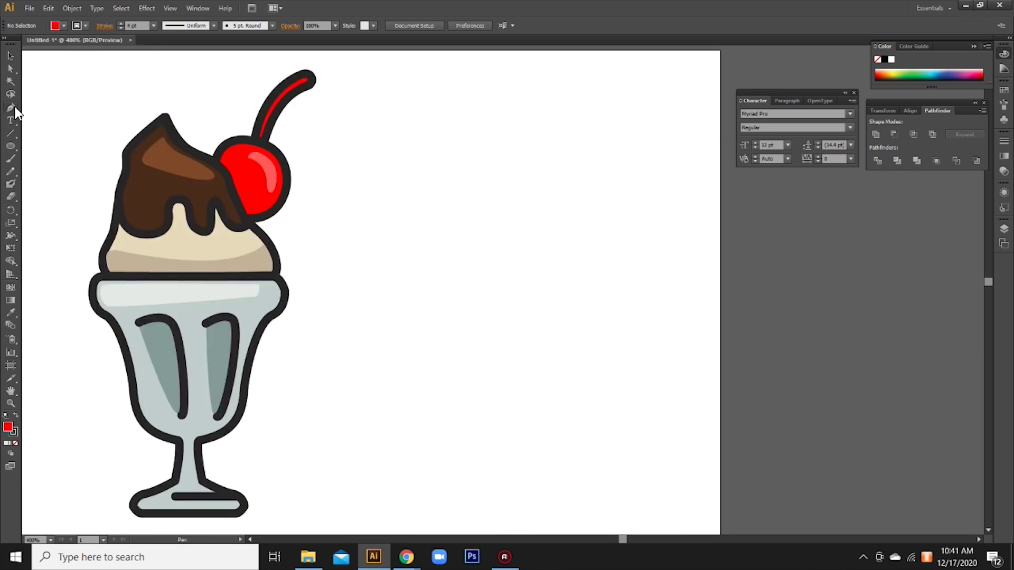
{"action": "left_click", "coordinate": [500, 191]}
{"action": "left_click_drag", "start_coordinate": [405, 183], "coordinate": [367, 225]}
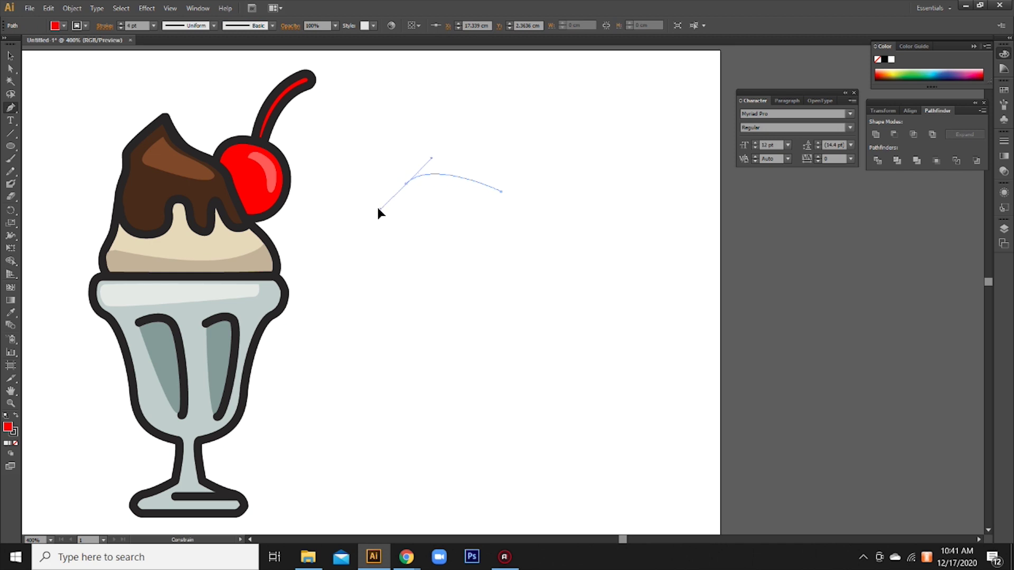
{"action": "key", "text": "ctrl+z"}
{"action": "left_click_drag", "start_coordinate": [437, 167], "coordinate": [366, 158]}
{"action": "key", "text": "ctrl+z"}
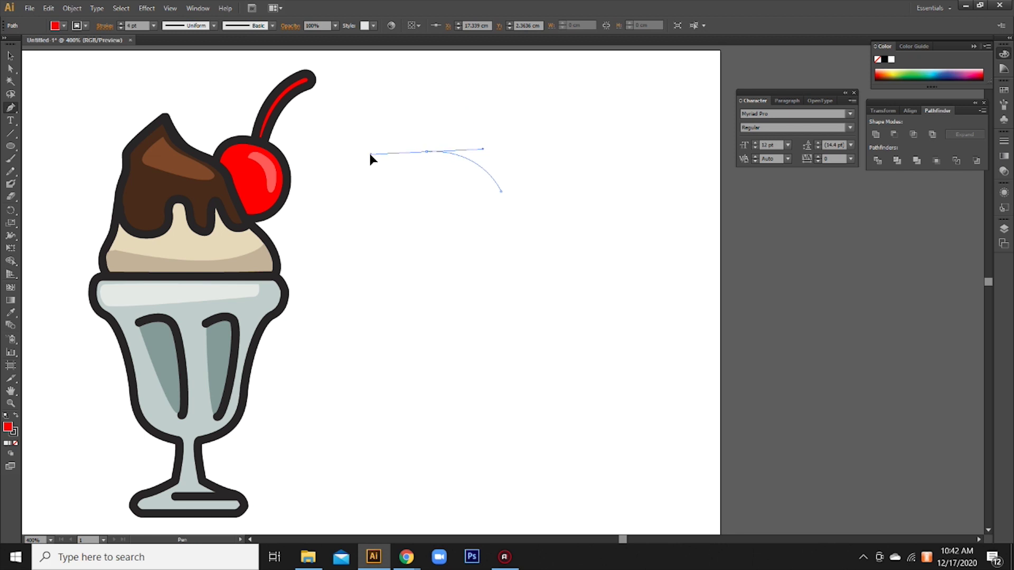
{"action": "mouse_move", "coordinate": [355, 292]}
{"action": "left_mouse_down"}
{"action": "mouse_move", "coordinate": [376, 330]}
{"action": "mouse_move", "coordinate": [372, 289]}
{"action": "left_mouse_up"}
{"action": "key", "text": "ctrl+z"}
{"action": "left_click_drag", "start_coordinate": [348, 227], "coordinate": [343, 232]}
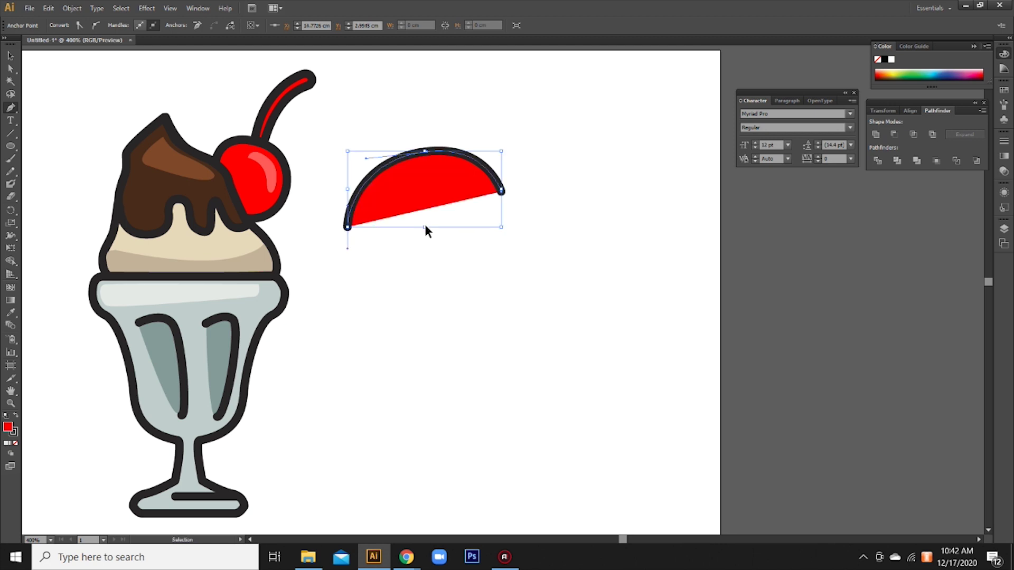
{"action": "key", "text": "ctrl+z"}
{"action": "left_click", "coordinate": [365, 202]}
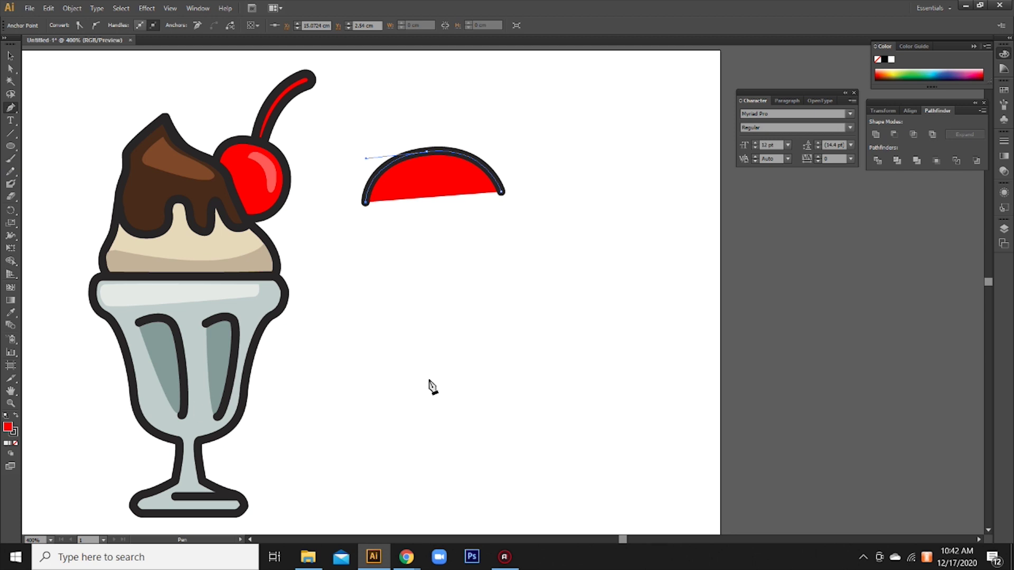
Curve the side down to a bottom tip to finish the red half-heart
{"action": "left_click", "coordinate": [15, 444]}
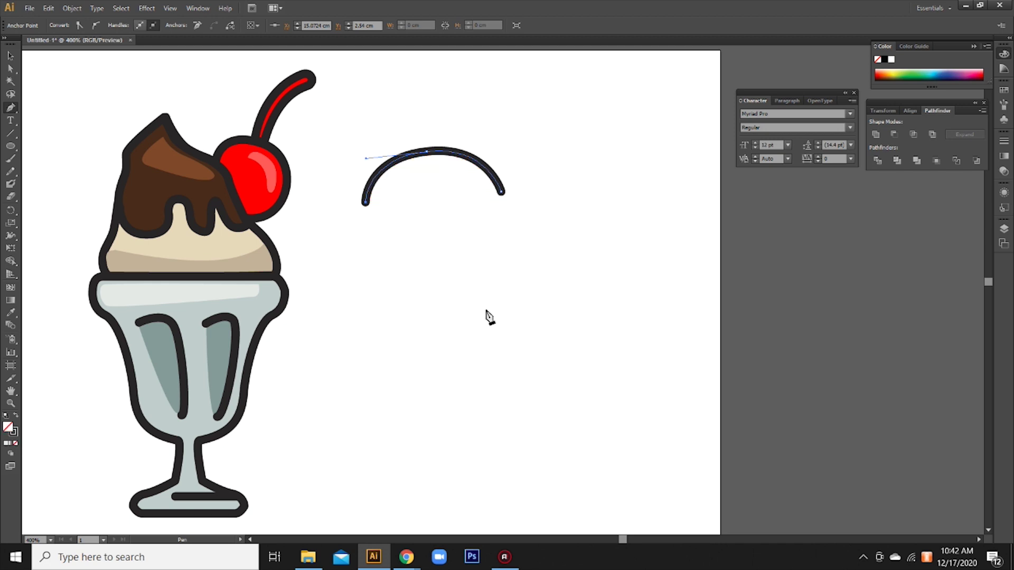
{"action": "left_click", "coordinate": [511, 381]}
{"action": "key", "text": "ctrl+z"}
{"action": "mouse_move", "coordinate": [506, 380]}
{"action": "left_mouse_down"}
{"action": "mouse_move", "coordinate": [639, 411]}
{"action": "mouse_move", "coordinate": [650, 376]}
{"action": "left_mouse_up"}
{"action": "key", "text": "ctrl+z"}
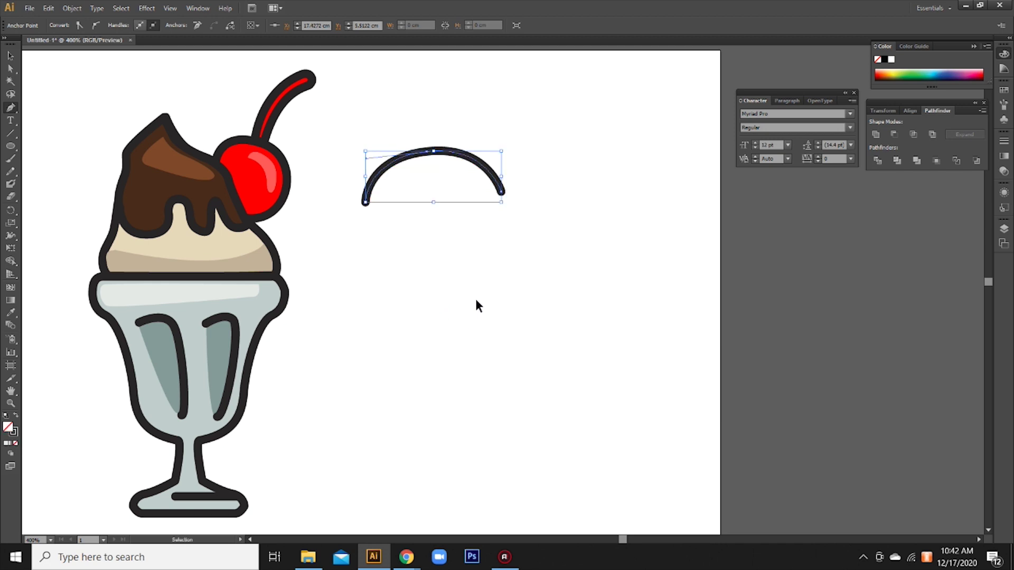
{"action": "key", "text": "ctrl+z"}
{"action": "key", "text": "ctrl+z"}
{"action": "key", "text": "p"}
{"action": "left_click_drag", "start_coordinate": [376, 265], "coordinate": [400, 310]}
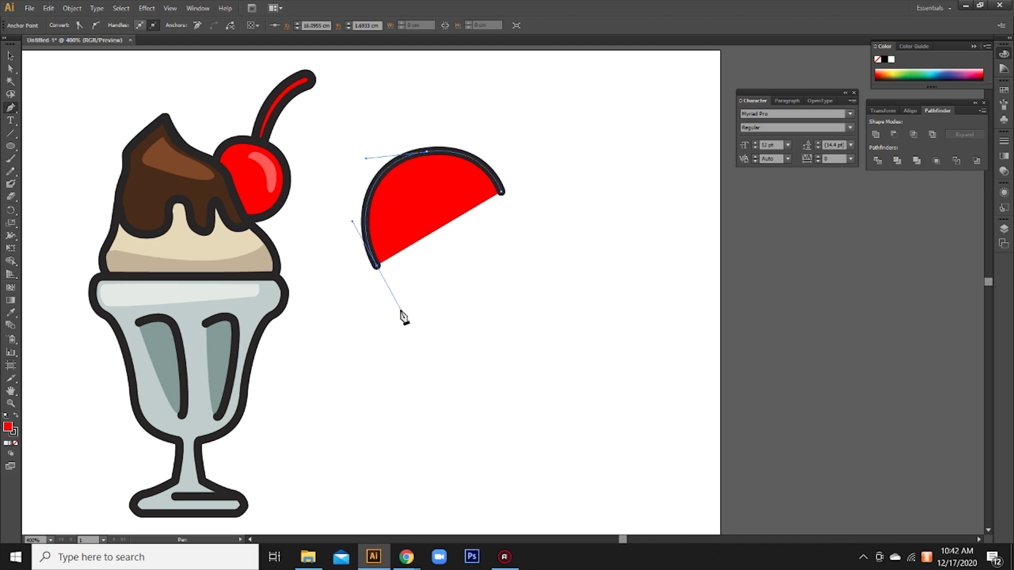
{"action": "left_click", "coordinate": [510, 378]}
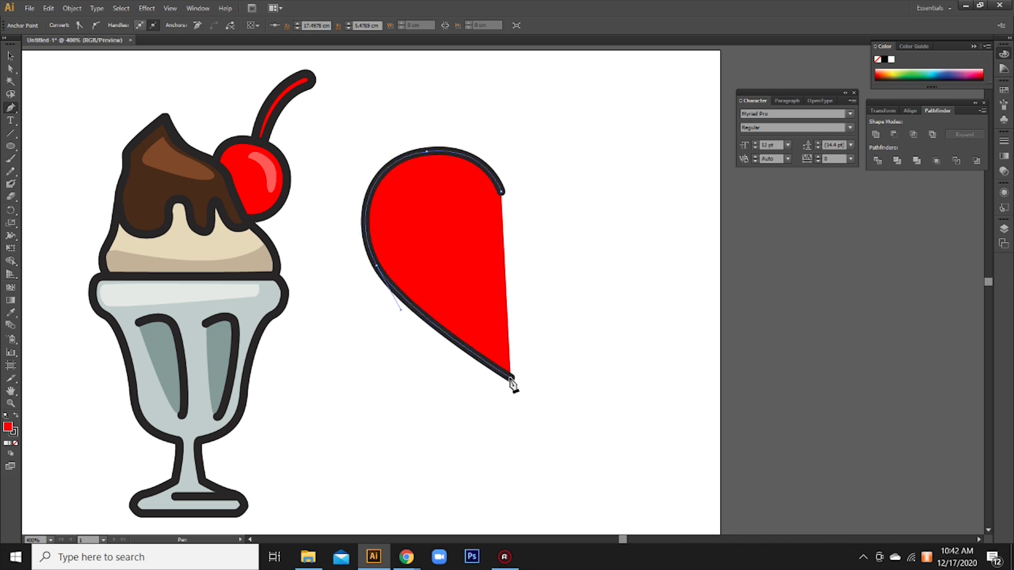
{"action": "left_click", "coordinate": [10, 55]}
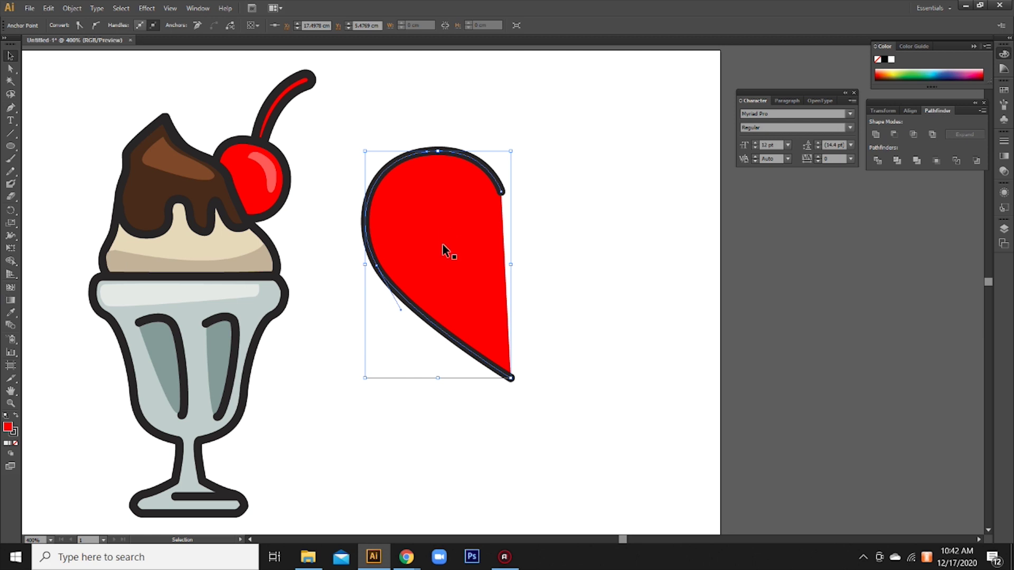
Reflect a vertical copy of the half-heart and move it right to complete the heart
{"action": "left_click_drag", "start_coordinate": [445, 246], "coordinate": [455, 246]}
{"action": "left_click", "coordinate": [49, 8]}
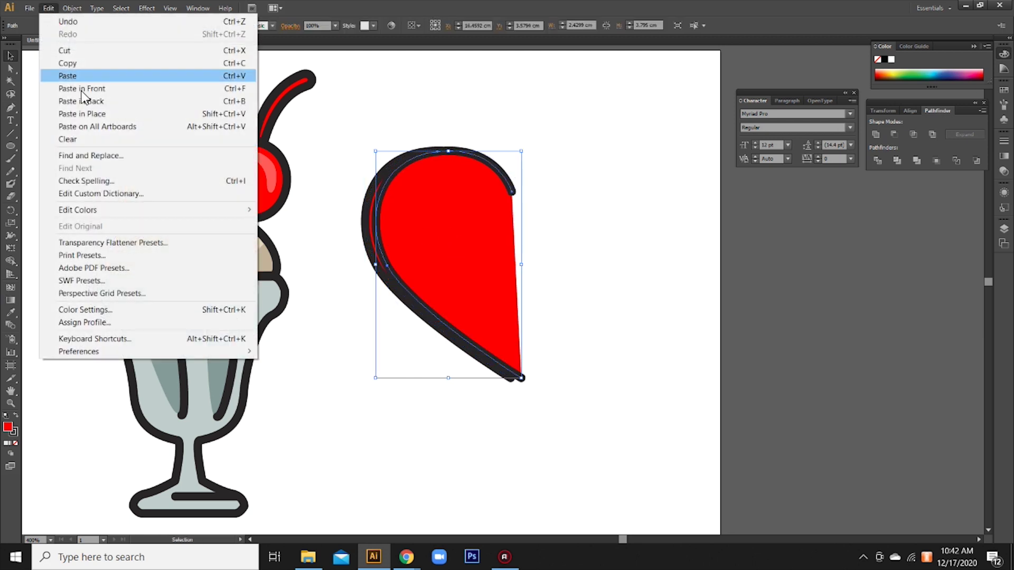
{"action": "left_click", "coordinate": [49, 8]}
{"action": "left_click", "coordinate": [83, 8]}
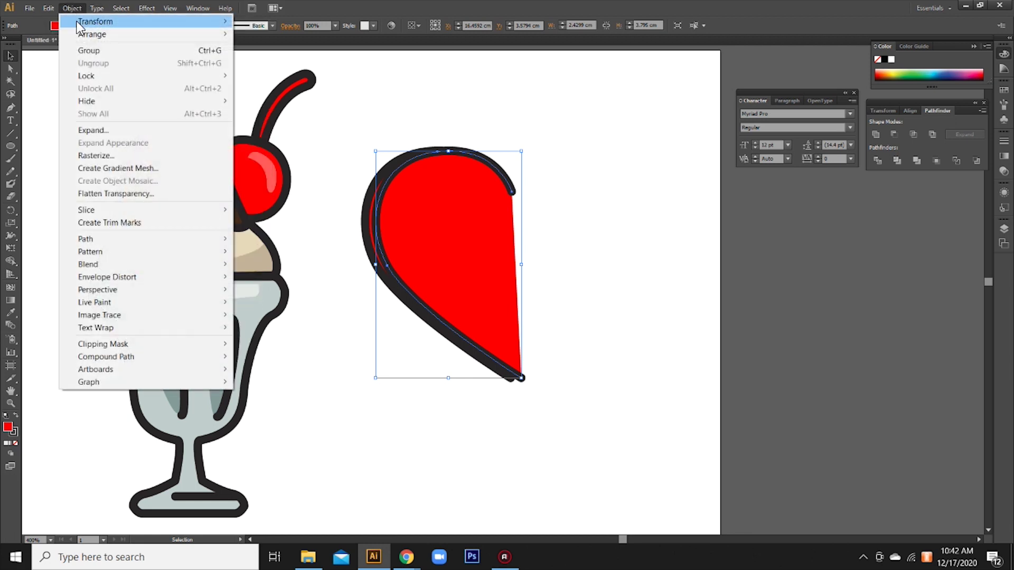
{"action": "left_click", "coordinate": [338, 62]}
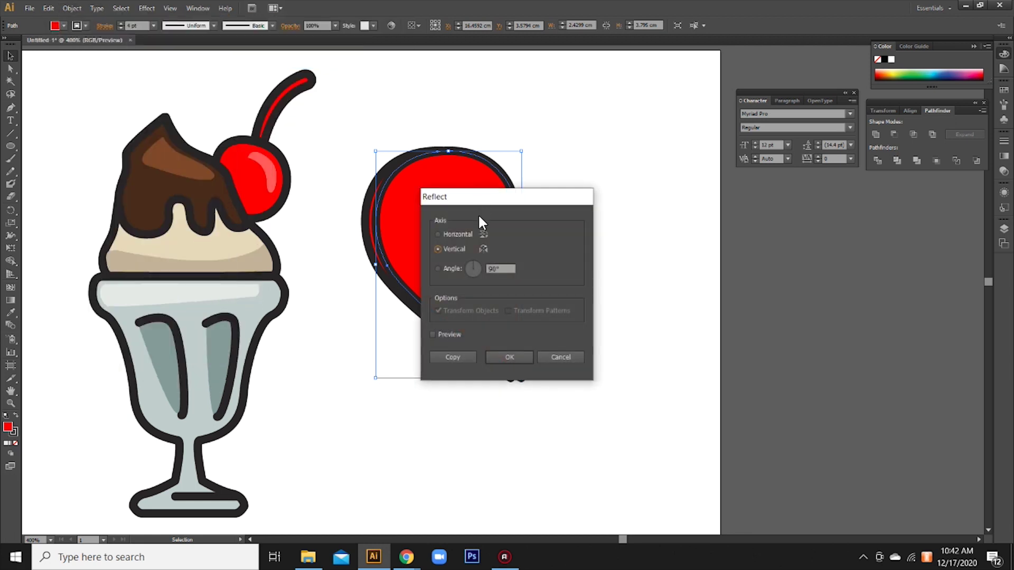
{"action": "left_click", "coordinate": [525, 357]}
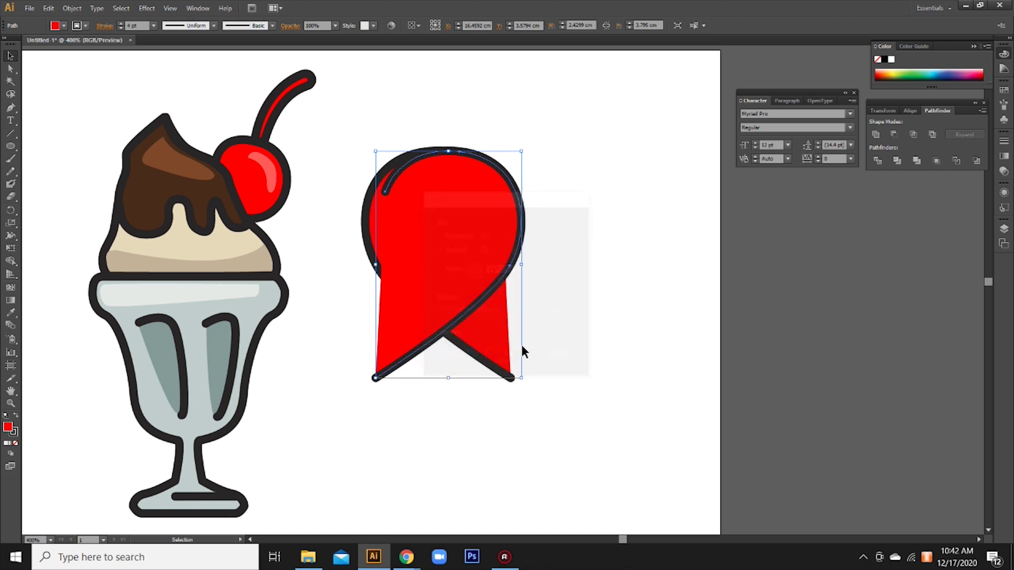
{"action": "left_click", "coordinate": [568, 212]}
{"action": "mouse_move", "coordinate": [464, 245]}
{"action": "left_mouse_down"}
{"action": "mouse_move", "coordinate": [606, 245]}
{"action": "mouse_move", "coordinate": [586, 240]}
{"action": "left_mouse_up"}
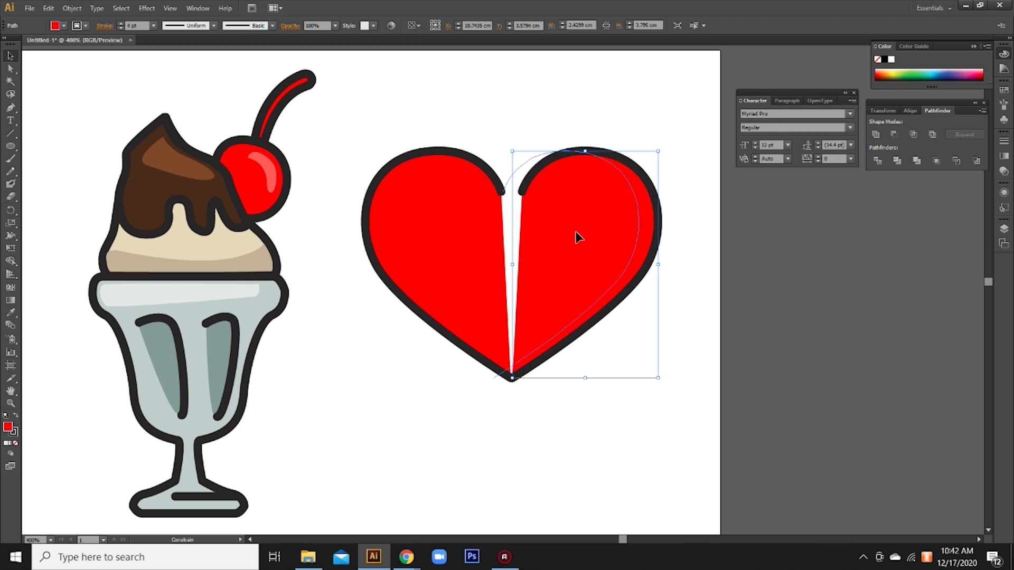
Slide the right heart half left until it meets the left half
{"action": "left_click_drag", "start_coordinate": [575, 231], "coordinate": [556, 231]}
{"action": "left_click", "coordinate": [10, 69]}
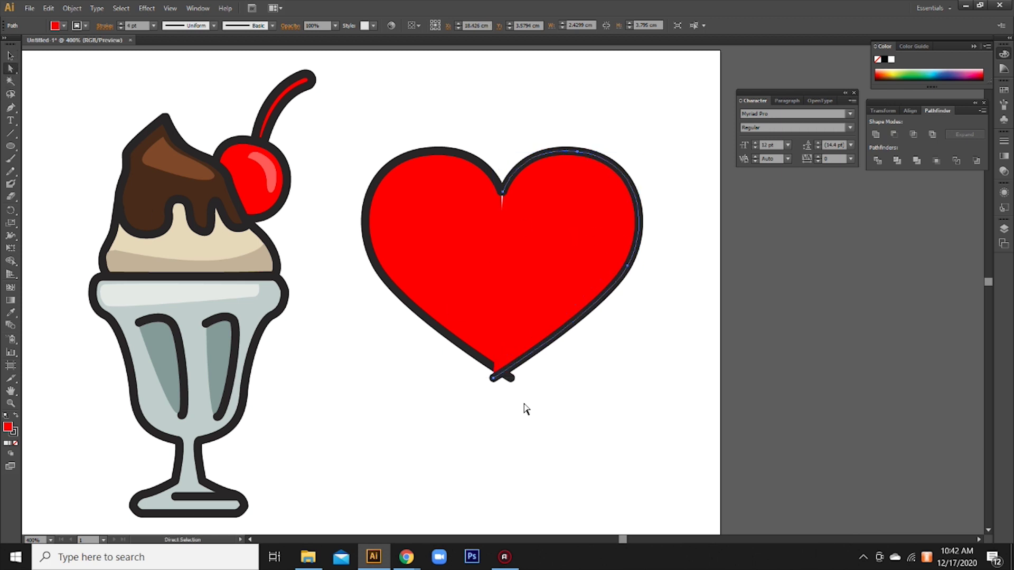
{"action": "left_click", "coordinate": [492, 379]}
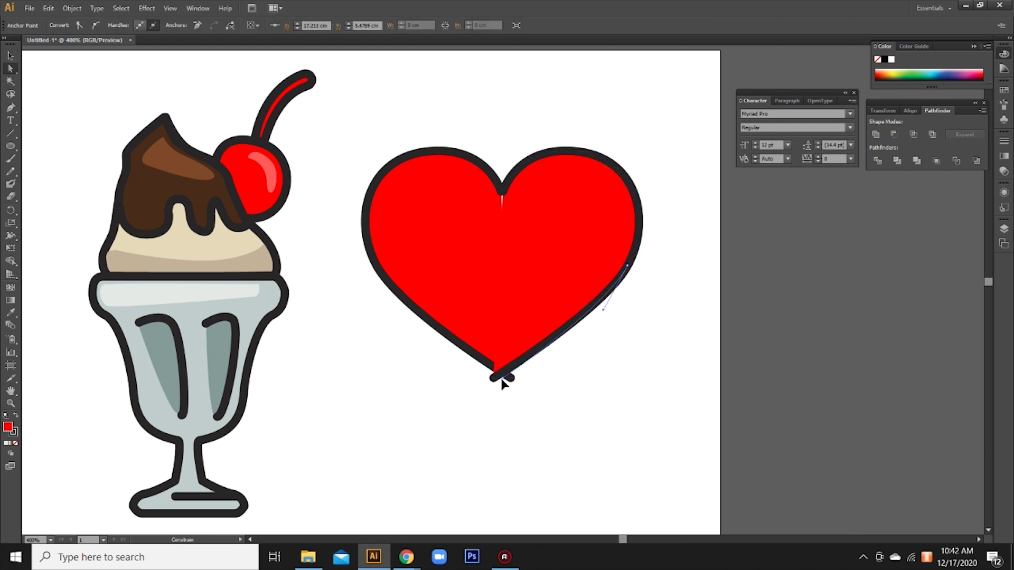
{"action": "left_click", "coordinate": [510, 381]}
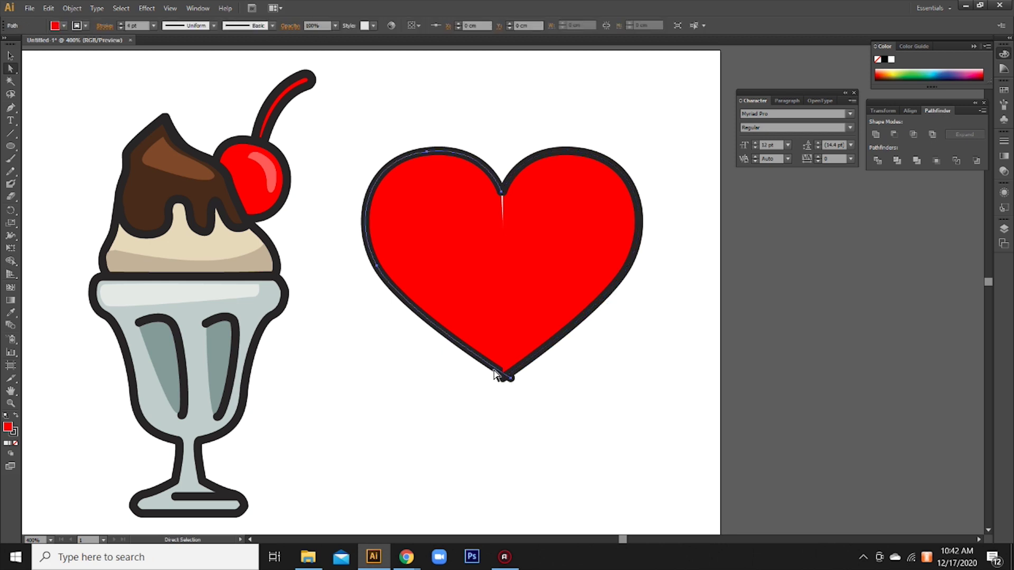
{"action": "key", "text": "Left"}
{"action": "key", "text": "Left"}
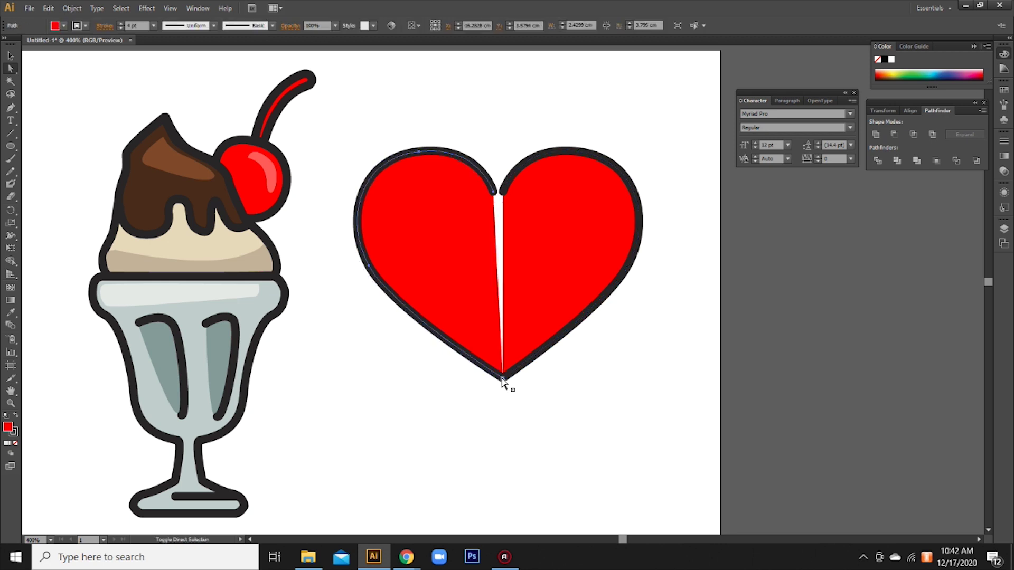
{"action": "key", "text": "ctrl+z"}
Snap the bottom point and top-notch anchors together to close the centre seam
{"action": "left_click", "coordinate": [507, 380]}
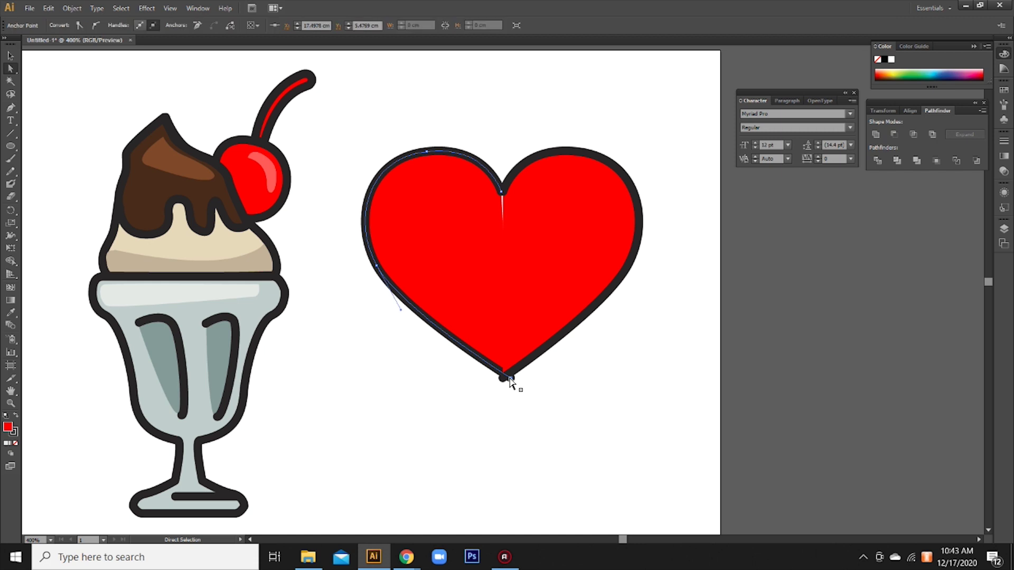
{"action": "left_click_drag", "start_coordinate": [503, 378], "coordinate": [506, 384]}
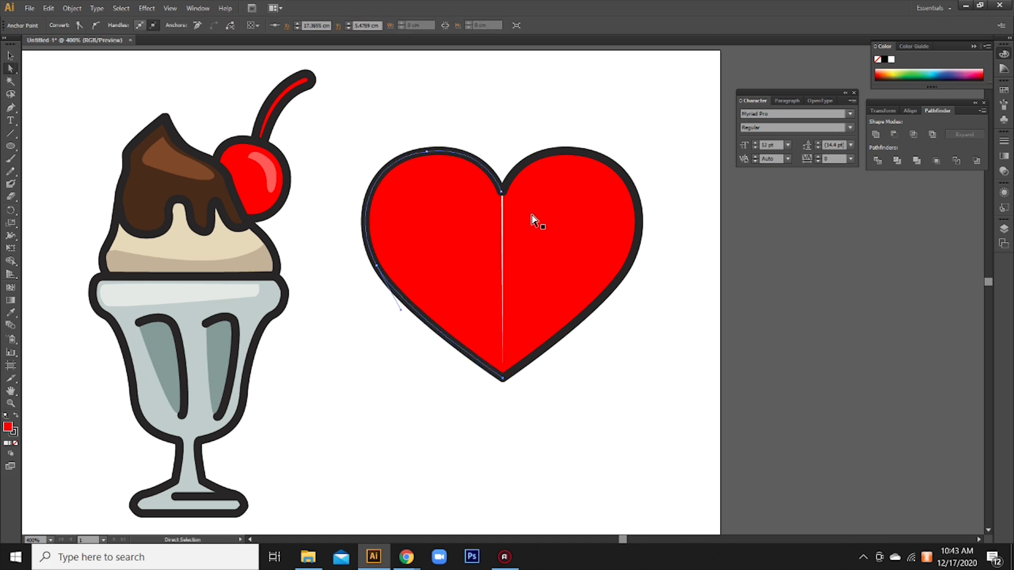
{"action": "left_click", "coordinate": [501, 193]}
{"action": "left_click_drag", "start_coordinate": [501, 194], "coordinate": [506, 196]}
{"action": "left_click", "coordinate": [627, 369]}
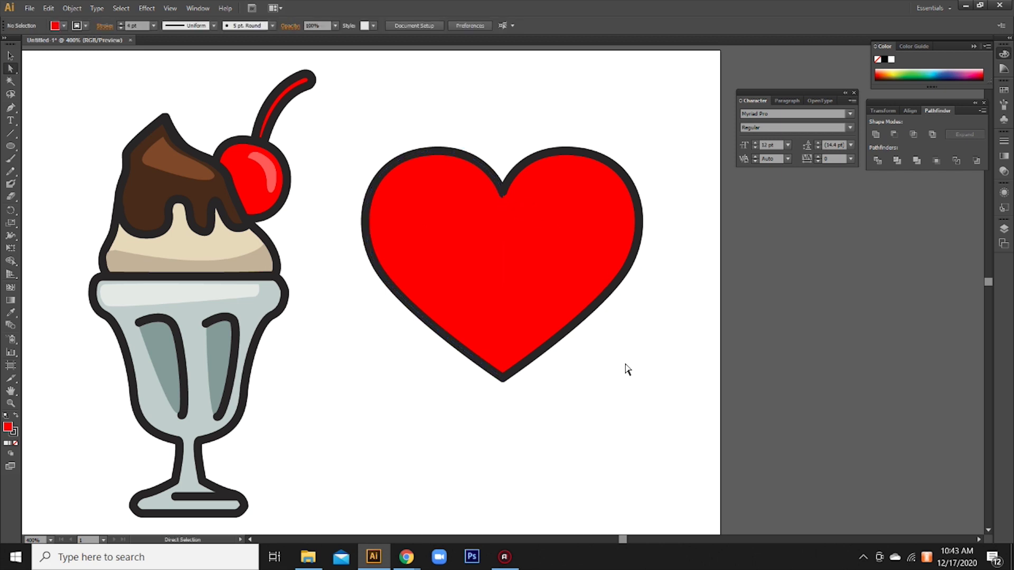
Set the fill of both red heart halves to None
{"action": "left_click", "coordinate": [516, 173]}
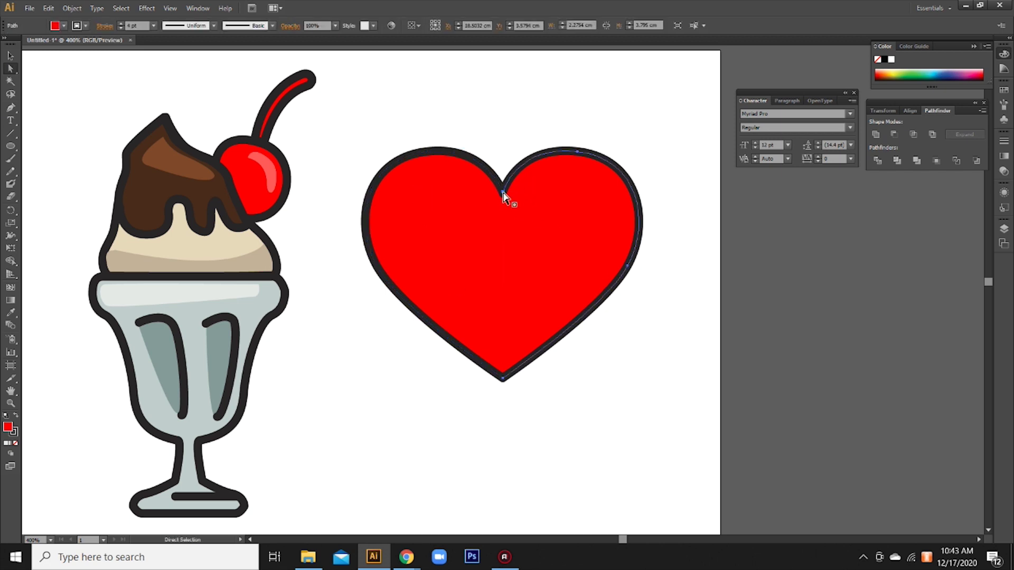
{"action": "left_click", "coordinate": [502, 198]}
{"action": "left_click", "coordinate": [536, 265]}
{"action": "left_click", "coordinate": [16, 443]}
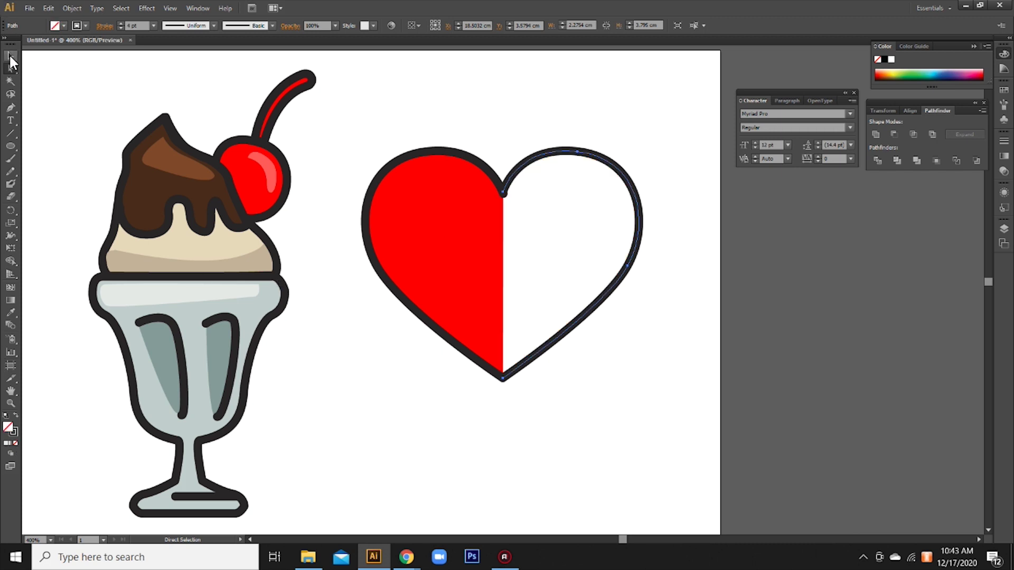
{"action": "left_click", "coordinate": [10, 56]}
{"action": "left_click", "coordinate": [363, 214]}
{"action": "left_click", "coordinate": [421, 224]}
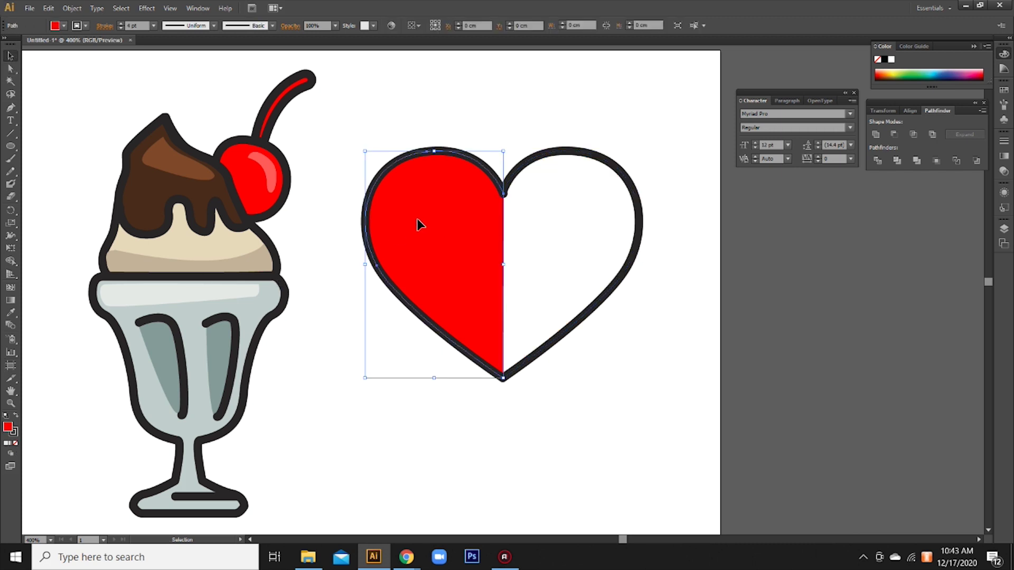
{"action": "left_click", "coordinate": [15, 442]}
{"action": "left_click", "coordinate": [595, 425]}
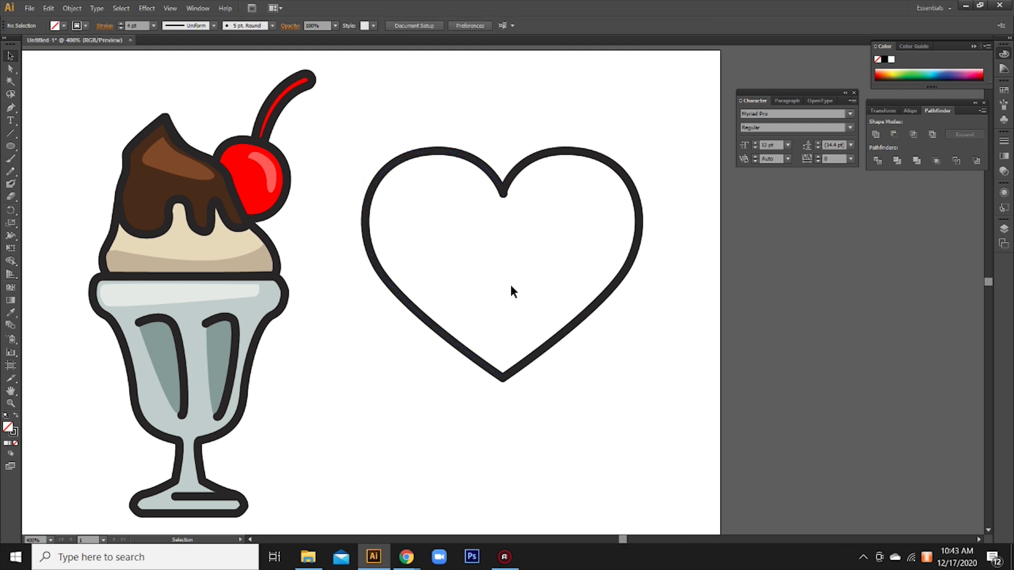
Join the two heart halves into a single path
{"action": "left_click_drag", "start_coordinate": [378, 116], "coordinate": [718, 414]}
{"action": "right_click", "coordinate": [558, 310]}
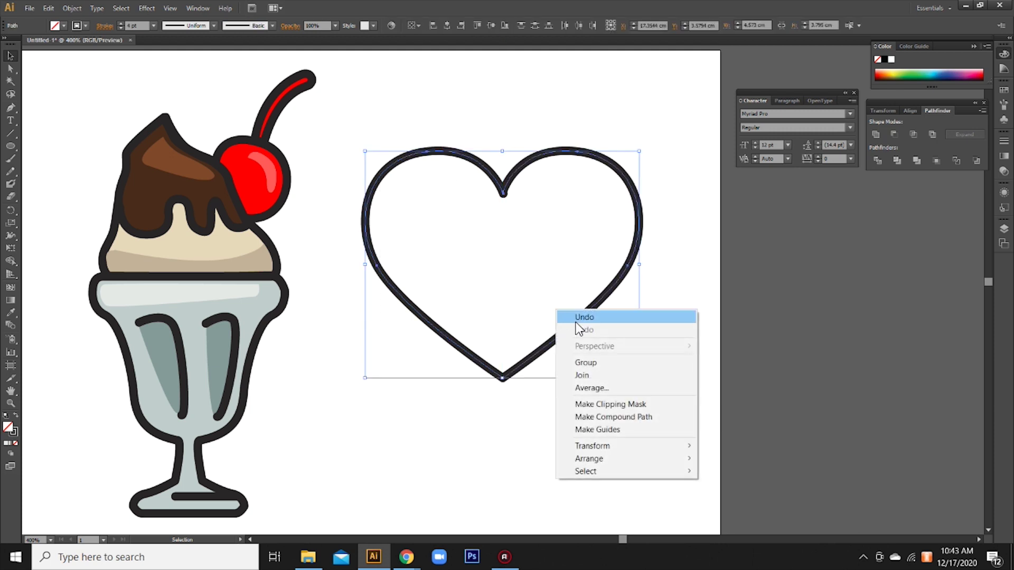
{"action": "left_click", "coordinate": [592, 375]}
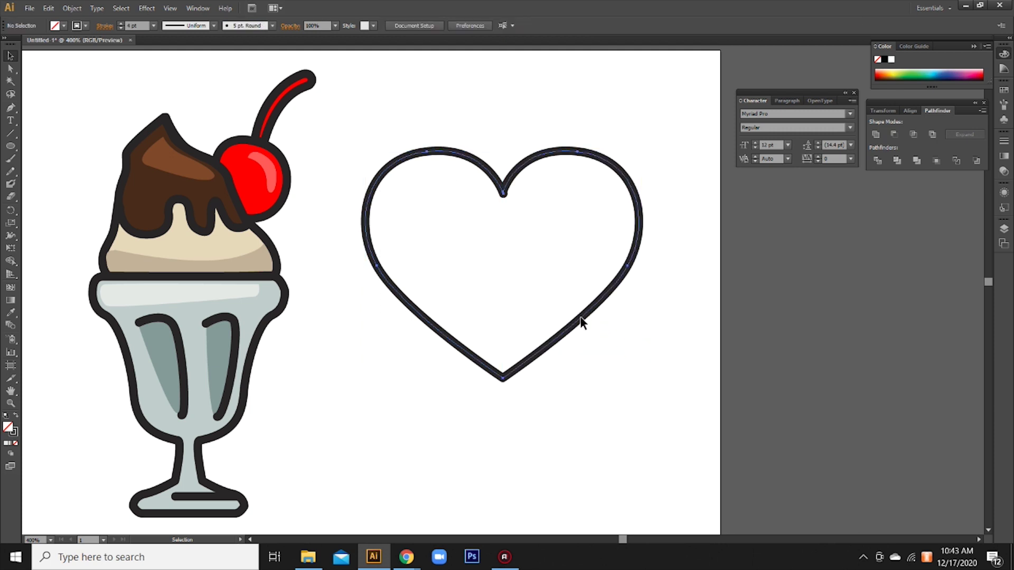
{"action": "left_click_drag", "start_coordinate": [577, 403], "coordinate": [538, 375]}
{"action": "left_click_drag", "start_coordinate": [426, 380], "coordinate": [581, 382]}
Paste a copy of the brown popsicle stick below the heart's point
{"action": "left_click", "coordinate": [168, 430]}
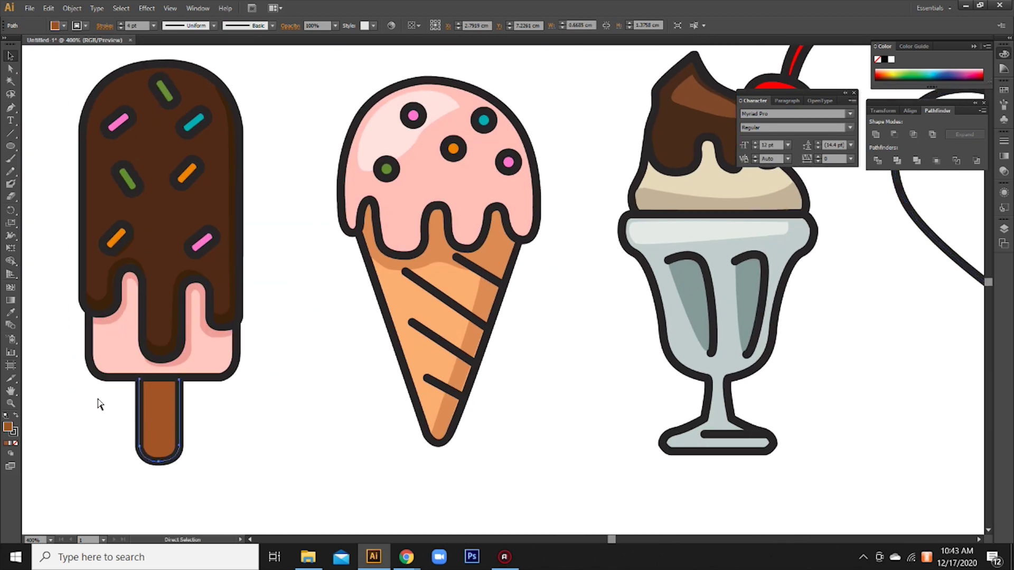
{"action": "key", "text": "ctrl+c"}
{"action": "scroll", "coordinate": [633, 403], "scroll_direction": "right", "scroll_amount": 5}
{"action": "scroll", "coordinate": [622, 373], "scroll_direction": "right", "scroll_amount": 4}
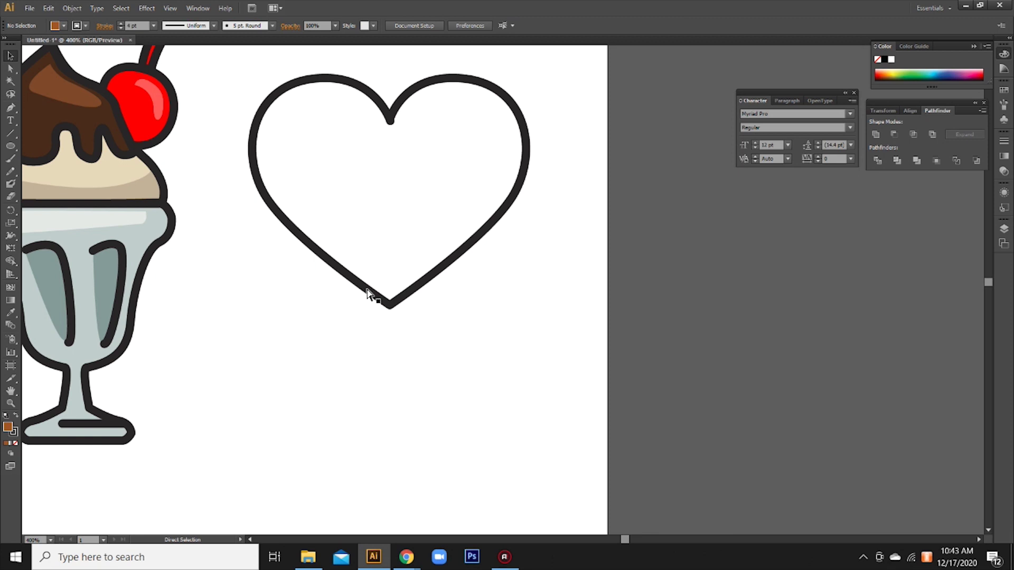
{"action": "key", "text": "ctrl+v"}
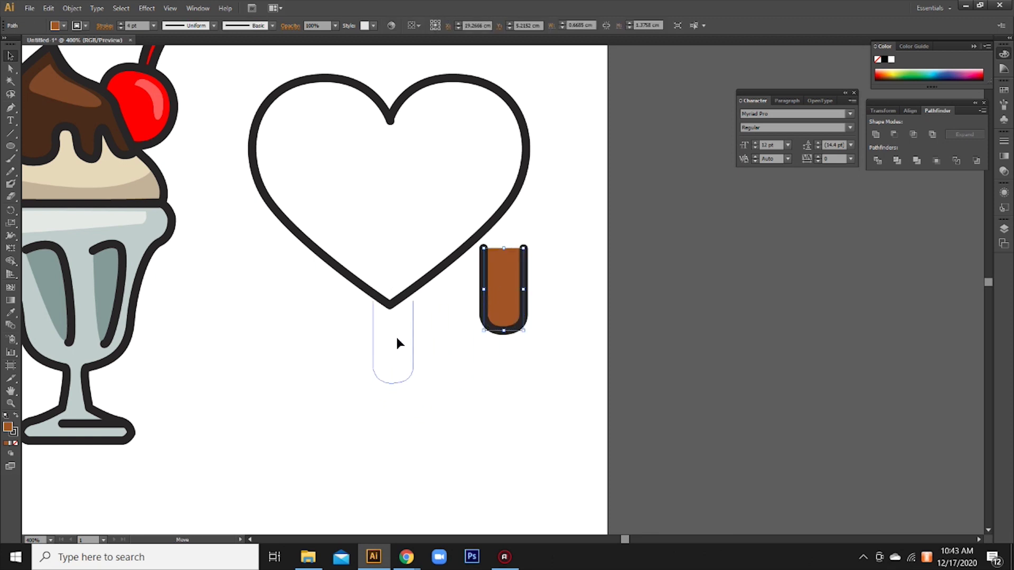
{"action": "left_click_drag", "start_coordinate": [397, 338], "coordinate": [395, 357]}
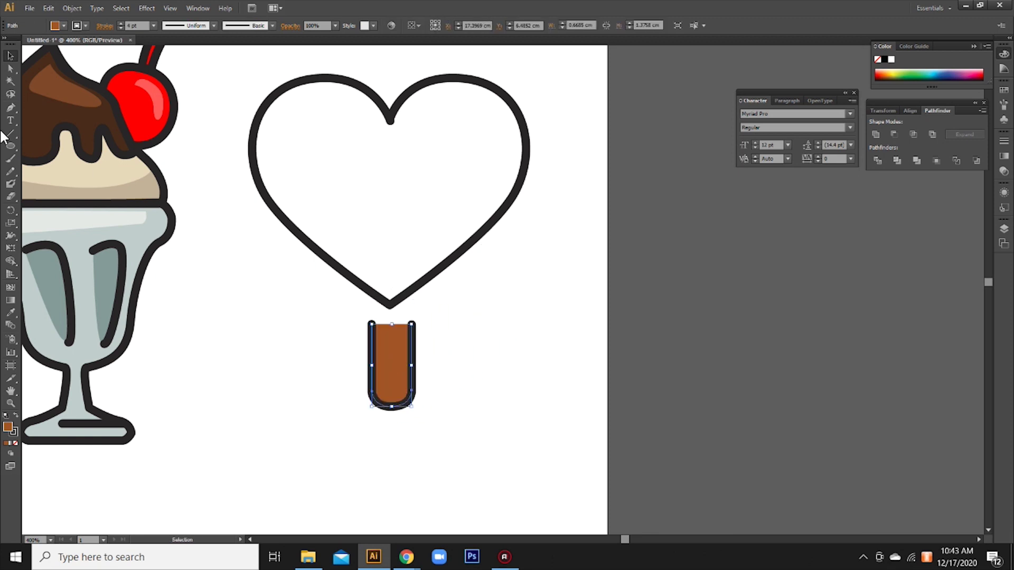
Extend the stick copy's top anchors up to the heart and centre it underneath
{"action": "left_click", "coordinate": [10, 68]}
{"action": "mouse_move", "coordinate": [340, 309]}
{"action": "left_mouse_down"}
{"action": "mouse_move", "coordinate": [421, 338]}
{"action": "mouse_move", "coordinate": [410, 294]}
{"action": "left_mouse_up"}
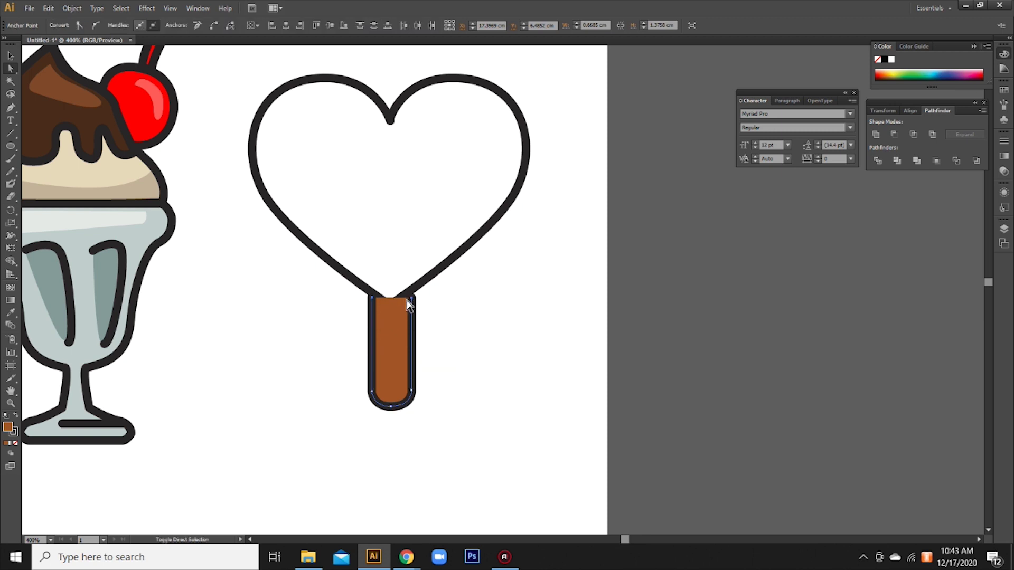
{"action": "left_click", "coordinate": [9, 56]}
{"action": "left_click", "coordinate": [457, 309]}
{"action": "left_click", "coordinate": [401, 349]}
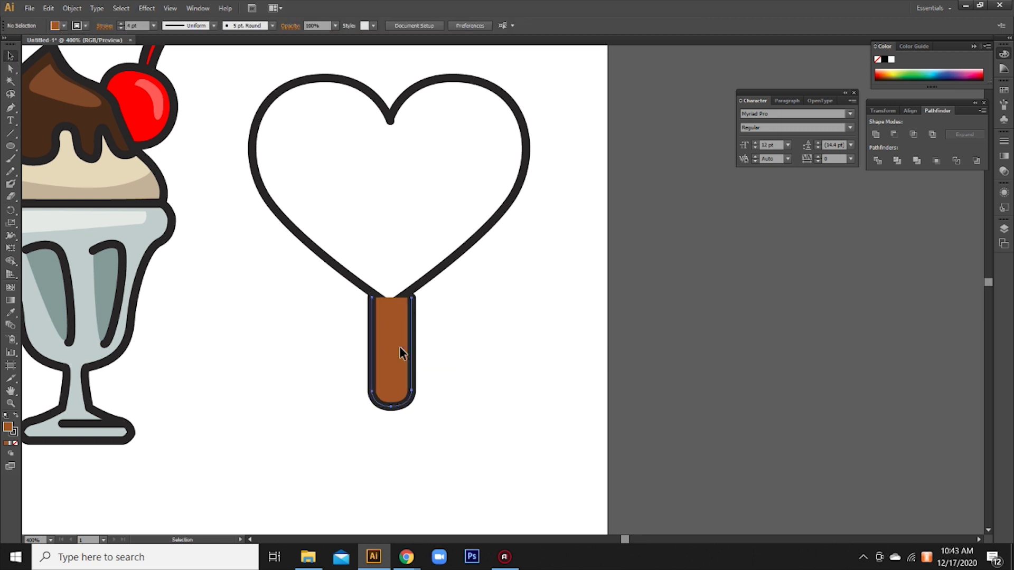
{"action": "left_click_drag", "start_coordinate": [400, 351], "coordinate": [398, 347]}
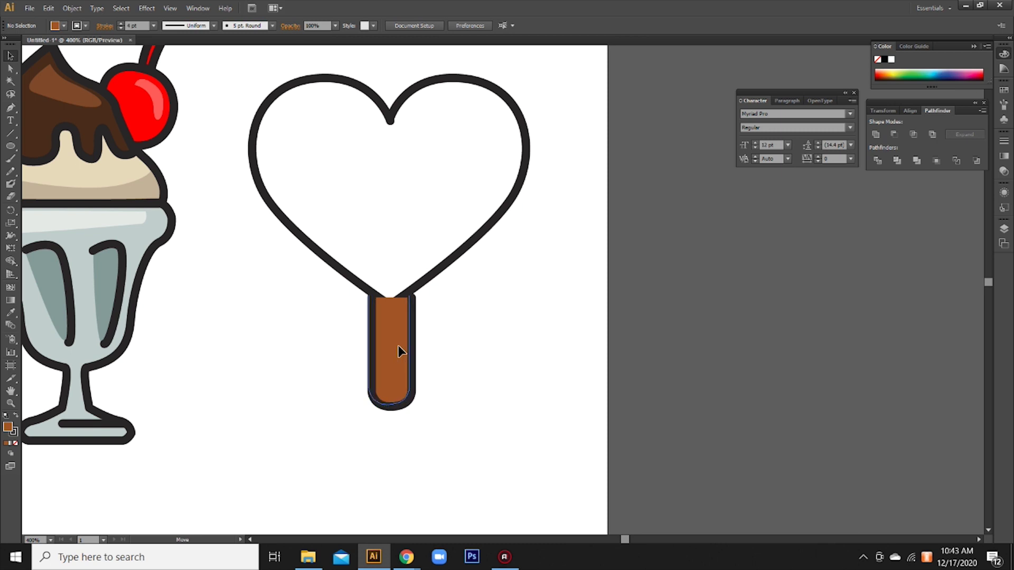
{"action": "left_click", "coordinate": [470, 330]}
Bring the heart outline to front, enlarge it slightly and overlap it with the stick top
{"action": "right_click", "coordinate": [438, 271]}
{"action": "mouse_move", "coordinate": [473, 430]}
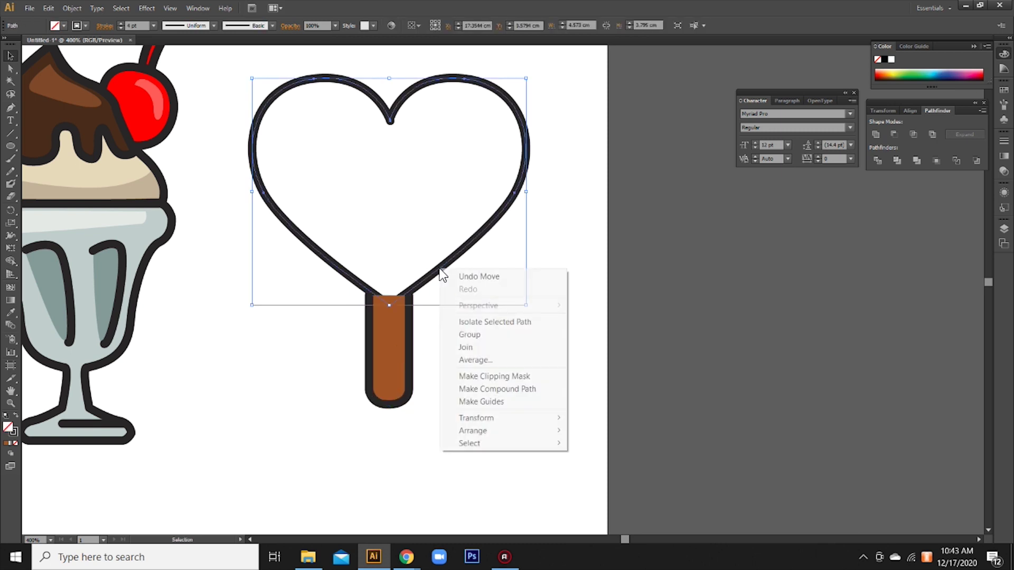
{"action": "left_click", "coordinate": [573, 431]}
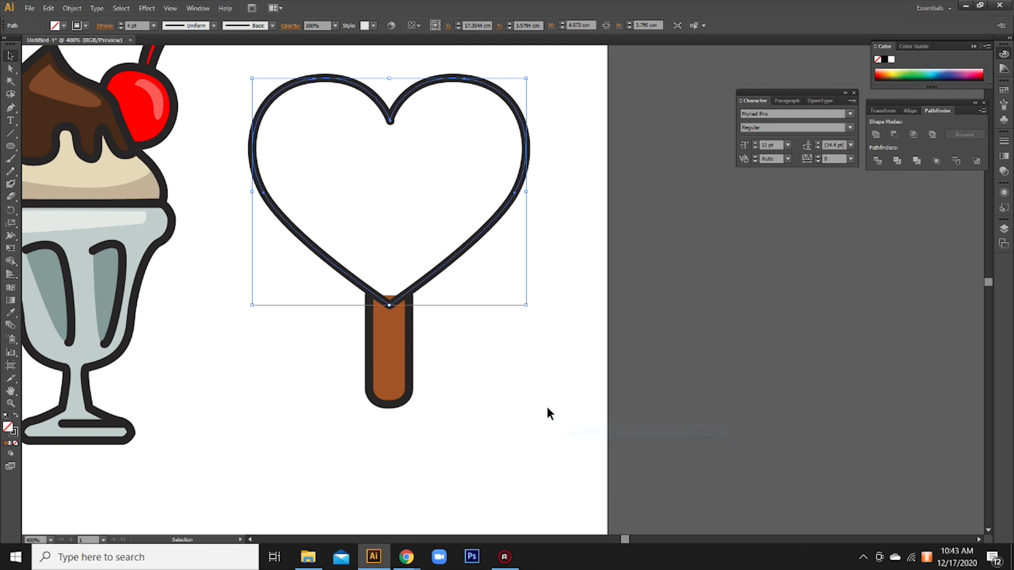
{"action": "key", "text": "Down"}
{"action": "key", "text": "Down"}
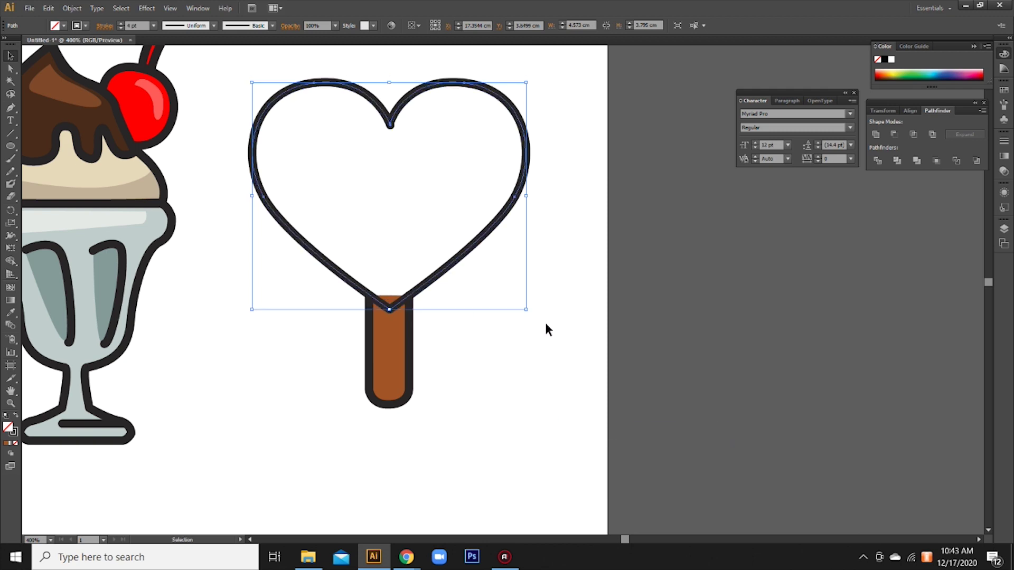
{"action": "left_click_drag", "start_coordinate": [524, 310], "coordinate": [537, 319]}
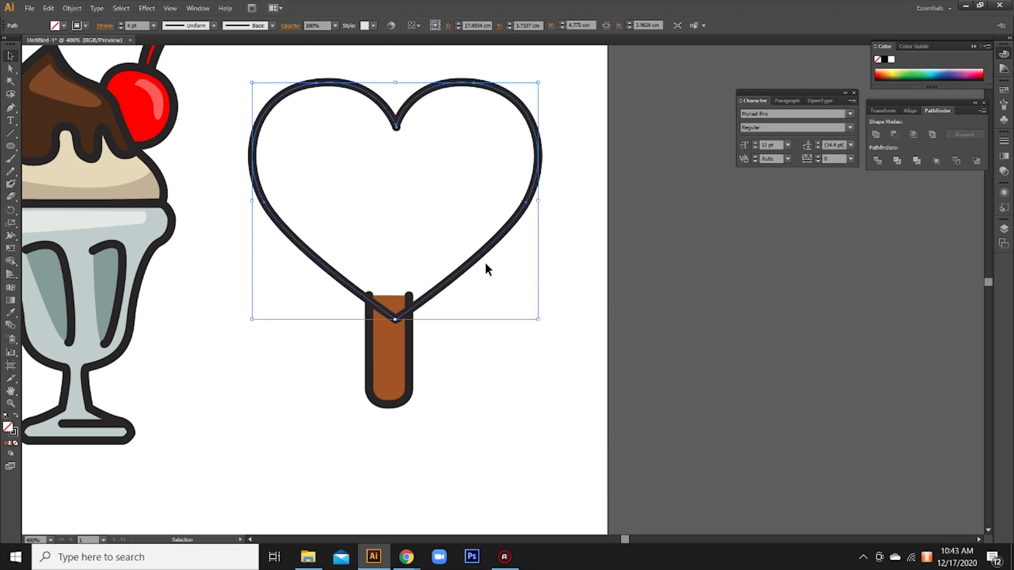
{"action": "left_click", "coordinate": [536, 258]}
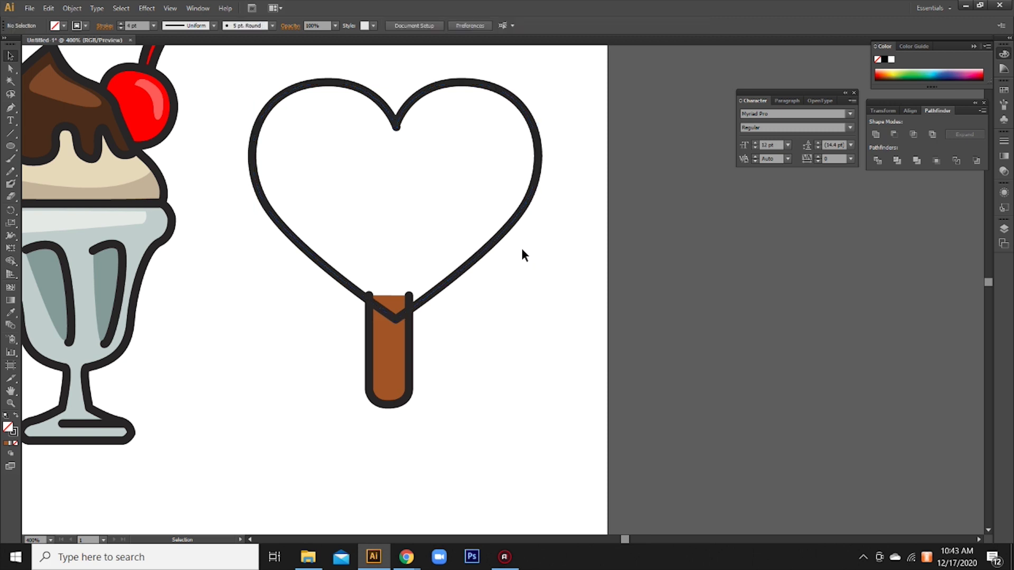
{"action": "left_click", "coordinate": [495, 241]}
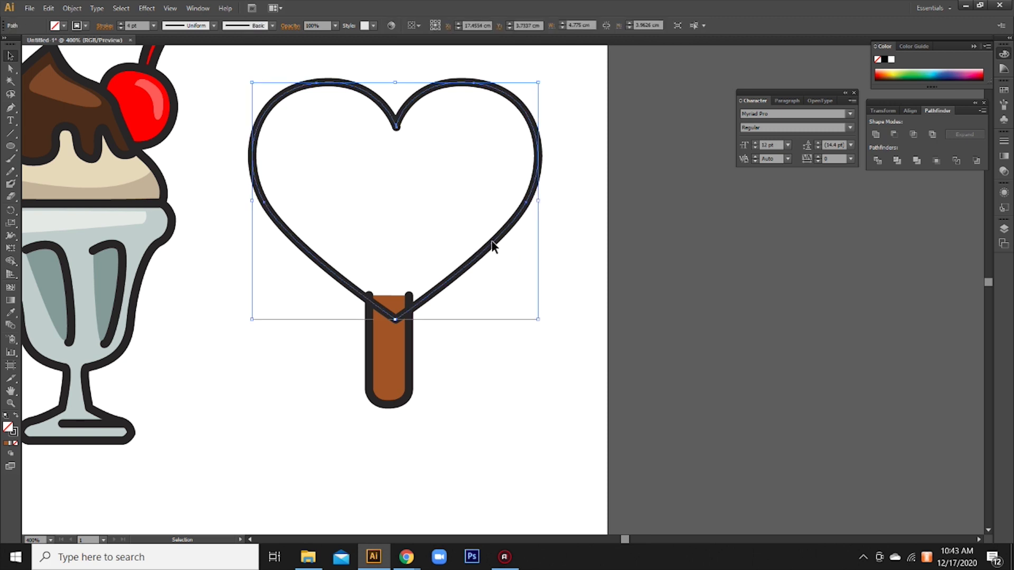
{"action": "left_click_drag", "start_coordinate": [396, 317], "coordinate": [391, 319]}
{"action": "left_click", "coordinate": [602, 284]}
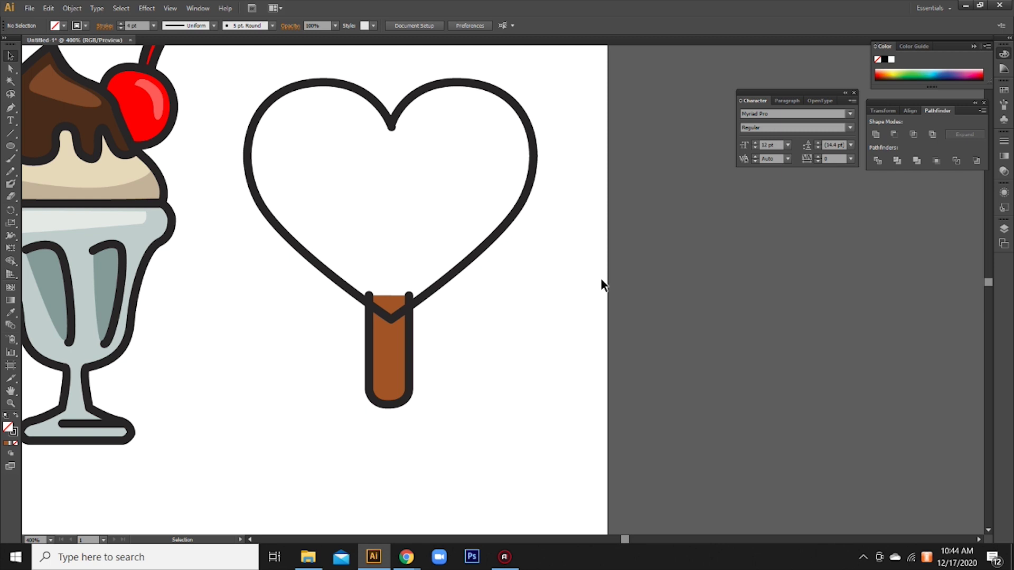
Fill the heart popsicle with the sundae's dark chocolate brown and begin a drip outline at its lower-left edge
{"action": "left_click", "coordinate": [300, 251]}
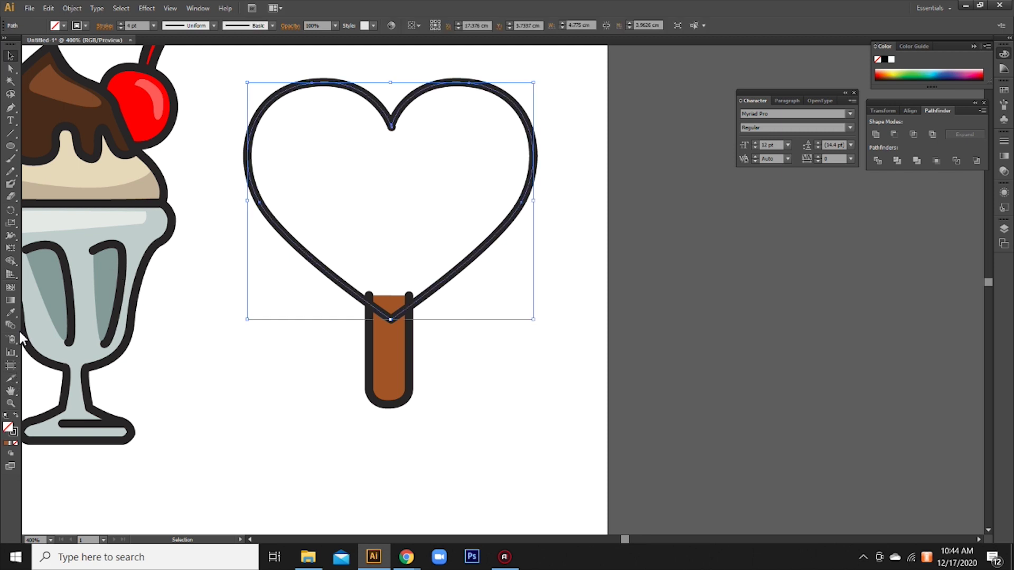
{"action": "left_click", "coordinate": [12, 313]}
{"action": "left_click", "coordinate": [11, 56]}
{"action": "left_click", "coordinate": [563, 416]}
{"action": "scroll", "coordinate": [385, 347], "scroll_direction": "up", "scroll_amount": 1}
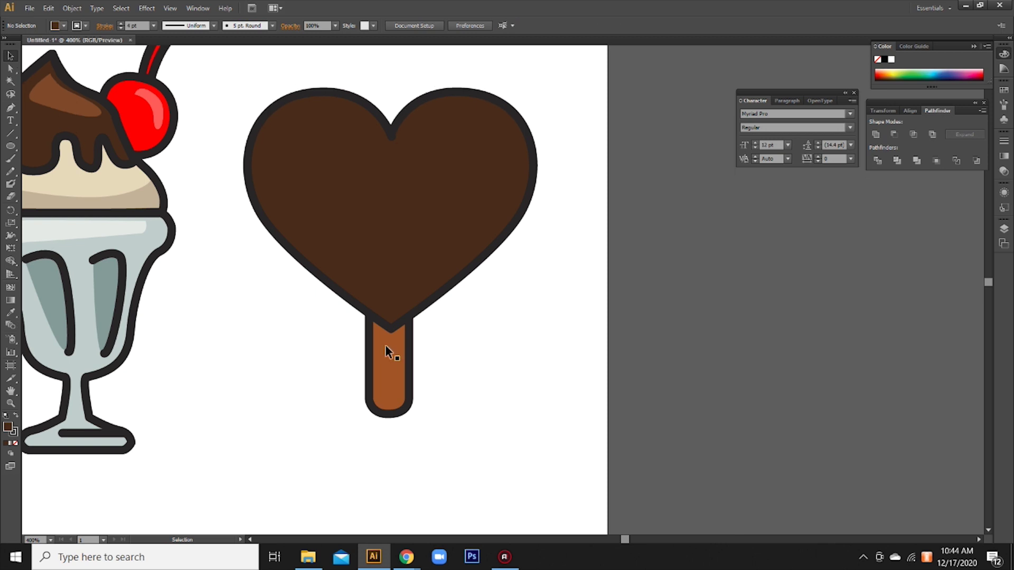
{"action": "key", "text": "p"}
{"action": "left_click", "coordinate": [324, 277]}
Draw a closed wavy drip shape across the heart's bottom tip, aligning its corners to the outline
{"action": "left_click_drag", "start_coordinate": [376, 262], "coordinate": [399, 280]}
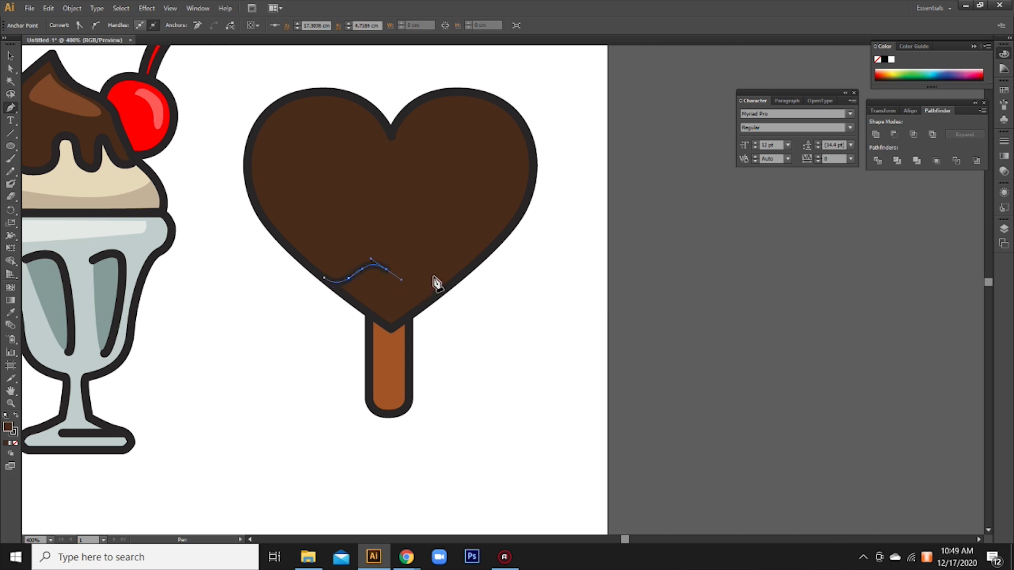
{"action": "left_click_drag", "start_coordinate": [429, 269], "coordinate": [462, 283]}
{"action": "left_click", "coordinate": [522, 208]}
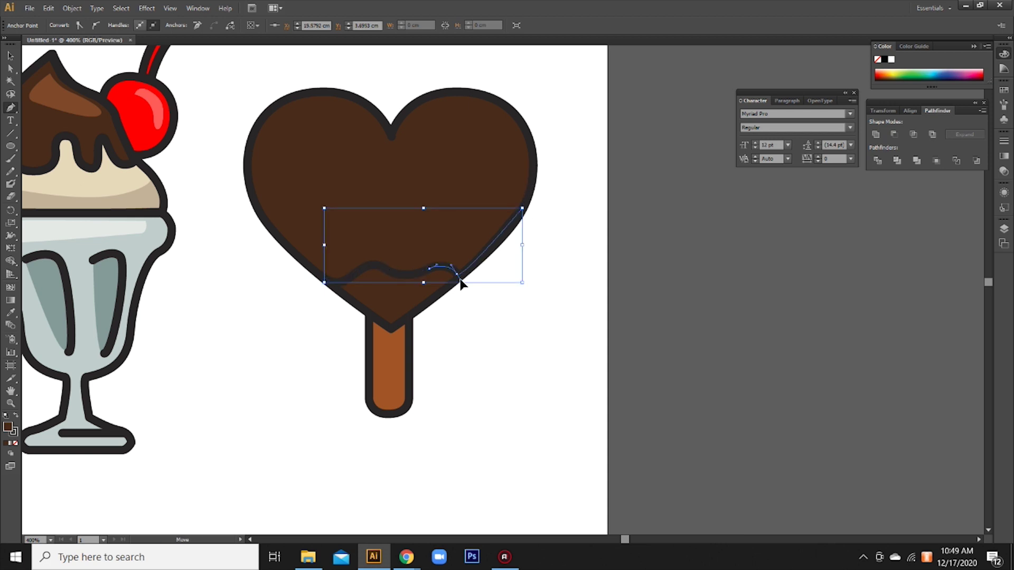
{"action": "key", "text": "ctrl+z"}
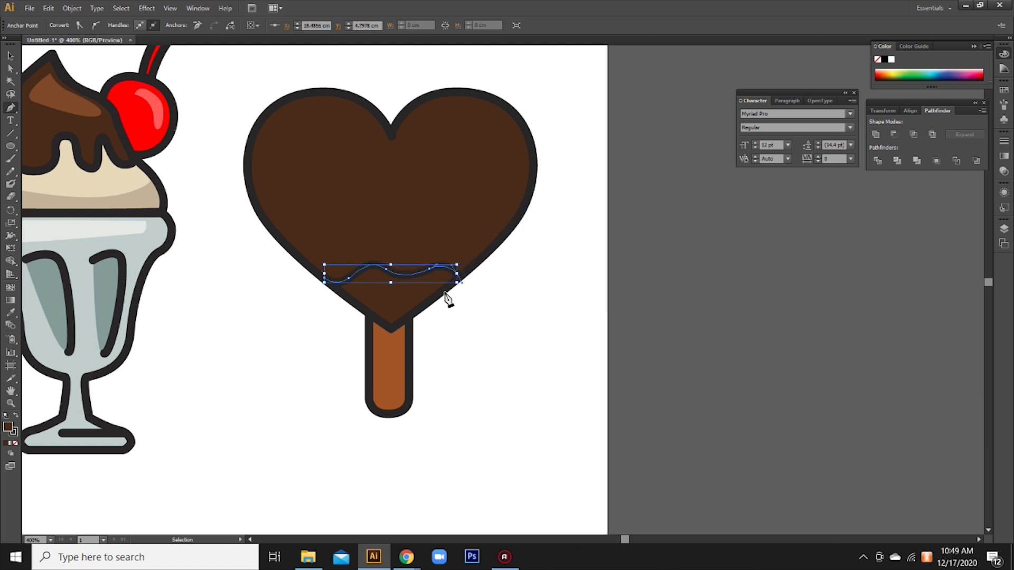
{"action": "left_click", "coordinate": [391, 330]}
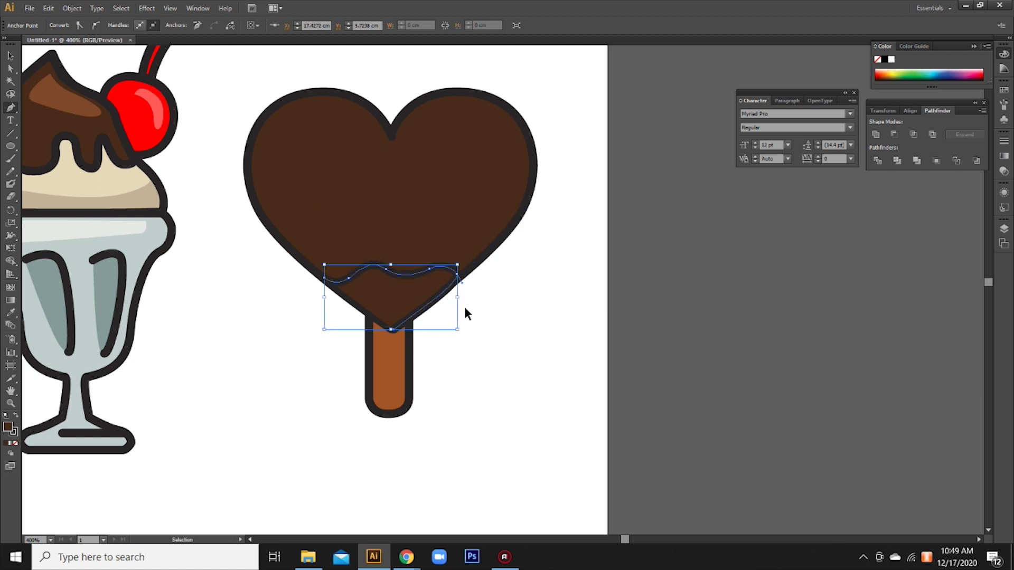
{"action": "left_click", "coordinate": [324, 279]}
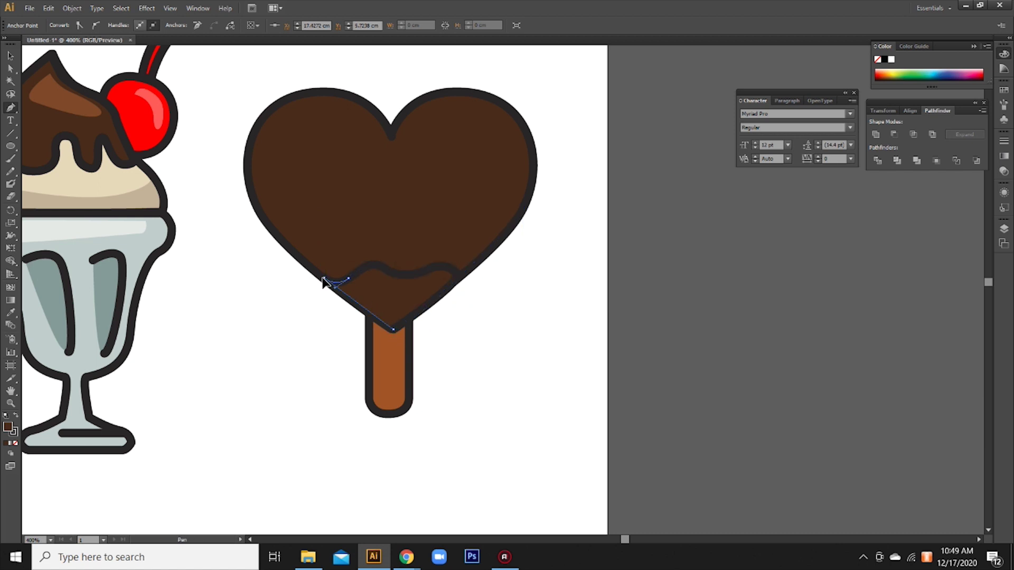
{"action": "key", "text": "ctrl"}
{"action": "left_click", "coordinate": [10, 69]}
{"action": "left_click_drag", "start_coordinate": [322, 279], "coordinate": [335, 287]}
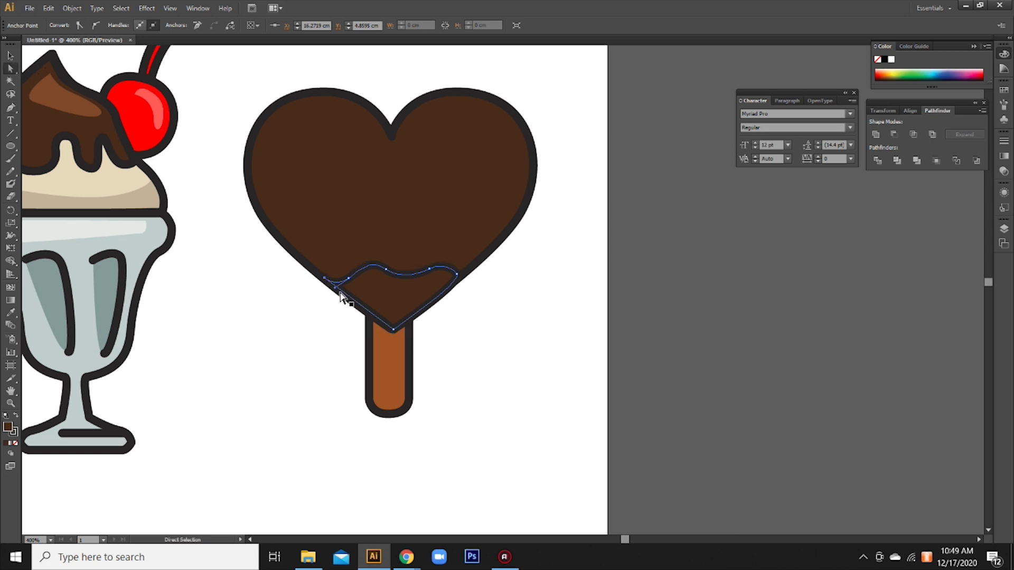
{"action": "left_click_drag", "start_coordinate": [392, 331], "coordinate": [389, 331]}
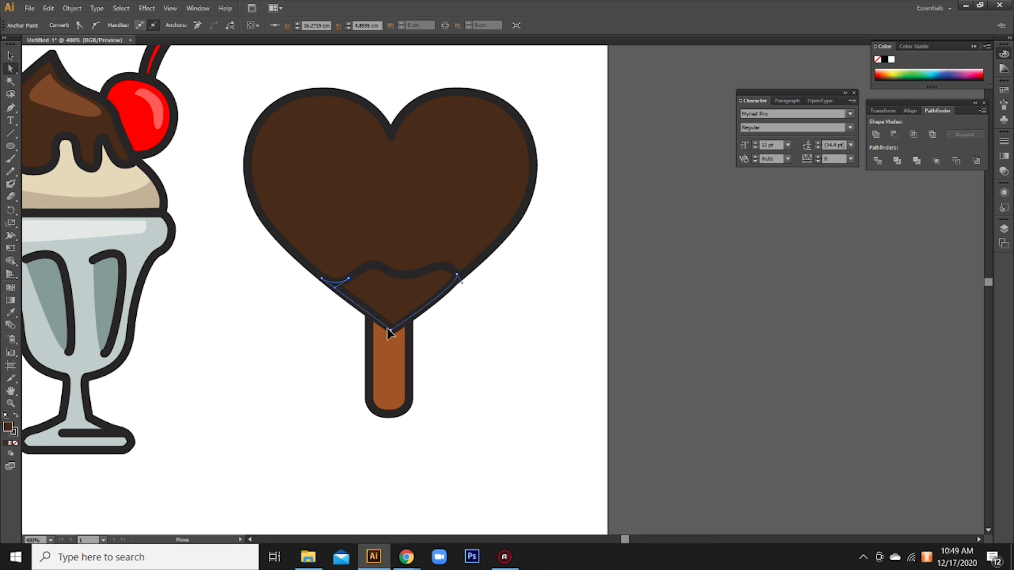
Fill the drip shape with pale cream F2DFD1 and deselect it
{"action": "double_click", "coordinate": [7, 427]}
{"action": "mouse_move", "coordinate": [584, 290]}
{"action": "left_mouse_down"}
{"action": "mouse_move", "coordinate": [571, 239]}
{"action": "mouse_move", "coordinate": [583, 191]}
{"action": "mouse_move", "coordinate": [590, 198]}
{"action": "left_mouse_up"}
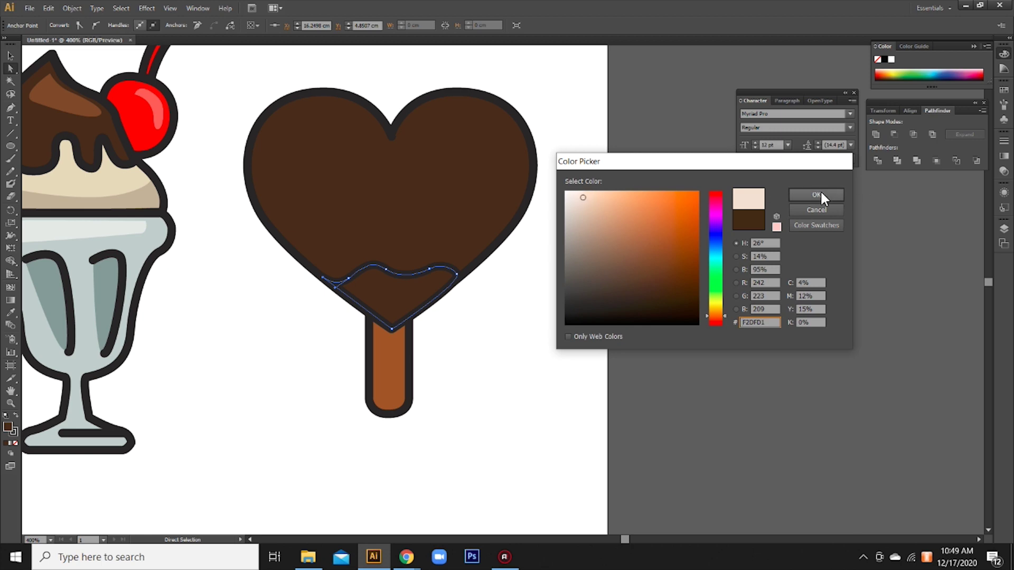
{"action": "left_click", "coordinate": [817, 195]}
{"action": "left_click", "coordinate": [10, 55]}
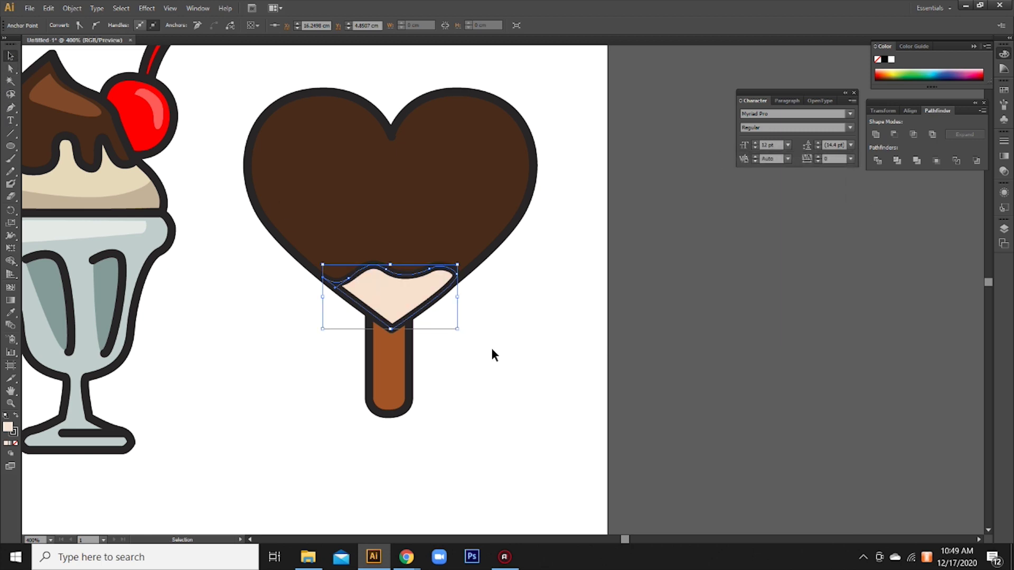
{"action": "left_click", "coordinate": [569, 336]}
{"action": "scroll", "coordinate": [539, 294], "scroll_direction": "up", "scroll_amount": 2}
{"action": "scroll", "coordinate": [485, 185], "scroll_direction": "up", "scroll_amount": 1}
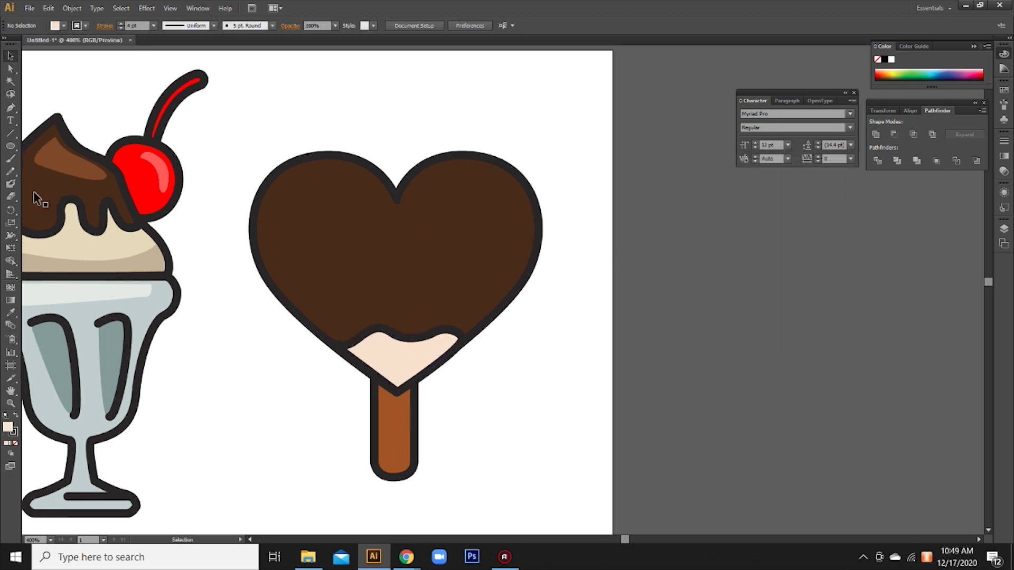
Draw a rounded highlight blob on the heart's left lobe in the sundae's lighter chocolate colour
{"action": "left_click", "coordinate": [11, 108]}
{"action": "left_click", "coordinate": [313, 176]}
{"action": "left_click", "coordinate": [274, 185]}
{"action": "left_click", "coordinate": [271, 221]}
{"action": "left_click", "coordinate": [270, 261]}
{"action": "left_click_drag", "start_coordinate": [349, 220], "coordinate": [387, 228]}
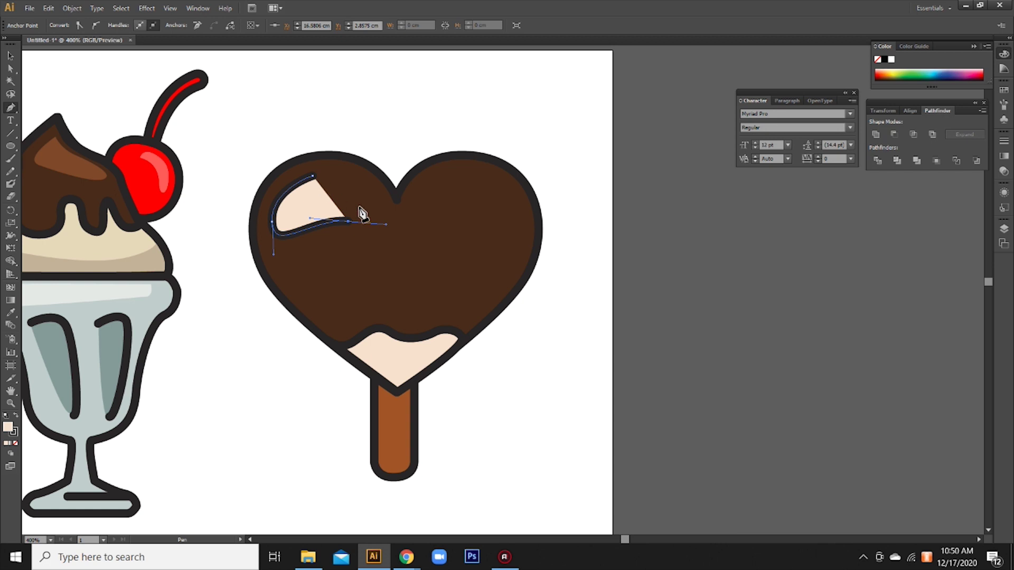
{"action": "left_click_drag", "start_coordinate": [313, 177], "coordinate": [233, 173]}
{"action": "left_click", "coordinate": [10, 312]}
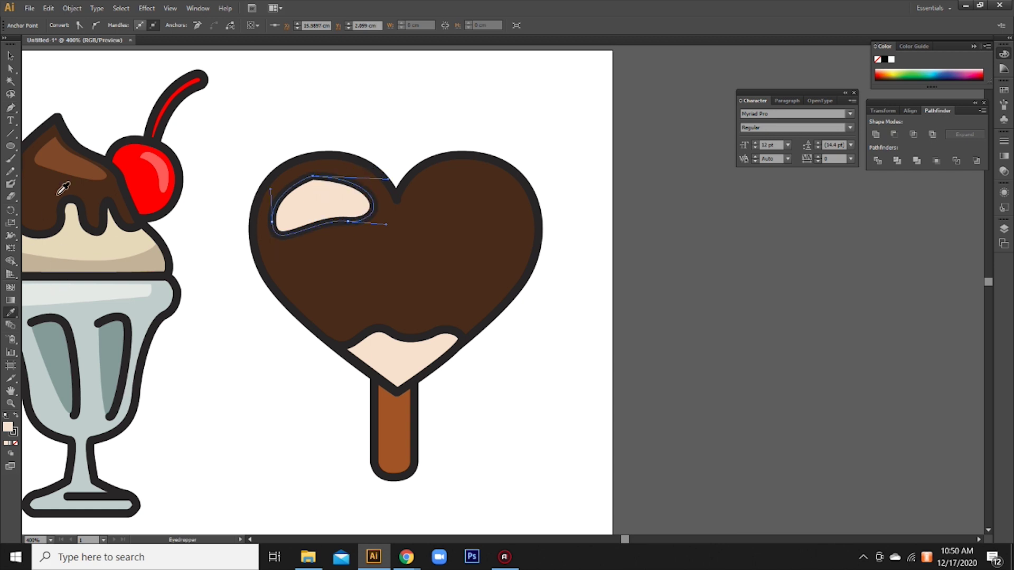
{"action": "left_click", "coordinate": [66, 163]}
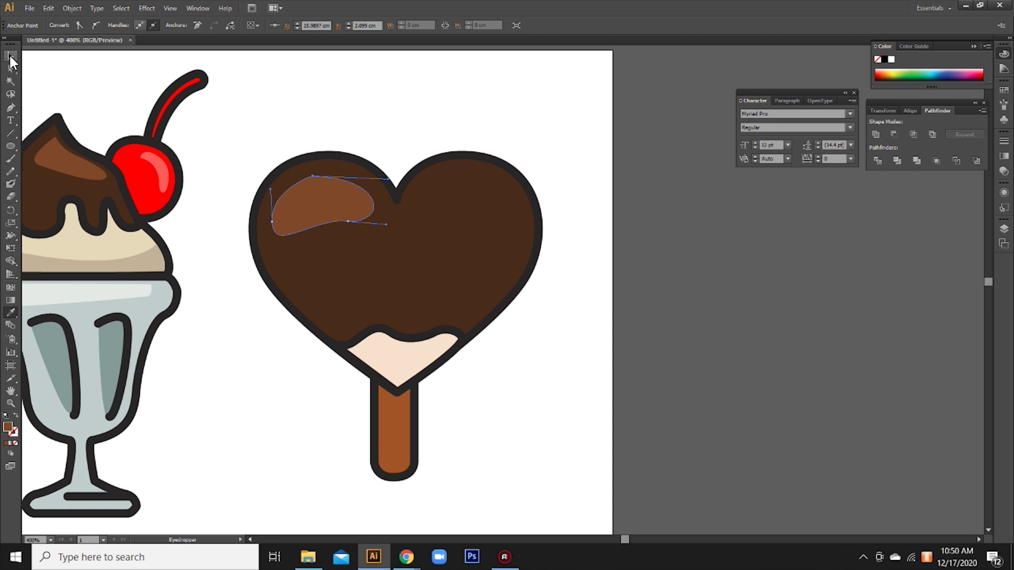
Reshape the left-lobe highlight's anchor points to slim it down
{"action": "left_click", "coordinate": [11, 68]}
{"action": "left_click_drag", "start_coordinate": [388, 180], "coordinate": [388, 160]}
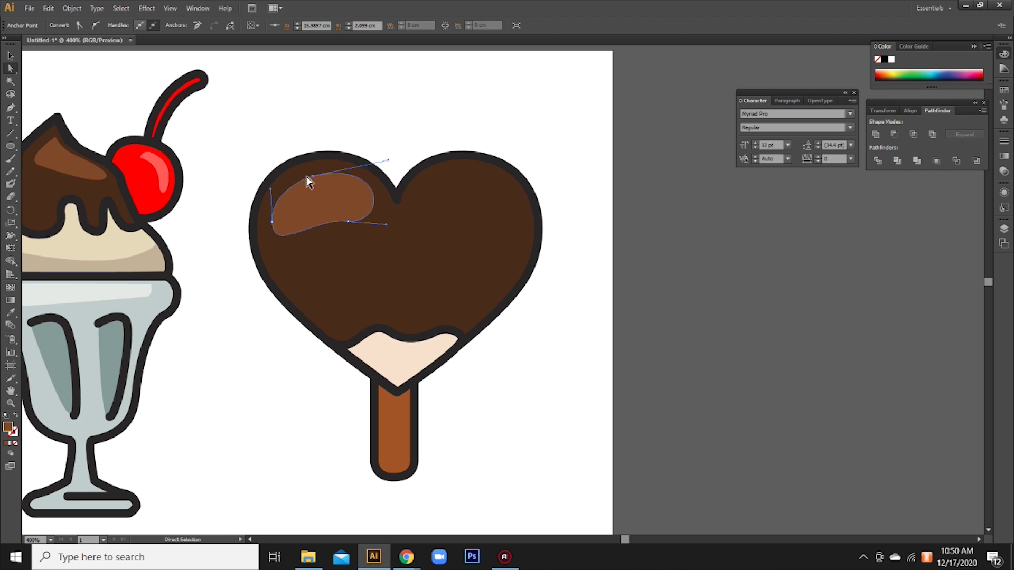
{"action": "left_click_drag", "start_coordinate": [313, 177], "coordinate": [306, 172]}
{"action": "left_click_drag", "start_coordinate": [347, 222], "coordinate": [345, 211]}
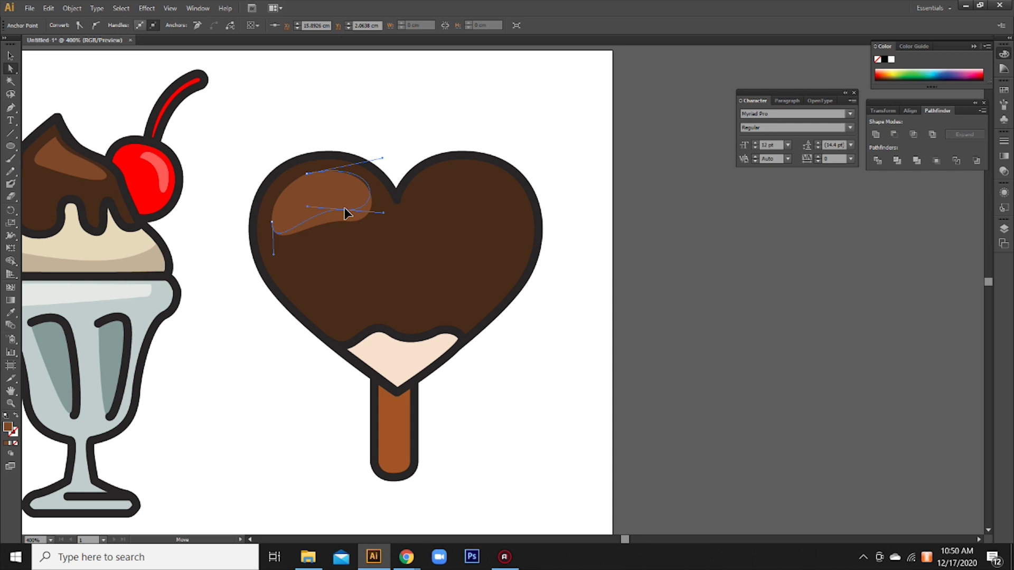
{"action": "key", "text": "v"}
{"action": "left_click", "coordinate": [296, 113]}
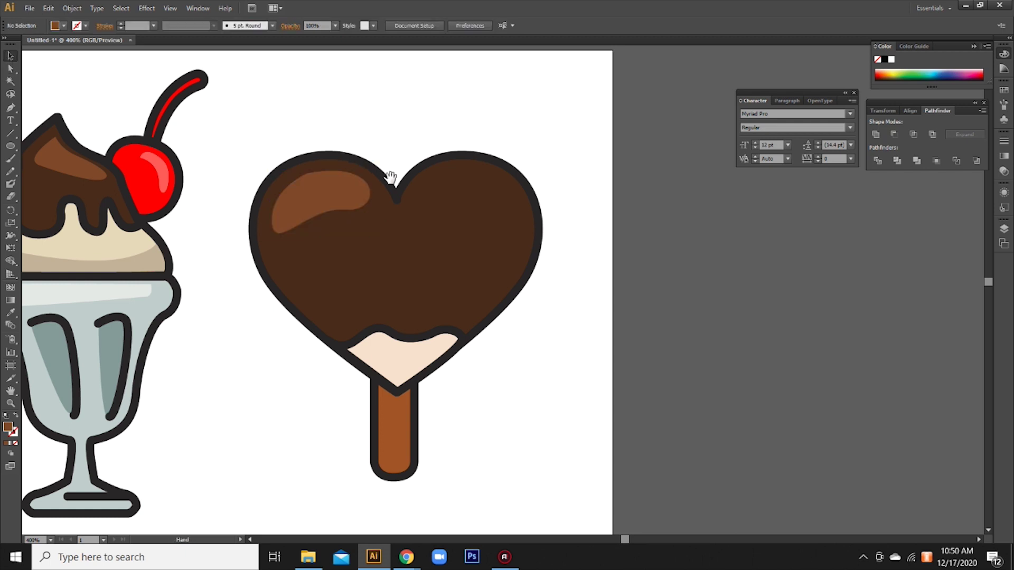
{"action": "left_click_drag", "start_coordinate": [391, 177], "coordinate": [362, 170]}
Copy the highlight onto the right lobe and scale it down to fit
{"action": "left_click", "coordinate": [287, 193]}
{"action": "left_click_drag", "start_coordinate": [287, 193], "coordinate": [428, 190]}
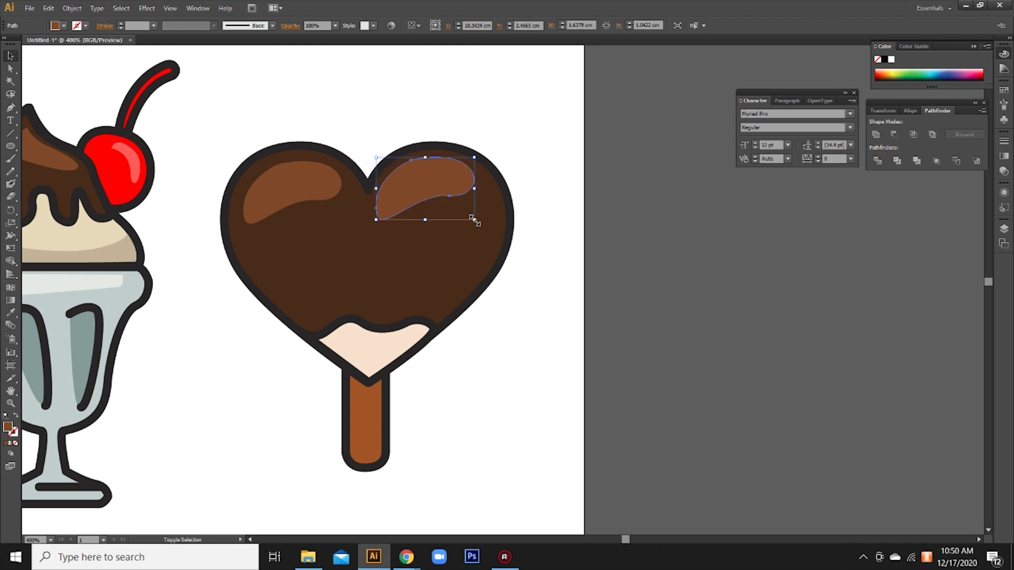
{"action": "mouse_move", "coordinate": [472, 218]}
{"action": "left_mouse_down"}
{"action": "mouse_move", "coordinate": [420, 187]}
{"action": "mouse_move", "coordinate": [471, 190]}
{"action": "mouse_move", "coordinate": [465, 174]}
{"action": "left_mouse_up"}
{"action": "left_click", "coordinate": [503, 226]}
{"action": "key", "text": "space"}
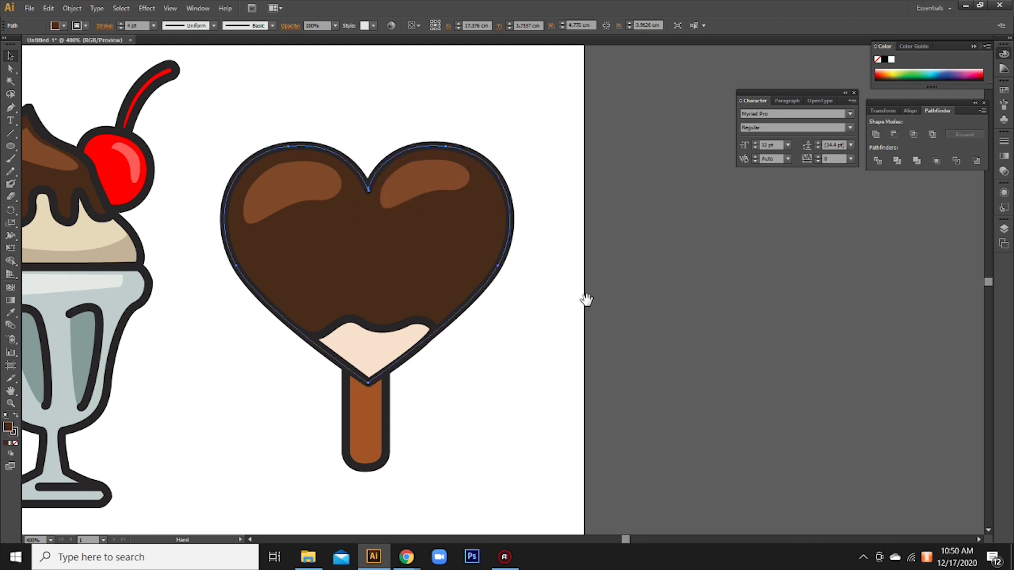
{"action": "left_click_drag", "start_coordinate": [584, 298], "coordinate": [629, 295]}
{"action": "left_click", "coordinate": [10, 107]}
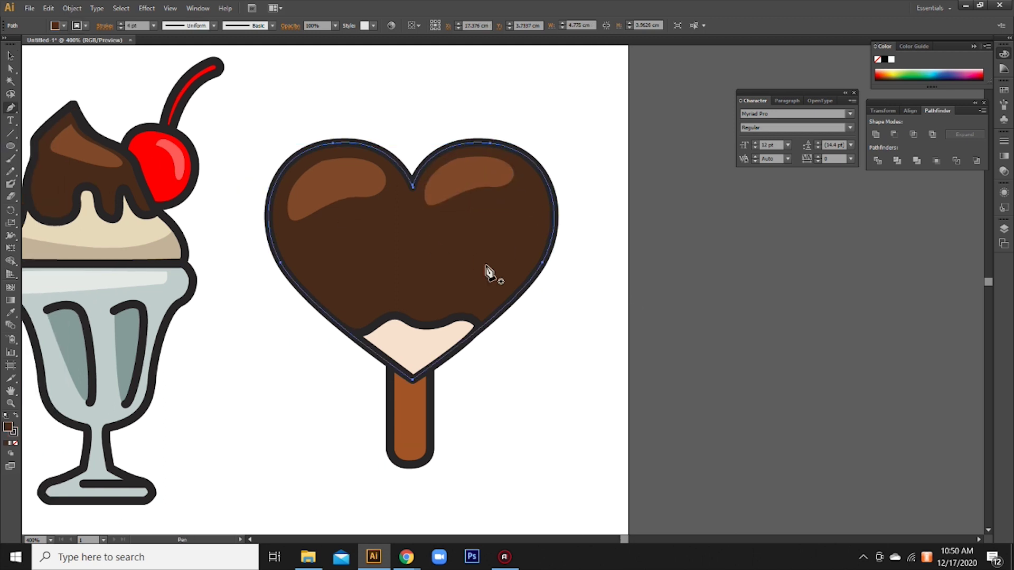
Draw a thin closed shading strip down the heart's right edge above the drip
{"action": "left_click", "coordinate": [532, 182]}
{"action": "left_click_drag", "start_coordinate": [539, 217], "coordinate": [532, 259]}
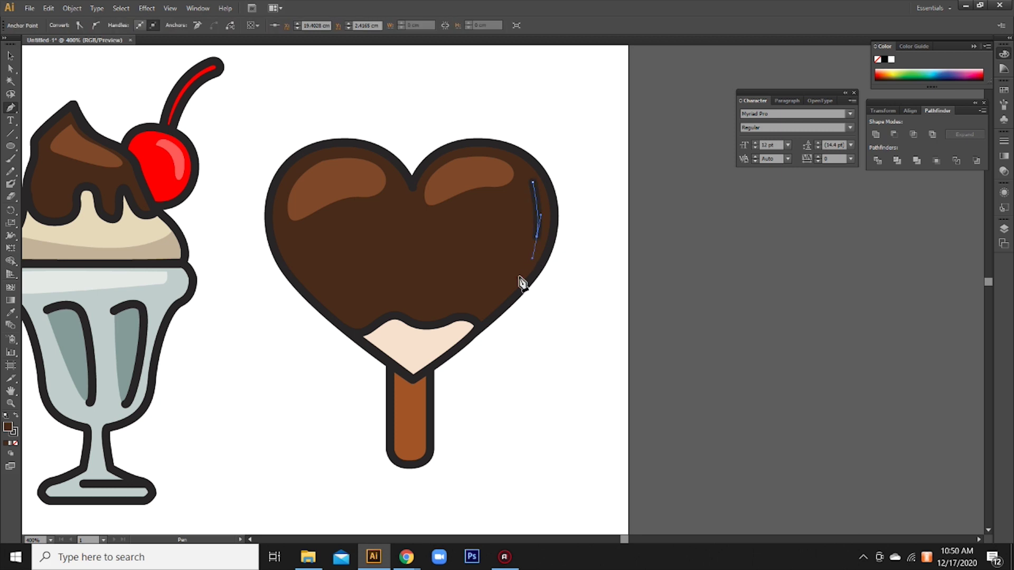
{"action": "left_click_drag", "start_coordinate": [473, 299], "coordinate": [485, 314]}
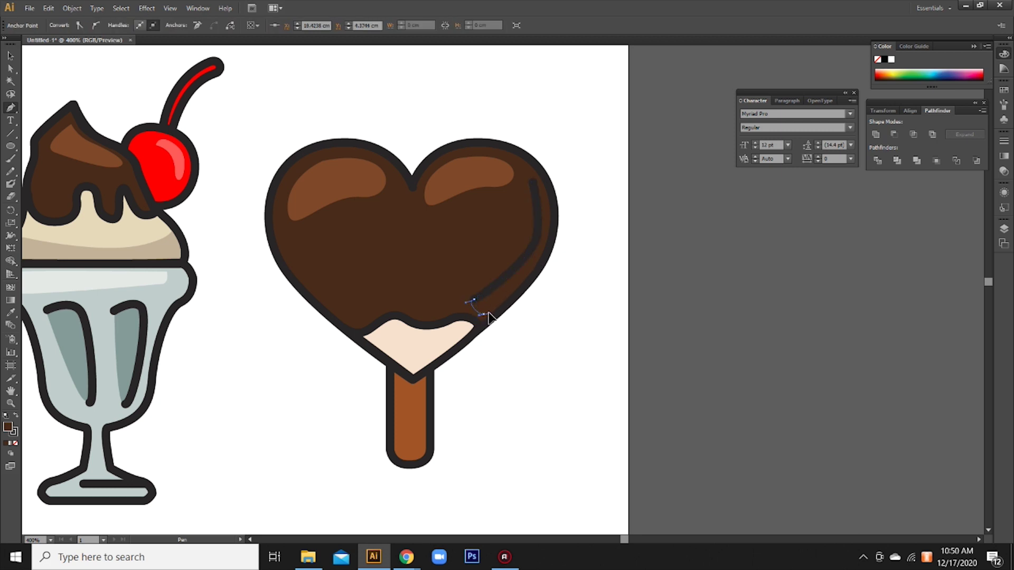
{"action": "left_click_drag", "start_coordinate": [547, 230], "coordinate": [553, 193]}
{"action": "left_click", "coordinate": [533, 182]}
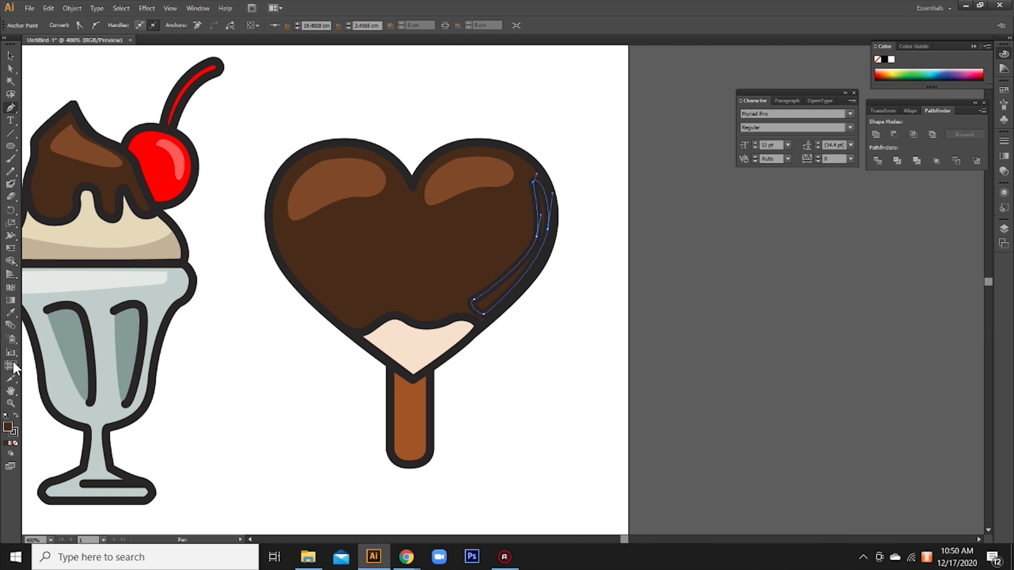
Fill the shading strip with very dark brown 422914 and deselect it
{"action": "double_click", "coordinate": [9, 428]}
{"action": "left_click_drag", "start_coordinate": [650, 300], "coordinate": [670, 303]}
{"action": "left_click", "coordinate": [802, 195]}
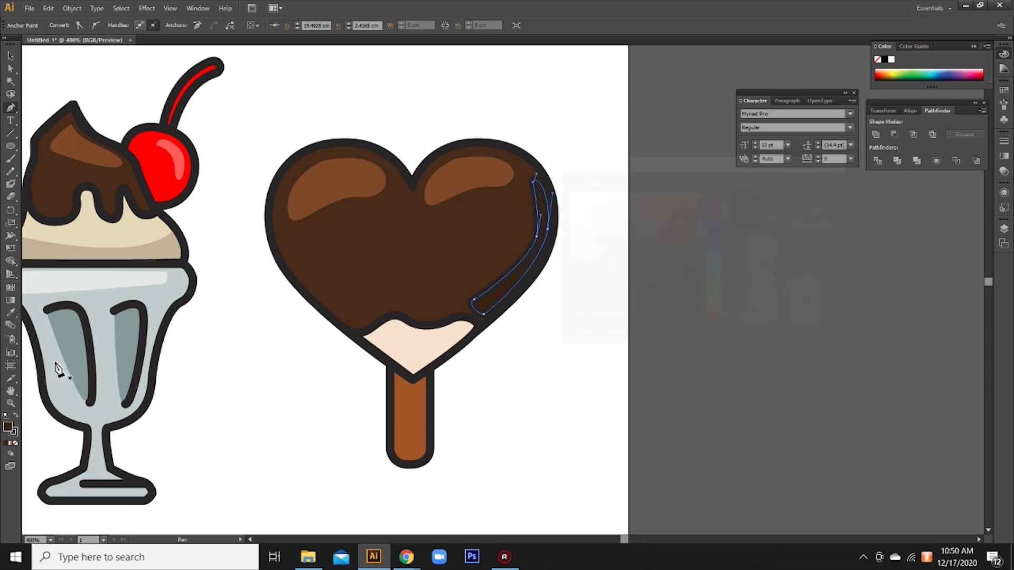
{"action": "left_click", "coordinate": [10, 55]}
{"action": "left_click", "coordinate": [294, 94]}
{"action": "mouse_move", "coordinate": [423, 190]}
{"action": "left_mouse_down"}
{"action": "mouse_move", "coordinate": [512, 461]}
{"action": "mouse_move", "coordinate": [473, 453]}
{"action": "left_mouse_up"}
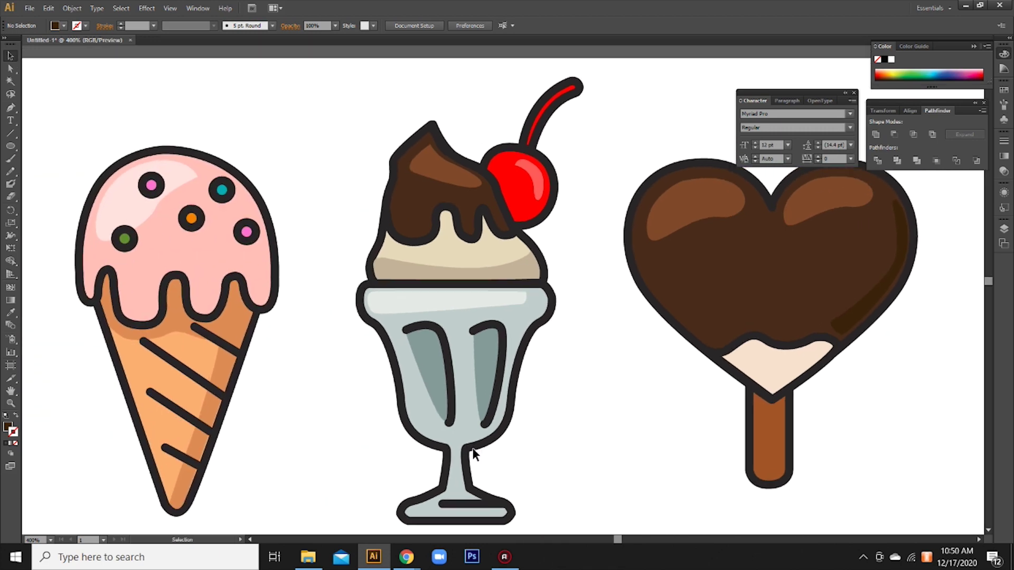
Zoom out to all four ice creams, clear the selection, and bring the empty space below into view
{"action": "key", "text": "ctrl+minus"}
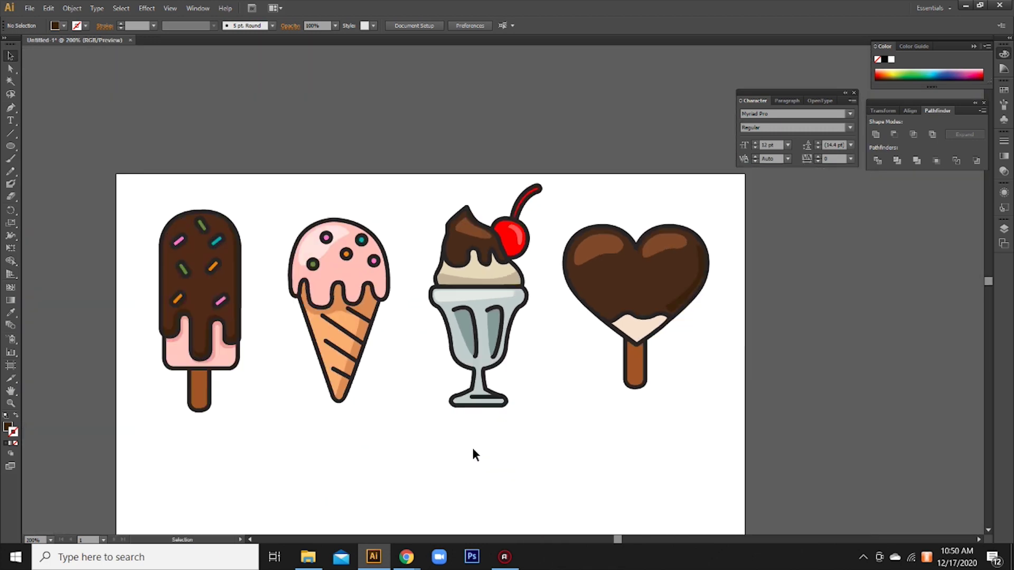
{"action": "left_click_drag", "start_coordinate": [577, 204], "coordinate": [716, 408]}
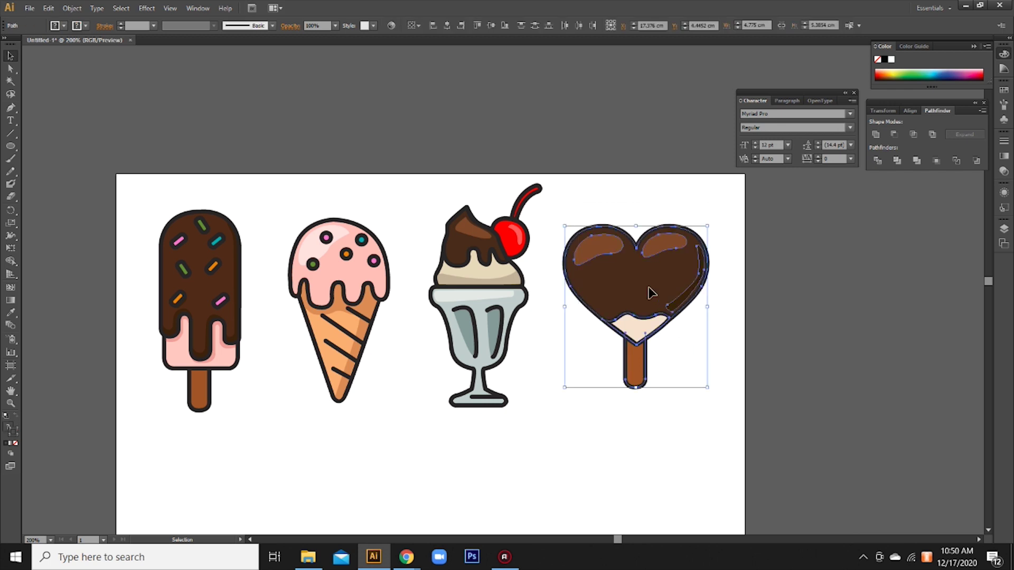
{"action": "left_click", "coordinate": [677, 443]}
{"action": "left_click_drag", "start_coordinate": [606, 450], "coordinate": [598, 404]}
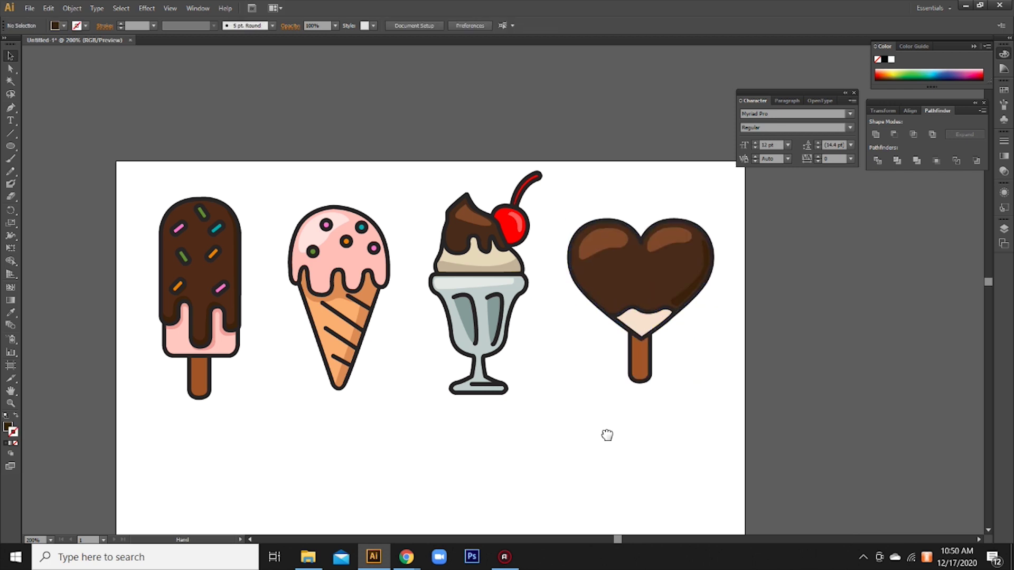
{"action": "left_click", "coordinate": [10, 120]}
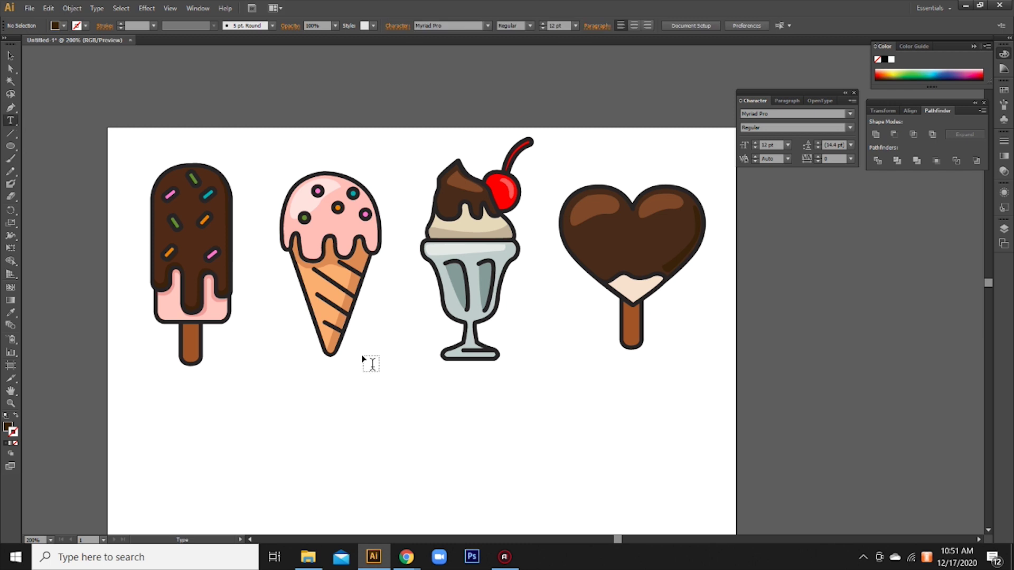
Add an 'ice cream' text line below the illustrations and set it in the Dearest script font
{"action": "left_click", "coordinate": [324, 423]}
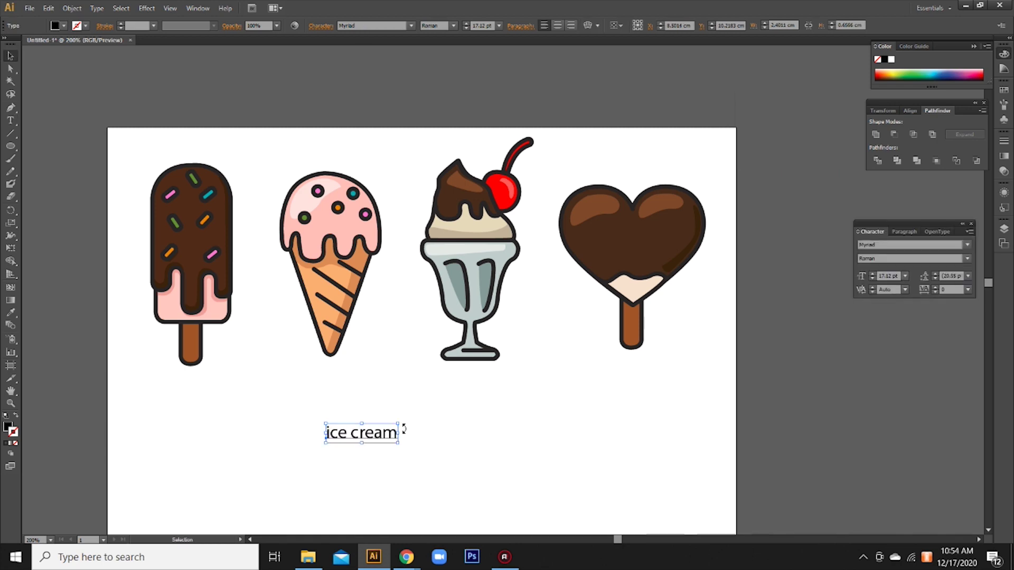
{"action": "left_click_drag", "start_coordinate": [397, 423], "coordinate": [494, 399]}
{"action": "key", "text": "t"}
{"action": "left_click_drag", "start_coordinate": [320, 427], "coordinate": [549, 419]}
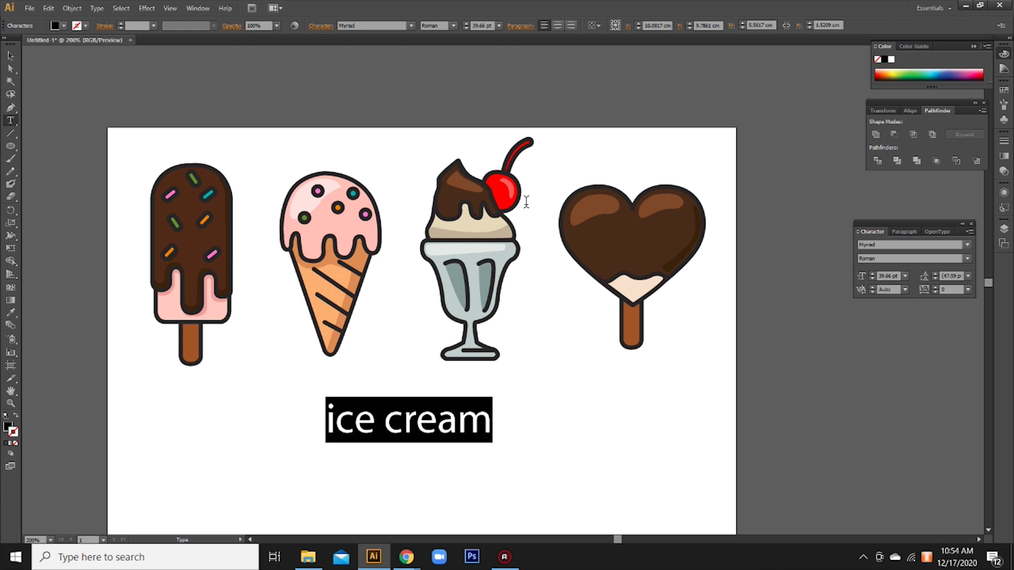
{"action": "left_click", "coordinate": [378, 29]}
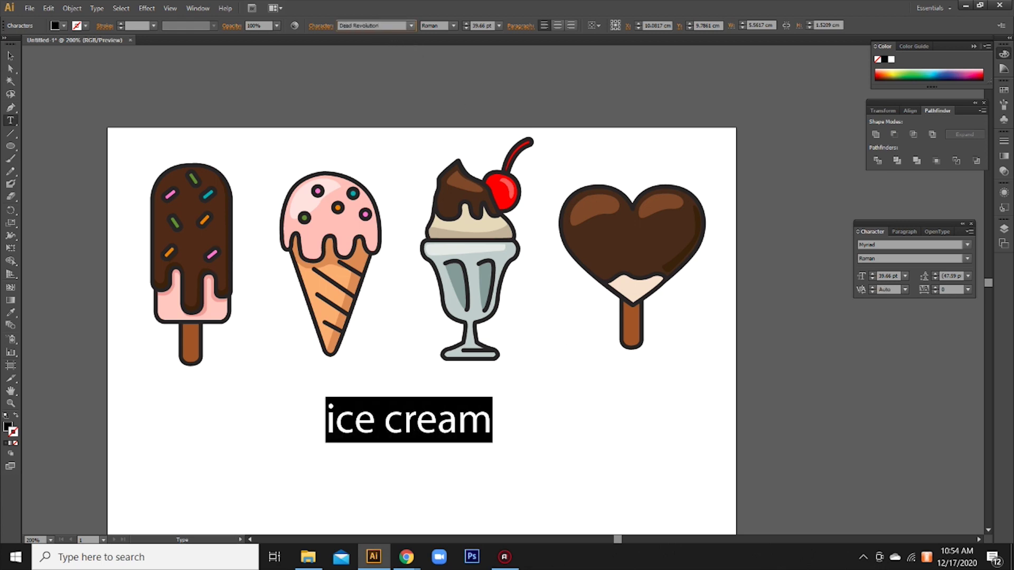
{"action": "type", "text": "Dearest"}
{"action": "key", "text": "Return"}
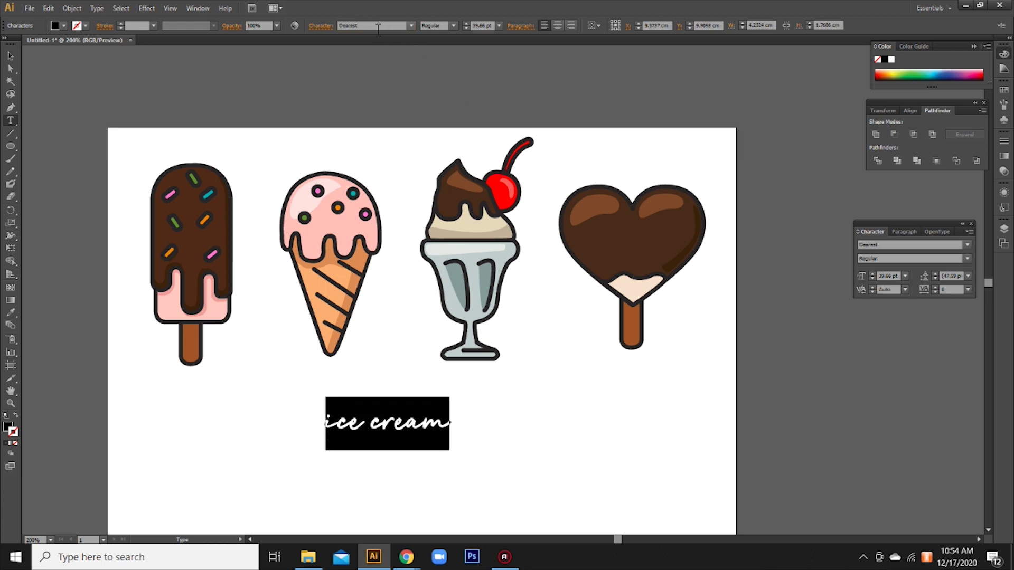
Scale the 'ice cream' text to about 72 pt and move it lower beneath the ice creams
{"action": "left_click", "coordinate": [11, 56]}
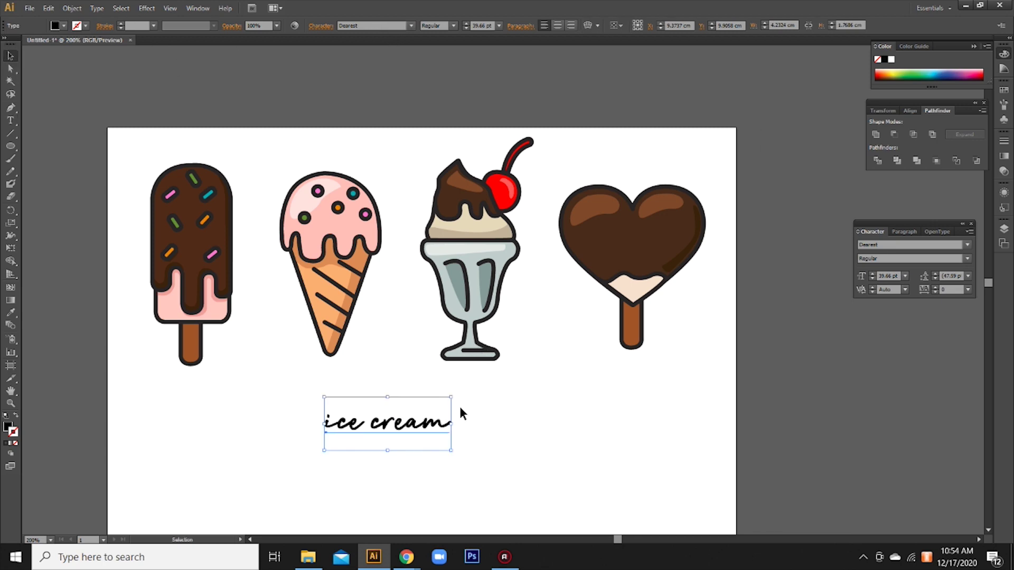
{"action": "left_click_drag", "start_coordinate": [452, 397], "coordinate": [651, 355]}
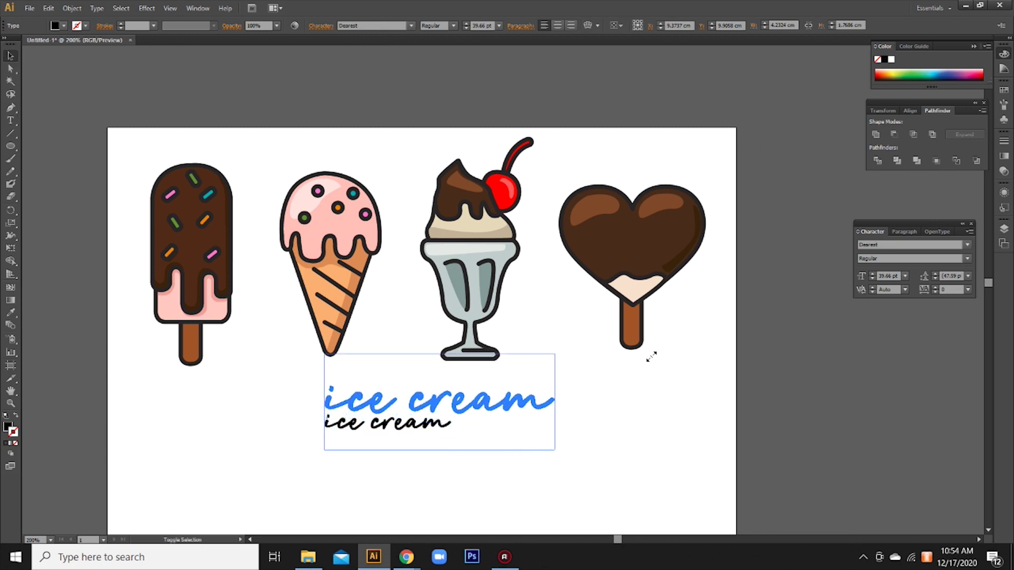
{"action": "left_click_drag", "start_coordinate": [519, 407], "coordinate": [525, 432]}
{"action": "key", "text": "t"}
{"action": "left_click", "coordinate": [480, 430]}
{"action": "left_click_drag", "start_coordinate": [314, 430], "coordinate": [673, 433]}
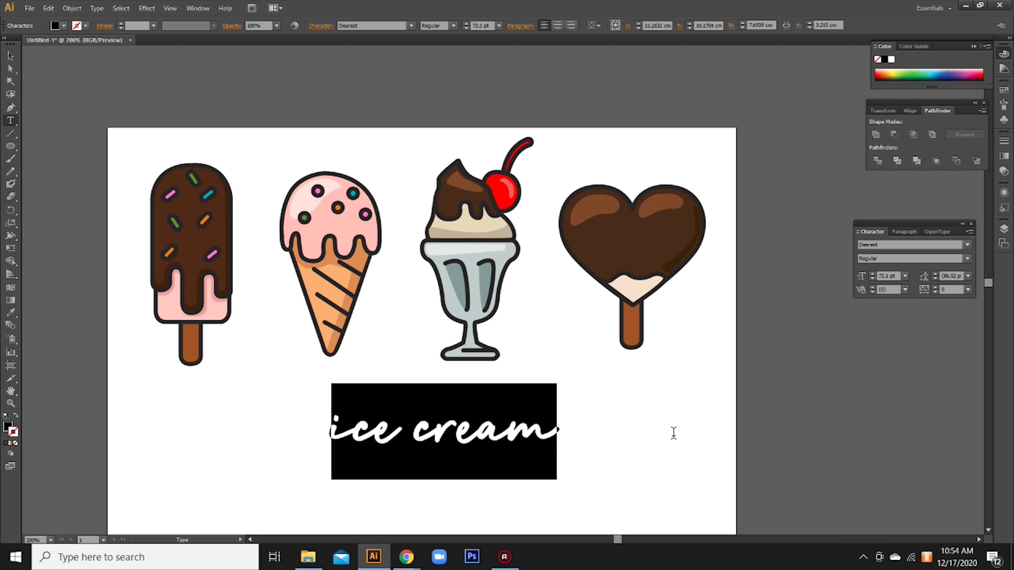
Colour the title text a bright magenta pink
{"action": "double_click", "coordinate": [7, 429]}
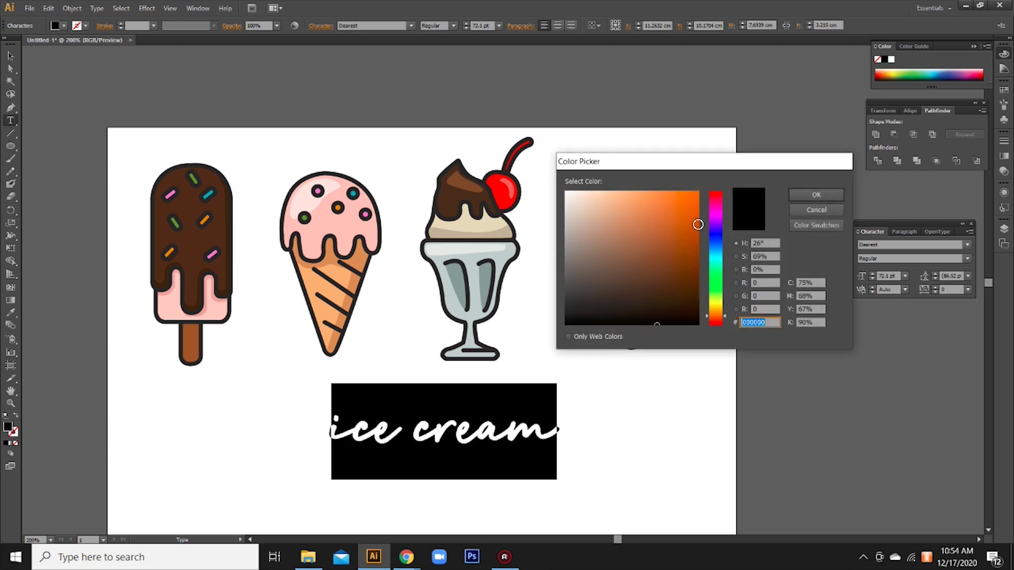
{"action": "left_click", "coordinate": [714, 199]}
{"action": "mouse_move", "coordinate": [690, 208]}
{"action": "left_mouse_down"}
{"action": "mouse_move", "coordinate": [702, 205]}
{"action": "mouse_move", "coordinate": [658, 199]}
{"action": "left_mouse_up"}
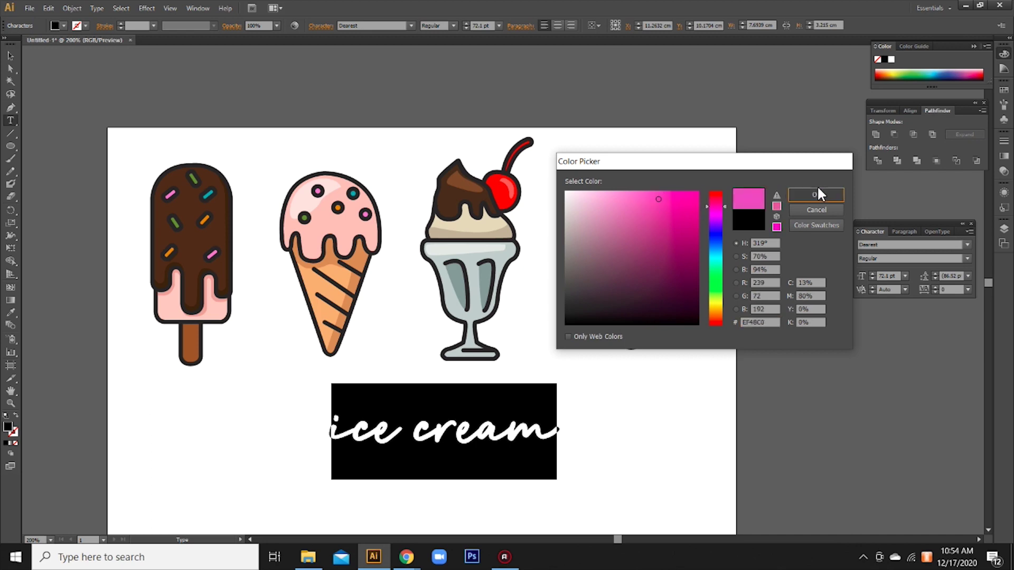
{"action": "left_click", "coordinate": [816, 194]}
Enlarge the title to about 92.67 pt and reposition it under the illustrations
{"action": "left_click", "coordinate": [10, 55]}
{"action": "left_click", "coordinate": [587, 443]}
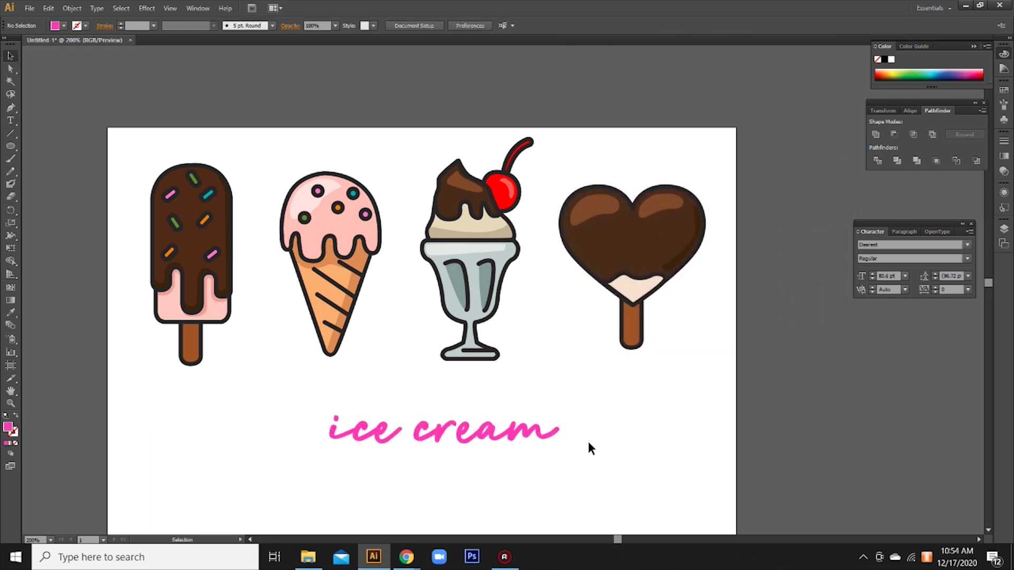
{"action": "left_click_drag", "start_coordinate": [512, 447], "coordinate": [454, 429]}
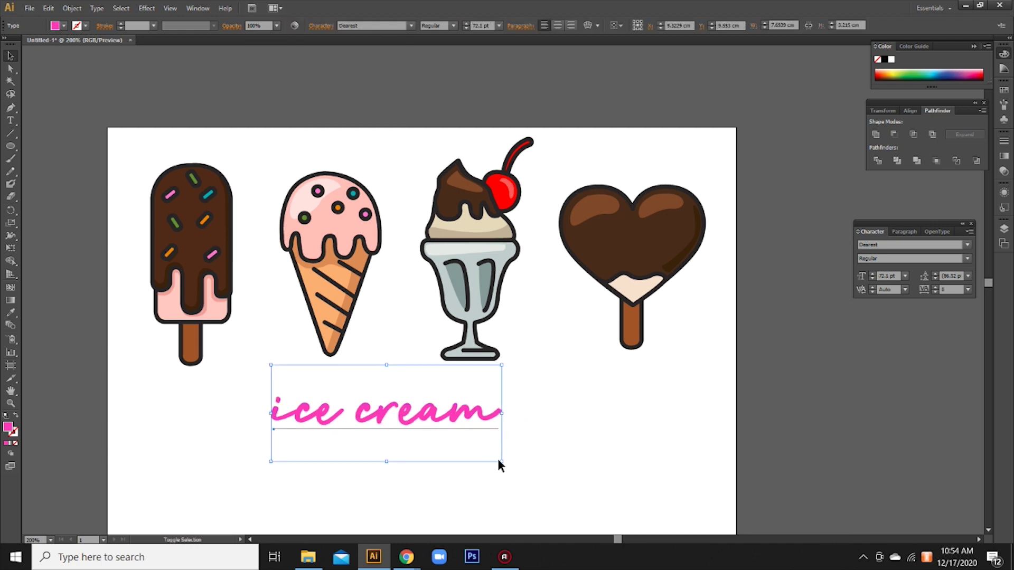
{"action": "left_click_drag", "start_coordinate": [499, 462], "coordinate": [567, 488]}
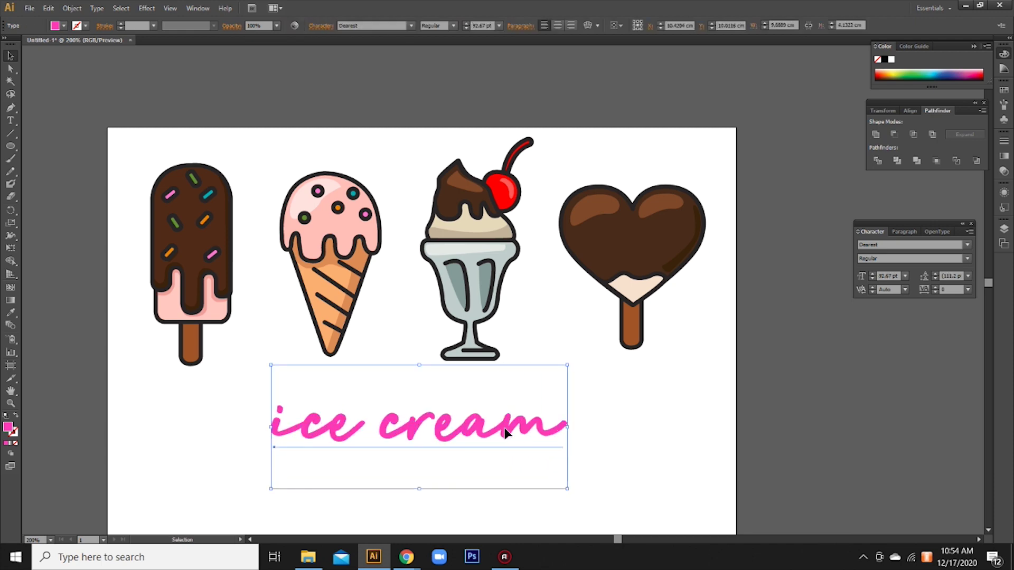
{"action": "left_click_drag", "start_coordinate": [500, 432], "coordinate": [517, 439]}
Recolour the whole title a darker muted pink, AD4495
{"action": "key", "text": "t"}
{"action": "left_click", "coordinate": [455, 438]}
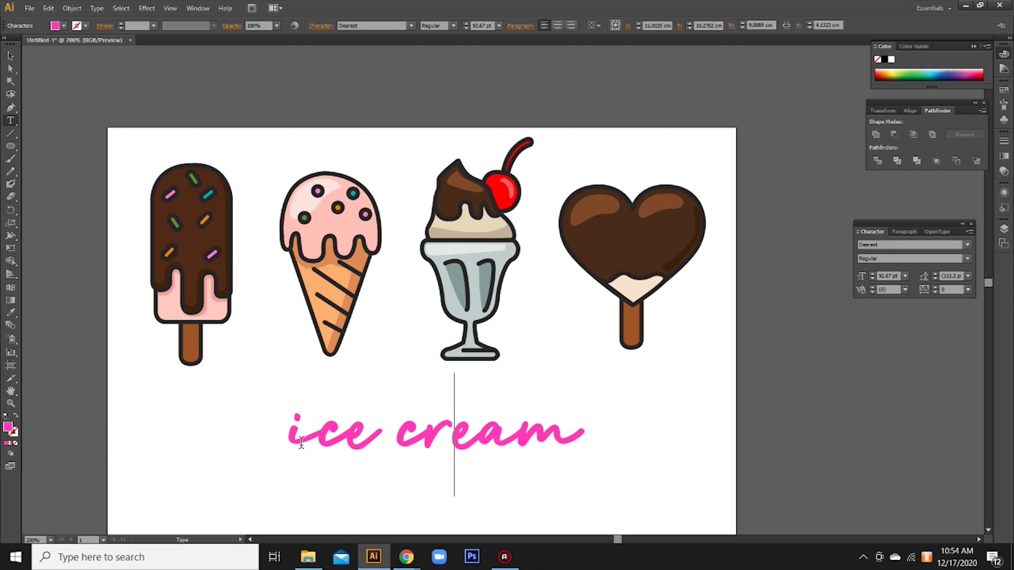
{"action": "key", "text": "ctrl+a"}
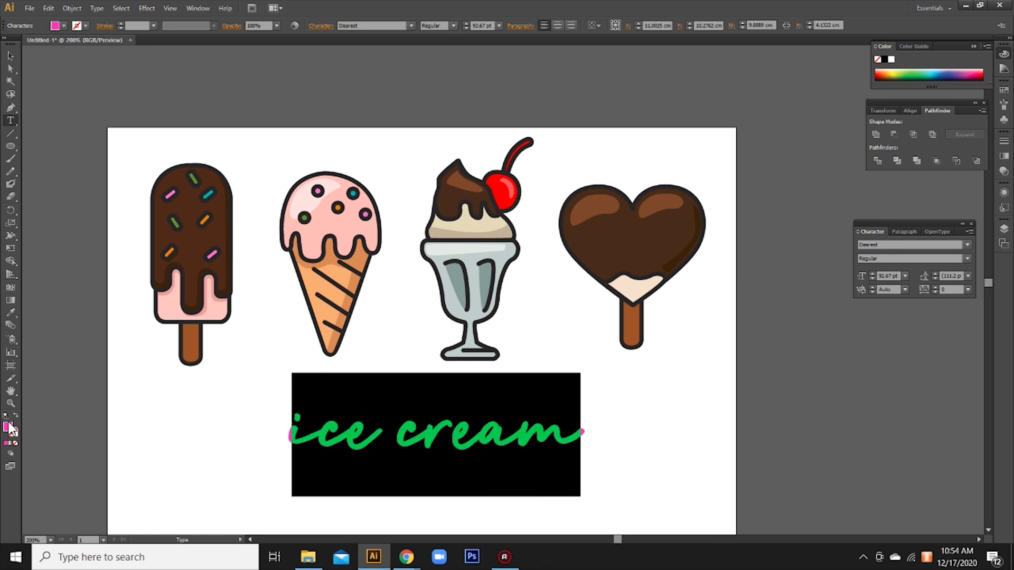
{"action": "double_click", "coordinate": [8, 426]}
{"action": "left_click_drag", "start_coordinate": [656, 206], "coordinate": [648, 234]}
{"action": "left_click", "coordinate": [831, 198]}
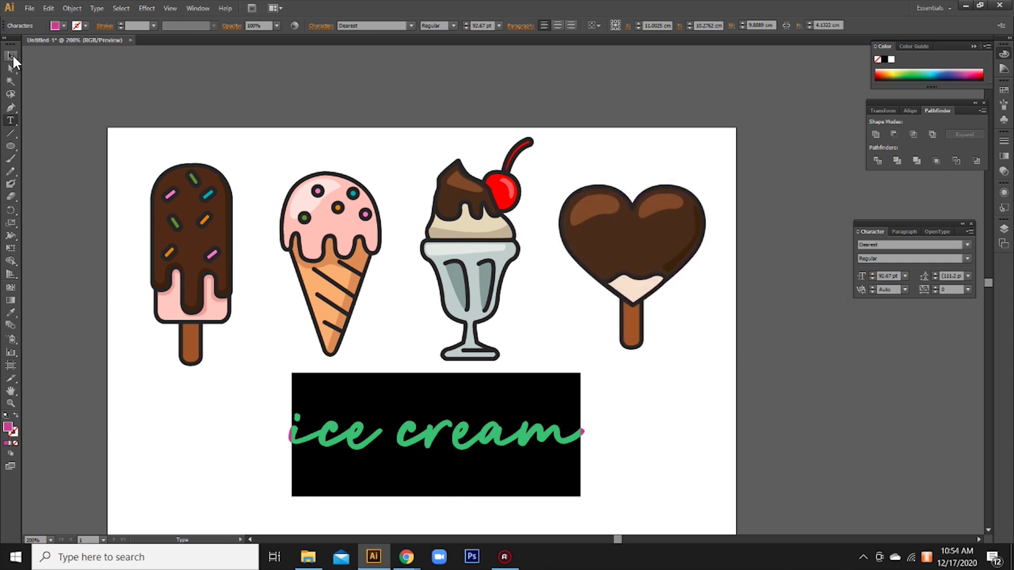
{"action": "left_click", "coordinate": [10, 56]}
{"action": "left_click", "coordinate": [160, 439]}
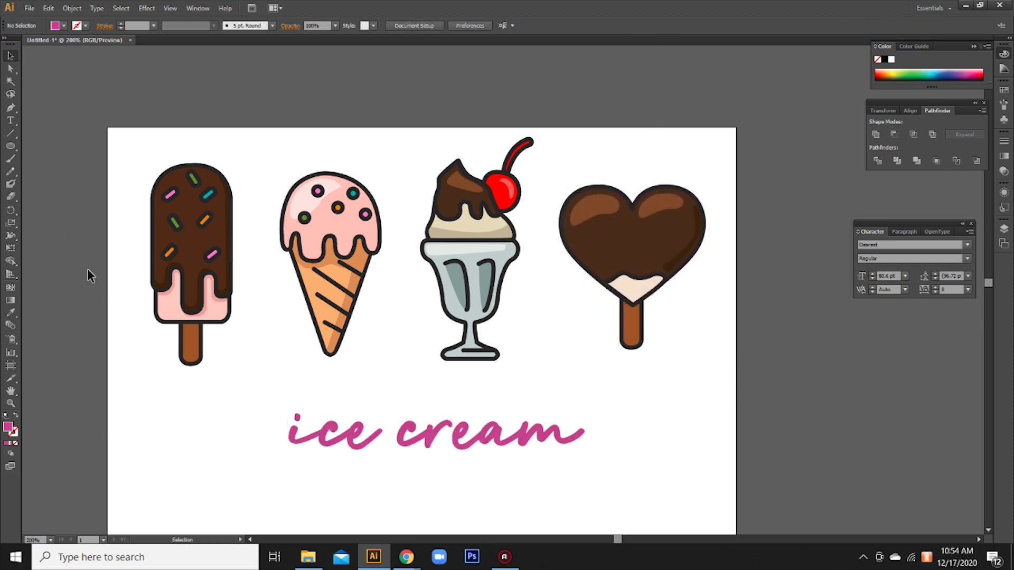
{"action": "left_click", "coordinate": [306, 441]}
Add dashes before and after the text so the title reads '- ice cream -'
{"action": "double_click", "coordinate": [285, 434]}
{"action": "type", "text": "-"}
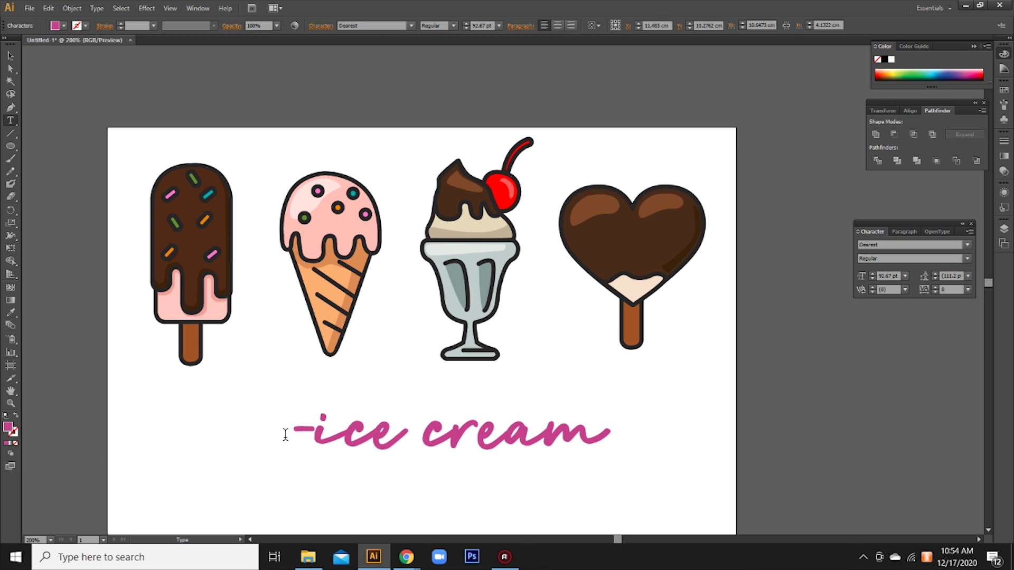
{"action": "left_click", "coordinate": [639, 431]}
{"action": "type", "text": "-"}
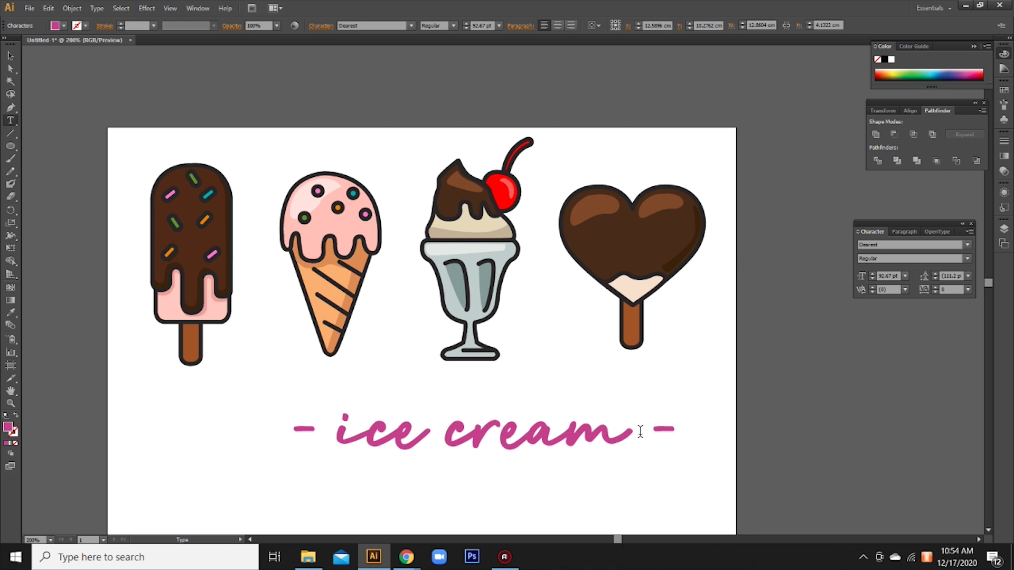
{"action": "left_click", "coordinate": [9, 56]}
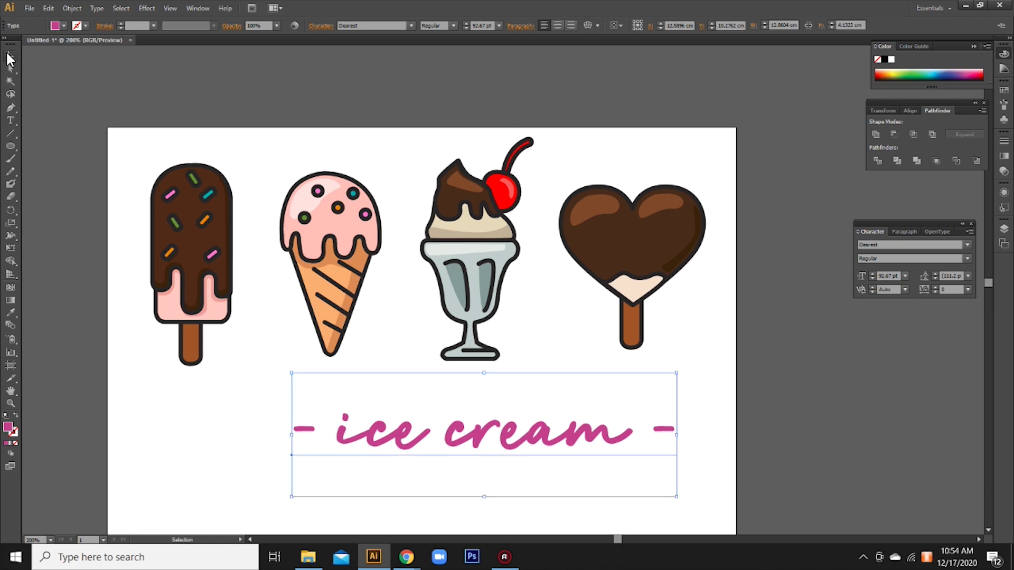
{"action": "left_click", "coordinate": [828, 483]}
Nudge the '- ice cream -' title until it is centred below the four ice creams
{"action": "left_click_drag", "start_coordinate": [524, 430], "coordinate": [490, 430]}
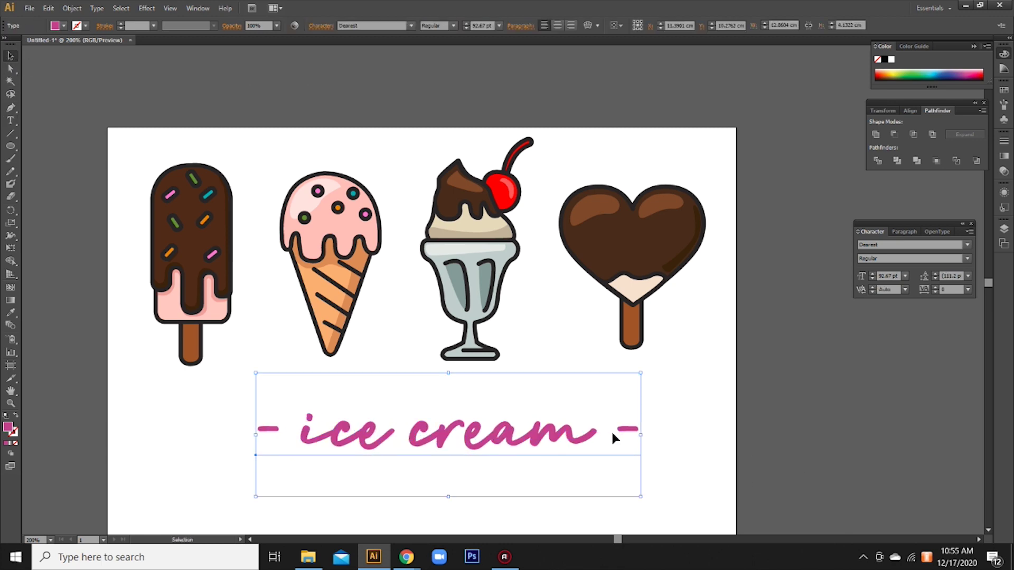
{"action": "left_click_drag", "start_coordinate": [551, 440], "coordinate": [558, 429]}
{"action": "left_click", "coordinate": [753, 429]}
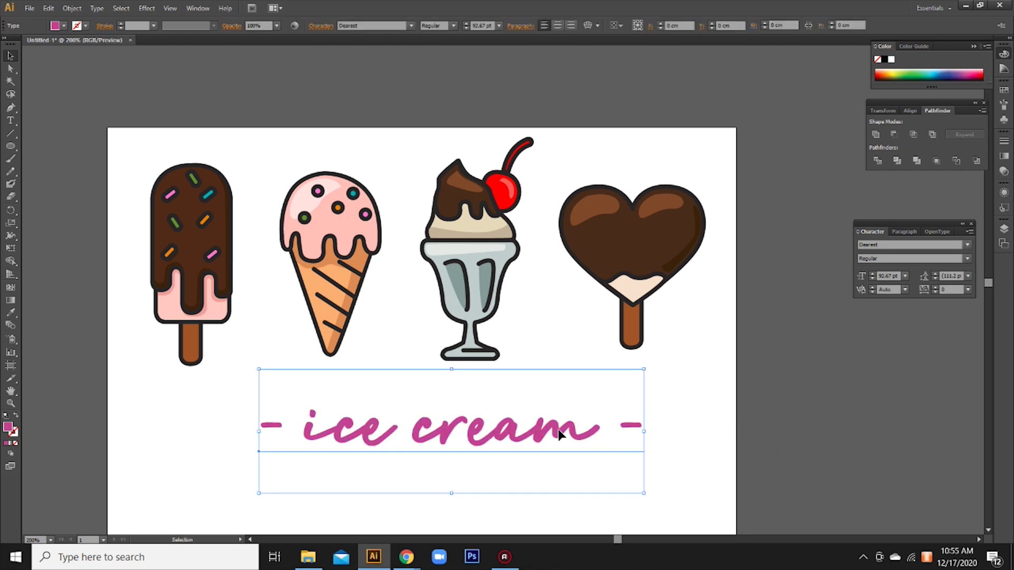
{"action": "left_click", "coordinate": [841, 420]}
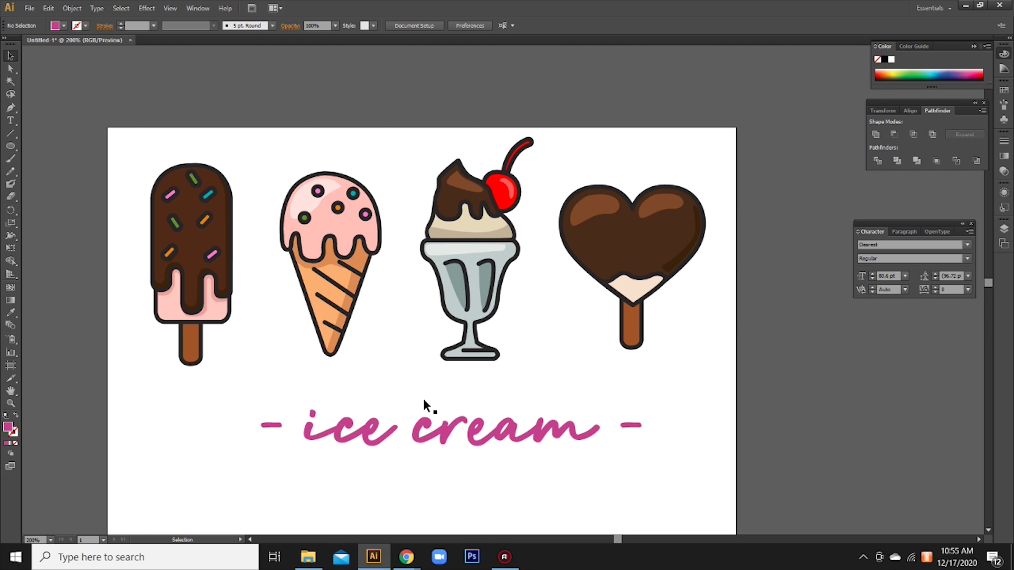
{"action": "left_click_drag", "start_coordinate": [448, 420], "coordinate": [446, 422]}
{"action": "left_click", "coordinate": [674, 416]}
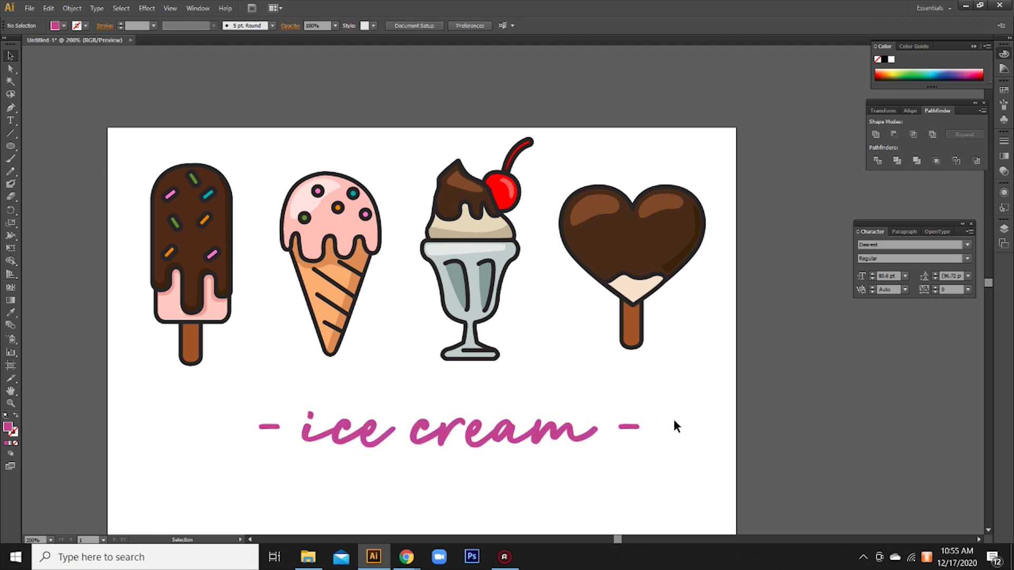
{"action": "left_click", "coordinate": [28, 9]}
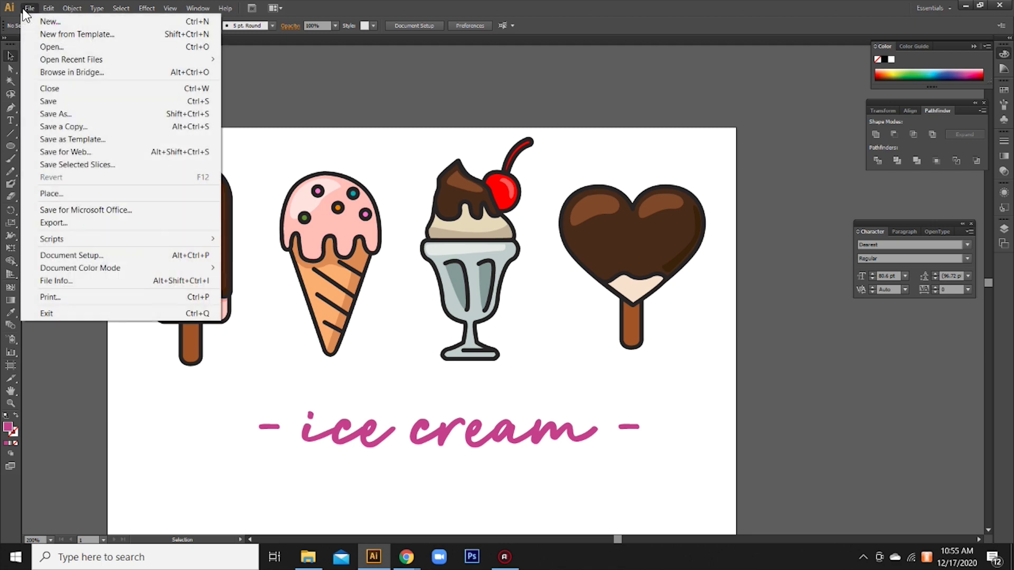
{"action": "left_click", "coordinate": [323, 109]}
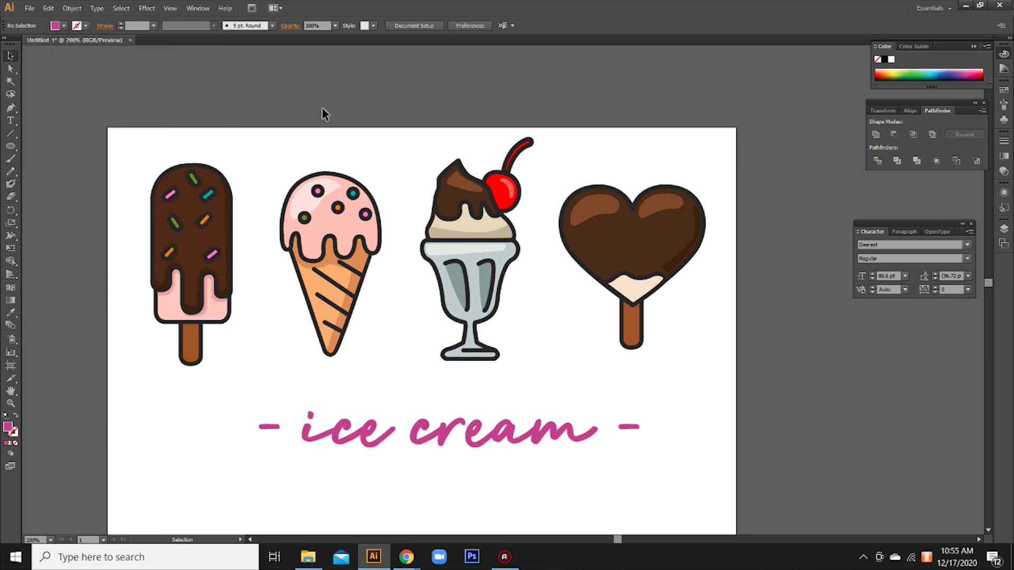